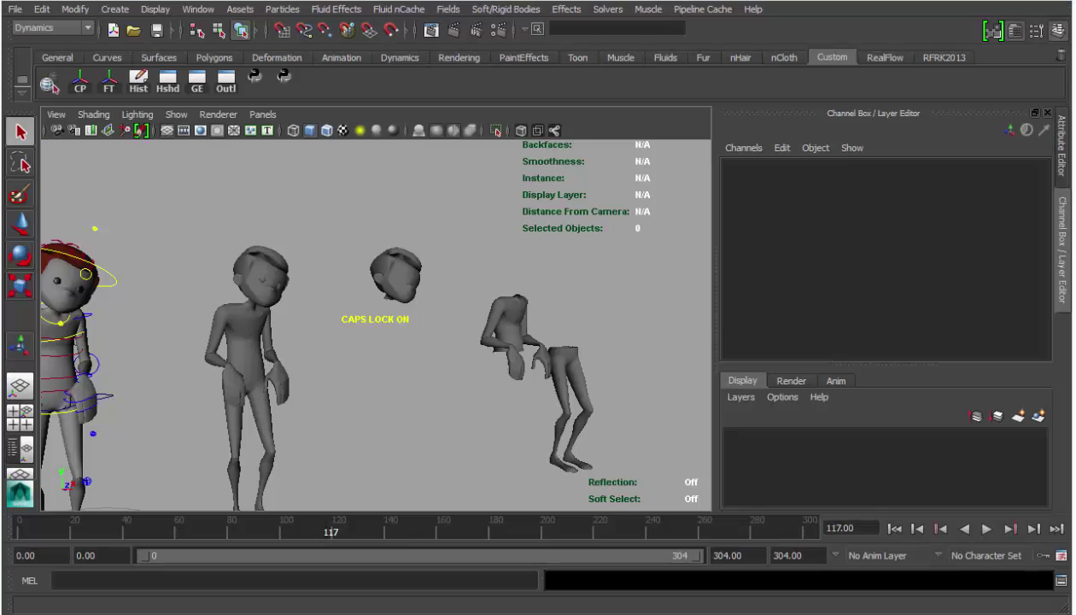
# - Select the rigged character's root control and examine the rig beside the separate mesh copies
pyautogui.keyDown('alt'); pyautogui.moveTo(431, 343); pyautogui.dragTo(522, 296, button='middle'); pyautogui.keyUp('alt')
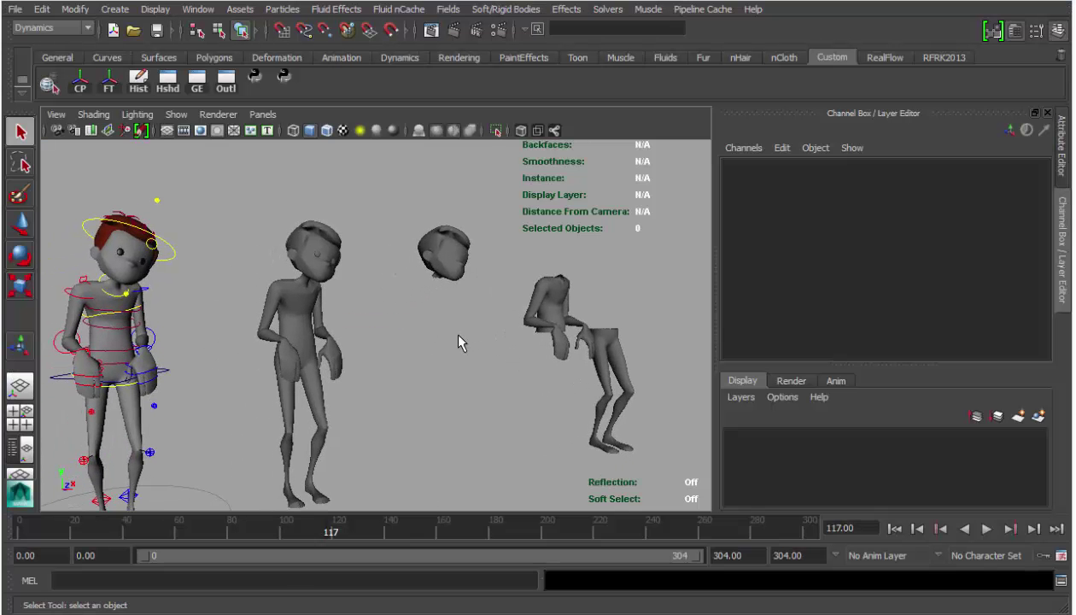
pyautogui.keyDown('alt'); pyautogui.moveTo(440, 311); pyautogui.dragTo(392, 319); pyautogui.keyUp('alt')
pyautogui.keyDown('alt'); pyautogui.moveTo(392, 319); pyautogui.dragTo(350, 359, button='right'); pyautogui.keyUp('alt')
pyautogui.keyDown('alt'); pyautogui.moveTo(331, 363); pyautogui.dragTo(404, 374, button='middle'); pyautogui.keyUp('alt')
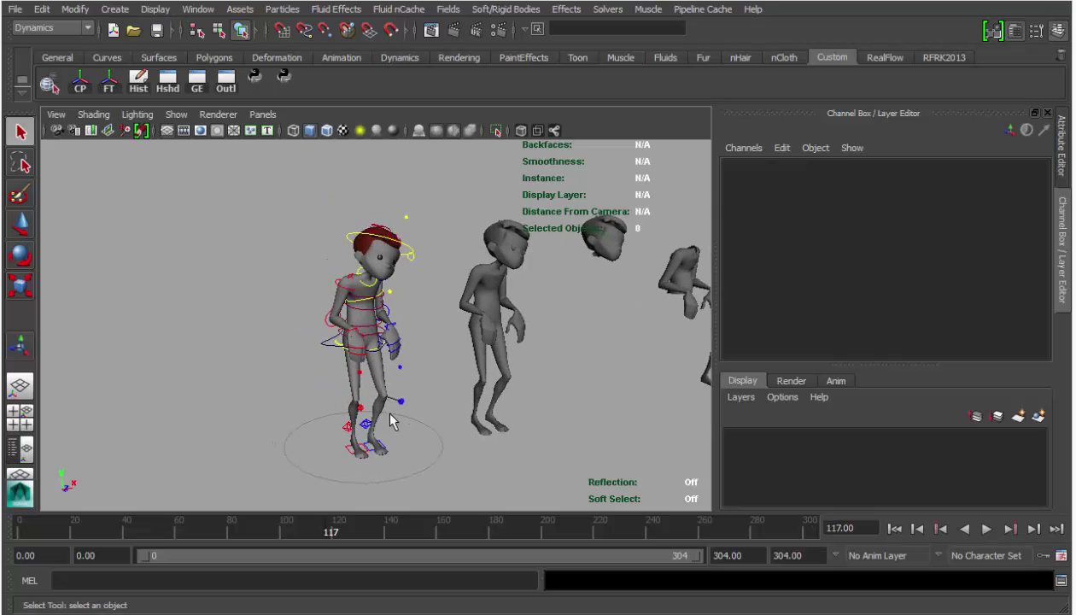
pyautogui.click(391, 413)
pyautogui.scroll(5, 406, 434)
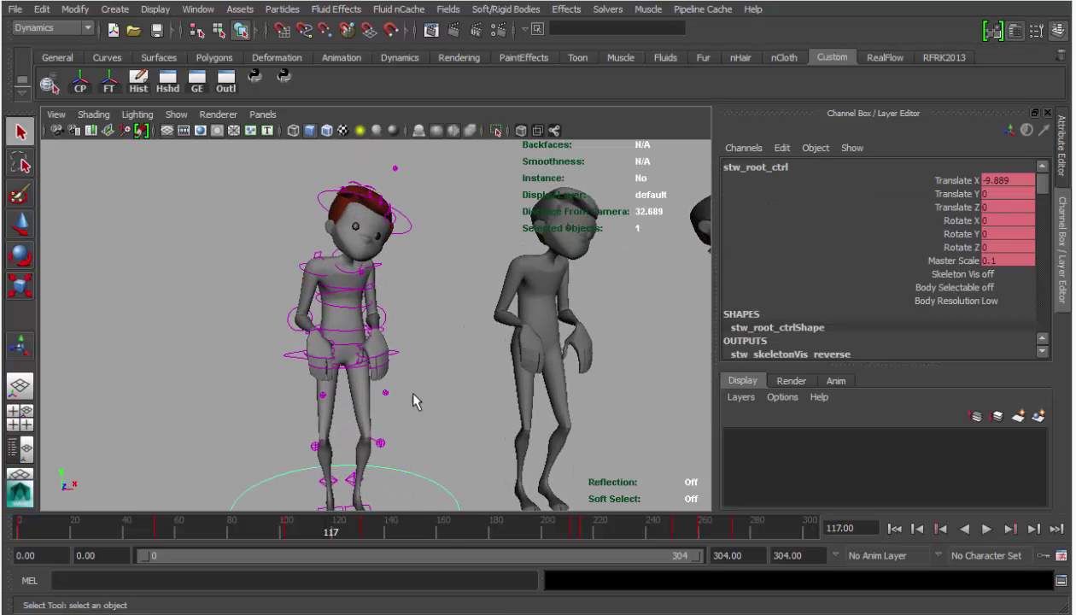
pyautogui.keyDown('alt'); pyautogui.moveTo(419, 365); pyautogui.dragTo(421, 343, button='middle'); pyautogui.keyUp('alt')
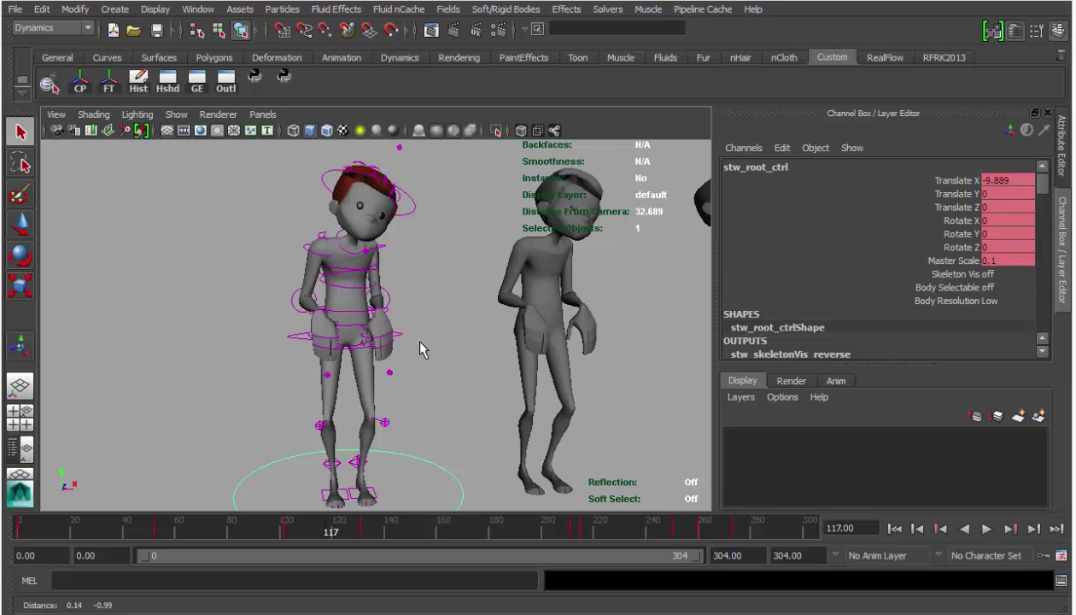
pyautogui.moveTo(420, 348)
pyautogui.keyDown('alt'); pyautogui.mouseDown()
pyautogui.moveTo(391, 336)
pyautogui.moveTo(337, 340)
pyautogui.moveTo(365, 355)
pyautogui.moveTo(345, 380)
pyautogui.moveTo(372, 367)
pyautogui.moveTo(377, 337)
pyautogui.moveTo(367, 343)
pyautogui.moveTo(417, 348)
pyautogui.mouseUp(); pyautogui.keyUp('alt')
pyautogui.keyDown('alt'); pyautogui.moveTo(417, 349); pyautogui.dragTo(399, 345, button='middle'); pyautogui.keyUp('alt')
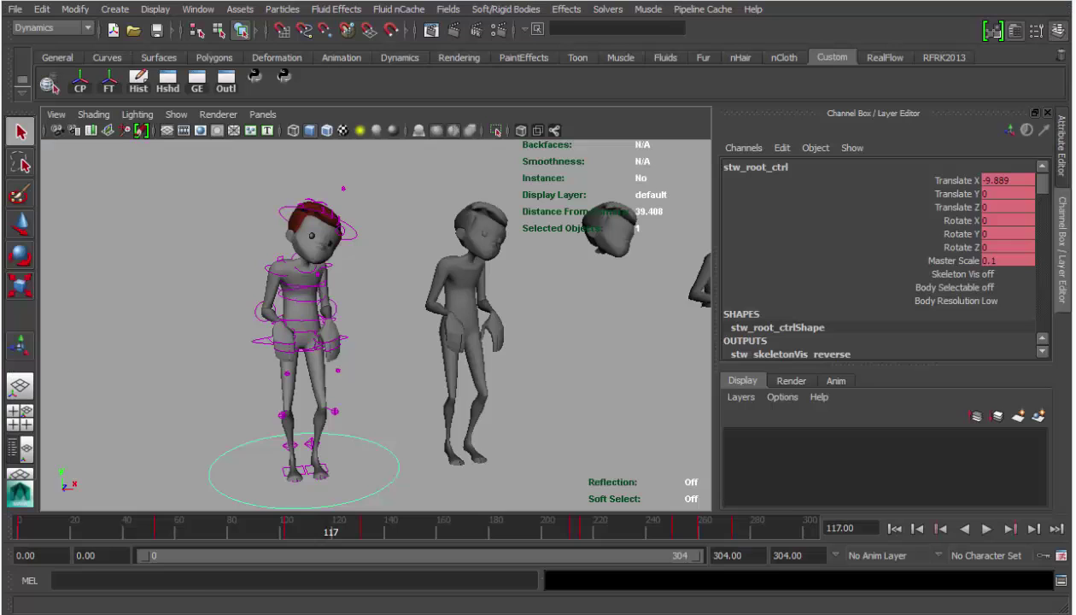
# - Clear the selection, reselect the root control circle and compare the rigged character with the full-body copy beside it
pyautogui.keyDown('alt'); pyautogui.moveTo(544, 321); pyautogui.dragTo(507, 329); pyautogui.keyUp('alt')
pyautogui.scroll(-3, 530, 329)
pyautogui.click(555, 332)
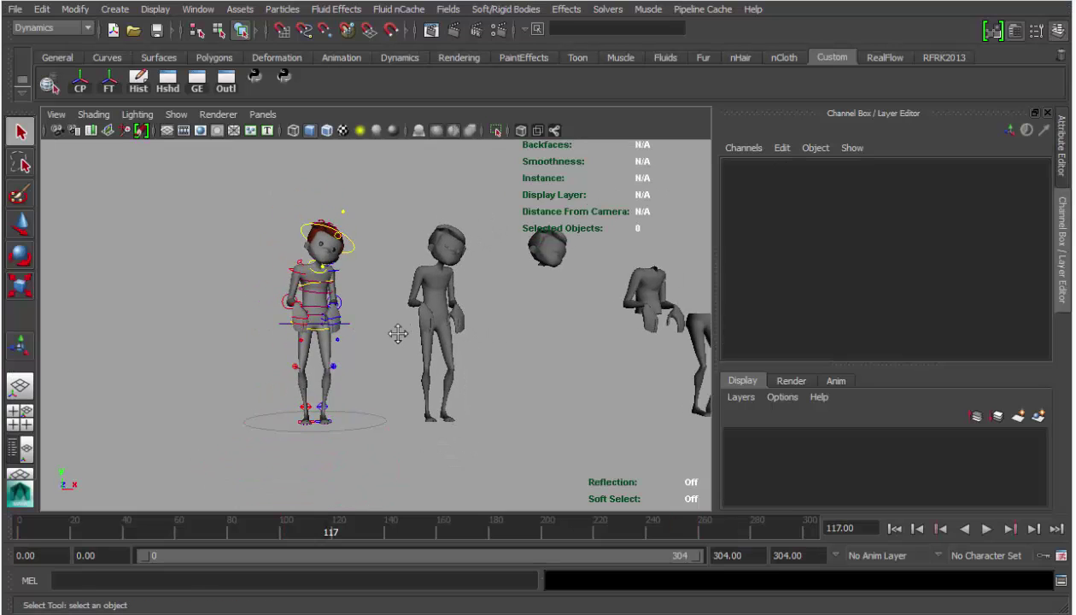
pyautogui.keyDown('alt'); pyautogui.moveTo(393, 330); pyautogui.dragTo(364, 313, button='middle'); pyautogui.keyUp('alt')
pyautogui.click(345, 398)
pyautogui.scroll(4, 368, 397)
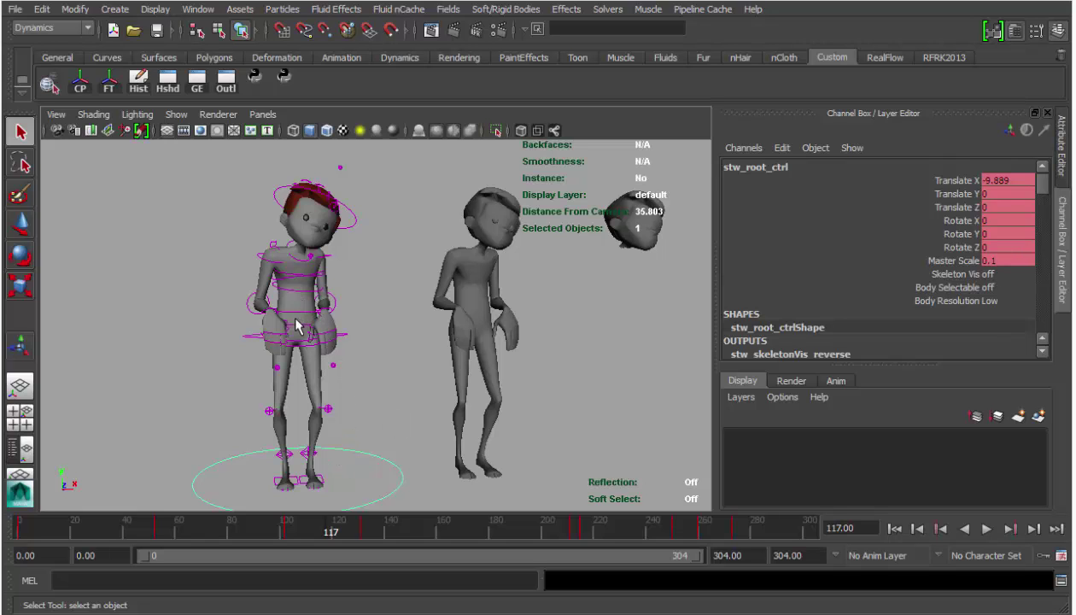
pyautogui.keyDown('alt'); pyautogui.moveTo(412, 327); pyautogui.dragTo(313, 322, button='middle'); pyautogui.keyUp('alt')
pyautogui.keyDown('alt'); pyautogui.moveTo(236, 278); pyautogui.dragTo(301, 283, button='middle'); pyautogui.keyUp('alt')
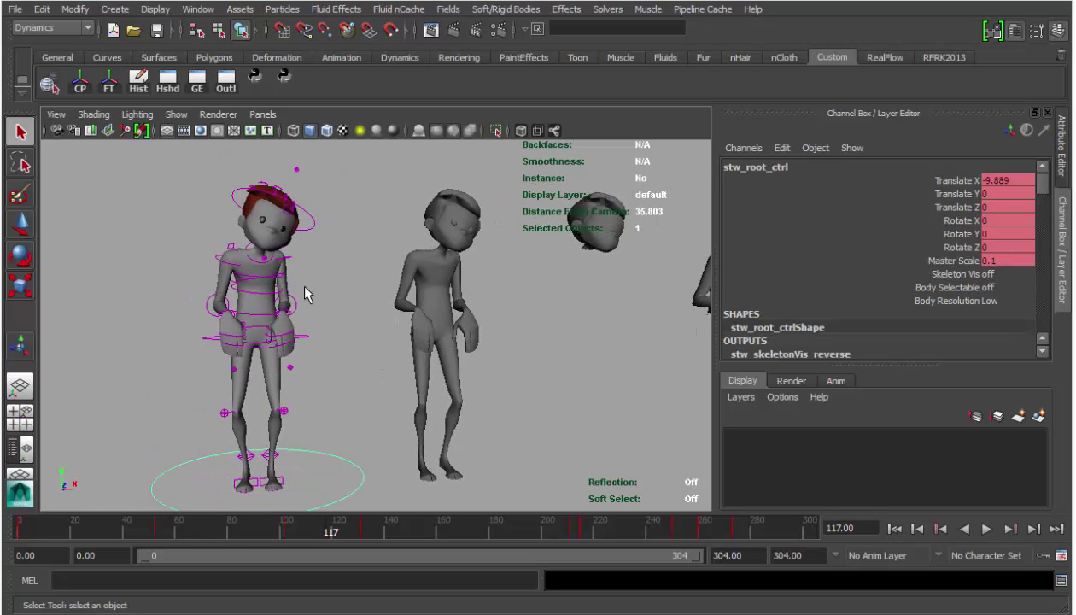
# - Open the Outliner and examine the subgroups of stw_rig_all_grp, including the skeleton and head setup groups
pyautogui.hotkey('shift', 'o')
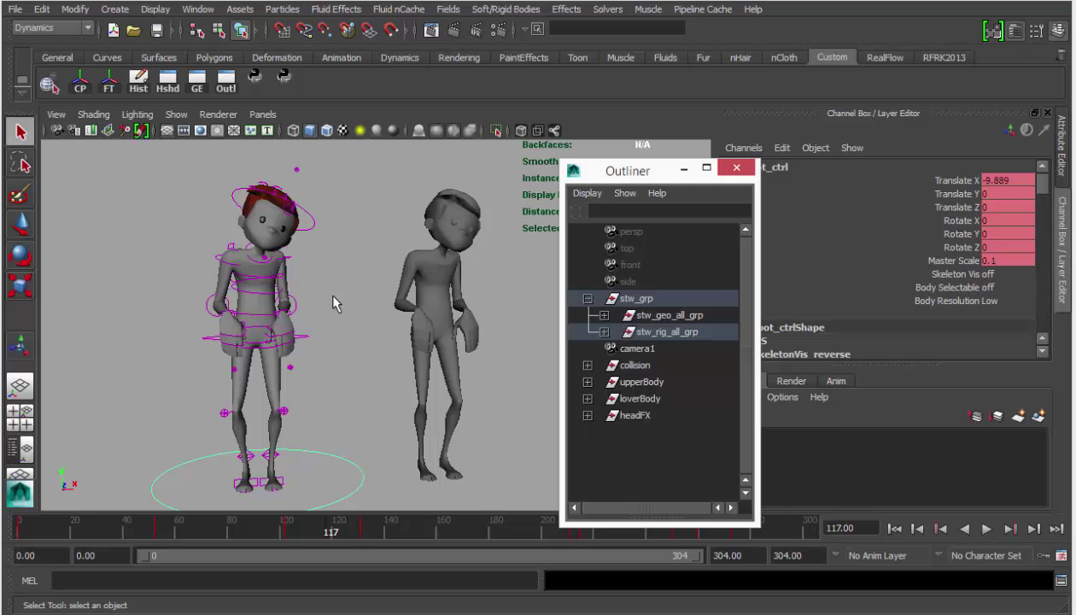
pyautogui.click(417, 337)
pyautogui.click(605, 332)
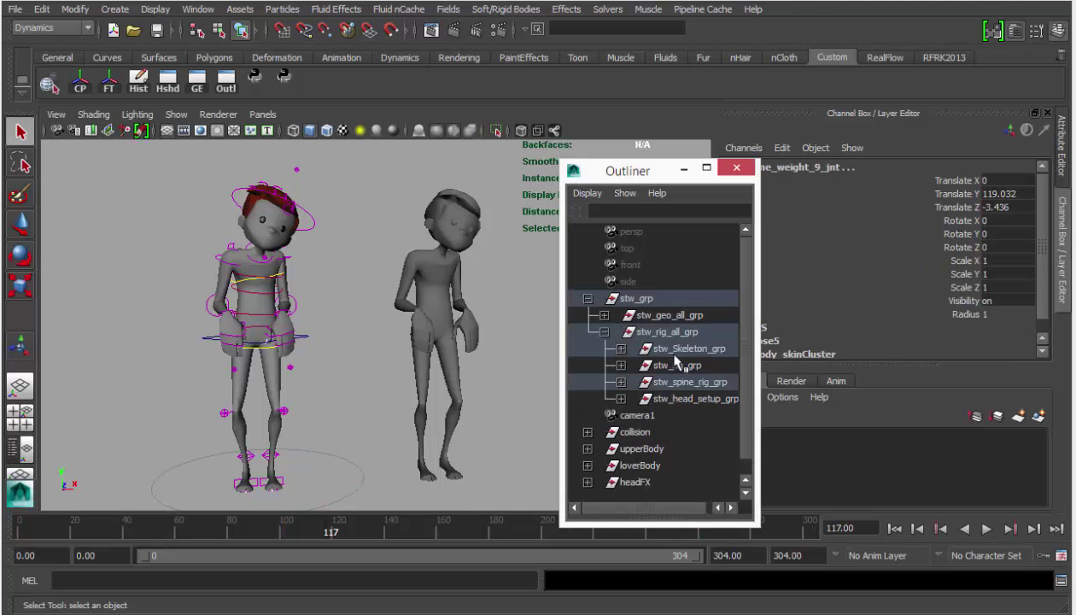
pyautogui.click(671, 367)
pyautogui.click(638, 351)
pyautogui.click(623, 350)
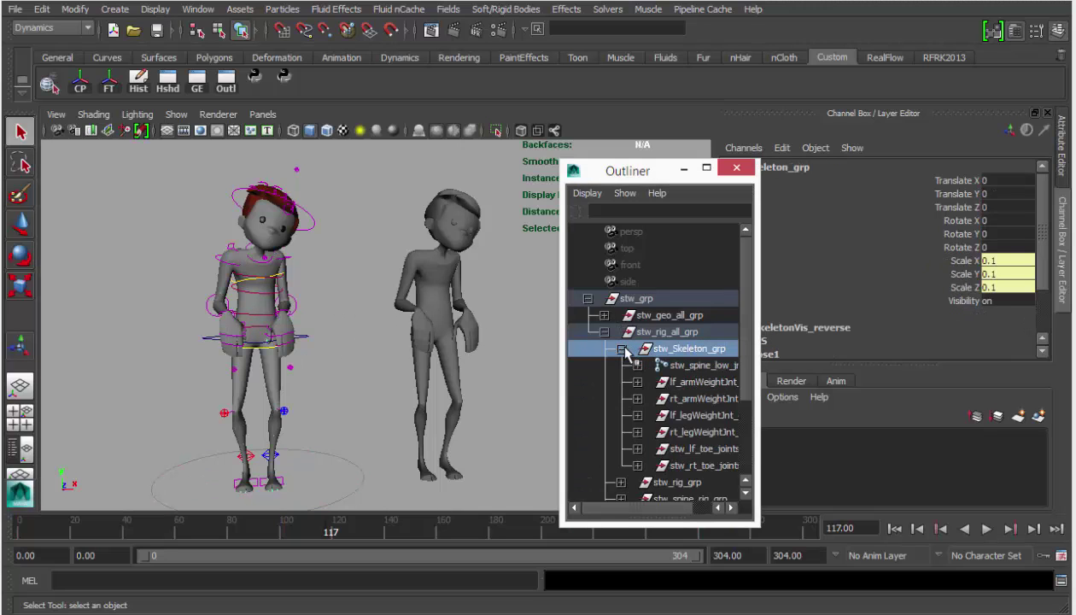
pyautogui.click(623, 350)
pyautogui.click(665, 399)
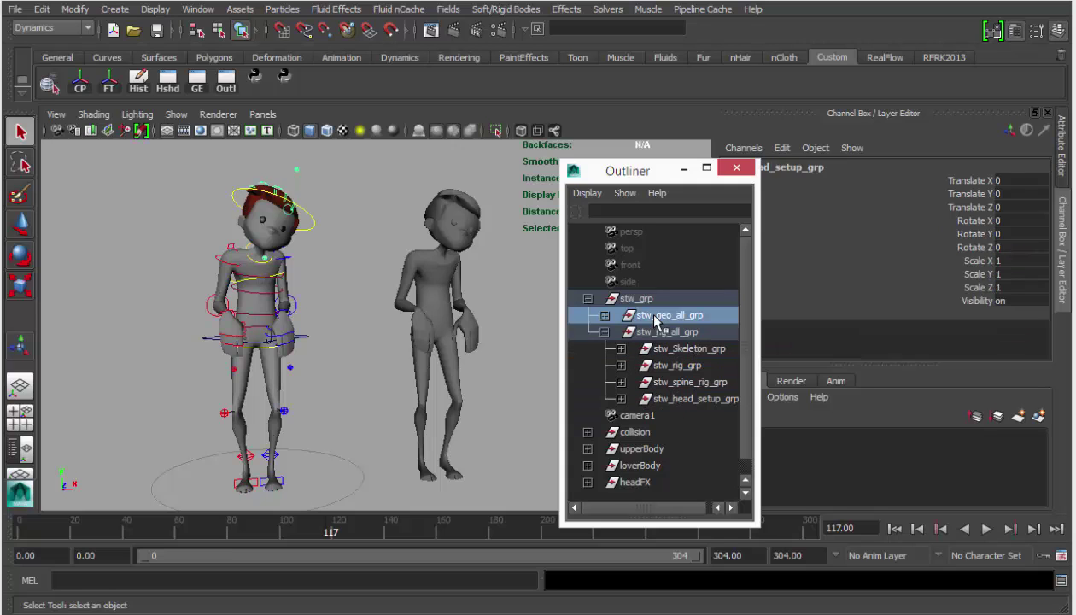
# - Expand stw_geo_all_grp down to the animated geometry group and inspect its body, eyes and hair meshes
pyautogui.click(605, 315)
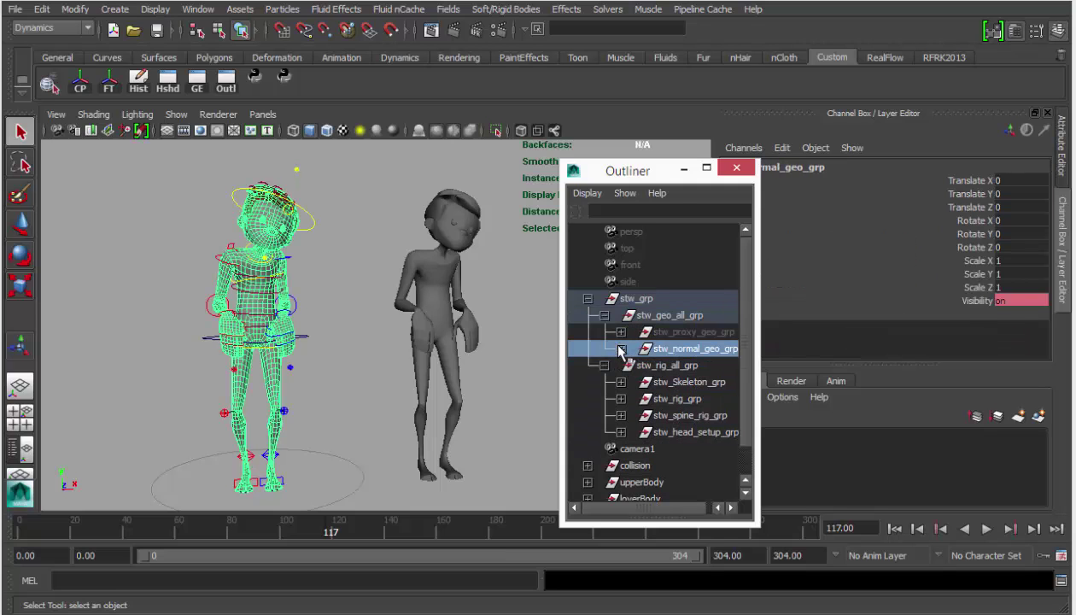
pyautogui.click(621, 349)
pyautogui.click(637, 382)
pyautogui.click(700, 399)
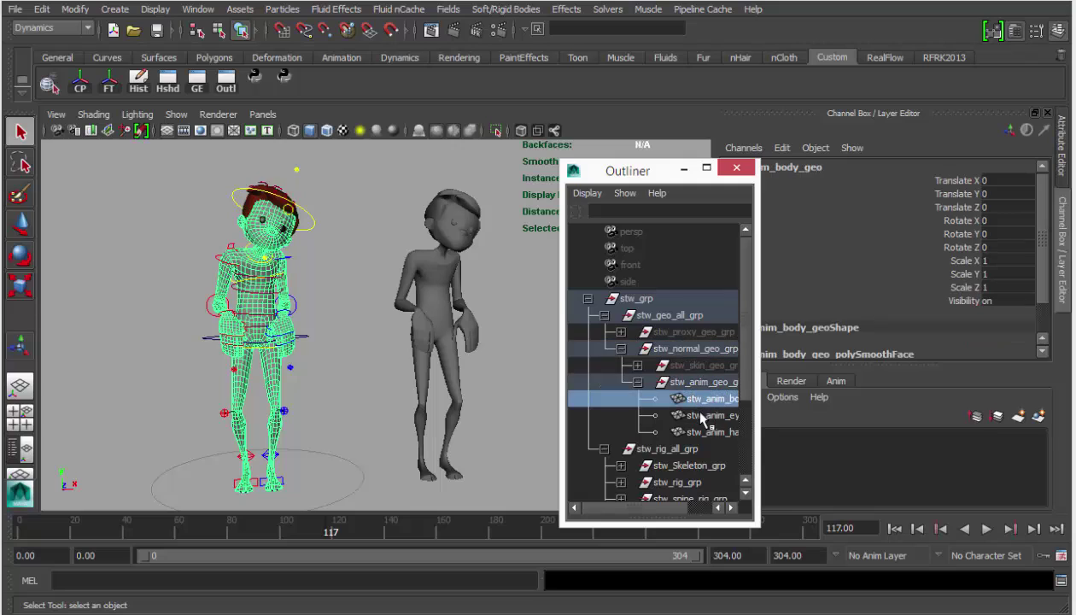
pyautogui.click(701, 416)
pyautogui.click(700, 432)
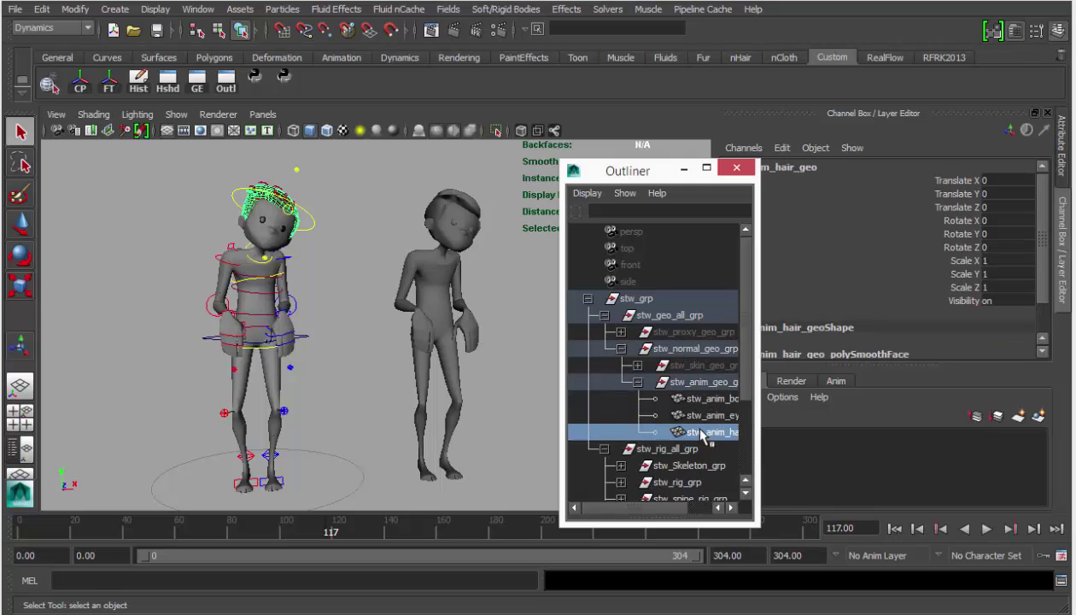
pyautogui.click(701, 399)
pyautogui.click(701, 416)
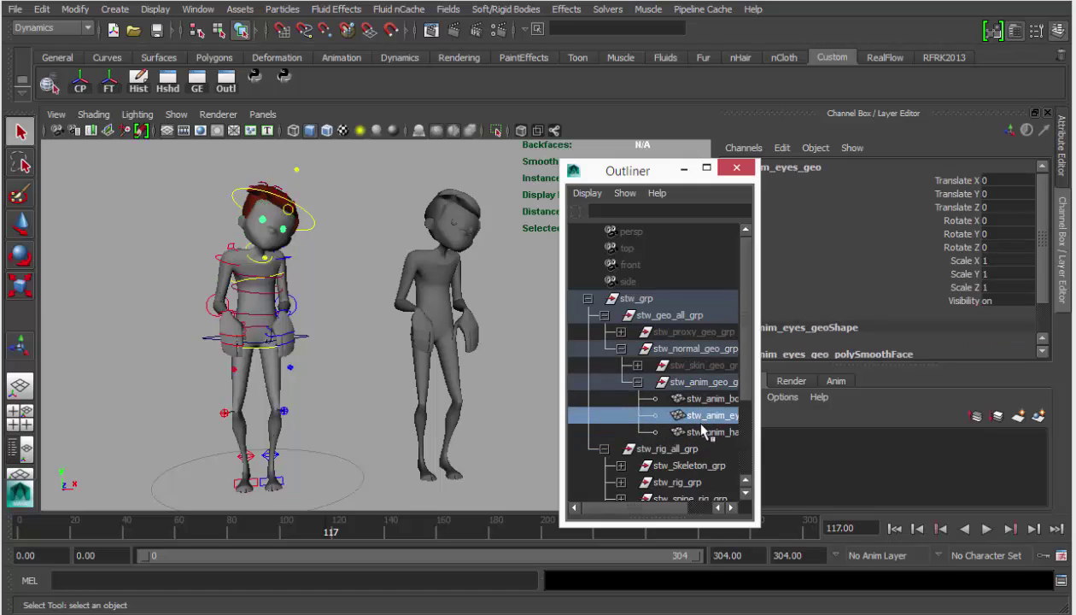
# - Move the Outliner clear of the viewport, select the full-body copy's body, eyes and hair, and examine them up close
pyautogui.moveTo(636, 170); pyautogui.dragTo(863, 173)
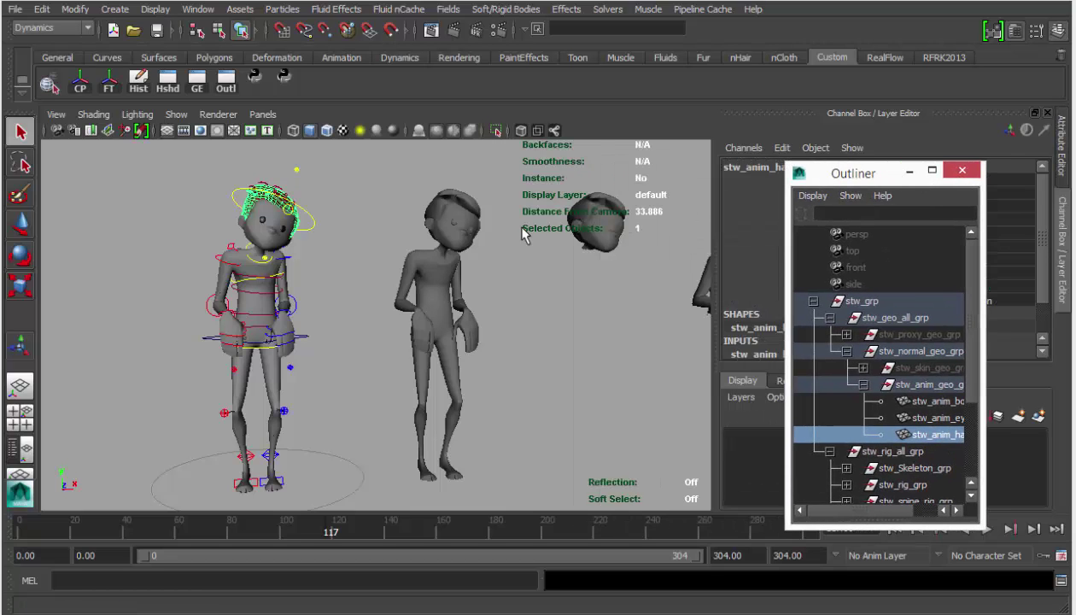
pyautogui.moveTo(403, 174); pyautogui.dragTo(482, 413)
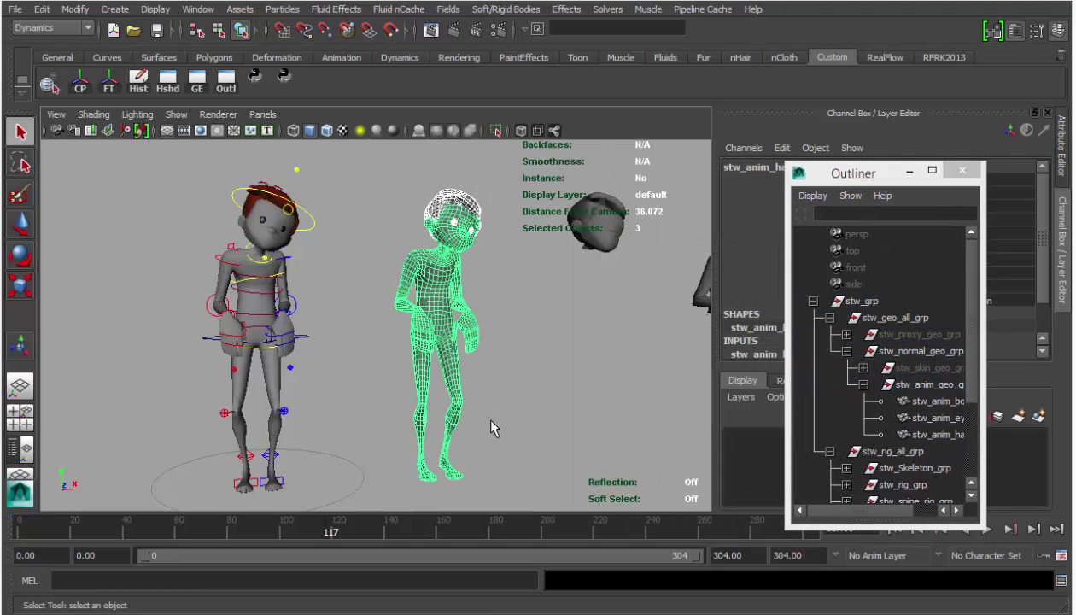
pyautogui.keyDown('alt'); pyautogui.moveTo(482, 413); pyautogui.dragTo(527, 392, button='right'); pyautogui.keyUp('alt')
pyautogui.keyDown('alt'); pyautogui.moveTo(460, 318); pyautogui.dragTo(424, 397, button='middle'); pyautogui.keyUp('alt')
pyautogui.keyDown('alt'); pyautogui.moveTo(427, 397); pyautogui.dragTo(539, 391, button='right'); pyautogui.keyUp('alt')
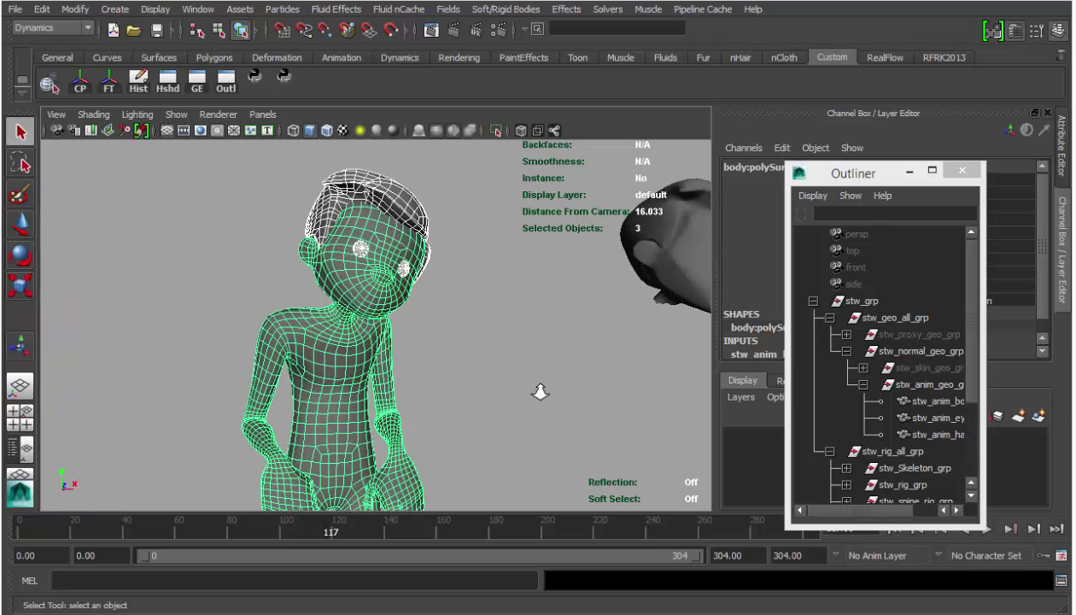
pyautogui.keyDown('alt'); pyautogui.moveTo(359, 345); pyautogui.dragTo(263, 342, button='right'); pyautogui.keyUp('alt')
pyautogui.keyDown('alt'); pyautogui.moveTo(269, 342); pyautogui.dragTo(308, 326, button='middle'); pyautogui.keyUp('alt')
pyautogui.keyDown('alt'); pyautogui.moveTo(307, 325); pyautogui.dragTo(323, 334); pyautogui.keyUp('alt')
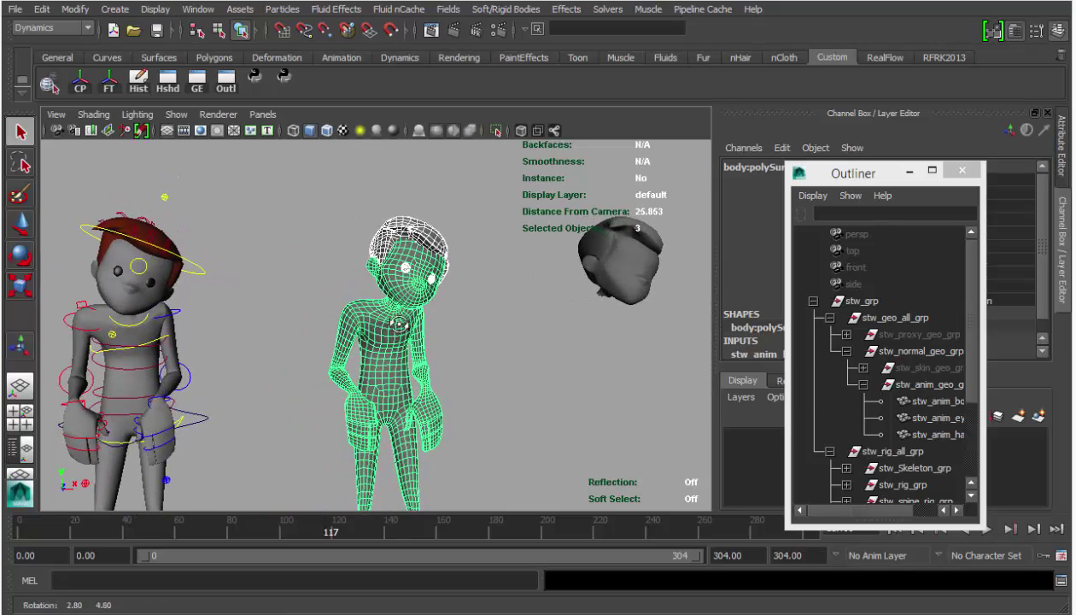
pyautogui.keyDown('alt'); pyautogui.moveTo(425, 383); pyautogui.dragTo(410, 360, button='middle'); pyautogui.keyUp('alt')
pyautogui.keyDown('alt'); pyautogui.moveTo(410, 416); pyautogui.dragTo(304, 410, button='right'); pyautogui.keyUp('alt')
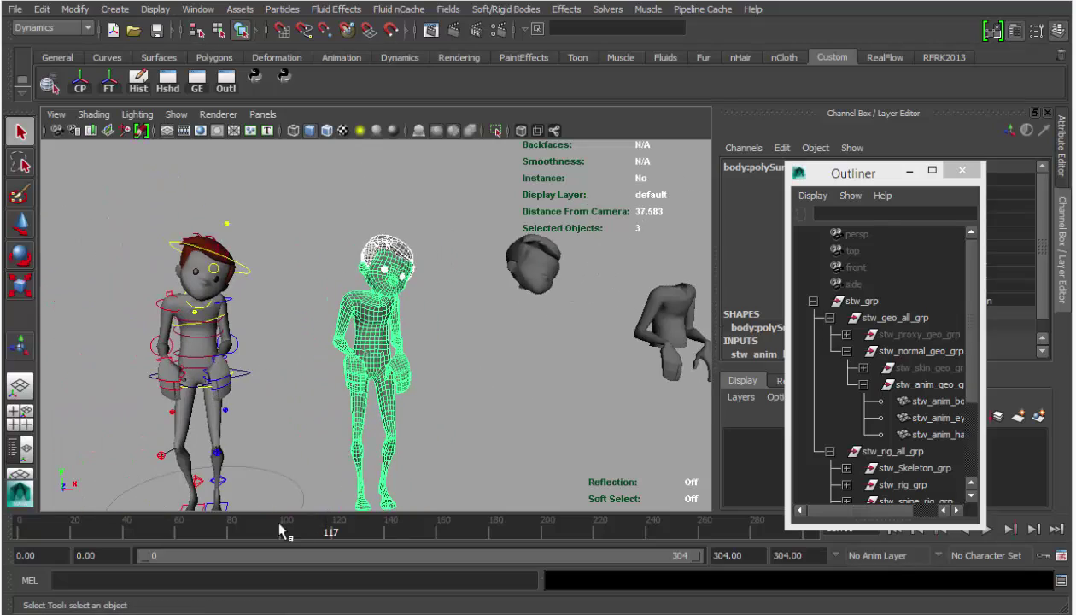
# - Scrub the timeline to frame 198 and compare the motion of the rigged character and its copies
pyautogui.moveTo(275, 524); pyautogui.dragTo(333, 526)
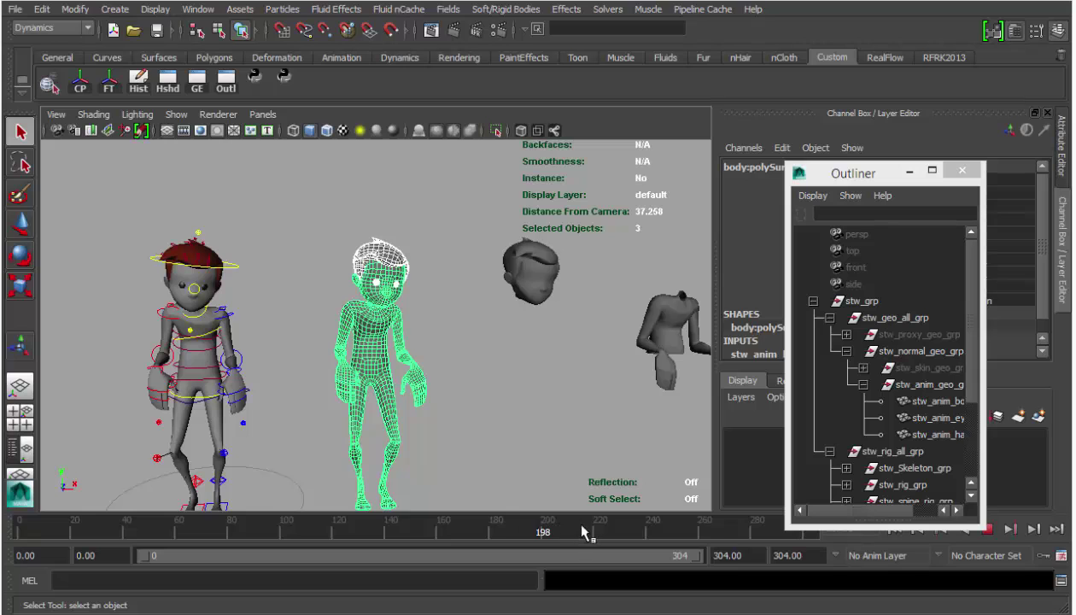
pyautogui.moveTo(637, 529); pyautogui.dragTo(543, 529)
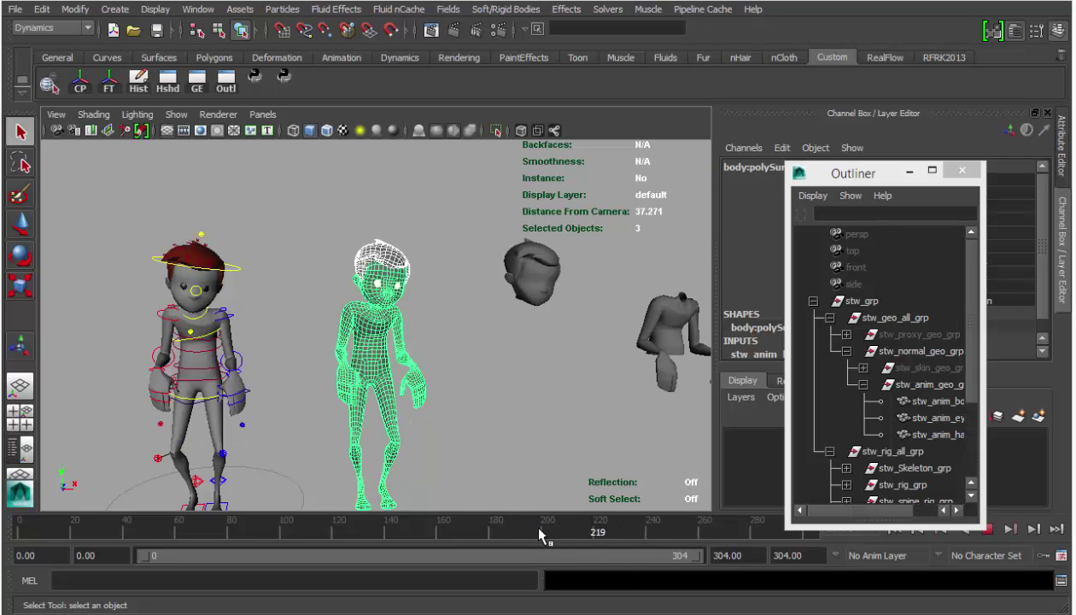
pyautogui.keyDown('alt'); pyautogui.moveTo(511, 384); pyautogui.dragTo(287, 333, button='middle'); pyautogui.keyUp('alt')
pyautogui.keyDown('alt'); pyautogui.moveTo(288, 332); pyautogui.dragTo(215, 299, button='right'); pyautogui.keyUp('alt')
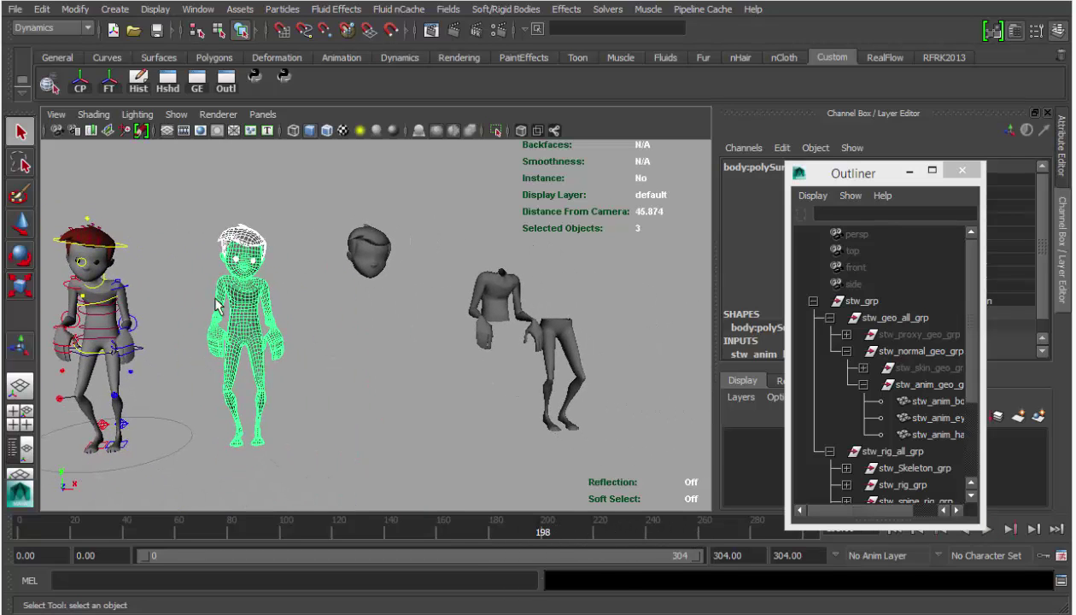
pyautogui.moveTo(349, 261)
pyautogui.keyDown('alt'); pyautogui.mouseDown()
pyautogui.moveTo(369, 268)
pyautogui.moveTo(360, 276)
pyautogui.mouseUp(); pyautogui.keyUp('alt')
pyautogui.keyDown('alt'); pyautogui.moveTo(374, 279); pyautogui.dragTo(489, 284, button='middle'); pyautogui.keyUp('alt')
pyautogui.keyDown('alt'); pyautogui.moveTo(401, 291); pyautogui.dragTo(491, 326, button='right'); pyautogui.keyUp('alt')
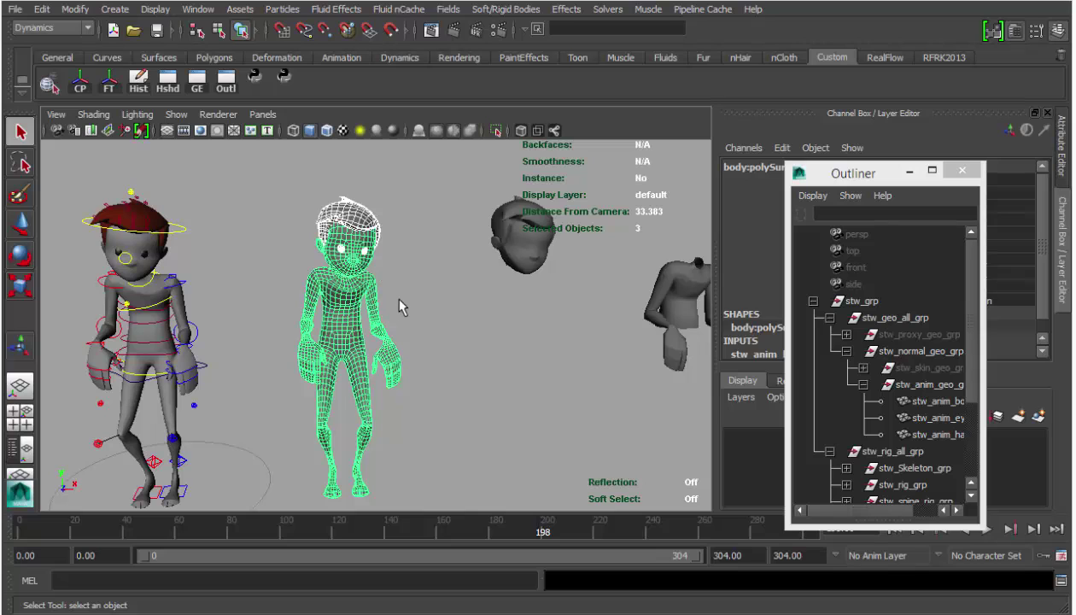
pyautogui.keyDown('alt'); pyautogui.moveTo(389, 308); pyautogui.dragTo(379, 281); pyautogui.keyUp('alt')
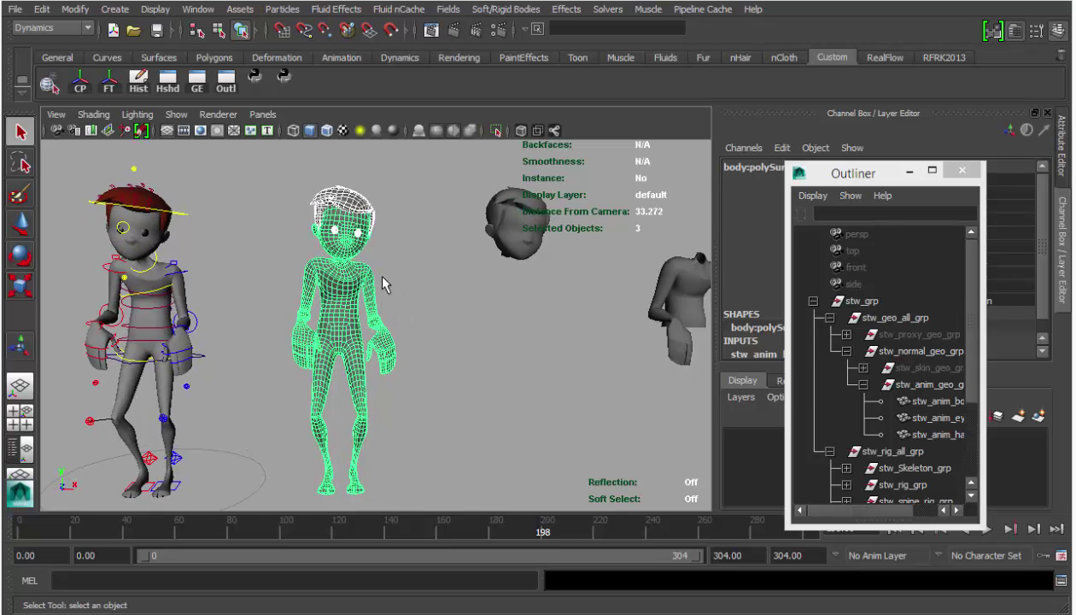
# - Review the Duplicate Special options, including Duplicate input graph, and close them without duplicating
pyautogui.click(41, 10)
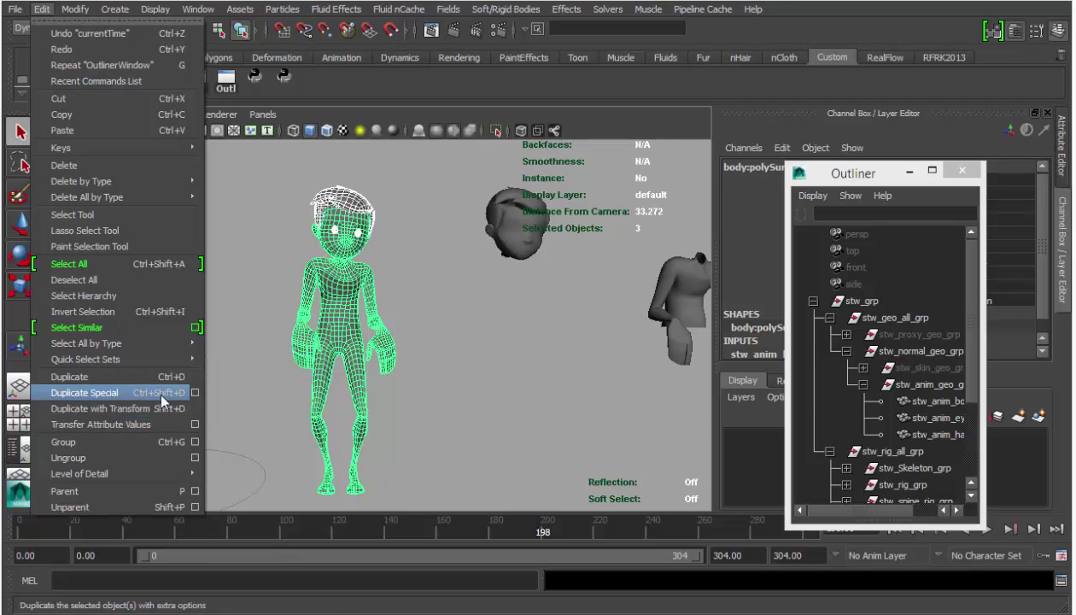
pyautogui.click(194, 392)
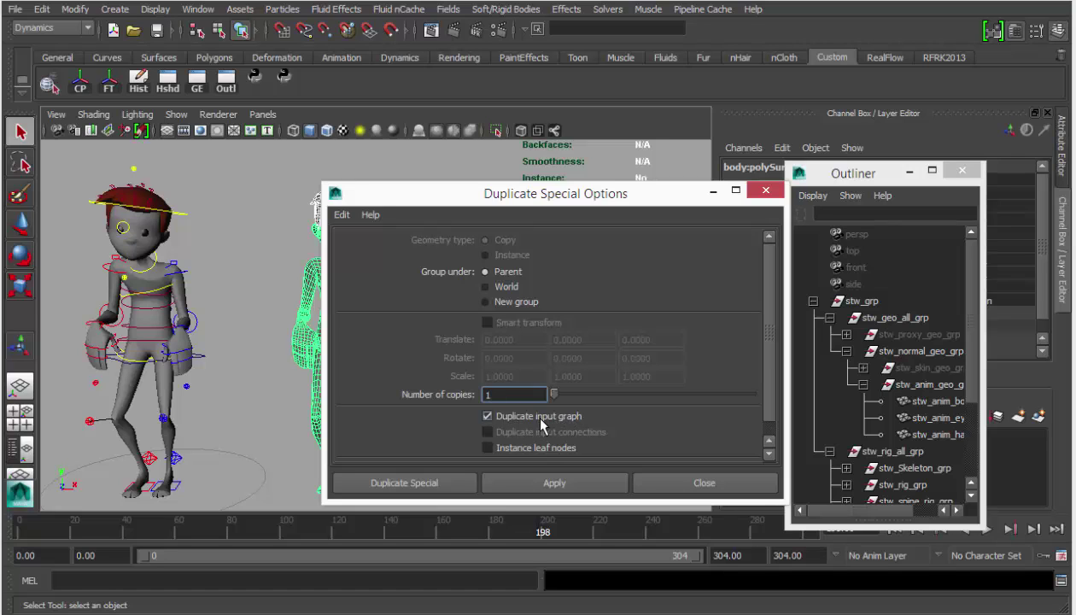
pyautogui.click(647, 484)
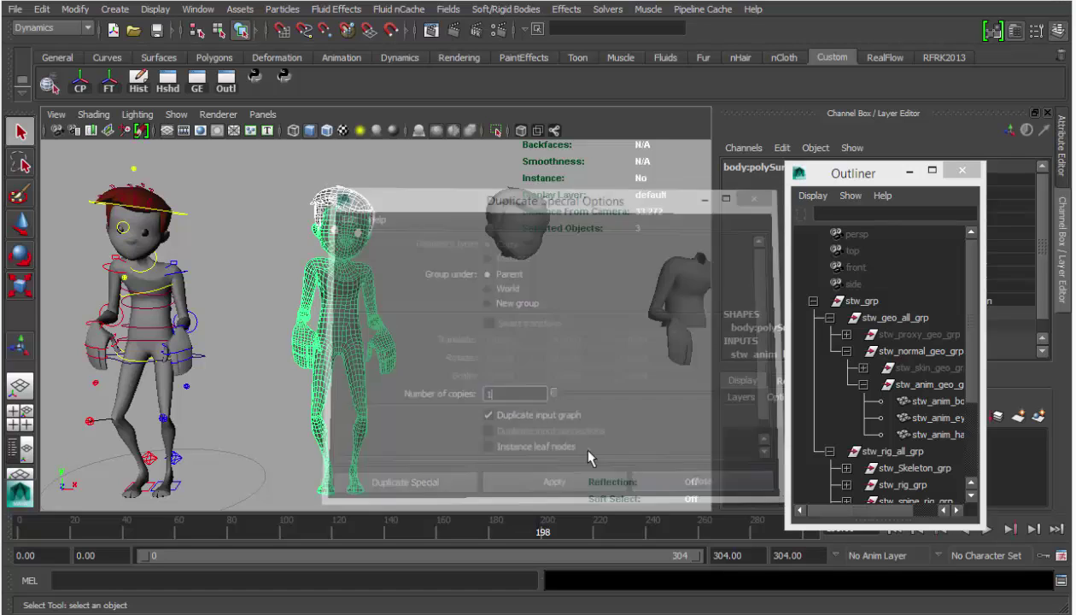
pyautogui.keyDown('alt'); pyautogui.moveTo(384, 326); pyautogui.dragTo(381, 352); pyautogui.keyUp('alt')
# - Select the detached head's face mesh, close the Outiner and examine the mesh's inputs and the separated body parts
pyautogui.click(512, 254)
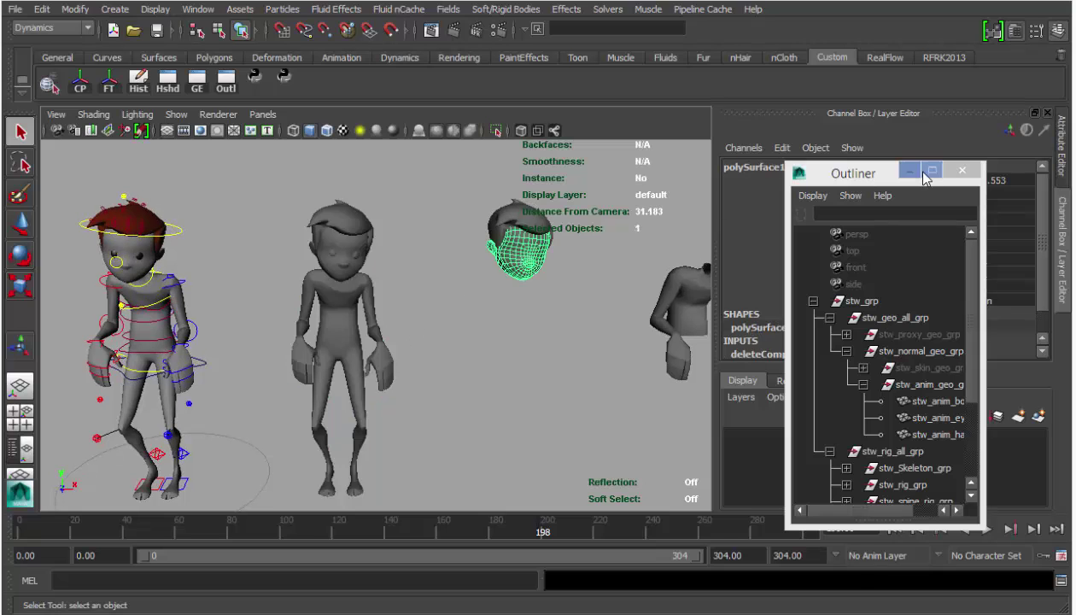
pyautogui.click(923, 172)
pyautogui.click(940, 0)
pyautogui.click(962, 170)
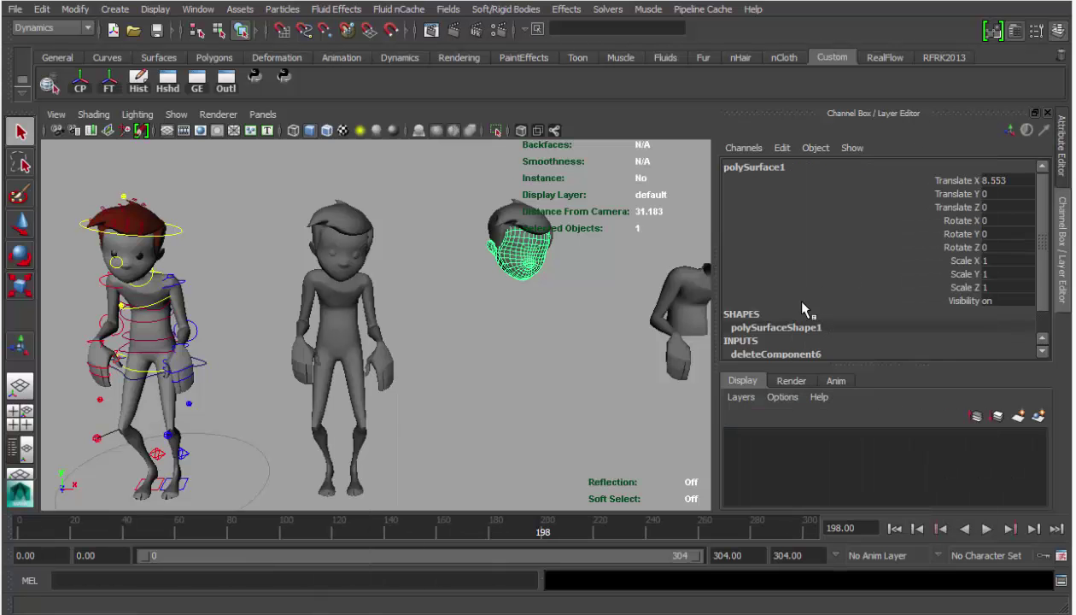
pyautogui.scroll(-1, 800, 316)
pyautogui.keyDown('alt'); pyautogui.moveTo(586, 304); pyautogui.dragTo(487, 313, button='middle'); pyautogui.keyUp('alt')
pyautogui.keyDown('alt'); pyautogui.moveTo(427, 327); pyautogui.dragTo(429, 305); pyautogui.keyUp('alt')
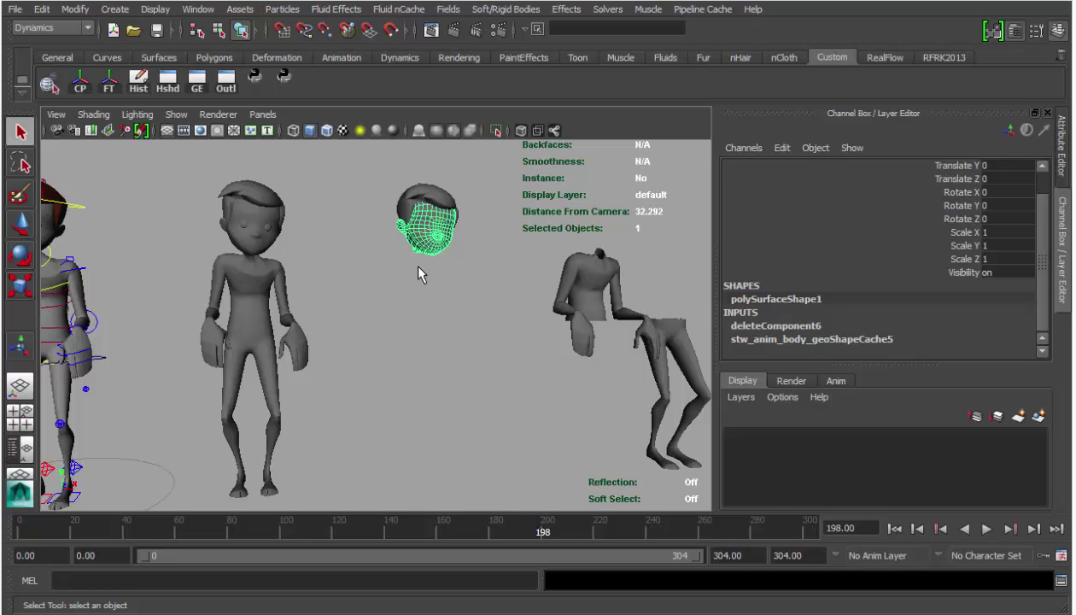
pyautogui.keyDown('alt'); pyautogui.moveTo(431, 272); pyautogui.dragTo(373, 308); pyautogui.keyUp('alt')
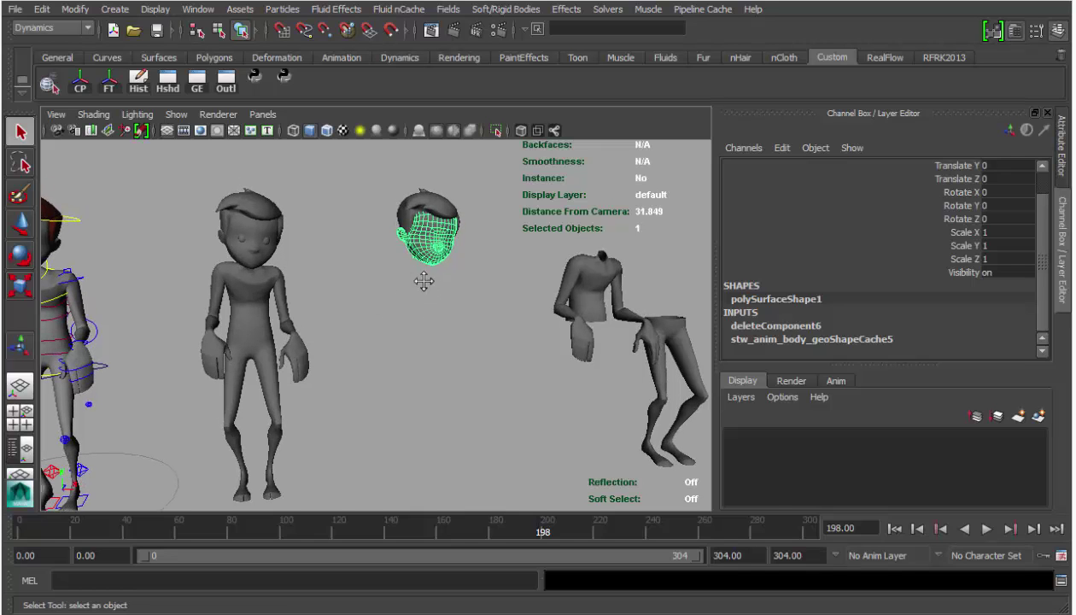
pyautogui.keyDown('alt'); pyautogui.moveTo(424, 281); pyautogui.dragTo(346, 293, button='middle'); pyautogui.keyUp('alt')
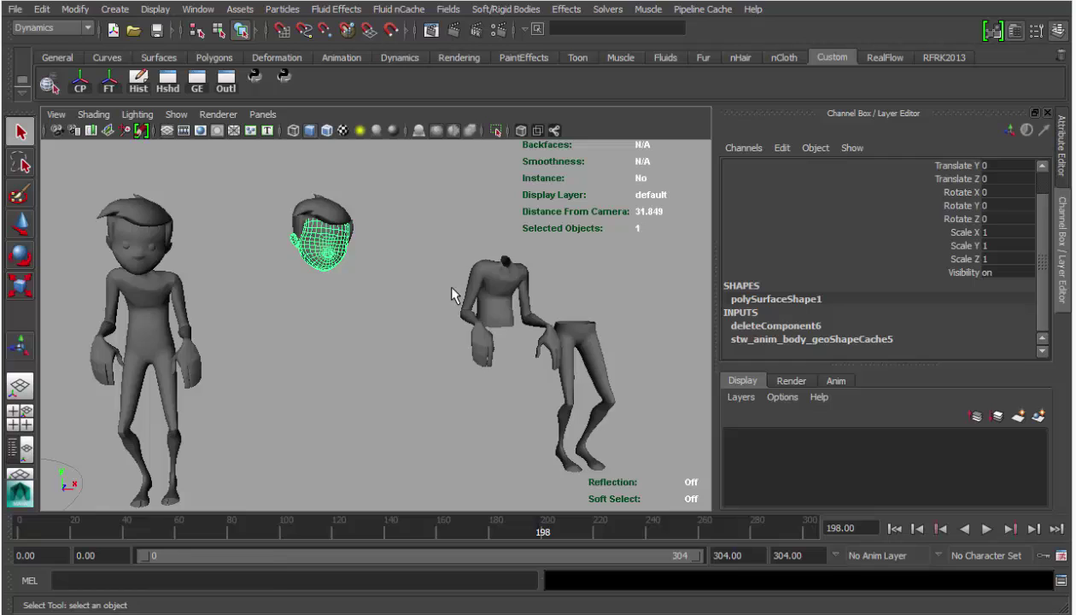
pyautogui.keyDown('alt'); pyautogui.moveTo(453, 294); pyautogui.dragTo(229, 268, button='right'); pyautogui.keyUp('alt')
pyautogui.keyDown('alt'); pyautogui.moveTo(203, 356); pyautogui.dragTo(333, 321); pyautogui.keyUp('alt')
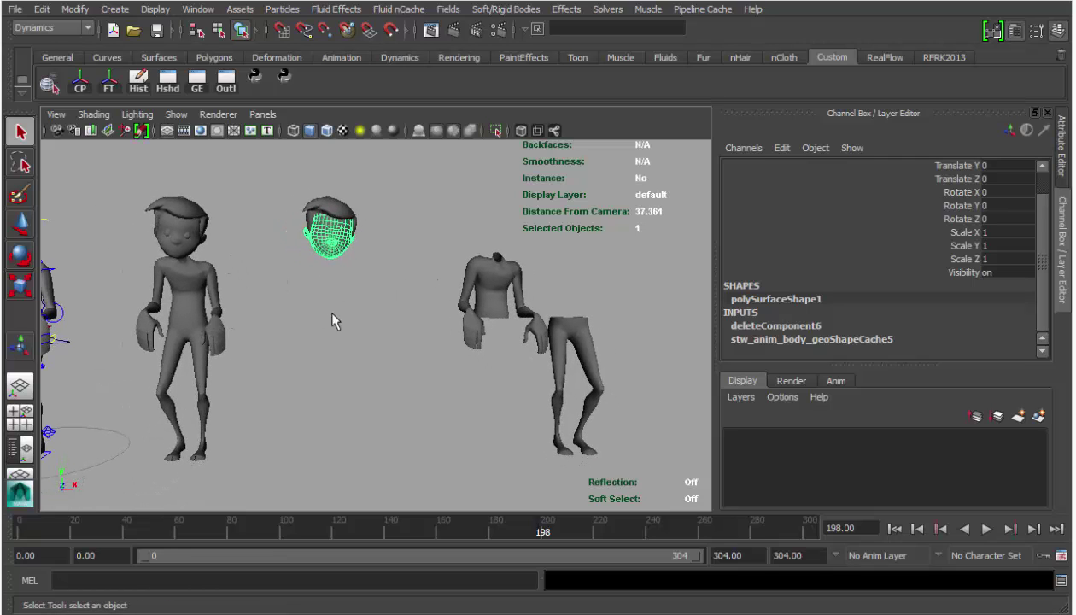
# - Select the detached head, upper-body and lower-body meshes in turn and examine the inputs of each
pyautogui.keyDown('alt'); pyautogui.moveTo(400, 292); pyautogui.dragTo(410, 314, button='middle'); pyautogui.keyUp('alt')
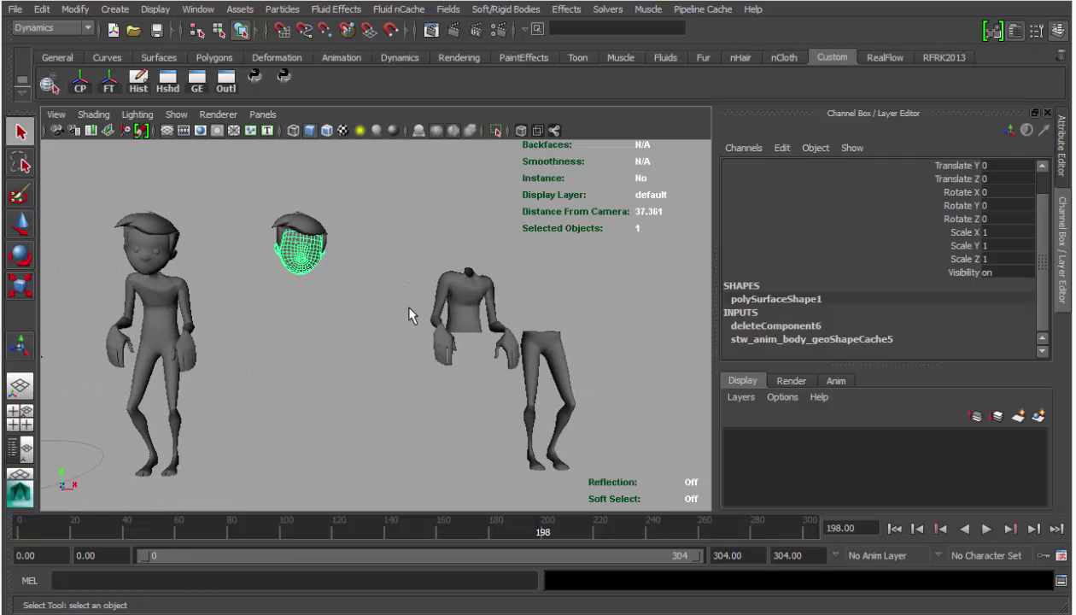
pyautogui.keyDown('alt'); pyautogui.moveTo(489, 297); pyautogui.dragTo(444, 291, button='middle'); pyautogui.keyUp('alt')
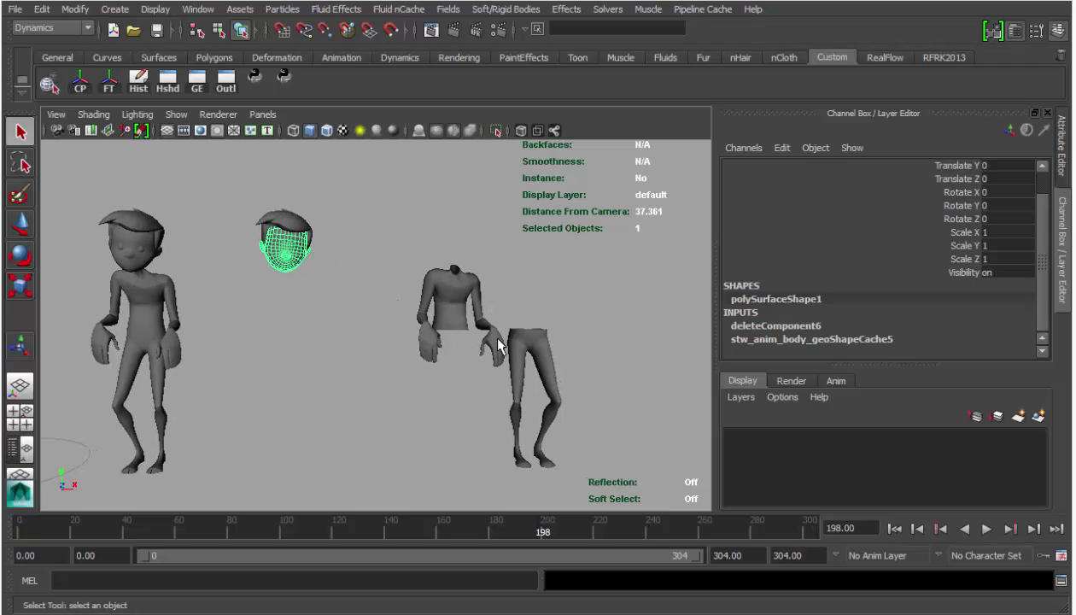
pyautogui.moveTo(307, 279); pyautogui.dragTo(309, 279)
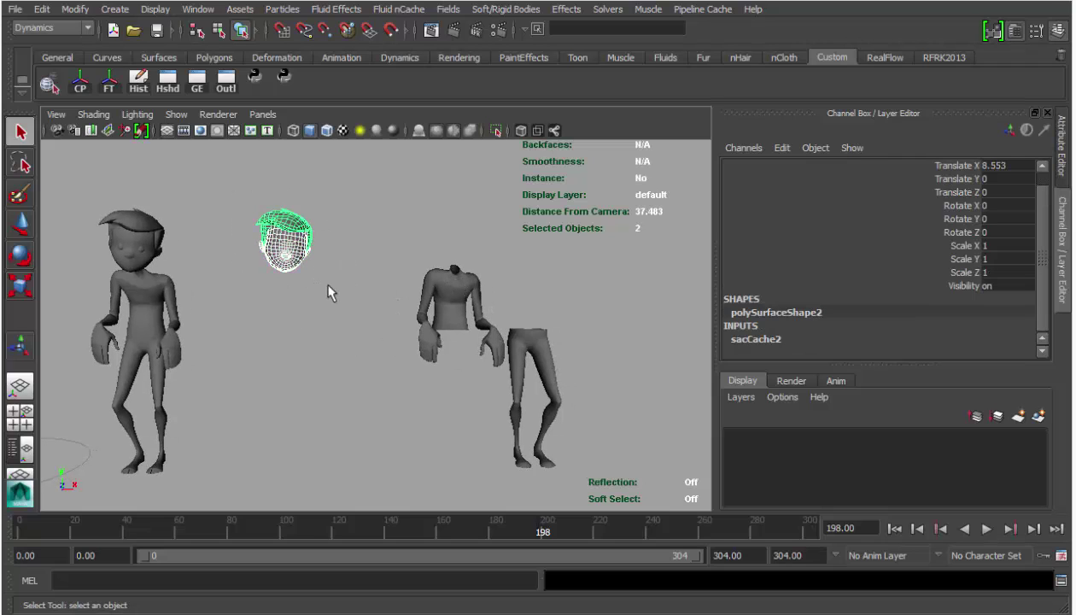
pyautogui.keyDown('alt'); pyautogui.moveTo(455, 305); pyautogui.dragTo(396, 296, button='middle'); pyautogui.keyUp('alt')
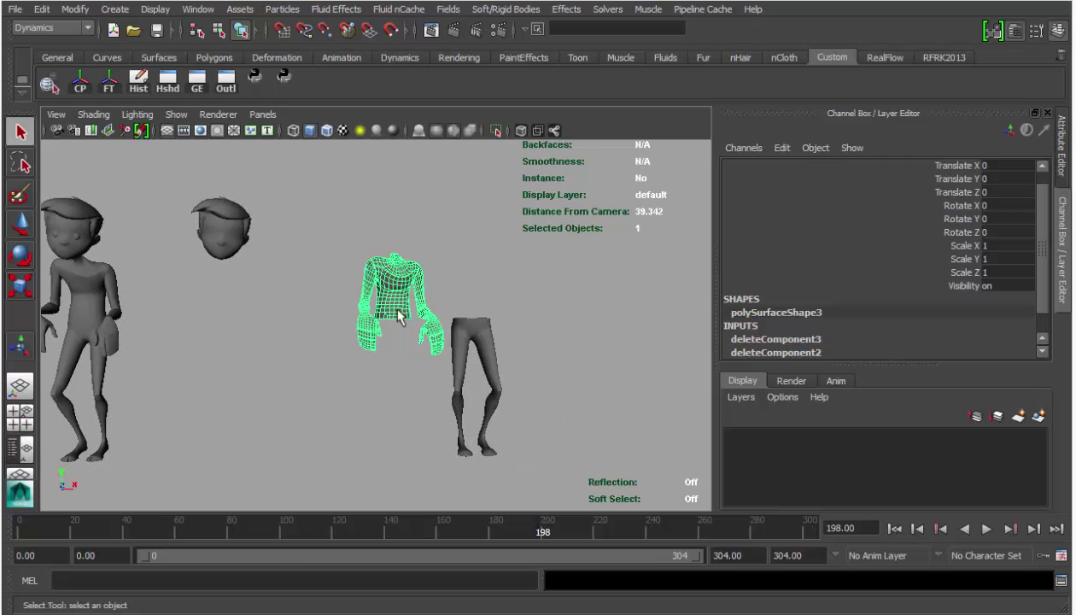
pyautogui.keyDown('alt'); pyautogui.moveTo(391, 303); pyautogui.dragTo(366, 294); pyautogui.keyUp('alt')
pyautogui.click(466, 340)
pyautogui.keyDown('alt'); pyautogui.moveTo(518, 378); pyautogui.dragTo(420, 323); pyautogui.keyUp('alt')
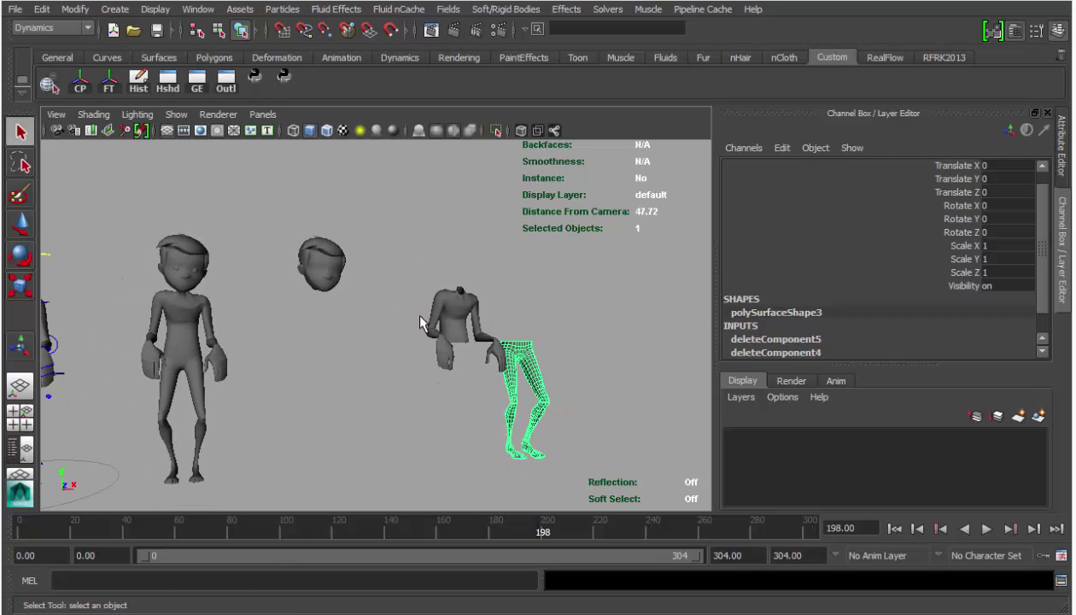
# - Open the Outliner, collapse stw_grp, select the collision group and compare its full-body mesh with the rigged character
pyautogui.hotkey('shift', 'o')
pyautogui.moveTo(822, 172); pyautogui.dragTo(801, 158)
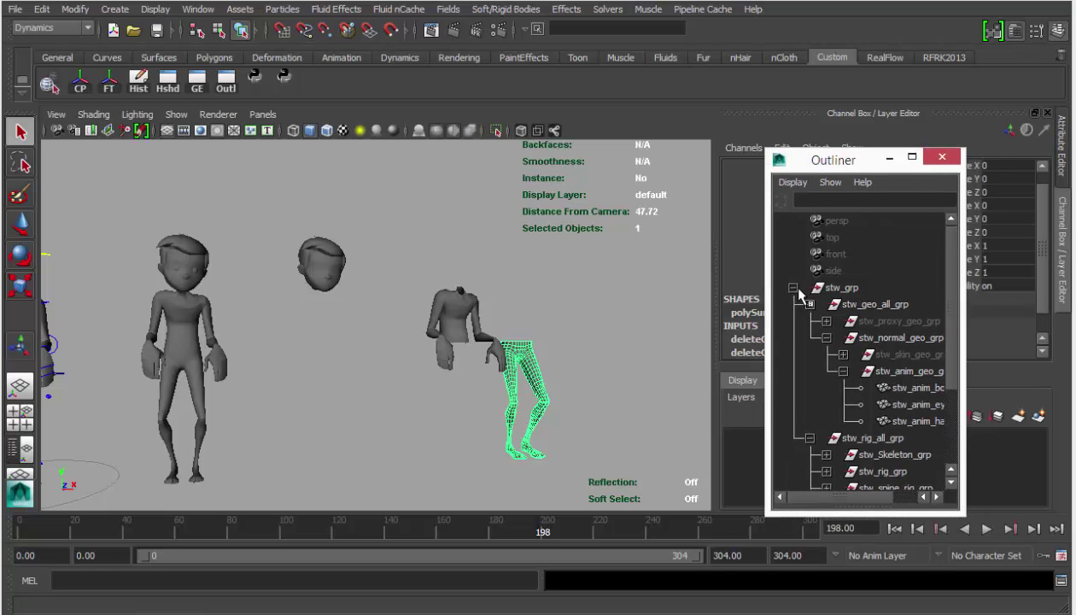
pyautogui.click(794, 289)
pyautogui.click(839, 320)
pyautogui.keyDown('alt'); pyautogui.moveTo(431, 329); pyautogui.dragTo(404, 351); pyautogui.keyUp('alt')
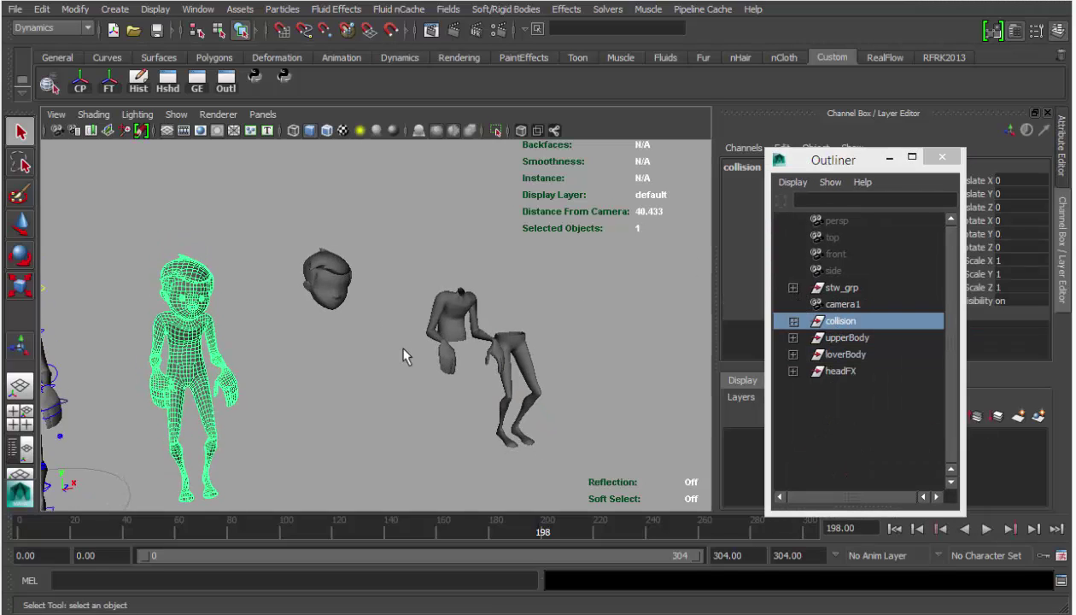
pyautogui.keyDown('alt'); pyautogui.moveTo(404, 350); pyautogui.dragTo(453, 296, button='middle'); pyautogui.keyUp('alt')
pyautogui.keyDown('alt'); pyautogui.moveTo(299, 311); pyautogui.dragTo(470, 305); pyautogui.keyUp('alt')
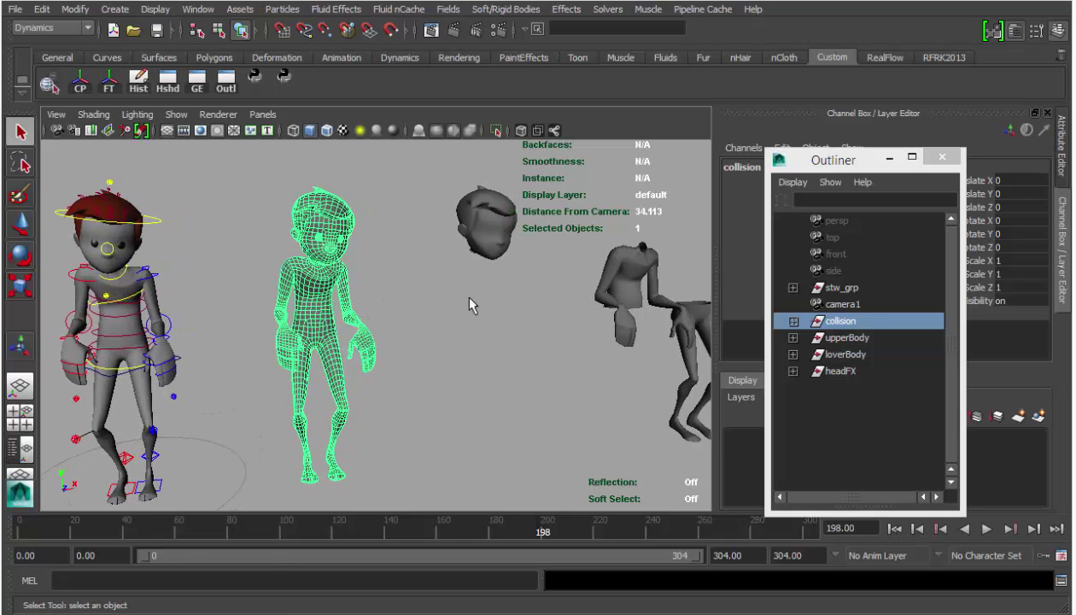
pyautogui.moveTo(546, 319)
pyautogui.keyDown('alt'); pyautogui.mouseDown(button='middle')
pyautogui.moveTo(504, 295)
pyautogui.moveTo(537, 301)
pyautogui.mouseUp(button='middle'); pyautogui.keyUp('alt')
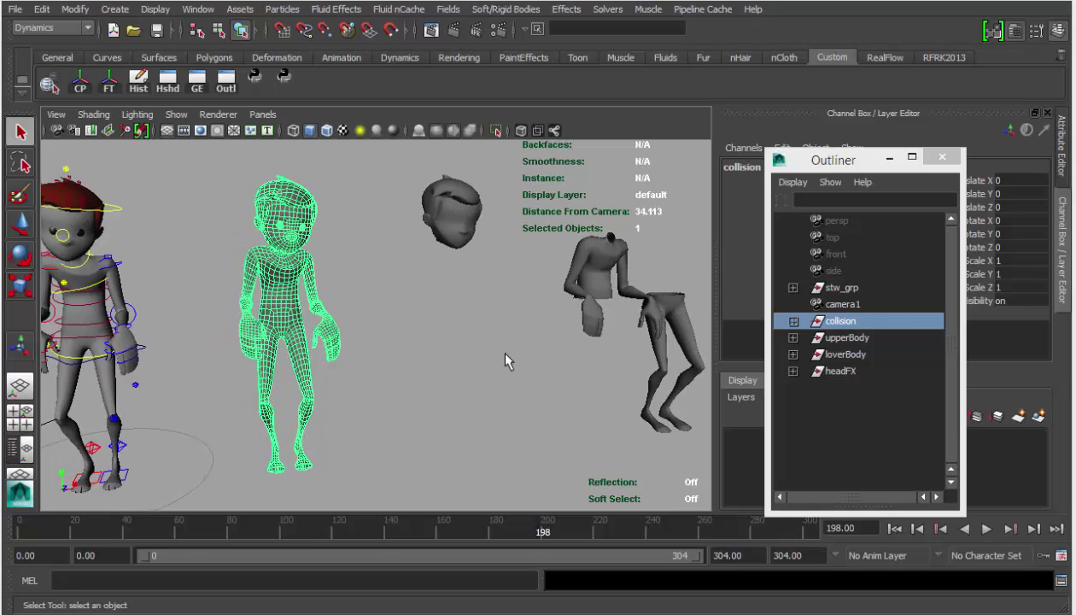
pyautogui.hotkey('alt', 'Tab')
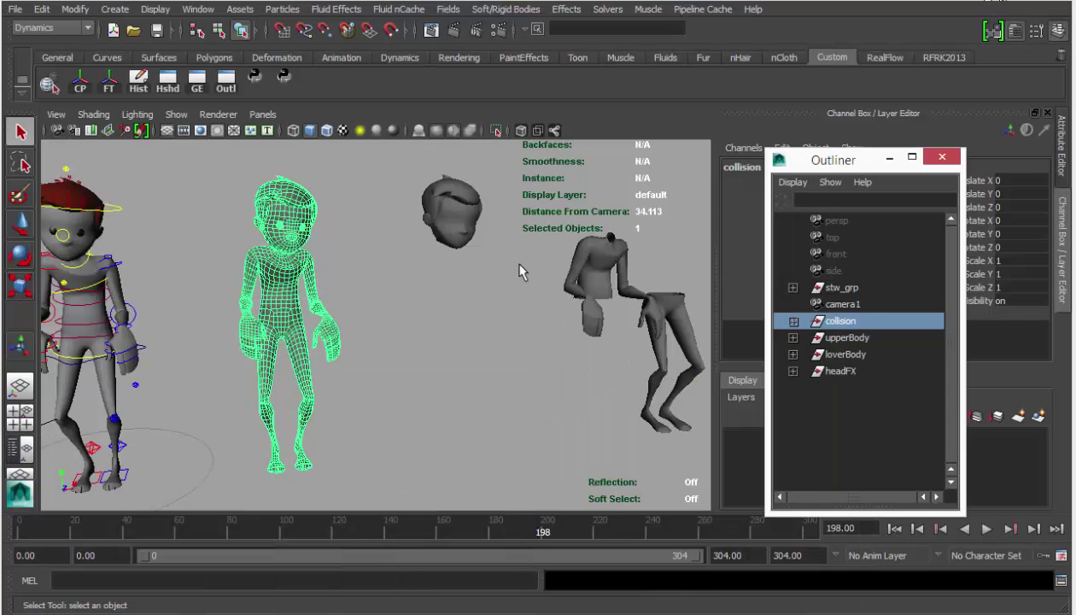
# - Select the collision, upperBody, loverBody and headFX groups in turn to identify the mesh each one contains
pyautogui.click(519, 264)
pyautogui.keyDown('alt'); pyautogui.moveTo(520, 264); pyautogui.dragTo(394, 295); pyautogui.keyUp('alt')
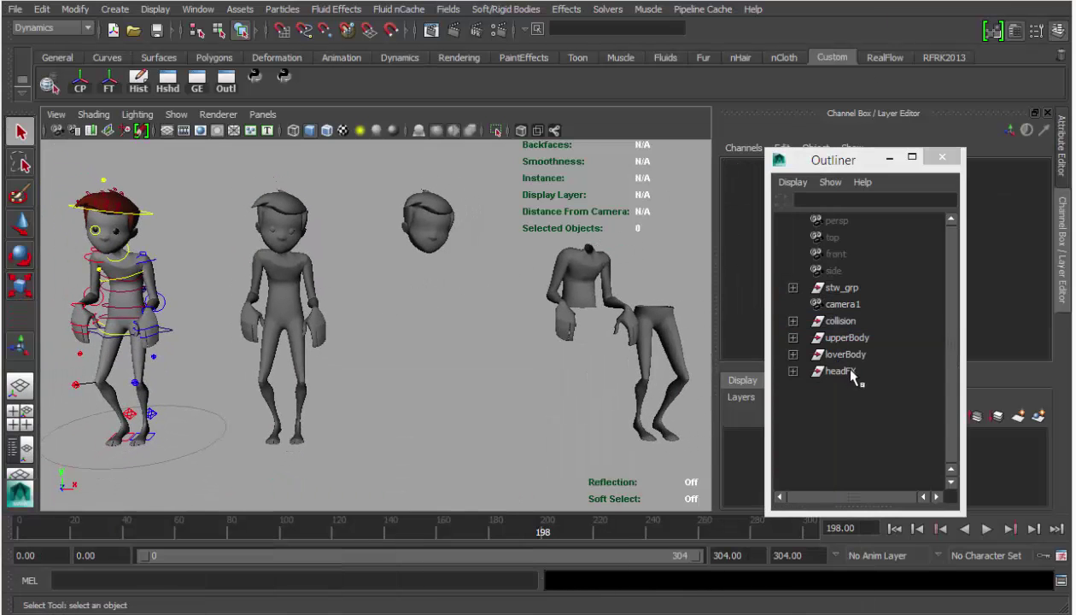
pyautogui.click(841, 320)
pyautogui.scroll(1, 384, 309)
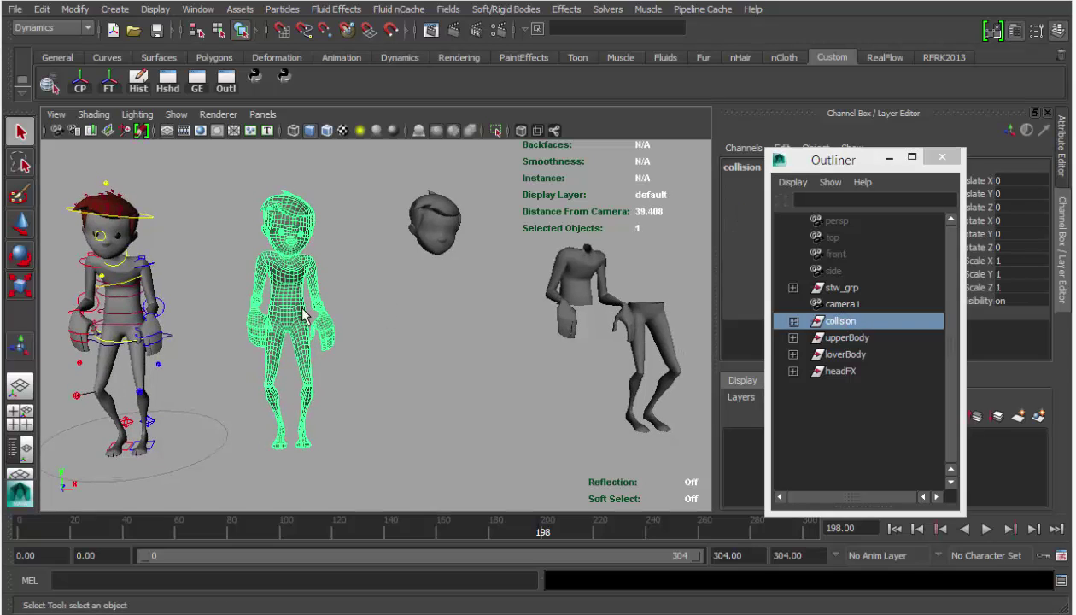
pyautogui.keyDown('alt'); pyautogui.moveTo(289, 285); pyautogui.dragTo(331, 274); pyautogui.keyUp('alt')
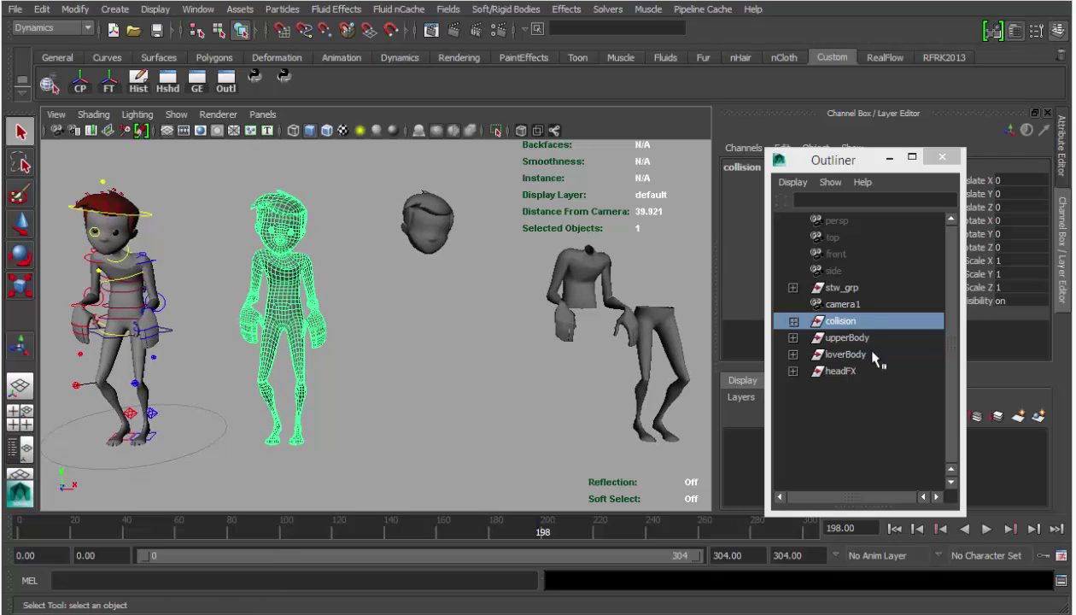
pyautogui.click(857, 340)
pyautogui.click(855, 354)
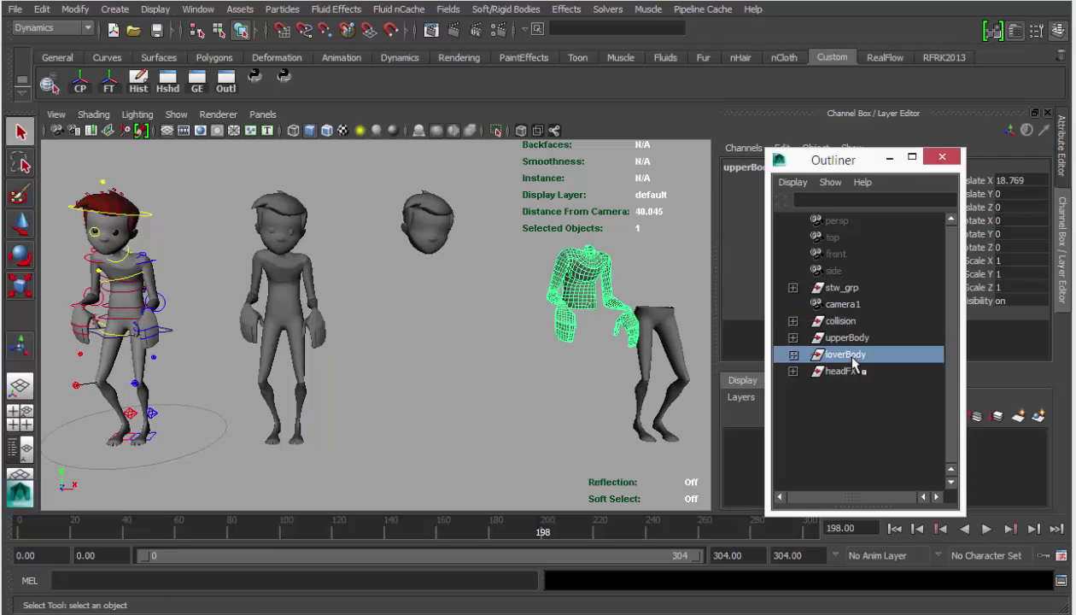
pyautogui.click(846, 372)
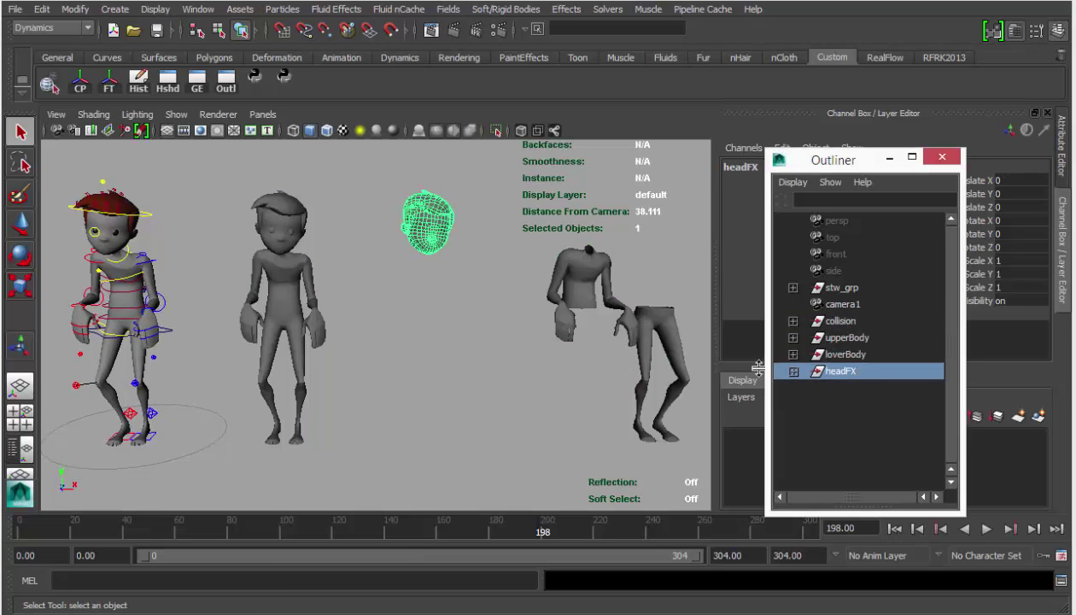
# - Examine the headFX group up close and move the Outliner clear of the Channel Box
pyautogui.keyDown('alt'); pyautogui.moveTo(469, 224); pyautogui.dragTo(449, 236); pyautogui.keyUp('alt')
pyautogui.keyDown('alt'); pyautogui.moveTo(449, 236); pyautogui.dragTo(494, 264, button='right'); pyautogui.keyUp('alt')
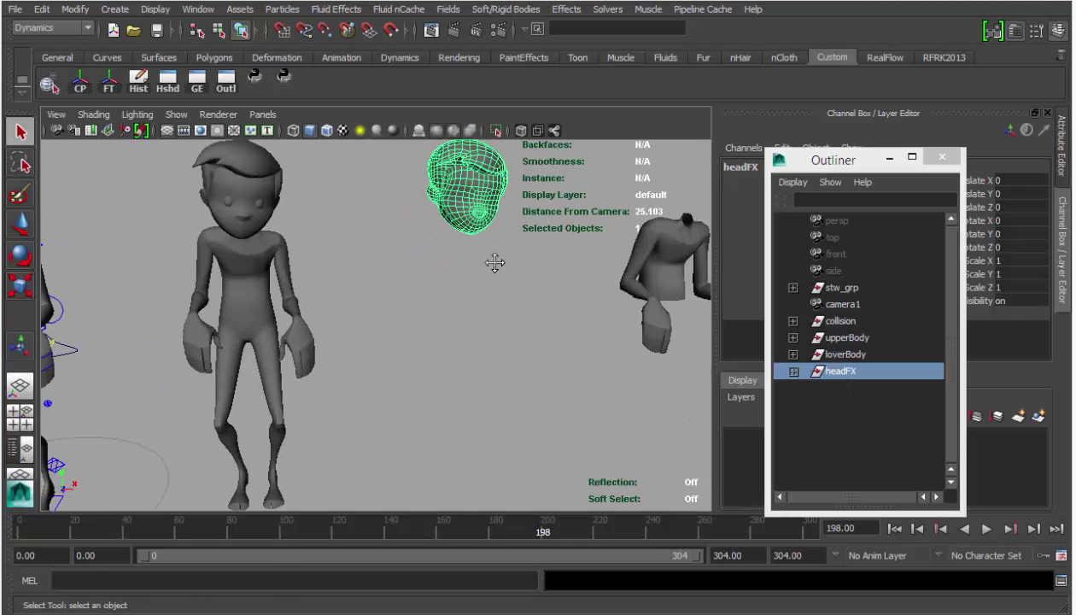
pyautogui.keyDown('alt'); pyautogui.moveTo(494, 264); pyautogui.dragTo(483, 290, button='middle'); pyautogui.keyUp('alt')
pyautogui.keyDown('alt'); pyautogui.moveTo(483, 291); pyautogui.dragTo(393, 285, button='right'); pyautogui.keyUp('alt')
pyautogui.keyDown('alt'); pyautogui.moveTo(393, 285); pyautogui.dragTo(415, 266, button='middle'); pyautogui.keyUp('alt')
pyautogui.keyDown('alt'); pyautogui.moveTo(415, 266); pyautogui.dragTo(513, 282, button='right'); pyautogui.keyUp('alt')
pyautogui.keyDown('alt'); pyautogui.moveTo(473, 271); pyautogui.dragTo(445, 283, button='middle'); pyautogui.keyUp('alt')
pyautogui.keyDown('alt'); pyautogui.moveTo(467, 297); pyautogui.dragTo(434, 290, button='right'); pyautogui.keyUp('alt')
pyautogui.click(822, 372)
pyautogui.moveTo(798, 160); pyautogui.dragTo(645, 267)
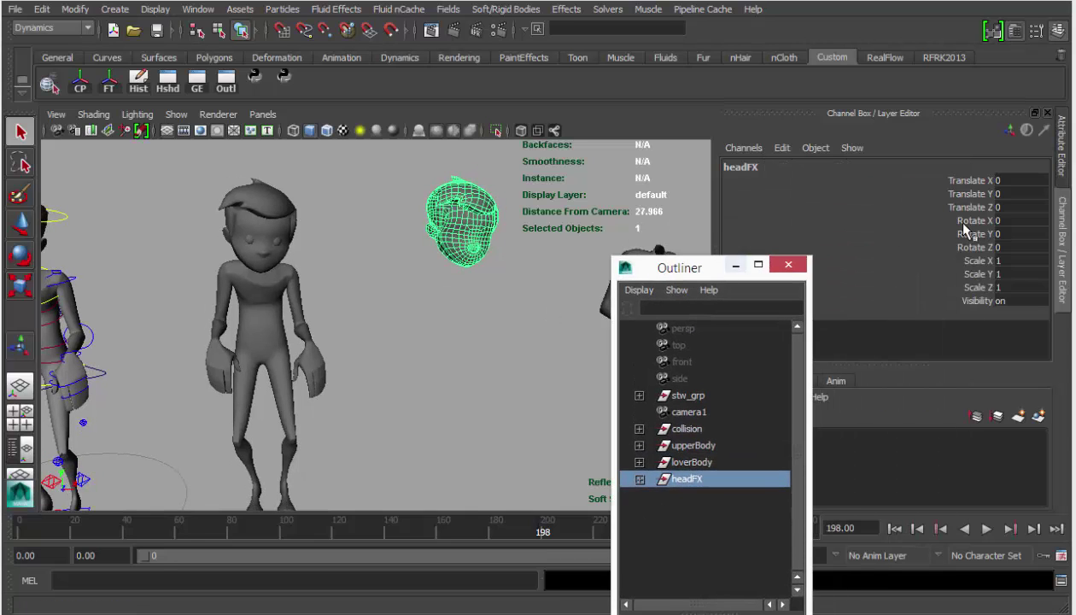
# - Set the loverBody group's Translate X to 0 so the legs line up with the full-body mesh
pyautogui.click(659, 466)
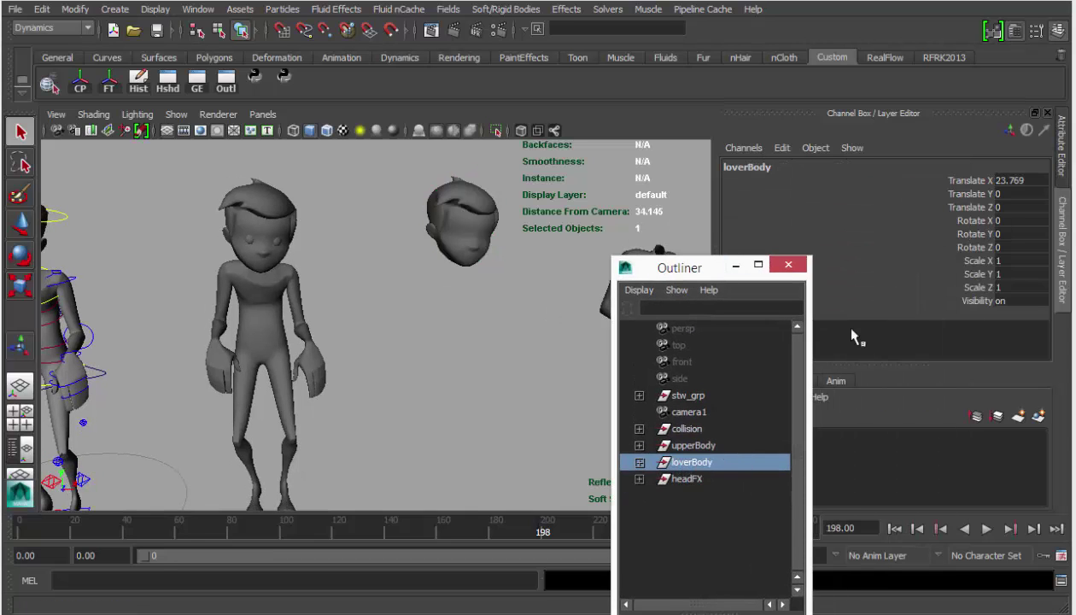
pyautogui.keyDown('alt'); pyautogui.moveTo(504, 302); pyautogui.dragTo(497, 280, button='middle'); pyautogui.keyUp('alt')
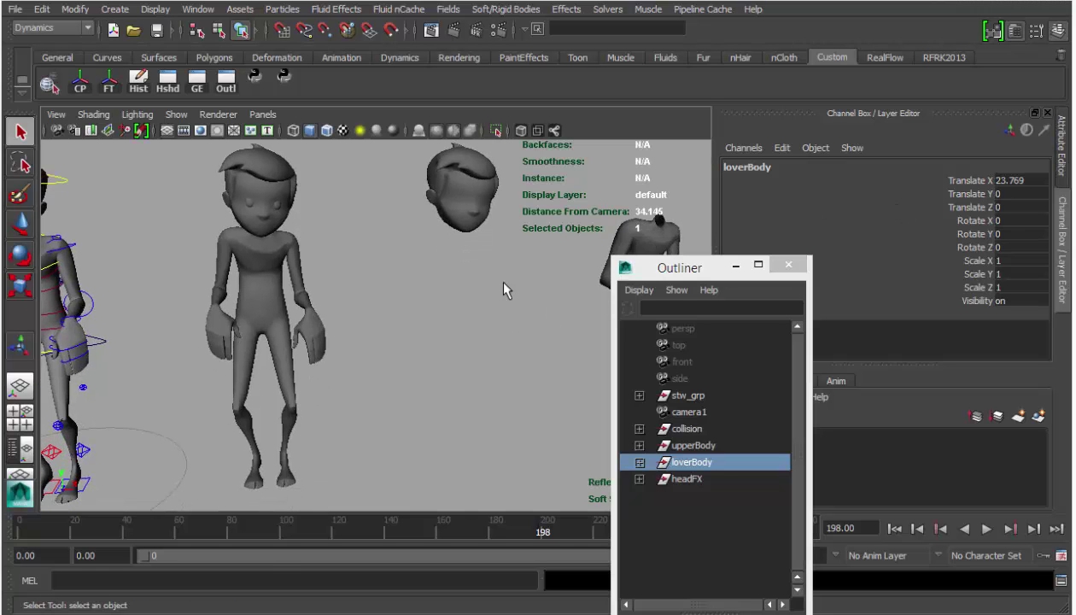
pyautogui.keyDown('alt'); pyautogui.moveTo(497, 280); pyautogui.dragTo(424, 296, button='right'); pyautogui.keyUp('alt')
pyautogui.moveTo(424, 297)
pyautogui.keyDown('alt'); pyautogui.mouseDown()
pyautogui.moveTo(455, 334)
pyautogui.moveTo(463, 305)
pyautogui.moveTo(435, 288)
pyautogui.mouseUp(); pyautogui.keyUp('alt')
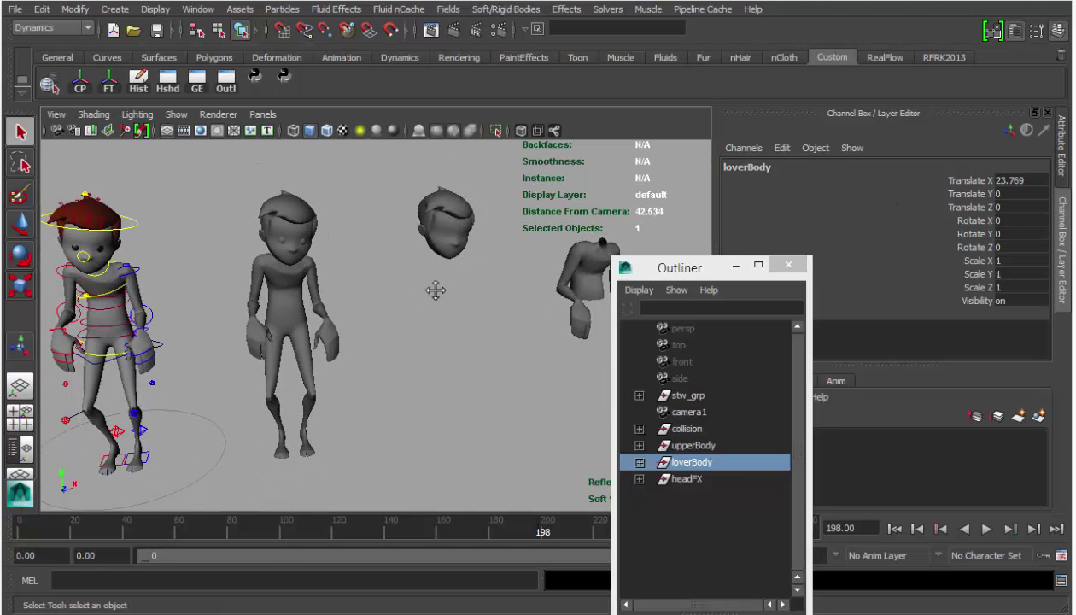
pyautogui.keyDown('alt'); pyautogui.moveTo(435, 289); pyautogui.dragTo(422, 349, button='middle'); pyautogui.keyUp('alt')
pyautogui.keyDown('alt'); pyautogui.moveTo(422, 349); pyautogui.dragTo(427, 260, button='right'); pyautogui.keyUp('alt')
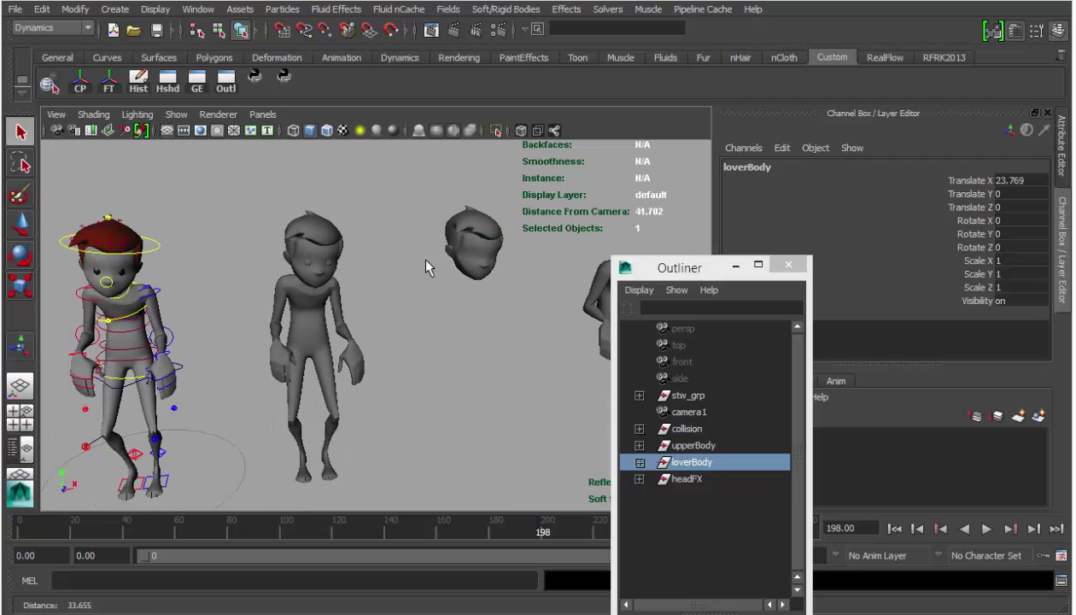
pyautogui.click(1008, 180)
pyautogui.write('0')
pyautogui.press('Return')
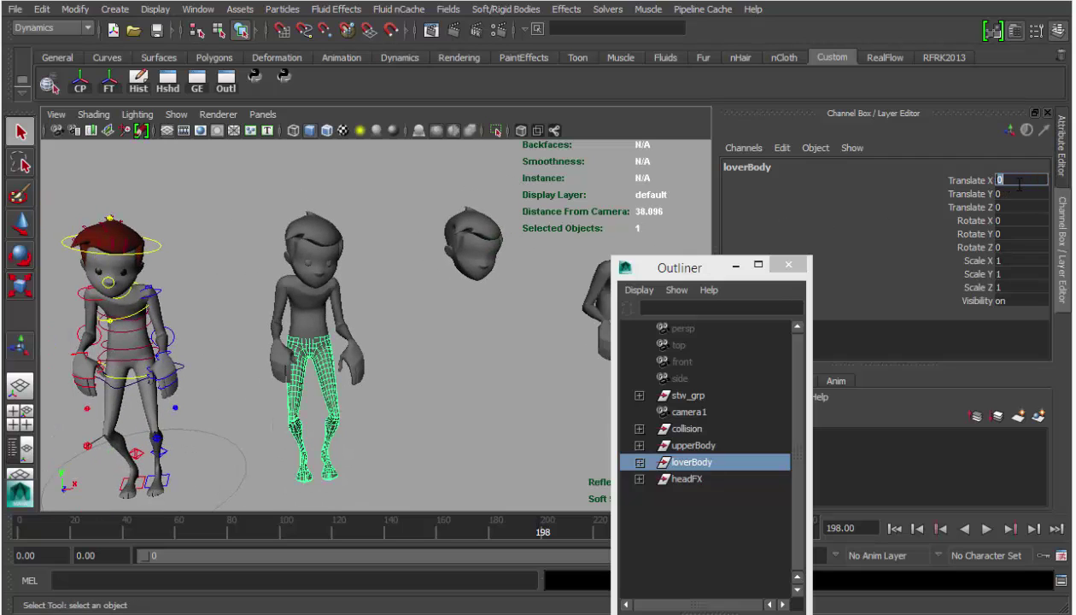
# - Set the upperBody group's Translate X to 0 so the torso lines up with the full-body mesh
pyautogui.click(675, 457)
pyautogui.keyDown('alt'); pyautogui.moveTo(407, 416); pyautogui.dragTo(386, 396, button='middle'); pyautogui.keyUp('alt')
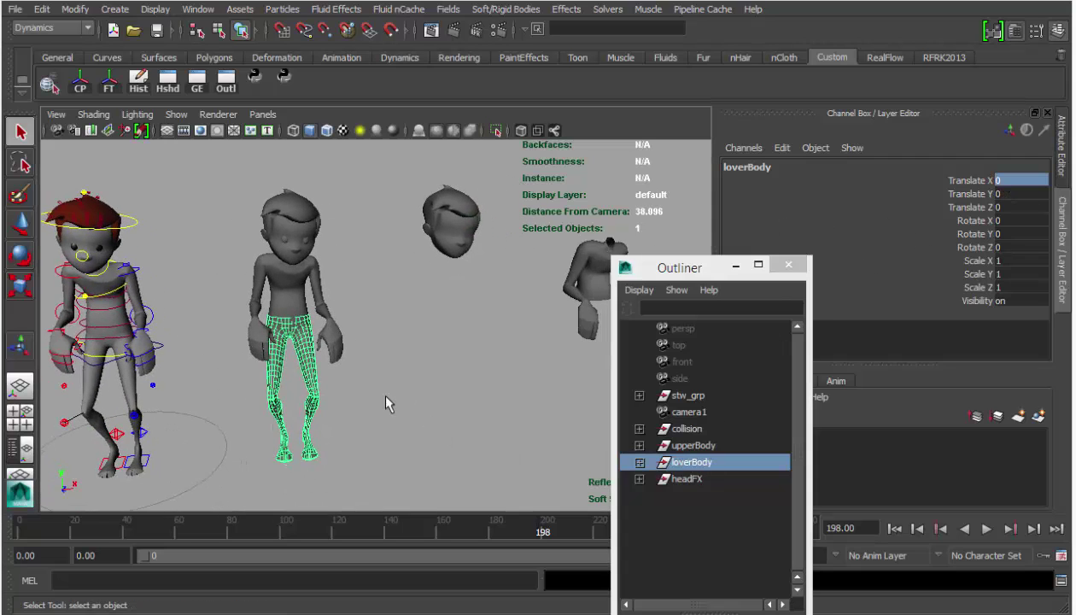
pyautogui.click(696, 445)
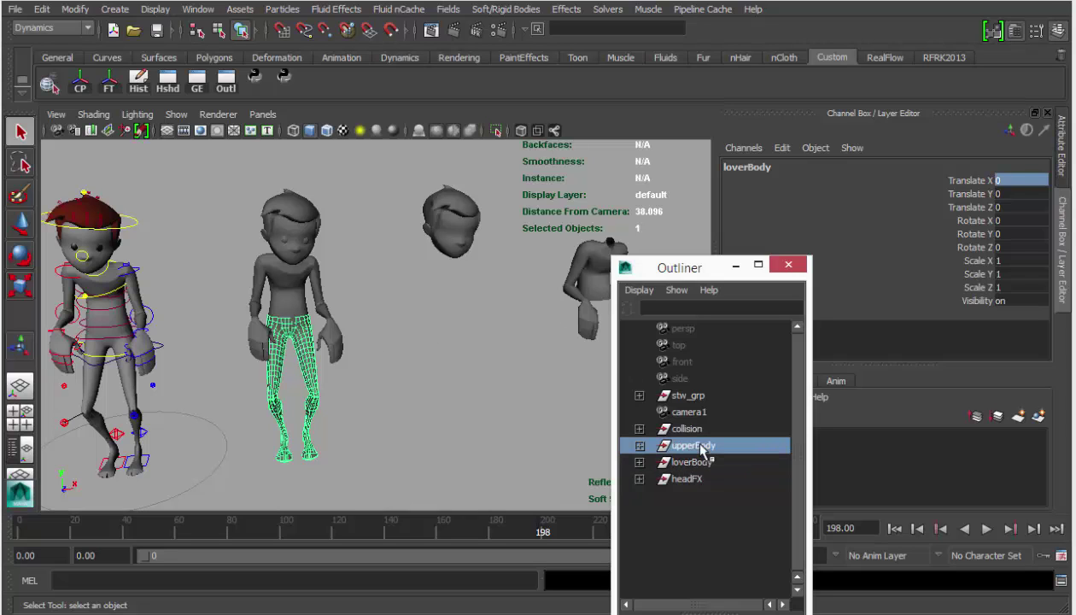
pyautogui.write('0')
pyautogui.press('Return')
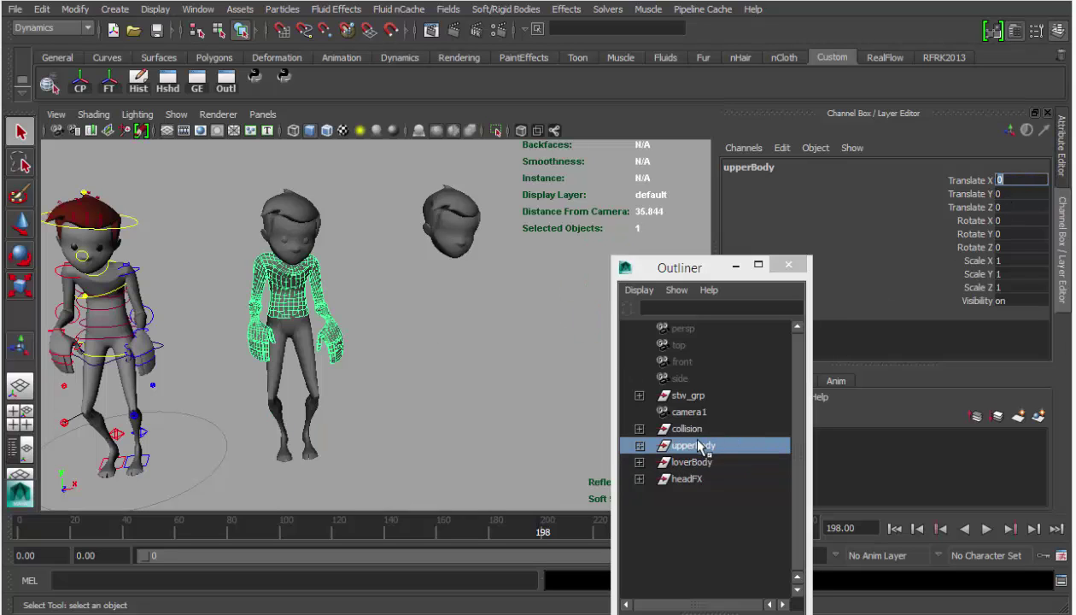
# - Expand the headFX group and set Translate X to 0 for both polySurface1 and polySurface2
pyautogui.click(688, 478)
pyautogui.click(1001, 180)
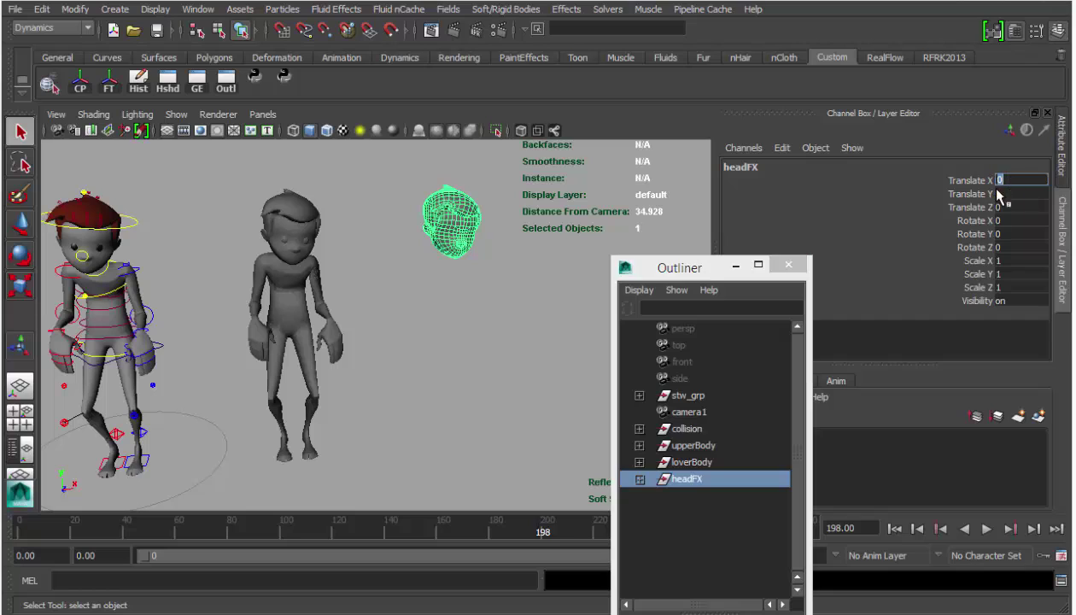
pyautogui.click(641, 479)
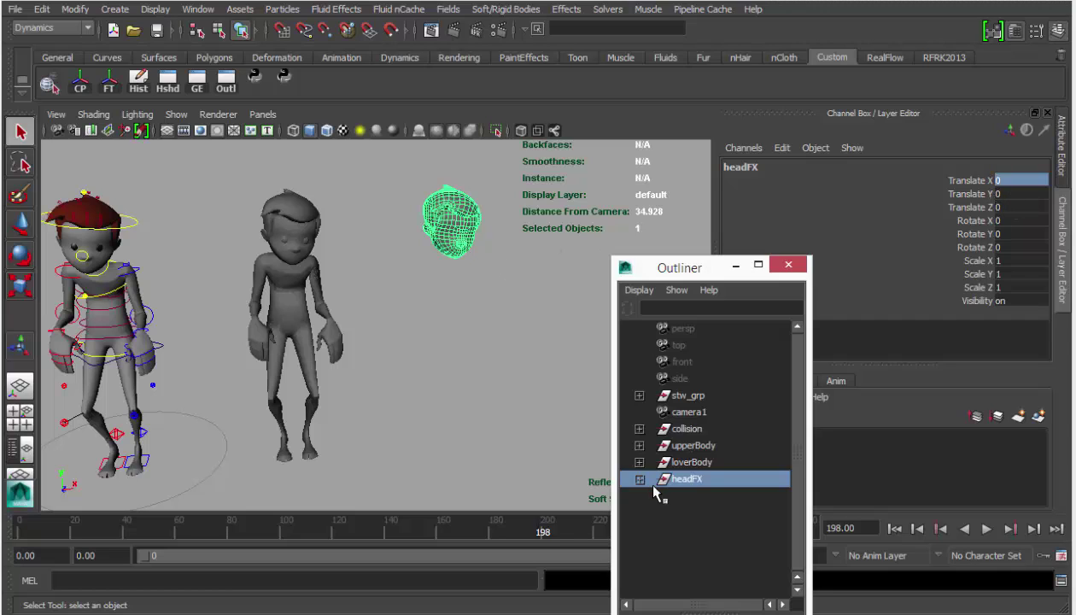
pyautogui.click(639, 480)
pyautogui.click(713, 495)
pyautogui.click(718, 512)
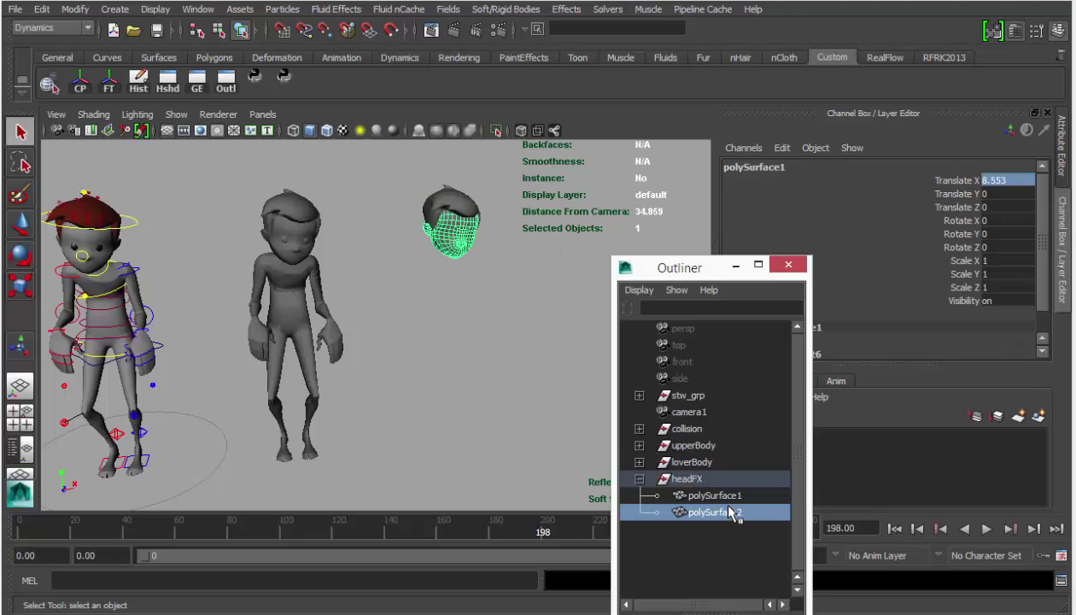
pyautogui.keyDown('ctrl'); pyautogui.click(722, 495); pyautogui.keyUp('ctrl')
pyautogui.write('0')
pyautogui.press('Return')
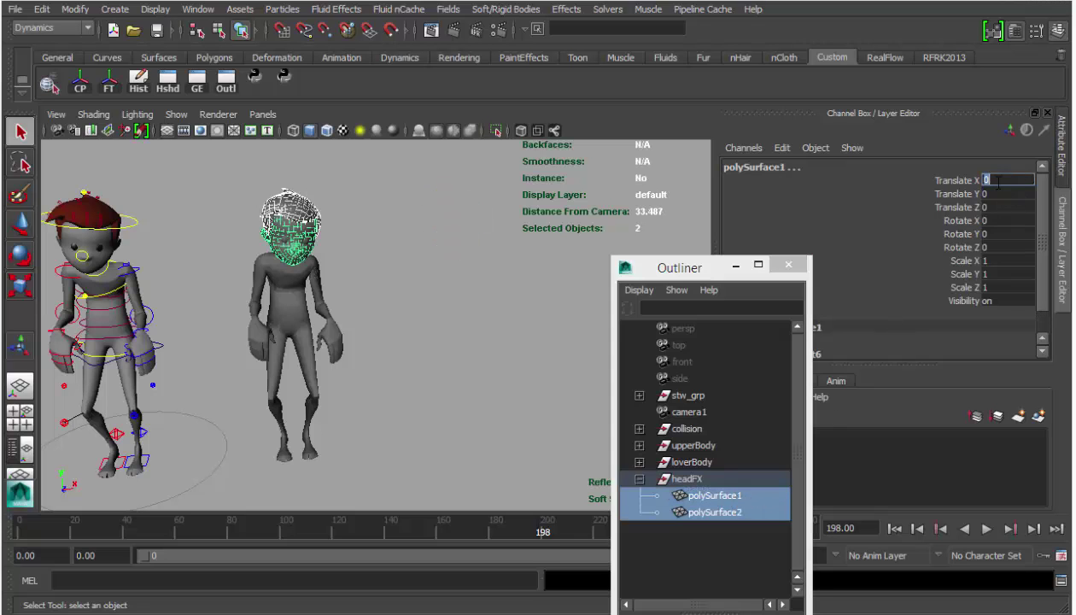
# - Isolate the headFX group in the viewport and clear the selection
pyautogui.scroll(5, 422, 304)
pyautogui.keyDown('alt'); pyautogui.moveTo(473, 302); pyautogui.dragTo(442, 406, button='middle'); pyautogui.keyUp('alt')
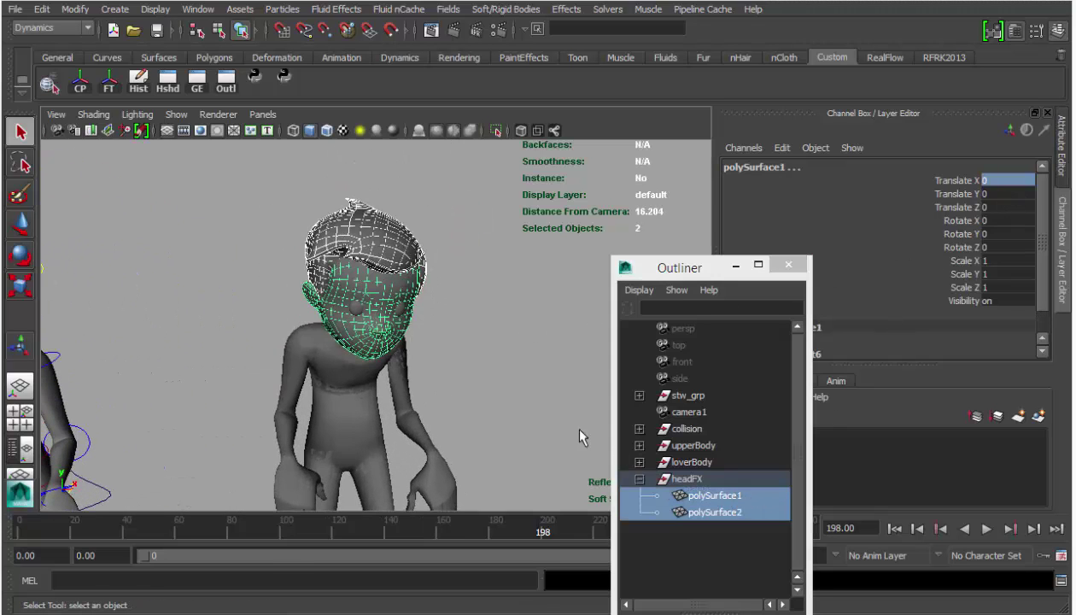
pyautogui.click(696, 480)
pyautogui.keyDown('alt'); pyautogui.moveTo(526, 413); pyautogui.dragTo(547, 413); pyautogui.keyUp('alt')
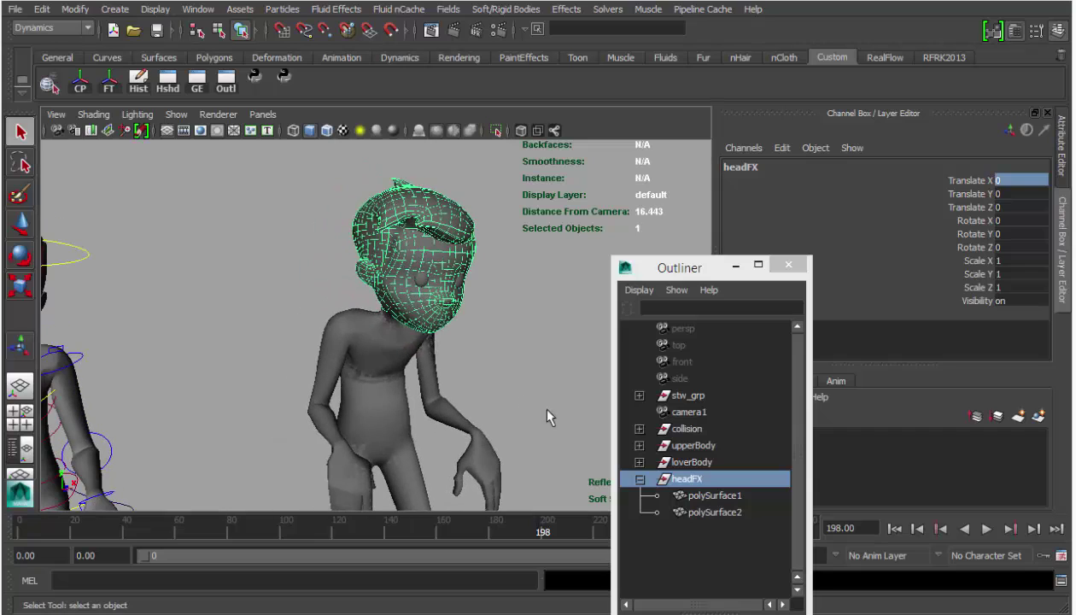
pyautogui.click(496, 131)
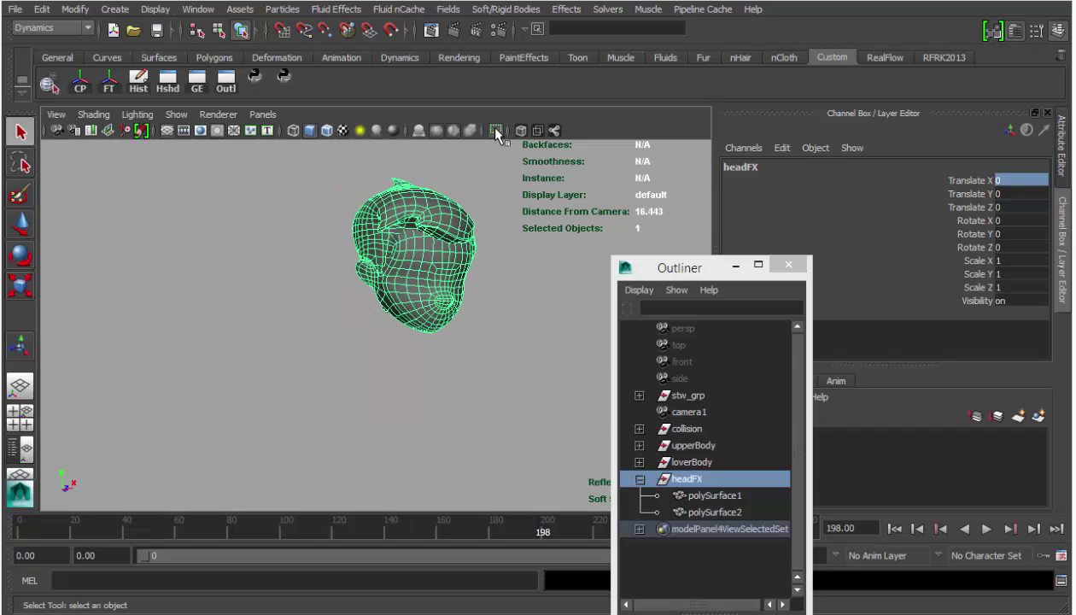
pyautogui.click(504, 248)
# - Frame the face mesh polySurface1 up close, switch it to face component mode and select its faces
pyautogui.keyDown('alt'); pyautogui.moveTo(487, 256); pyautogui.dragTo(434, 291); pyautogui.keyUp('alt')
pyautogui.keyDown('alt'); pyautogui.moveTo(434, 291); pyautogui.dragTo(570, 305, button='right'); pyautogui.keyUp('alt')
pyautogui.moveTo(370, 205)
pyautogui.keyDown('alt'); pyautogui.mouseDown(button='middle')
pyautogui.moveTo(421, 316)
pyautogui.moveTo(394, 293)
pyautogui.mouseUp(button='middle'); pyautogui.keyUp('alt')
pyautogui.moveTo(410, 334)
pyautogui.keyDown('alt'); pyautogui.mouseDown()
pyautogui.moveTo(457, 312)
pyautogui.moveTo(387, 349)
pyautogui.moveTo(400, 324)
pyautogui.mouseUp(); pyautogui.keyUp('alt')
pyautogui.click(387, 348)
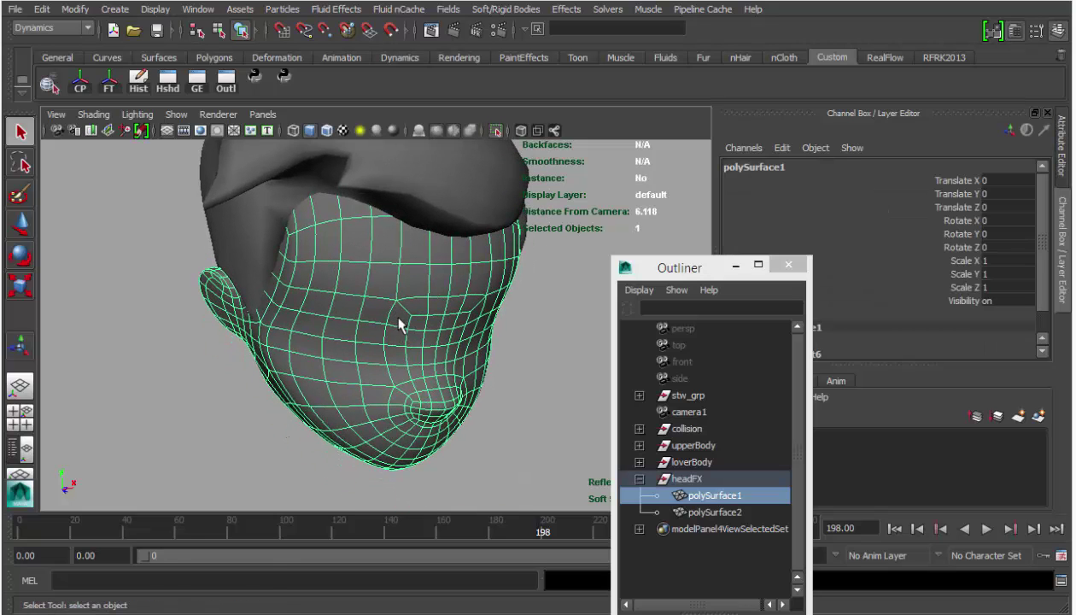
pyautogui.keyDown('alt'); pyautogui.moveTo(403, 323); pyautogui.dragTo(443, 261, button='middle'); pyautogui.keyUp('alt')
pyautogui.moveTo(398, 303); pyautogui.dragTo(399, 282, button='right')
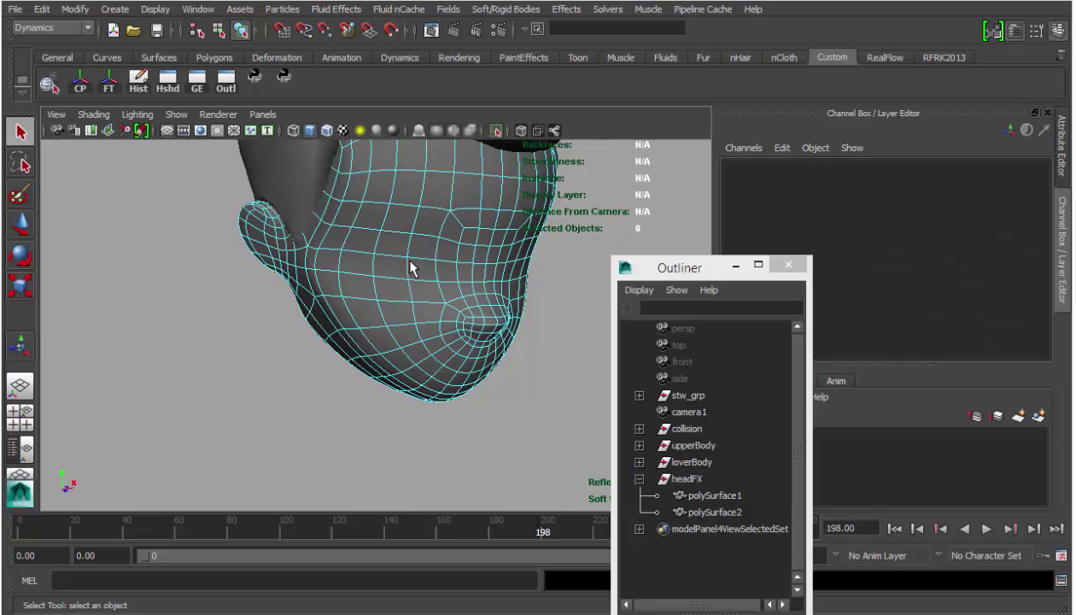
pyautogui.keyDown('alt'); pyautogui.moveTo(417, 244); pyautogui.dragTo(411, 290, button='middle'); pyautogui.keyUp('alt')
pyautogui.click(408, 285)
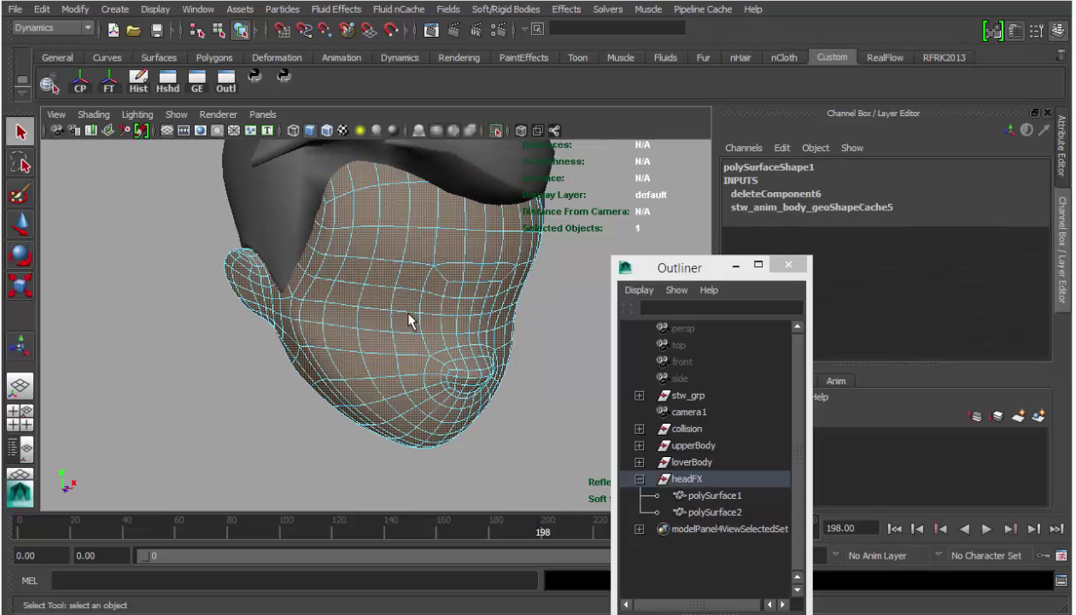
# - Apply Transform Component to the selected face-mesh faces and push them slightly outward along their local Z axis
pyautogui.keyDown('shift'); pyautogui.moveTo(413, 272); pyautogui.dragTo(425, 494, button='right'); pyautogui.keyUp('shift')
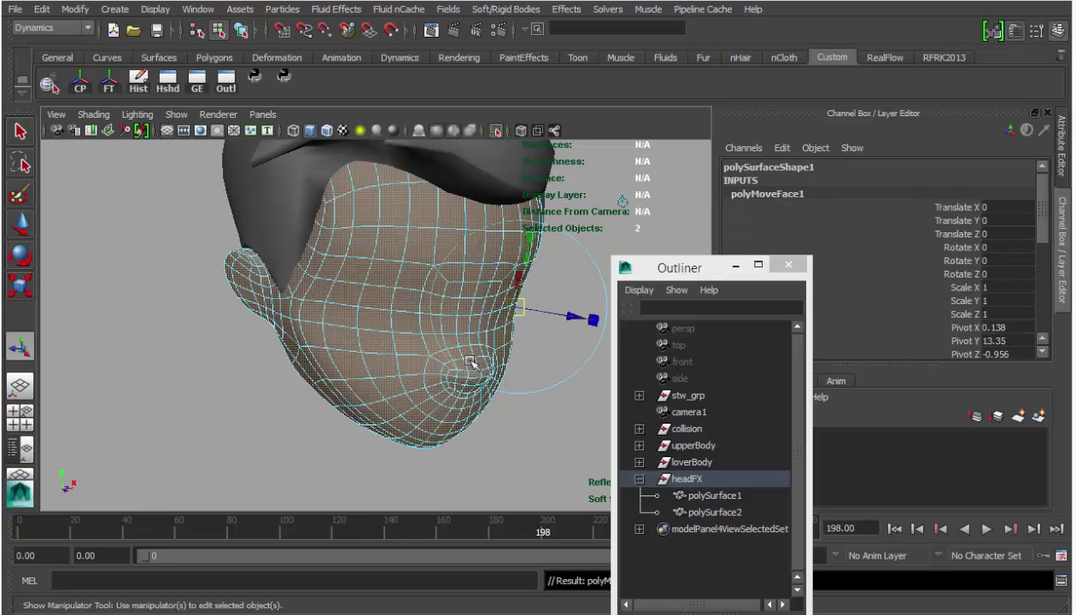
pyautogui.keyDown('alt'); pyautogui.moveTo(414, 473); pyautogui.dragTo(378, 369); pyautogui.keyUp('alt')
pyautogui.keyDown('alt'); pyautogui.moveTo(378, 369); pyautogui.dragTo(421, 373, button='right'); pyautogui.keyUp('alt')
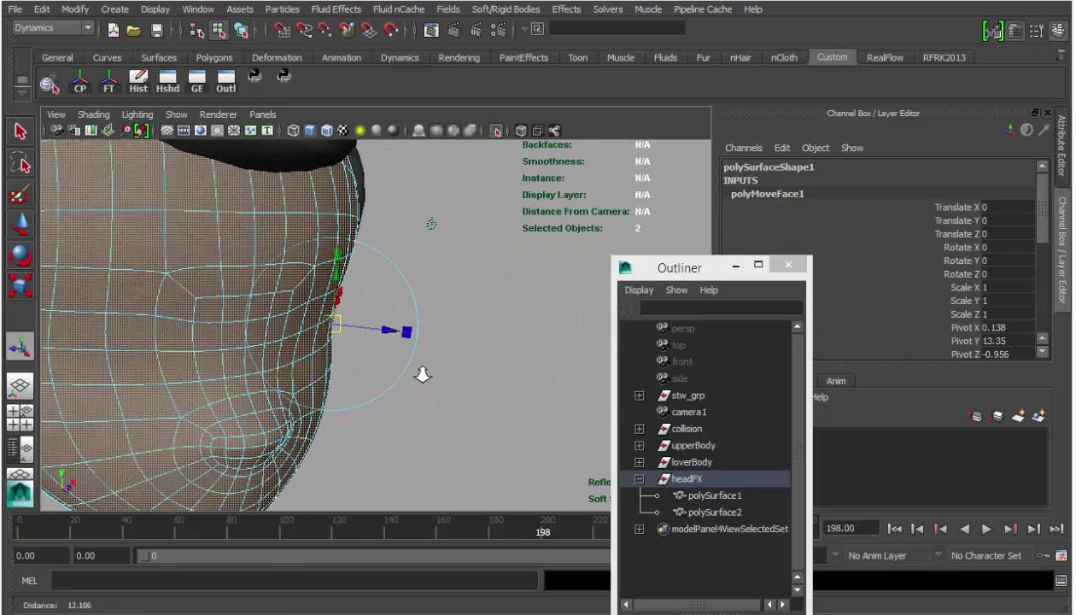
pyautogui.keyDown('alt'); pyautogui.moveTo(409, 367); pyautogui.dragTo(430, 378, button='middle'); pyautogui.keyUp('alt')
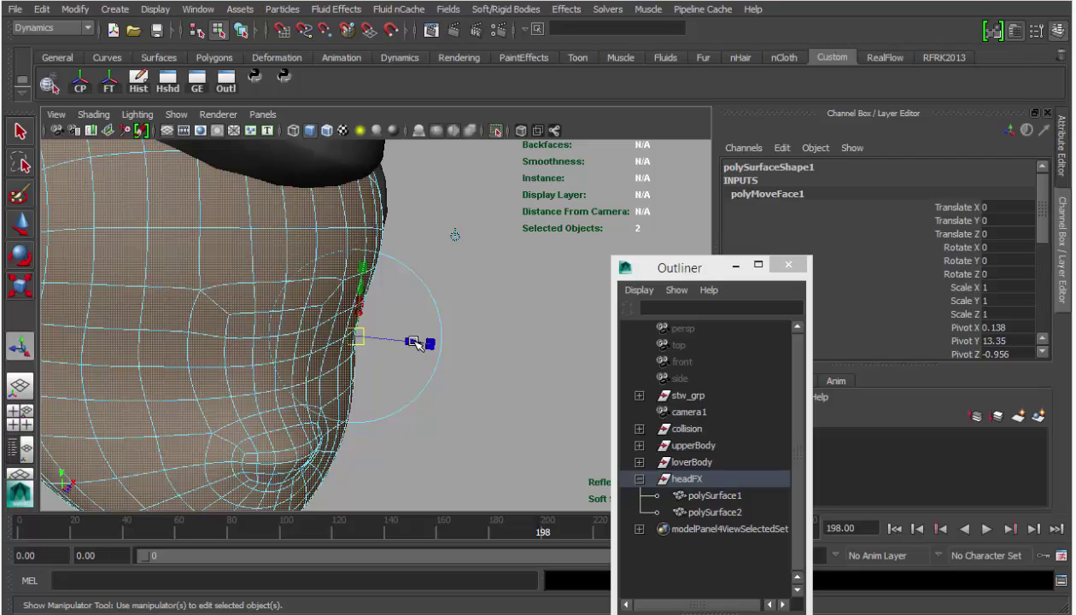
pyautogui.scroll(5, 425, 329)
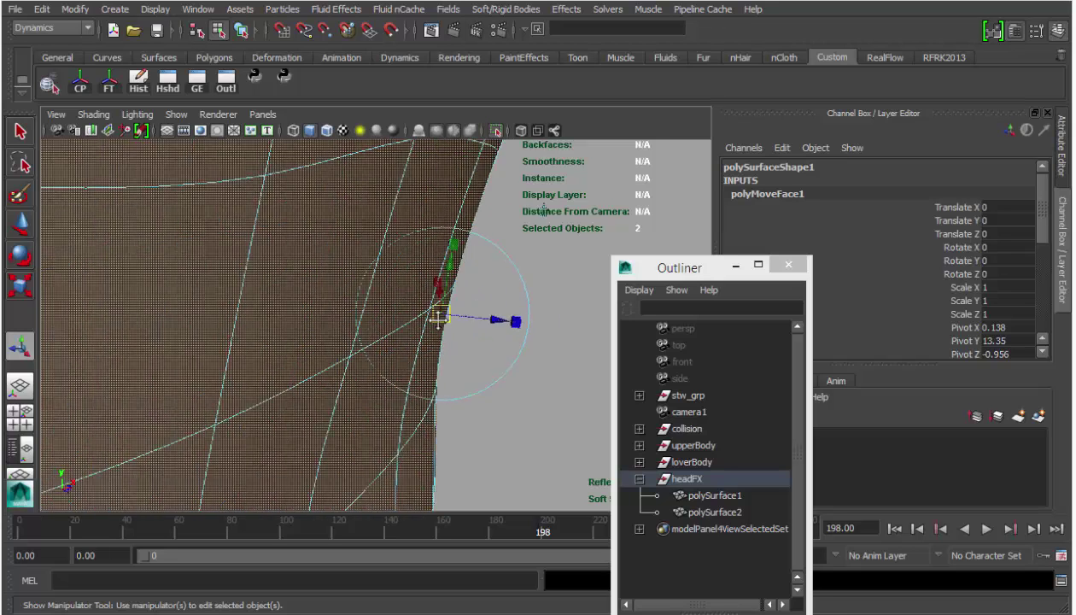
pyautogui.moveTo(523, 313); pyautogui.dragTo(519, 313)
pyautogui.scroll(-2, 500, 310)
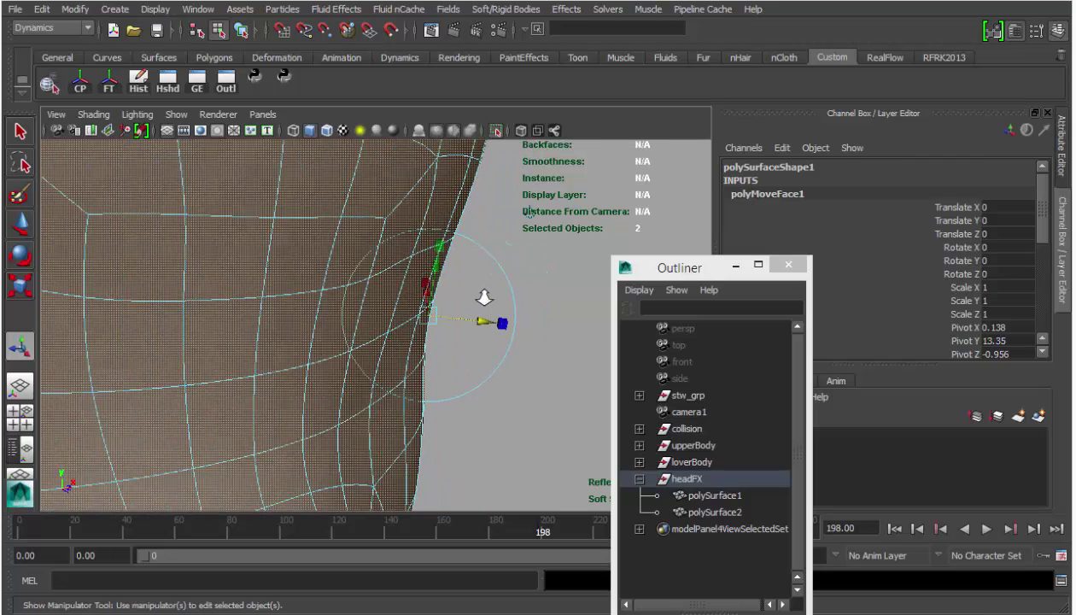
# - Show the attributes of polyMoveFace1, close the Outliner and set Local Translate Z to 0.020
pyautogui.hotkey('ctrl', 'a')
pyautogui.click(790, 266)
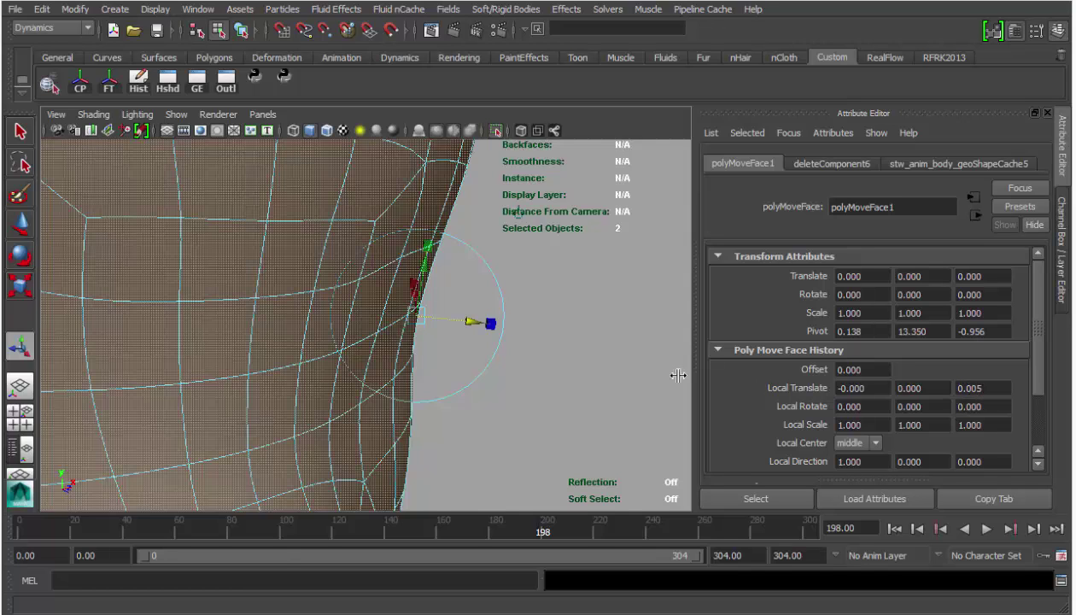
pyautogui.scroll(-3, 480, 356)
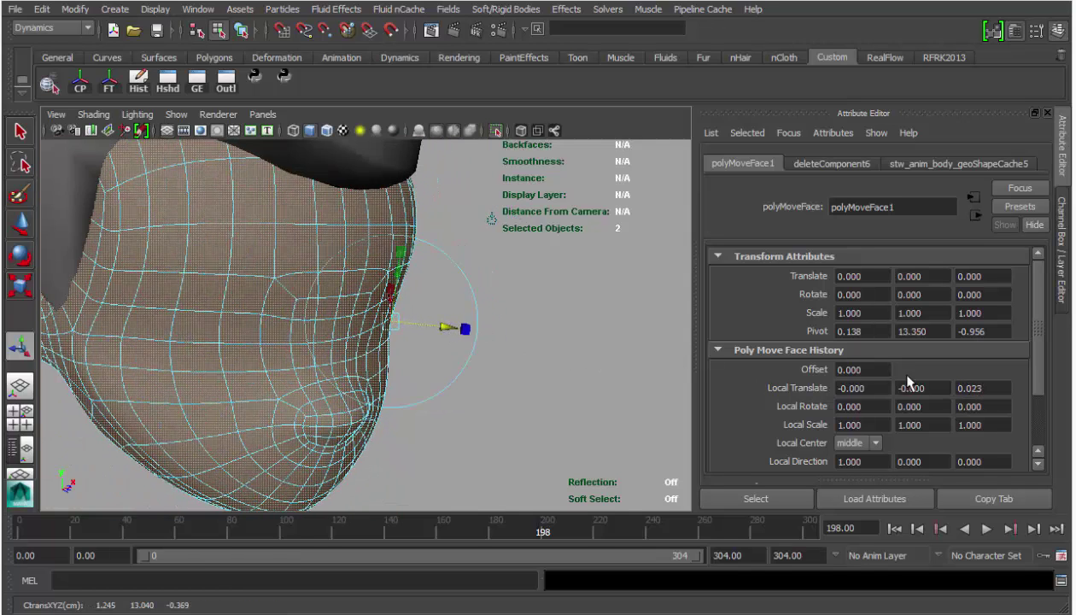
pyautogui.hotkey('ctrl', 'z')
pyautogui.doubleClick(996, 387)
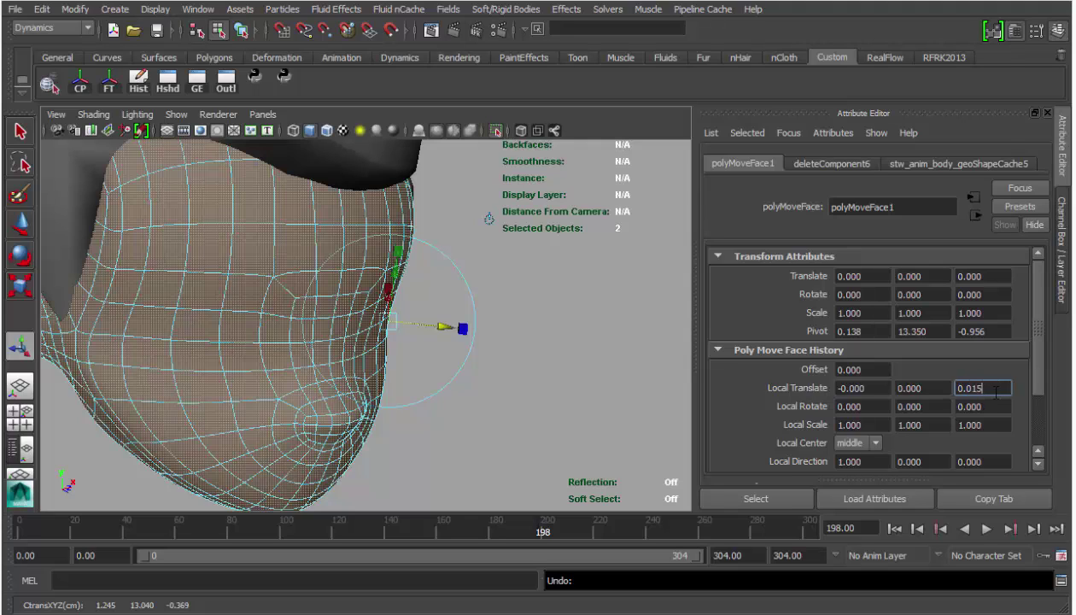
pyautogui.press('Return')
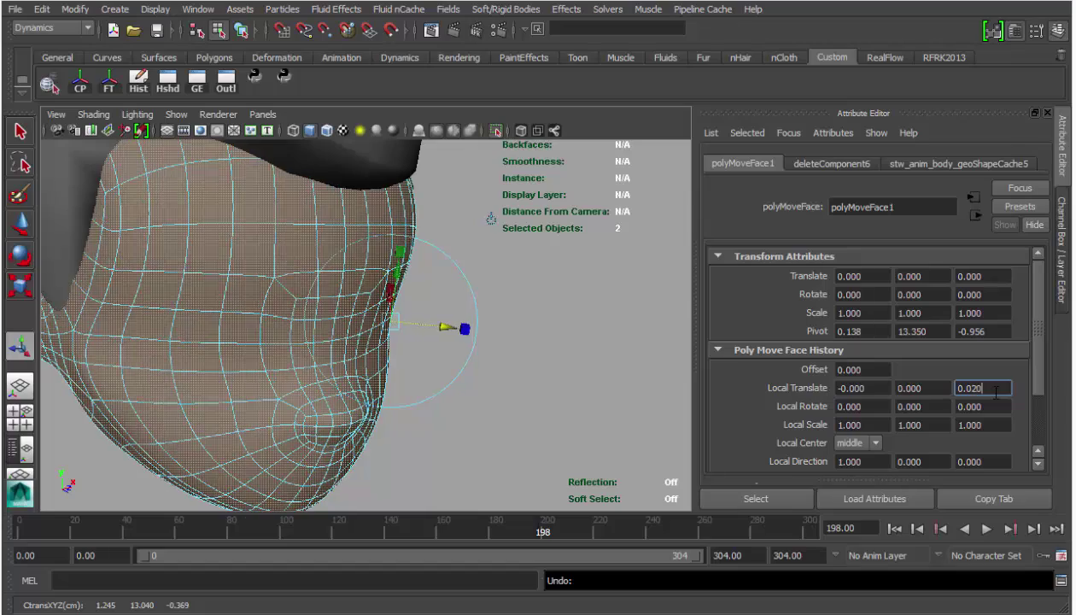
# - Leave component mode and select the whole face mesh polySurface1 as an object
pyautogui.keyDown('alt'); pyautogui.moveTo(427, 411); pyautogui.dragTo(420, 360); pyautogui.keyUp('alt')
pyautogui.keyDown('alt'); pyautogui.moveTo(420, 361); pyautogui.dragTo(528, 419, button='middle'); pyautogui.keyUp('alt')
pyautogui.press('q')
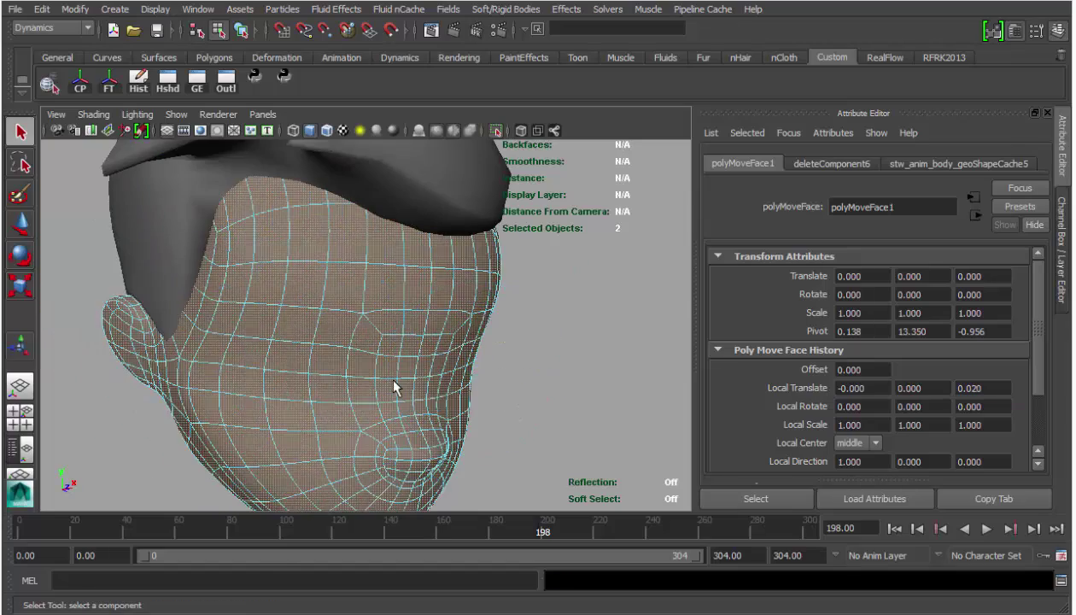
pyautogui.press('F8')
pyautogui.click(416, 342)
pyautogui.keyDown('alt'); pyautogui.moveTo(478, 350); pyautogui.dragTo(419, 358); pyautogui.keyUp('alt')
pyautogui.keyDown('alt'); pyautogui.moveTo(418, 358); pyautogui.dragTo(328, 359, button='right'); pyautogui.keyUp('alt')
pyautogui.keyDown('alt'); pyautogui.moveTo(328, 358); pyautogui.dragTo(459, 361, button='middle'); pyautogui.keyUp('alt')
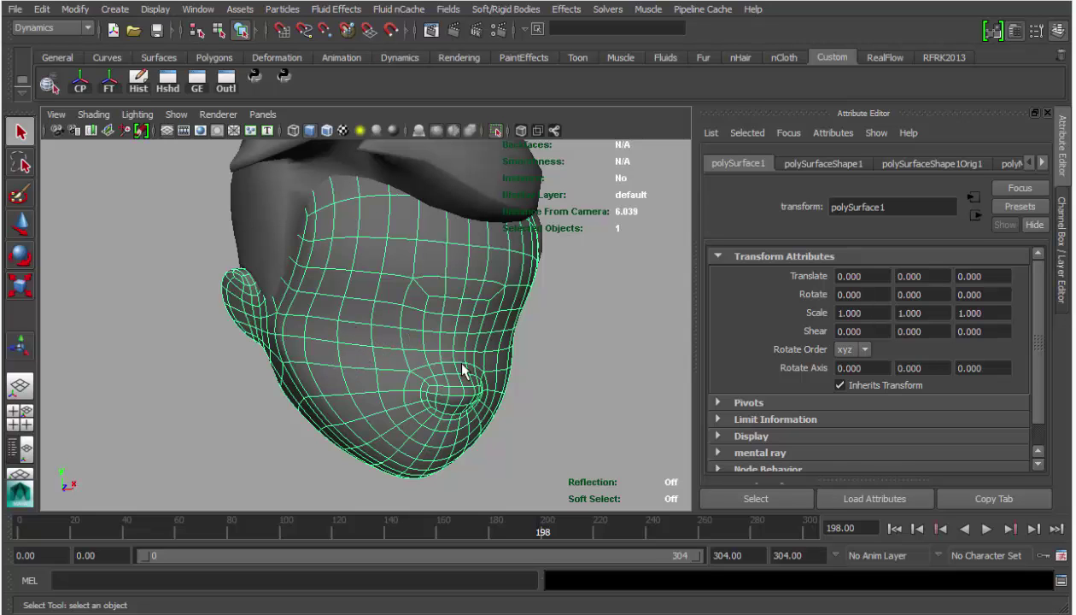
# - Cut an irregular closed outline across the cheek faces of polySurface1 with the Split Polygon Tool
pyautogui.keyDown('alt'); pyautogui.moveTo(422, 349); pyautogui.dragTo(649, 352); pyautogui.keyUp('alt')
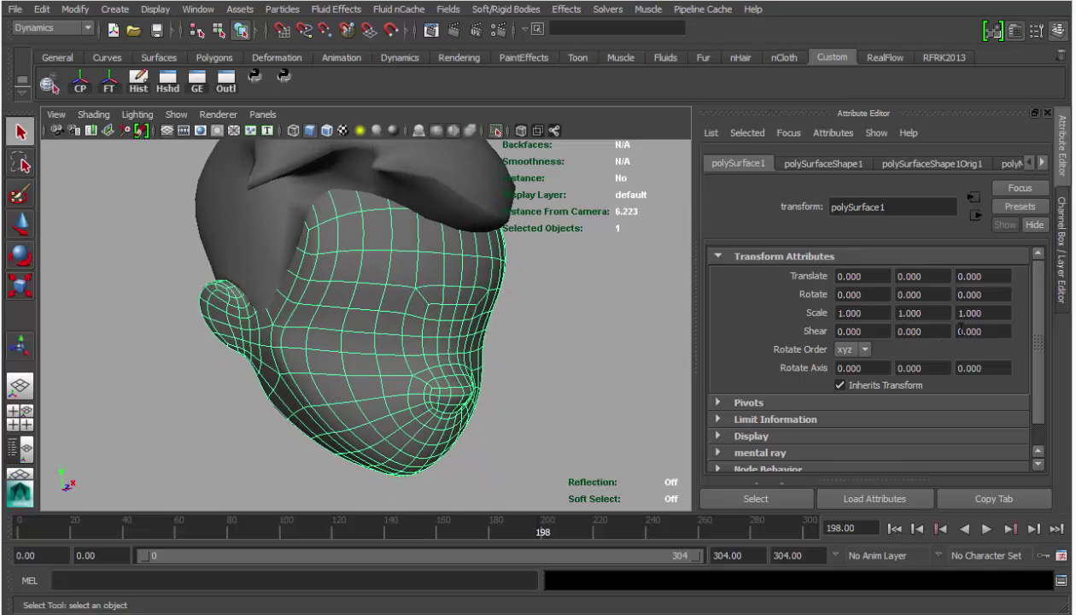
pyautogui.scroll(3, 436, 274)
pyautogui.keyDown('alt'); pyautogui.moveTo(464, 333); pyautogui.dragTo(514, 339, button='right'); pyautogui.keyUp('alt')
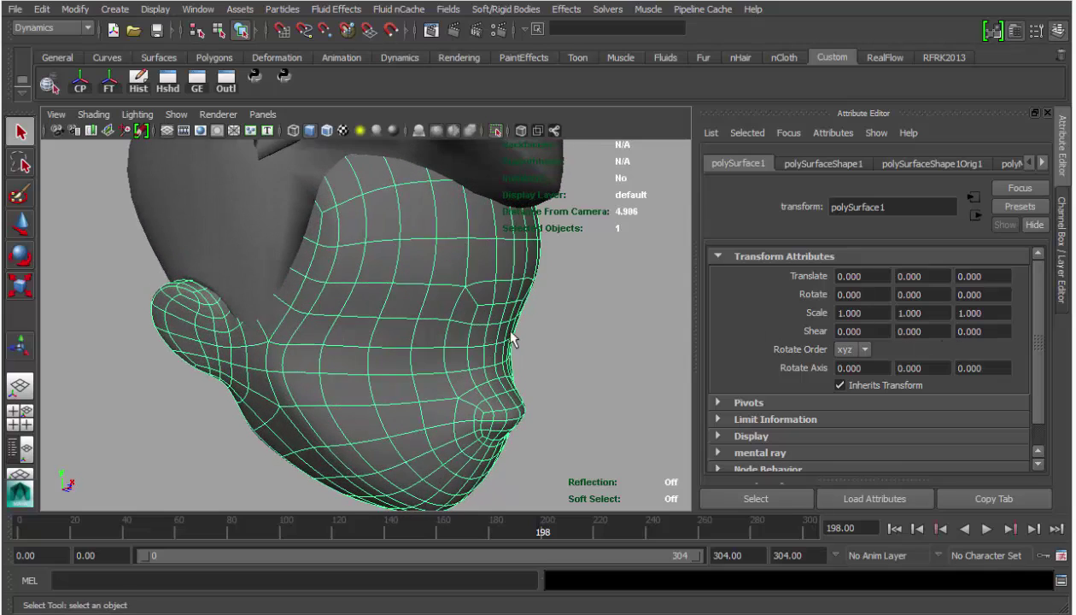
pyautogui.keyDown('alt'); pyautogui.moveTo(515, 339); pyautogui.dragTo(453, 316, button='middle'); pyautogui.keyUp('alt')
pyautogui.keyDown('alt'); pyautogui.moveTo(426, 332); pyautogui.dragTo(386, 350); pyautogui.keyUp('alt')
pyautogui.scroll(3, 393, 346)
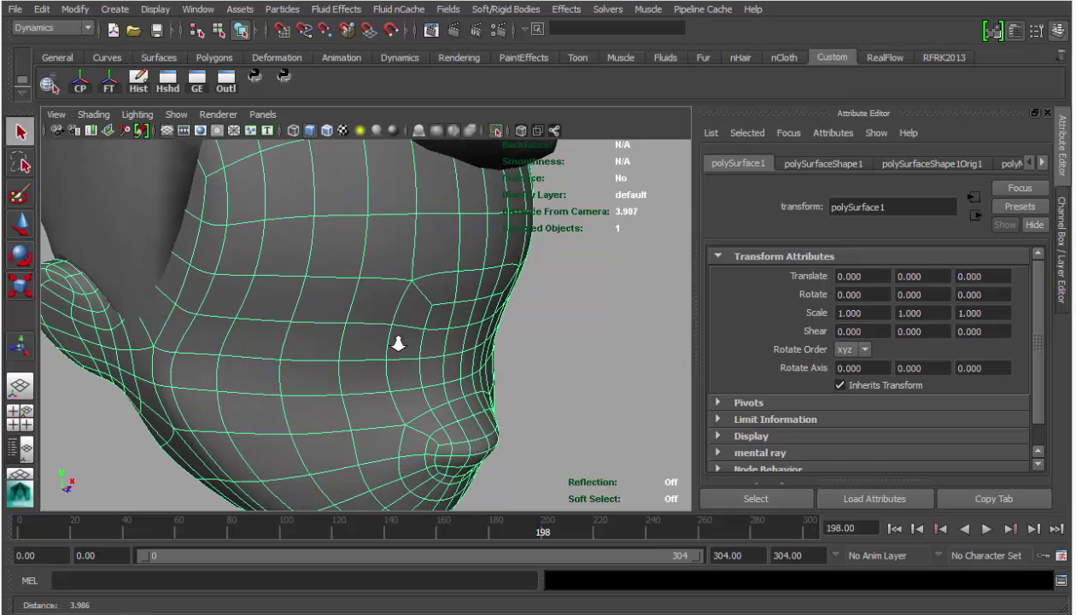
pyautogui.keyDown('shift'); pyautogui.rightClick(351, 313); pyautogui.keyUp('shift')
pyautogui.moveTo(350, 305)
pyautogui.keyDown('shift'); pyautogui.mouseDown(button='right')
pyautogui.moveTo(290, 306)
pyautogui.moveTo(355, 311)
pyautogui.mouseUp(button='right'); pyautogui.keyUp('shift')
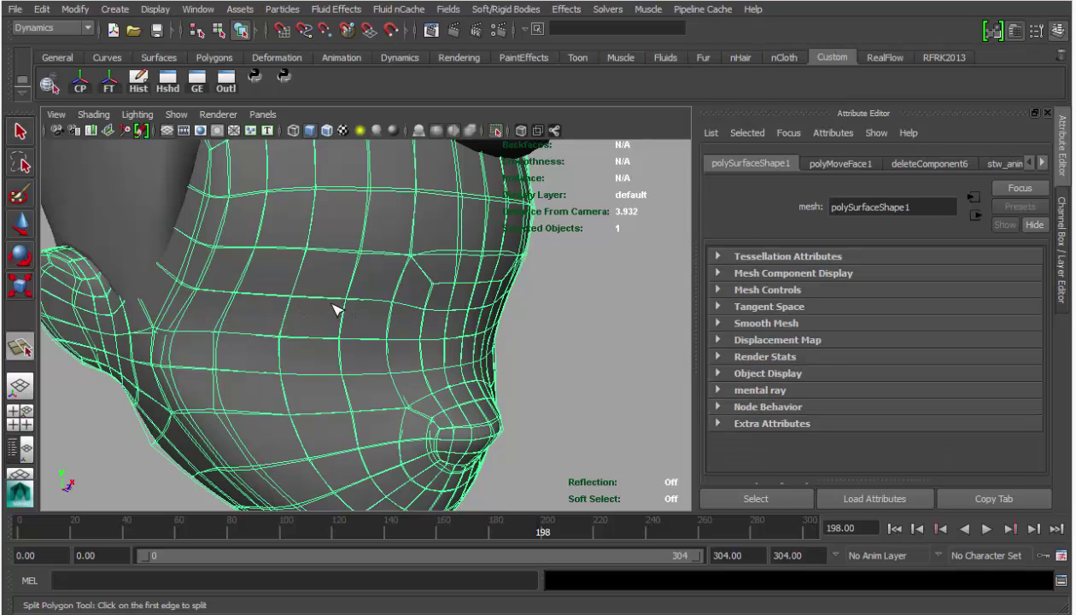
pyautogui.scroll(5, 376, 317)
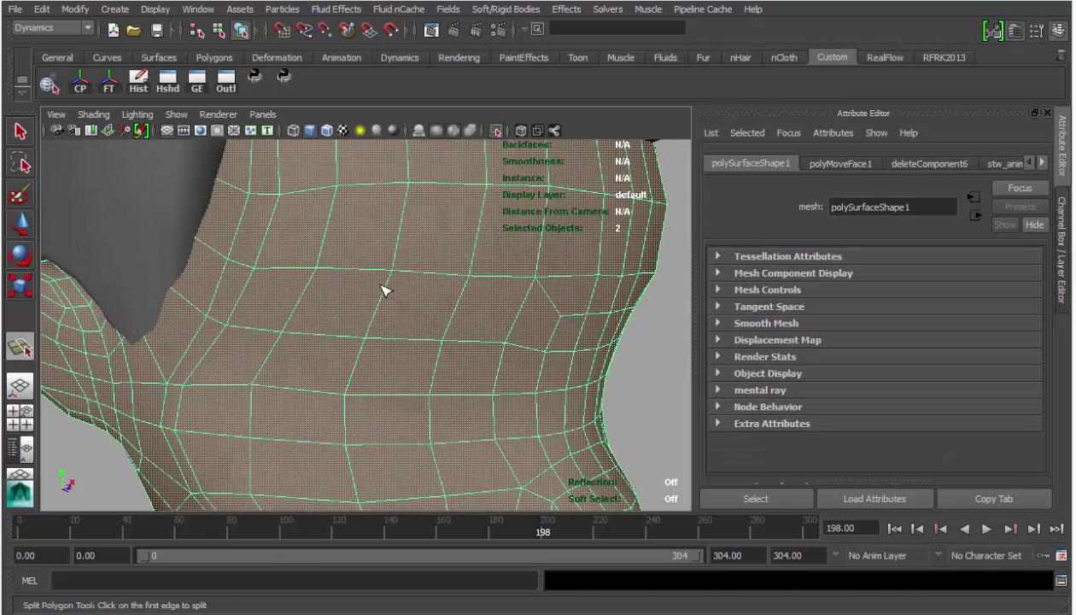
pyautogui.click(383, 292)
pyautogui.click(326, 333)
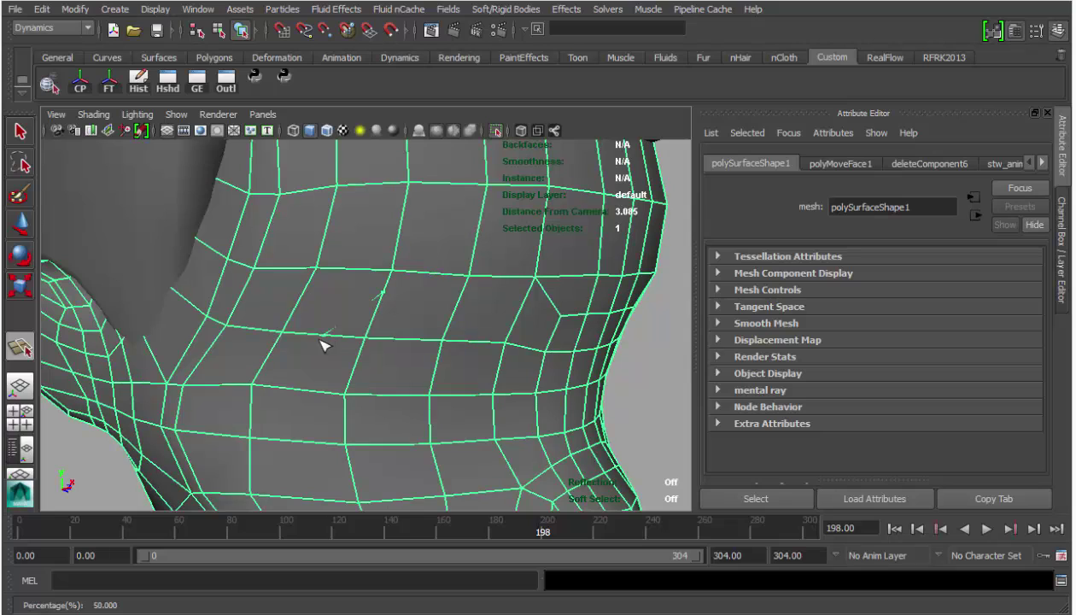
pyautogui.click(345, 428)
pyautogui.click(437, 458)
pyautogui.click(464, 441)
pyautogui.click(428, 342)
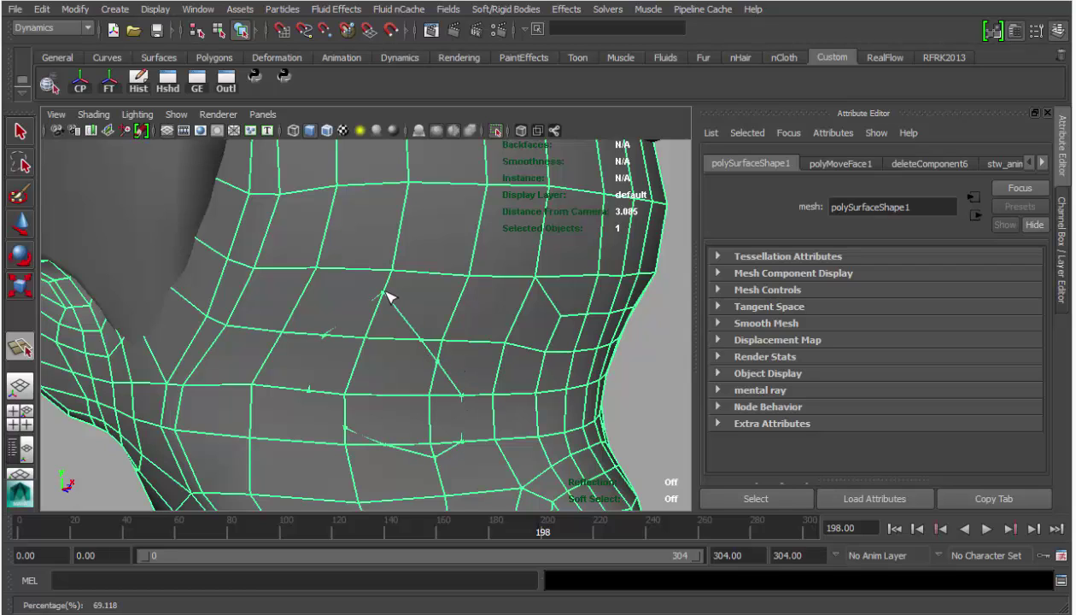
pyautogui.press('Return')
pyautogui.press('q')
# - Examine the outline cut into the cheek from several angles and distances
pyautogui.keyDown('alt'); pyautogui.moveTo(401, 365); pyautogui.dragTo(291, 345); pyautogui.keyUp('alt')
pyautogui.keyDown('alt'); pyautogui.moveTo(291, 345); pyautogui.dragTo(275, 354, button='right'); pyautogui.keyUp('alt')
pyautogui.keyDown('alt'); pyautogui.moveTo(275, 353); pyautogui.dragTo(288, 365); pyautogui.keyUp('alt')
pyautogui.keyDown('alt'); pyautogui.moveTo(301, 359); pyautogui.dragTo(320, 331, button='middle'); pyautogui.keyUp('alt')
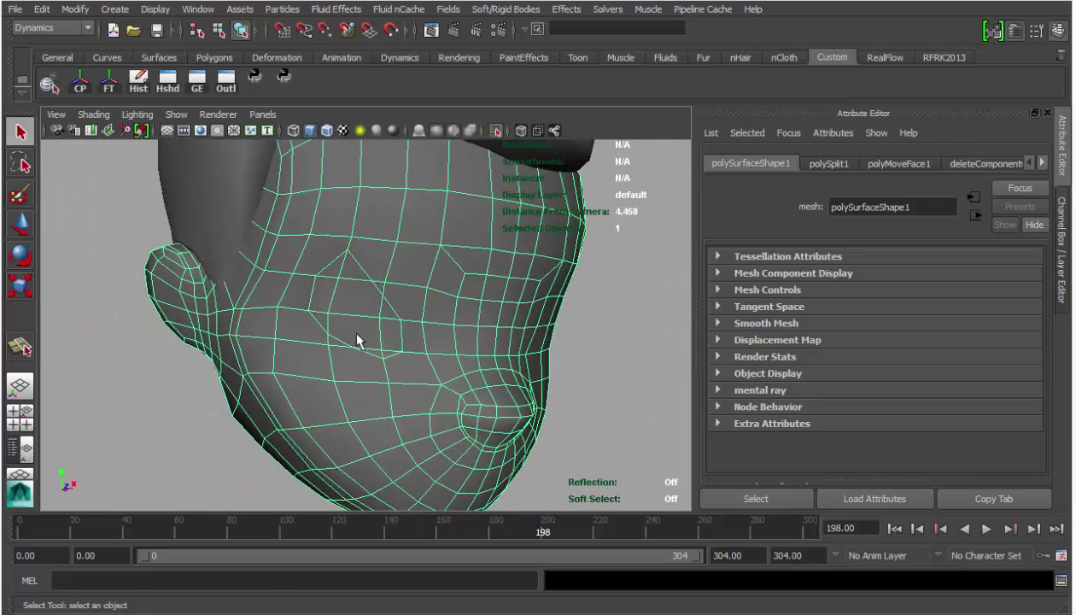
pyautogui.keyDown('alt'); pyautogui.moveTo(357, 340); pyautogui.dragTo(434, 339); pyautogui.keyUp('alt')
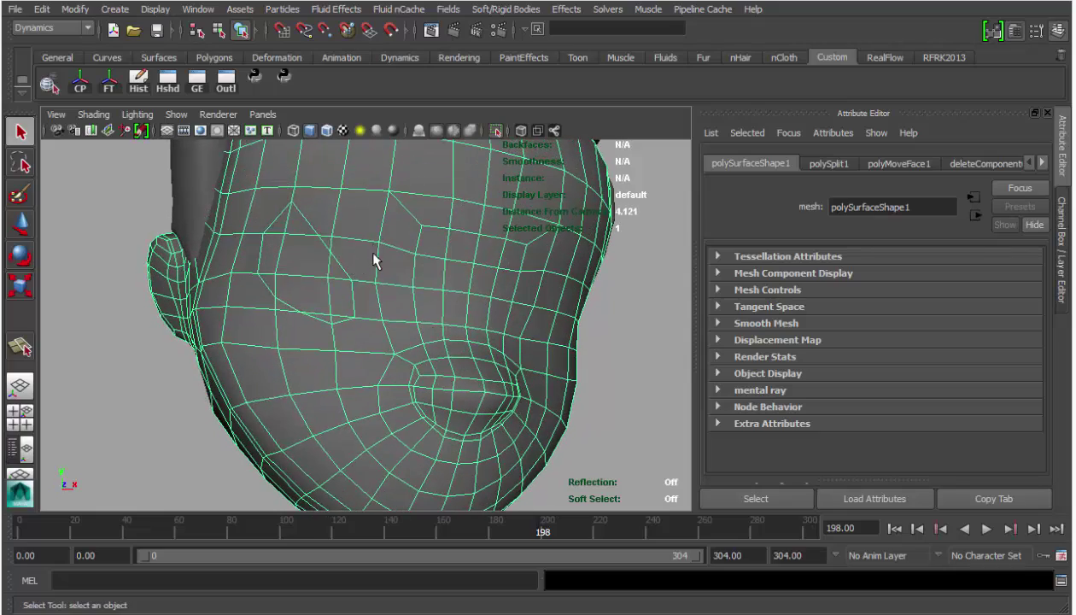
pyautogui.moveTo(393, 253)
pyautogui.keyDown('alt'); pyautogui.mouseDown()
pyautogui.moveTo(401, 279)
pyautogui.moveTo(380, 260)
pyautogui.mouseUp(); pyautogui.keyUp('alt')
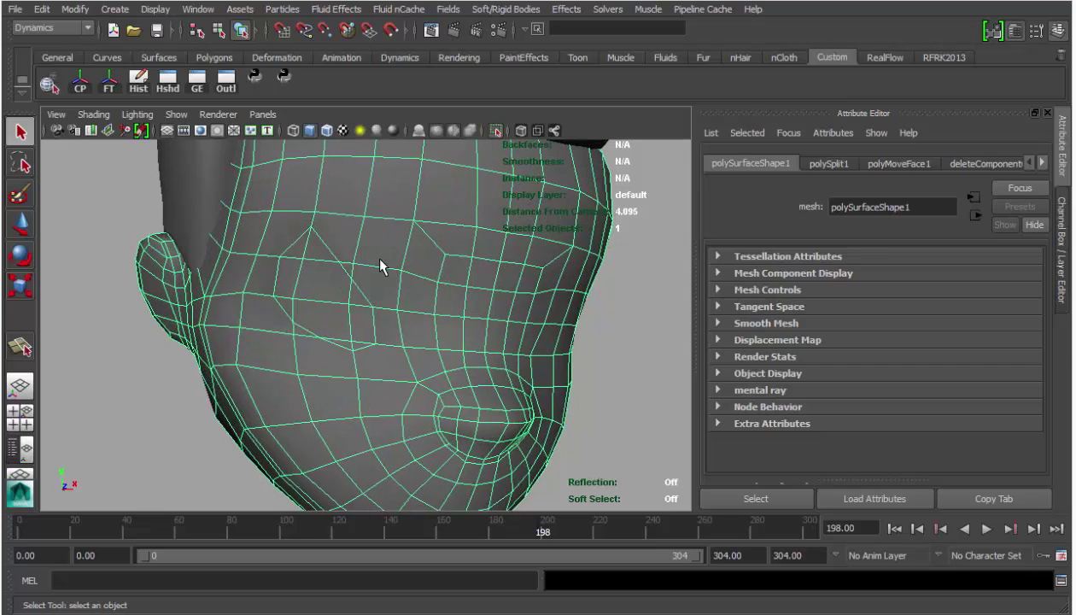
pyautogui.moveTo(367, 300)
pyautogui.keyDown('alt'); pyautogui.mouseDown()
pyautogui.moveTo(411, 283)
pyautogui.moveTo(367, 289)
pyautogui.mouseUp(); pyautogui.keyUp('alt')
pyautogui.keyDown('alt'); pyautogui.moveTo(367, 288); pyautogui.dragTo(402, 303, button='right'); pyautogui.keyUp('alt')
pyautogui.keyDown('alt'); pyautogui.moveTo(402, 304); pyautogui.dragTo(422, 322); pyautogui.keyUp('alt')
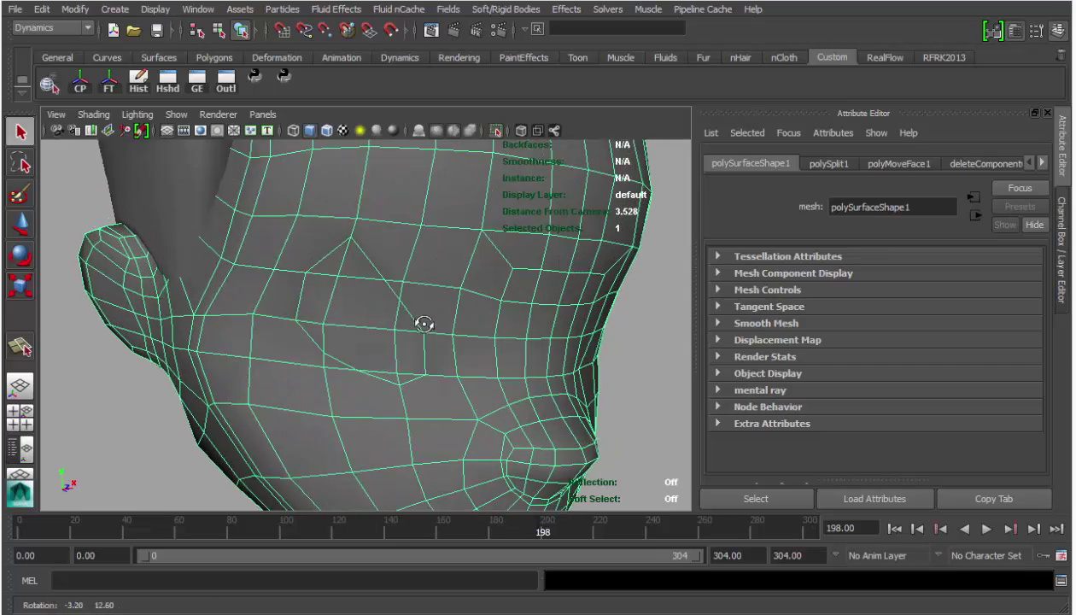
pyautogui.keyDown('alt'); pyautogui.moveTo(380, 318); pyautogui.dragTo(355, 320, button='middle'); pyautogui.keyUp('alt')
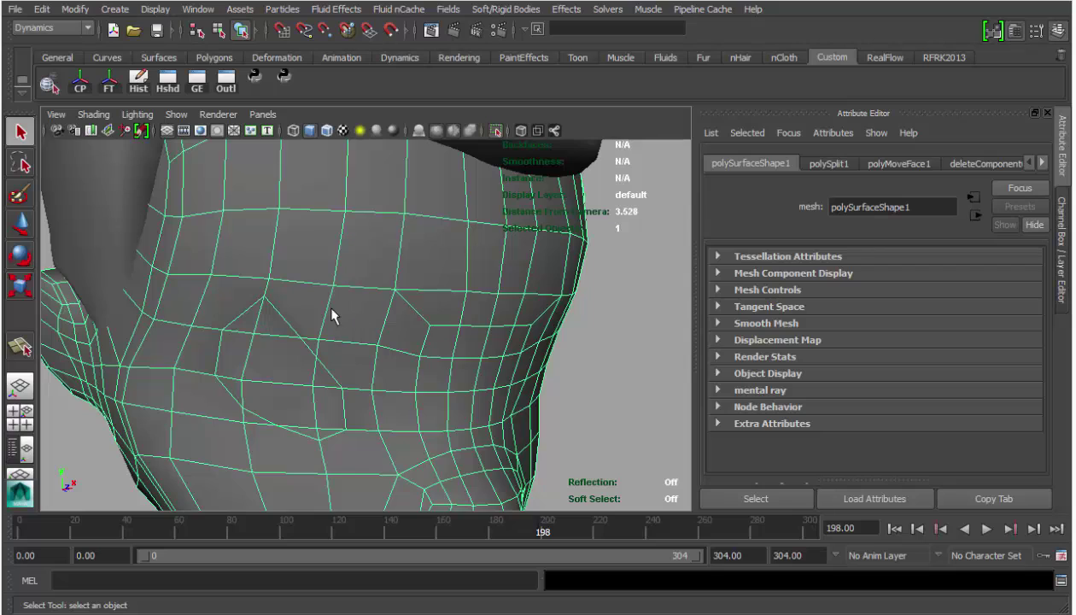
pyautogui.keyDown('alt'); pyautogui.moveTo(333, 316); pyautogui.dragTo(328, 311); pyautogui.keyUp('alt')
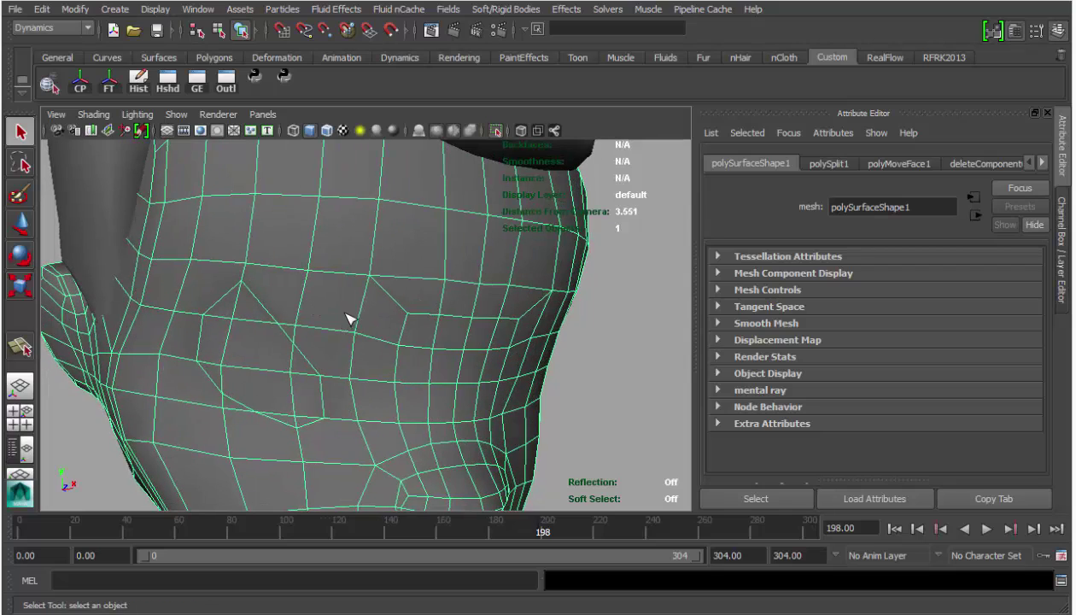
# - Cut a second irregular closed outline into the face mesh just above the first one with the Split Polygon Tool
pyautogui.press('y')
pyautogui.keyDown('alt'); pyautogui.moveTo(349, 293); pyautogui.dragTo(397, 327, button='right'); pyautogui.keyUp('alt')
pyautogui.click(349, 299)
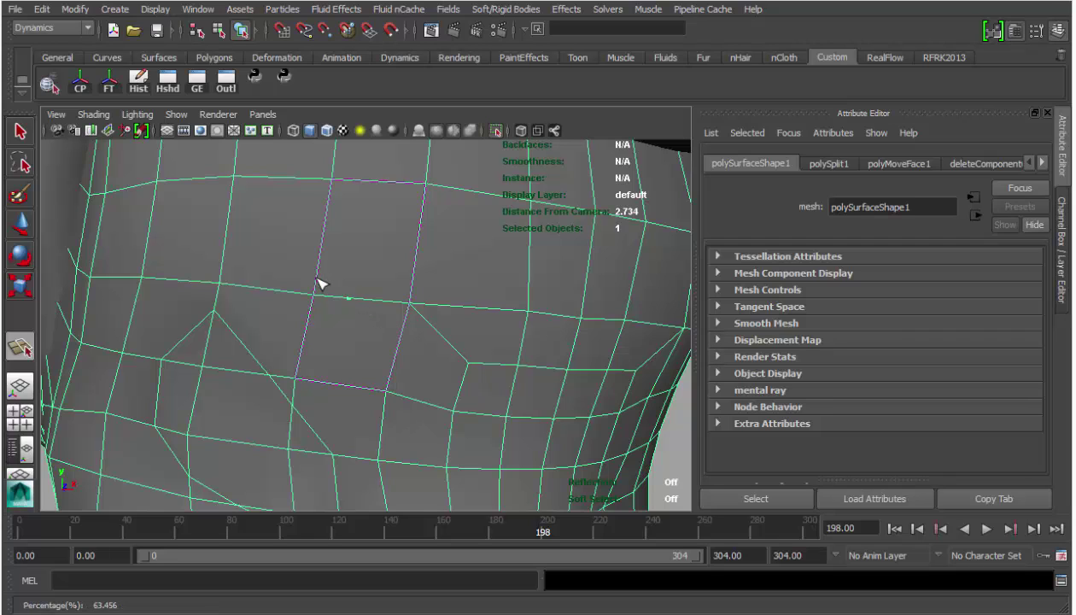
pyautogui.click(316, 279)
pyautogui.press('Return')
pyautogui.click(217, 302)
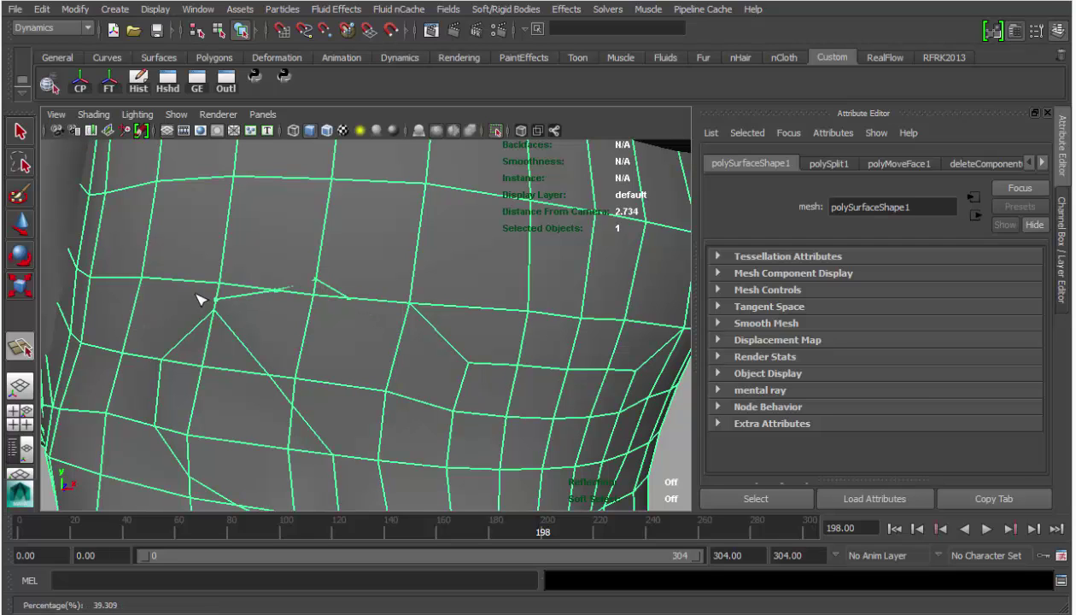
pyautogui.click(188, 281)
pyautogui.click(228, 219)
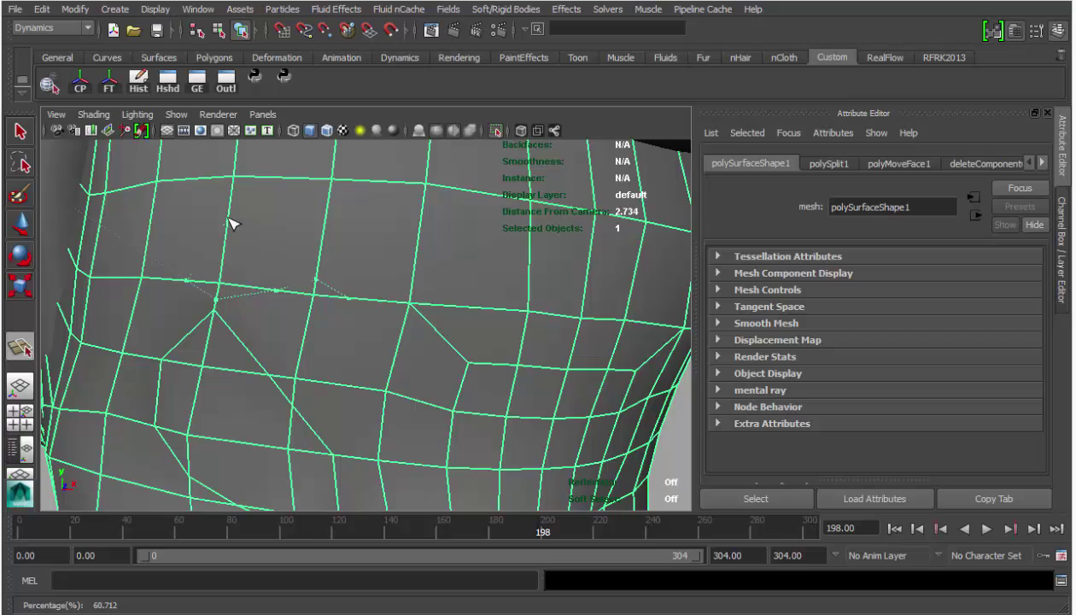
pyautogui.click(331, 219)
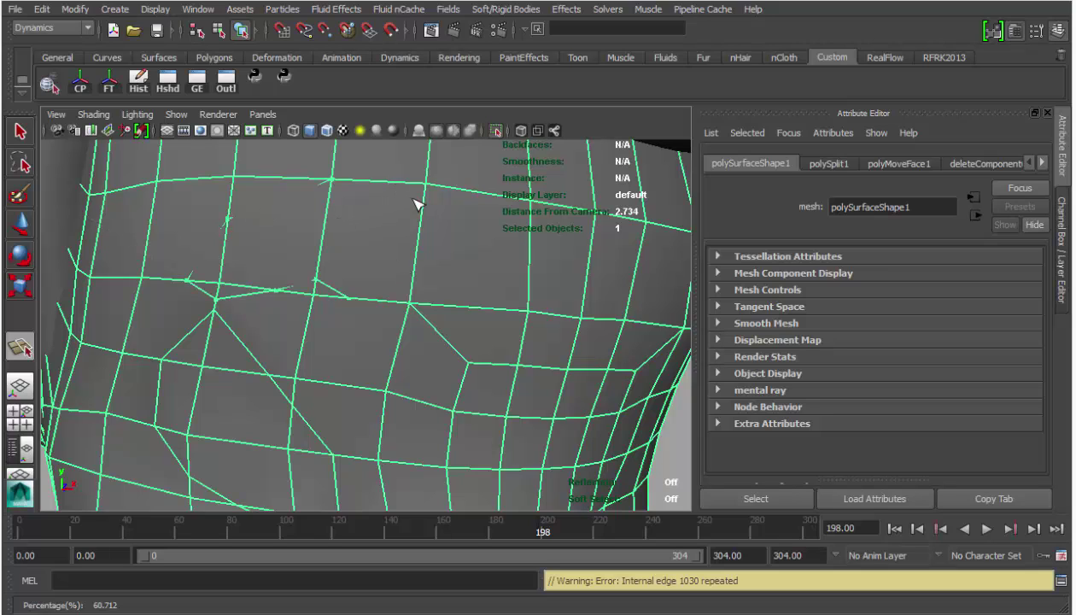
pyautogui.click(422, 229)
pyautogui.press('Return')
# - Cut a third, smaller closed outline beside the first two, towards the front of the face, with the Split Polygon Tool
pyautogui.keyDown('alt'); pyautogui.moveTo(406, 295); pyautogui.dragTo(378, 312); pyautogui.keyUp('alt')
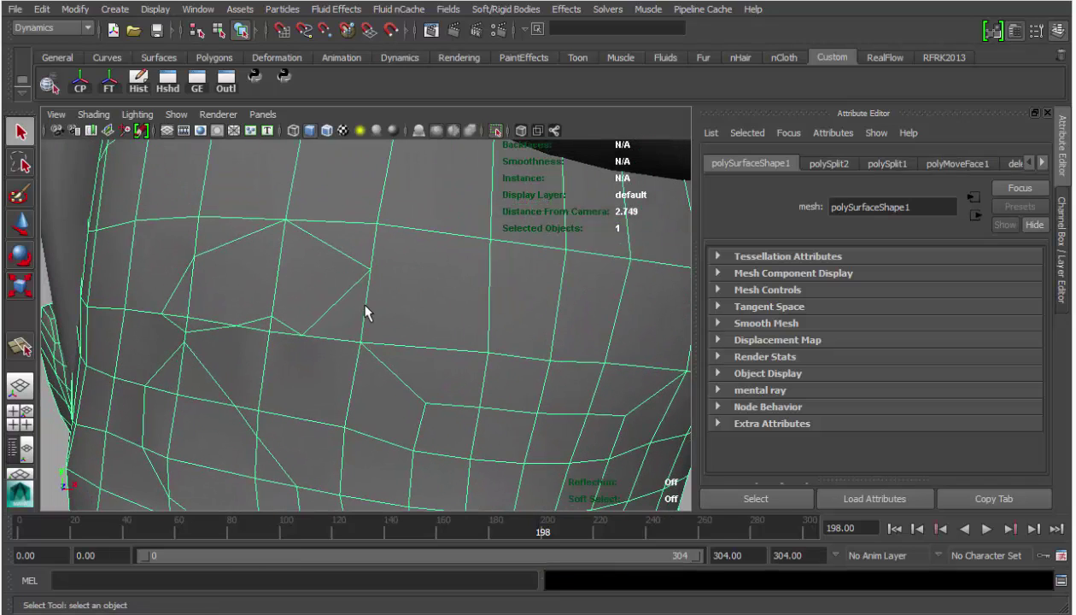
pyautogui.press('y')
pyautogui.click(365, 317)
pyautogui.click(324, 345)
pyautogui.press('Return')
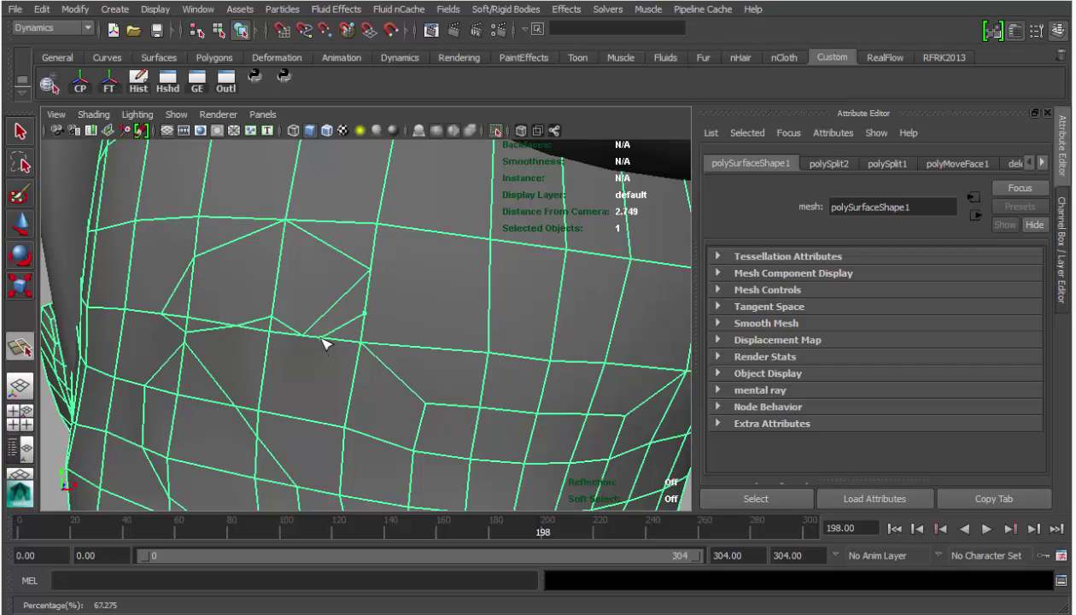
pyautogui.click(304, 420)
pyautogui.click(357, 459)
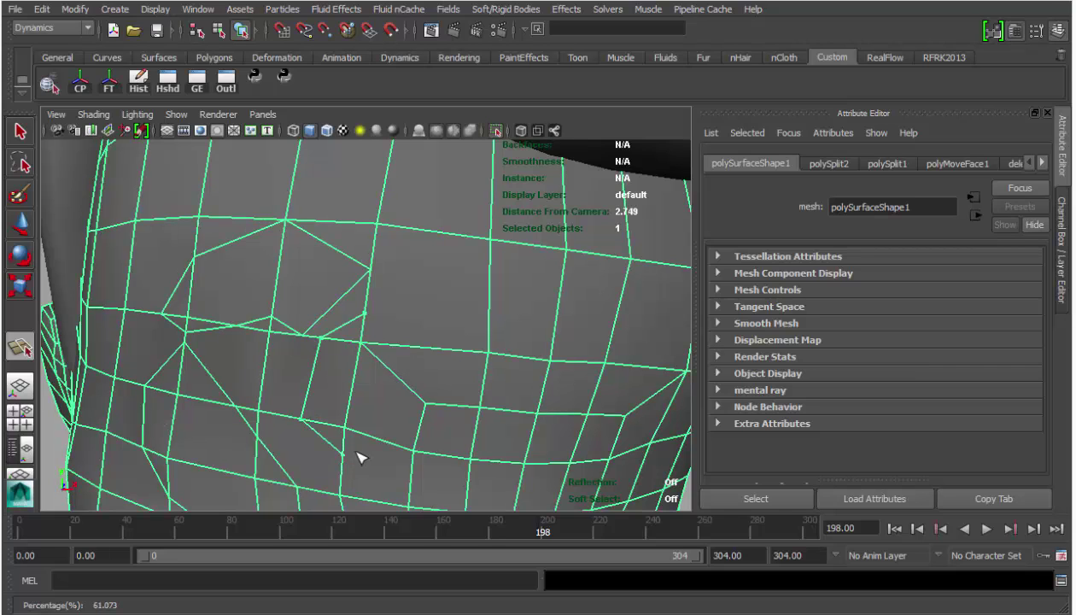
pyautogui.click(379, 440)
pyautogui.click(414, 348)
pyautogui.click(365, 314)
pyautogui.press('q')
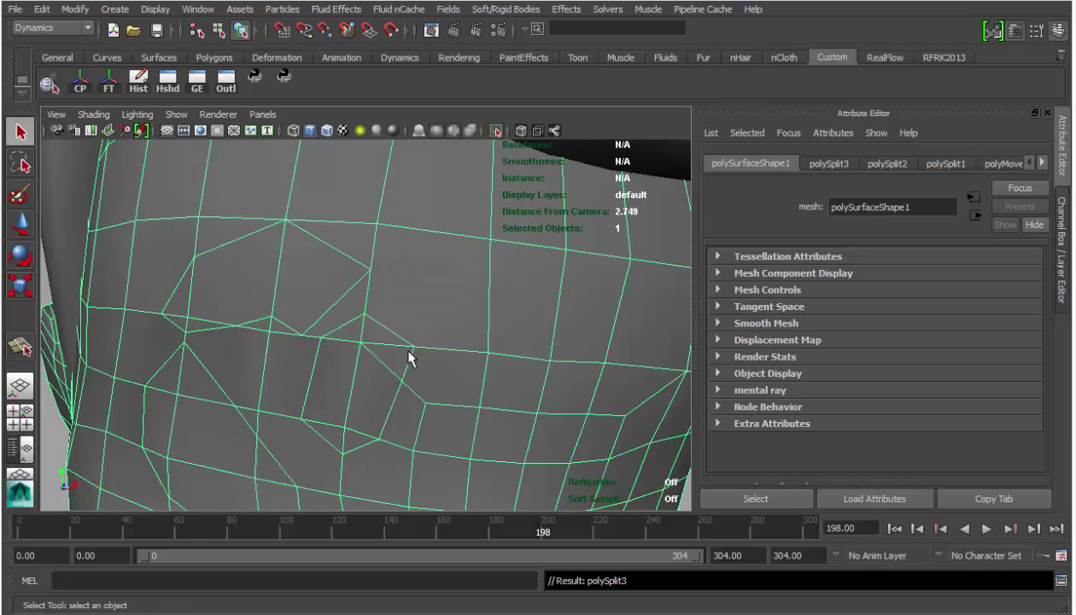
# - Examine the three adjoining outlines cut into the face mesh from around the head
pyautogui.keyDown('alt'); pyautogui.moveTo(409, 334); pyautogui.dragTo(388, 379, button='right'); pyautogui.keyUp('alt')
pyautogui.keyDown('alt'); pyautogui.moveTo(389, 379); pyautogui.dragTo(414, 365); pyautogui.keyUp('alt')
pyautogui.keyDown('alt'); pyautogui.moveTo(414, 366); pyautogui.dragTo(432, 349, button='middle'); pyautogui.keyUp('alt')
pyautogui.keyDown('alt'); pyautogui.moveTo(432, 348); pyautogui.dragTo(343, 312); pyautogui.keyUp('alt')
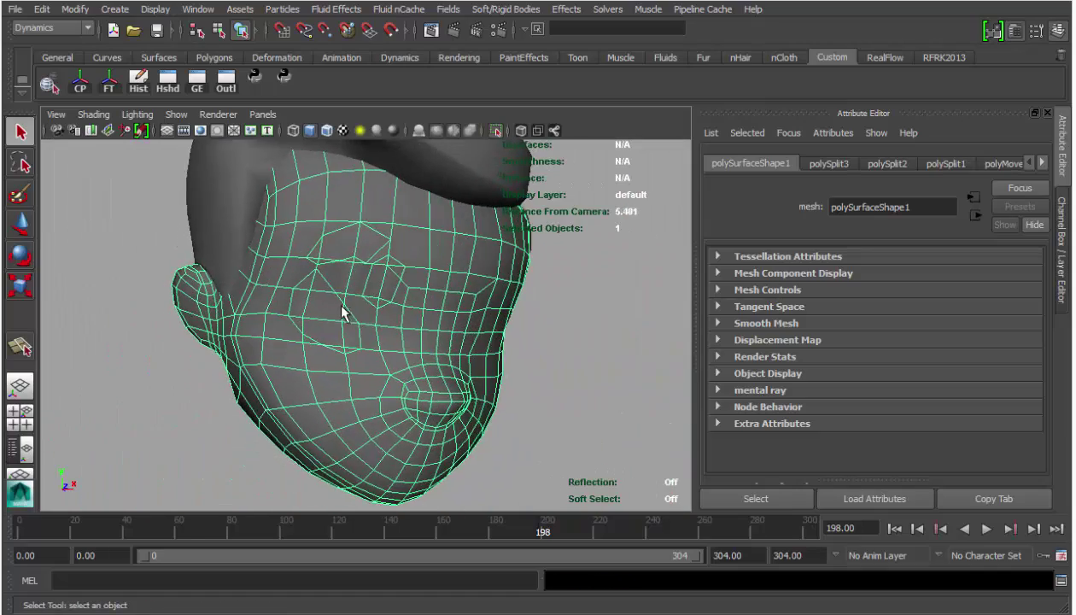
pyautogui.keyDown('alt'); pyautogui.moveTo(343, 313); pyautogui.dragTo(428, 296, button='right'); pyautogui.keyUp('alt')
pyautogui.keyDown('alt'); pyautogui.moveTo(428, 295); pyautogui.dragTo(367, 332, button='middle'); pyautogui.keyUp('alt')
pyautogui.keyDown('alt'); pyautogui.moveTo(366, 332); pyautogui.dragTo(325, 313); pyautogui.keyUp('alt')
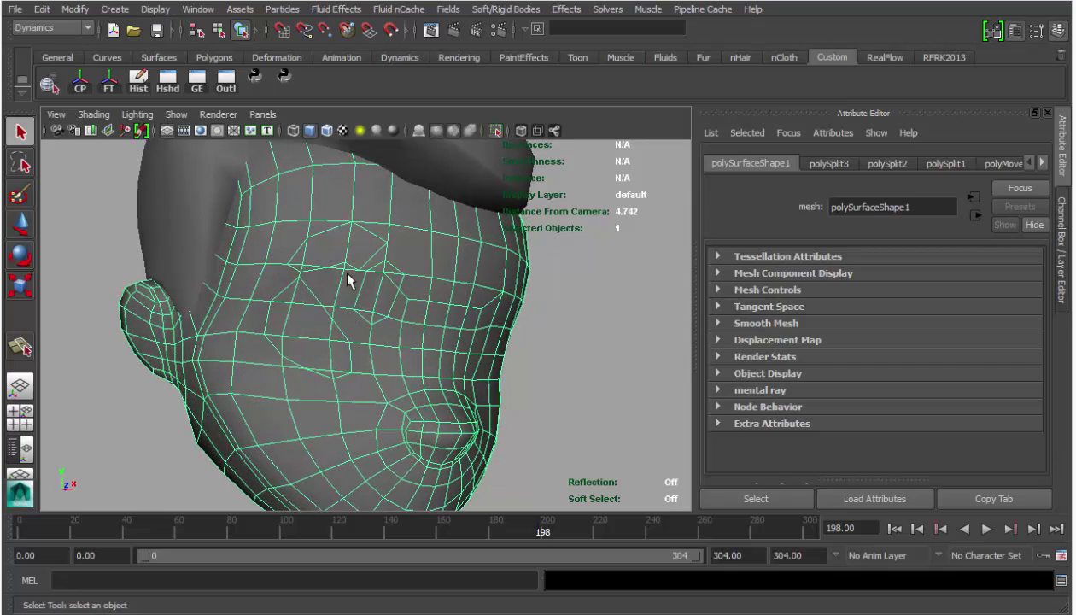
pyautogui.keyDown('alt'); pyautogui.moveTo(350, 344); pyautogui.dragTo(329, 385); pyautogui.keyUp('alt')
pyautogui.keyDown('alt'); pyautogui.moveTo(328, 384); pyautogui.dragTo(389, 382, button='right'); pyautogui.keyUp('alt')
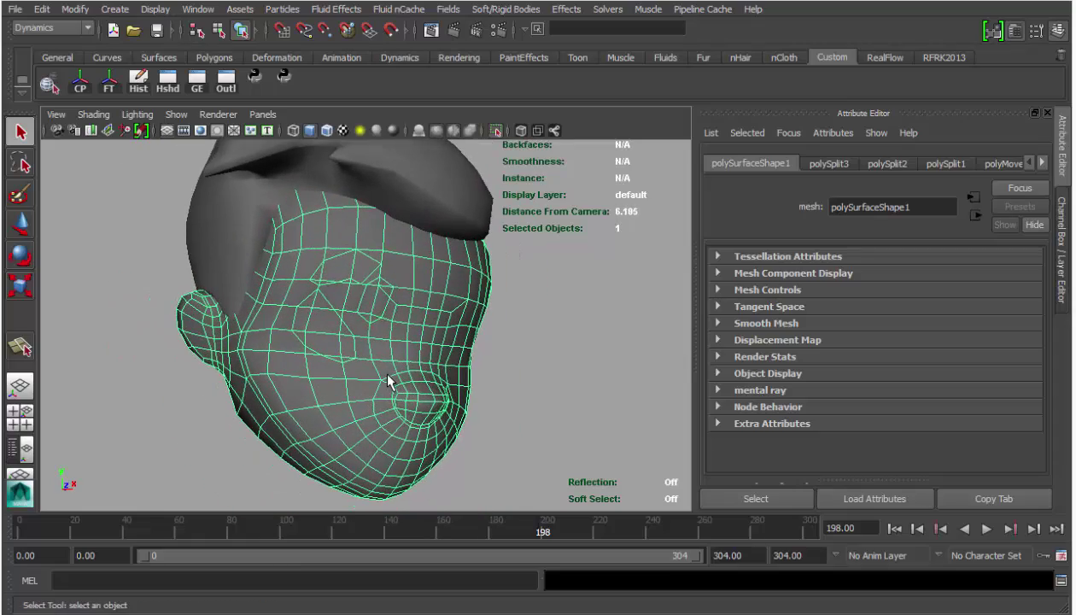
# - Switch to the Maya session with the finished character and clear the Graph Editor, Outliner and Hypershade windows out of the way
pyautogui.keyDown('alt'); pyautogui.moveTo(365, 357); pyautogui.dragTo(434, 340); pyautogui.keyUp('alt')
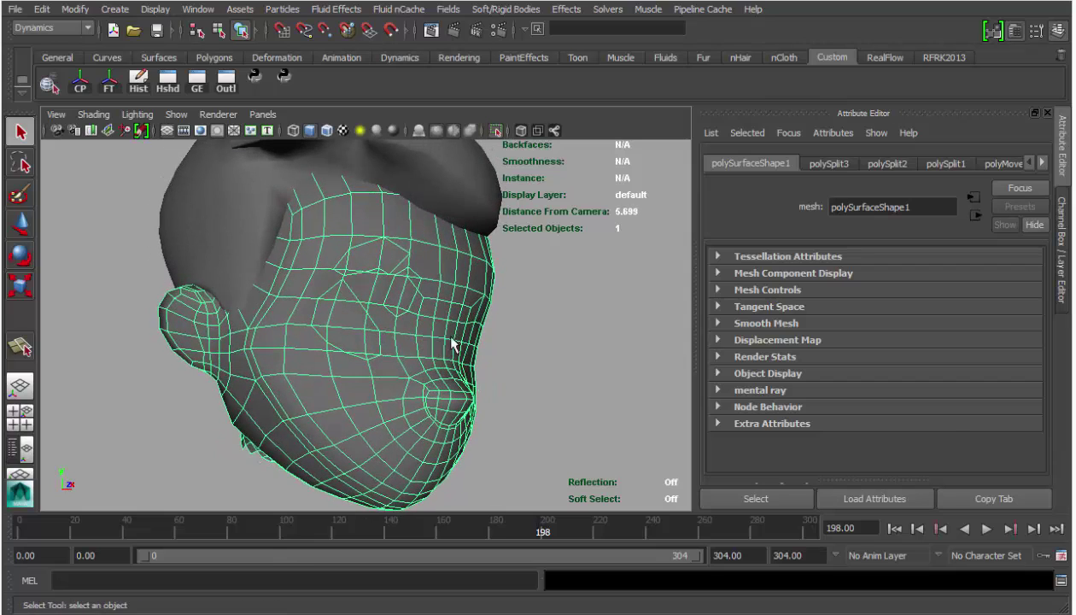
pyautogui.hotkey('alt', 'Tab')
pyautogui.hotkey('alt', 'Tab')
pyautogui.hotkey('alt', 'Tab')
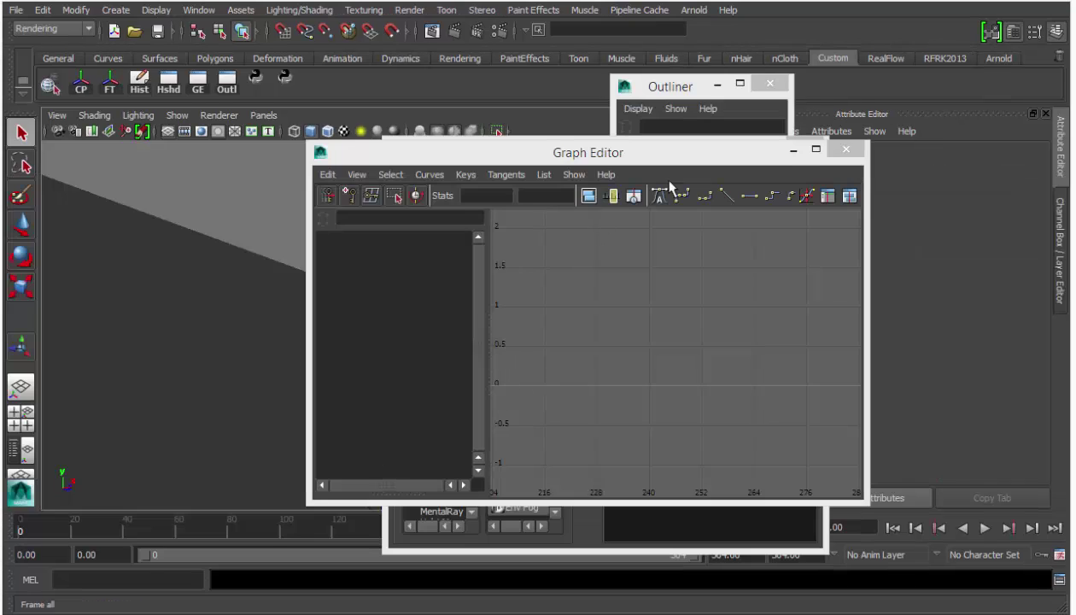
pyautogui.click(791, 150)
pyautogui.click(719, 85)
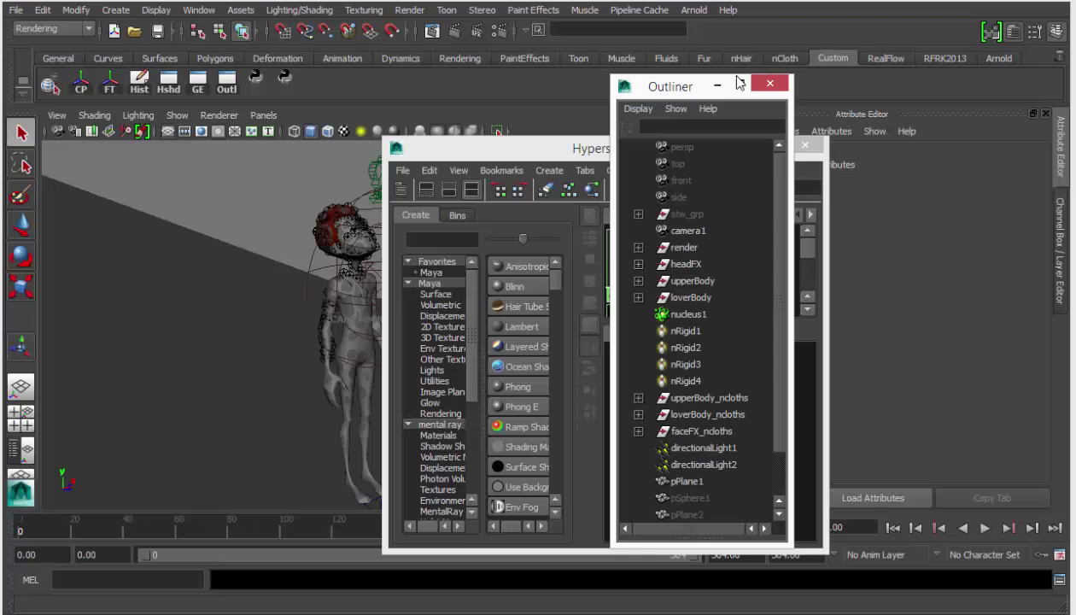
pyautogui.click(718, 84)
pyautogui.click(749, 147)
# - Examine the patch pattern on the finished character's back, torso and face as reference, then return to the working scene
pyautogui.keyDown('alt'); pyautogui.moveTo(512, 211); pyautogui.dragTo(598, 248, button='right'); pyautogui.keyUp('alt')
pyautogui.keyDown('alt'); pyautogui.moveTo(530, 257); pyautogui.dragTo(535, 393, button='middle'); pyautogui.keyUp('alt')
pyautogui.keyDown('alt'); pyautogui.moveTo(536, 392); pyautogui.dragTo(667, 381, button='right'); pyautogui.keyUp('alt')
pyautogui.keyDown('alt'); pyautogui.moveTo(402, 362); pyautogui.dragTo(412, 362); pyautogui.keyUp('alt')
pyautogui.keyDown('alt'); pyautogui.moveTo(343, 365); pyautogui.dragTo(473, 359); pyautogui.keyUp('alt')
pyautogui.keyDown('alt'); pyautogui.moveTo(473, 359); pyautogui.dragTo(171, 401, button='right'); pyautogui.keyUp('alt')
pyautogui.keyDown('alt'); pyautogui.moveTo(376, 371); pyautogui.dragTo(385, 288, button='middle'); pyautogui.keyUp('alt')
pyautogui.keyDown('alt'); pyautogui.moveTo(386, 287); pyautogui.dragTo(276, 360); pyautogui.keyUp('alt')
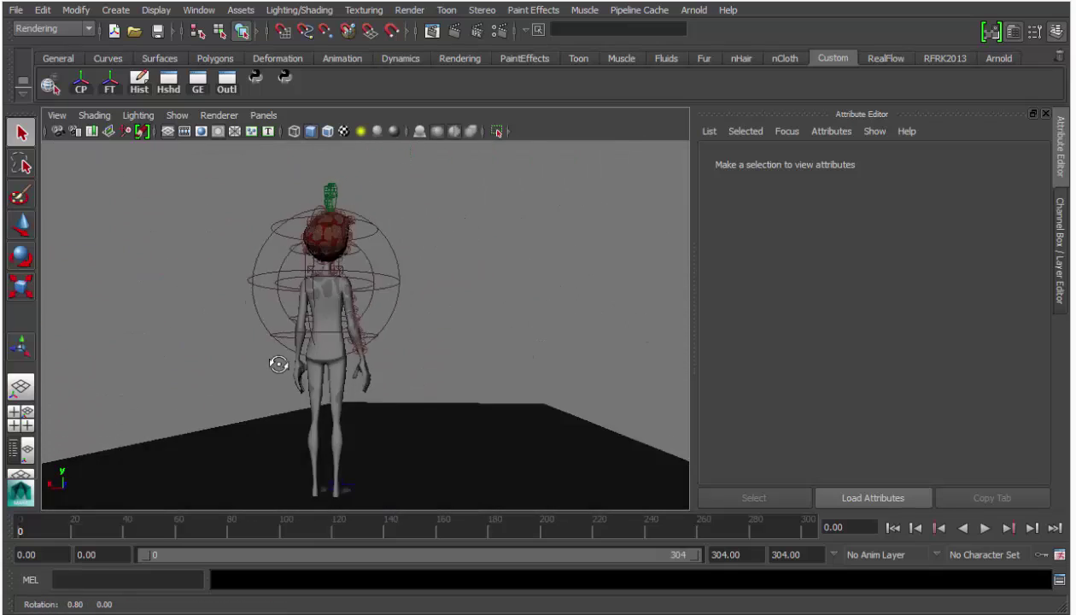
pyautogui.scroll(5, 462, 384)
pyautogui.keyDown('alt'); pyautogui.moveTo(461, 384); pyautogui.dragTo(490, 380); pyautogui.keyUp('alt')
pyautogui.keyDown('alt'); pyautogui.moveTo(490, 374); pyautogui.dragTo(404, 581, button='middle'); pyautogui.keyUp('alt')
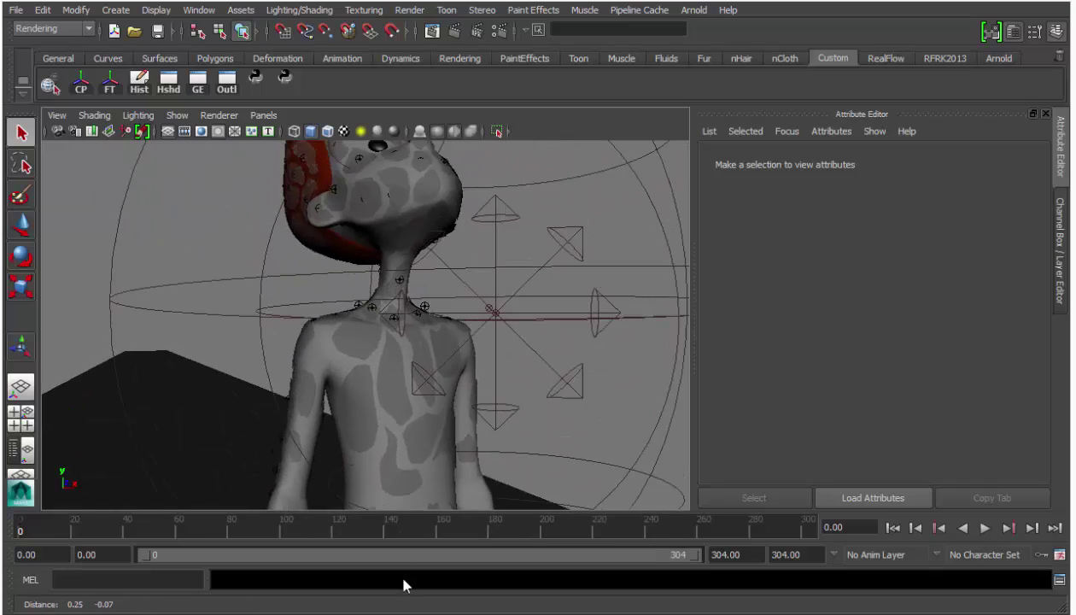
pyautogui.keyDown('alt'); pyautogui.moveTo(399, 342); pyautogui.dragTo(399, 511, button='middle'); pyautogui.keyUp('alt')
pyautogui.keyDown('alt'); pyautogui.moveTo(399, 478); pyautogui.dragTo(483, 453); pyautogui.keyUp('alt')
pyautogui.scroll(4, 483, 453)
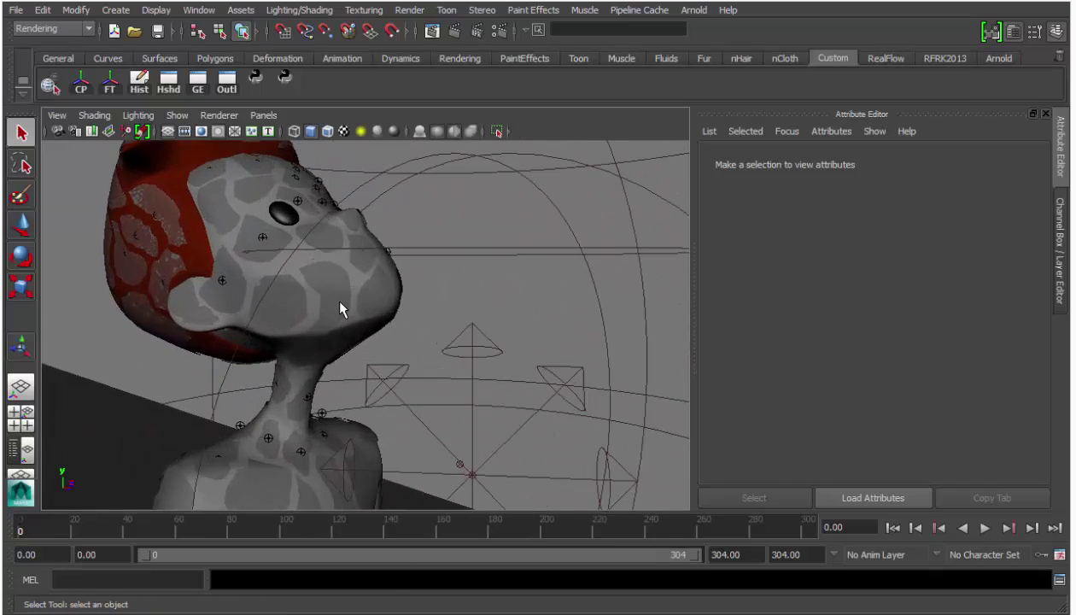
pyautogui.click(402, 342)
pyautogui.keyDown('alt'); pyautogui.moveTo(446, 356); pyautogui.dragTo(485, 388); pyautogui.keyUp('alt')
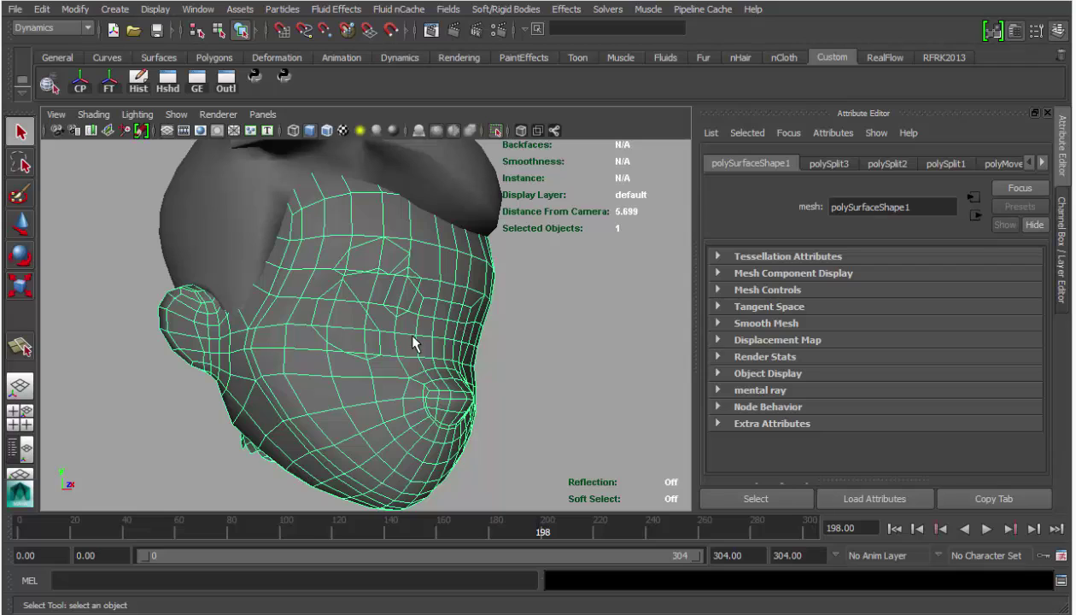
# - Select all the faces inside the three closed outlines cut into the face mesh
pyautogui.keyDown('alt'); pyautogui.moveTo(393, 319); pyautogui.dragTo(462, 333); pyautogui.keyUp('alt')
pyautogui.keyDown('alt'); pyautogui.moveTo(461, 334); pyautogui.dragTo(502, 332, button='right'); pyautogui.keyUp('alt')
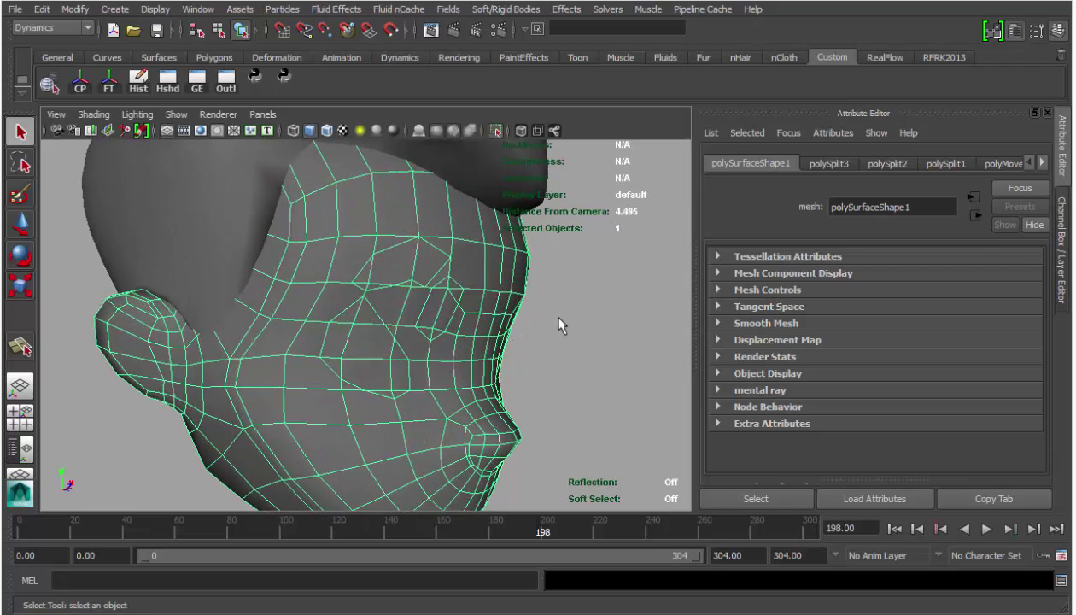
pyautogui.click(561, 325)
pyautogui.click(414, 327)
pyautogui.scroll(3, 427, 332)
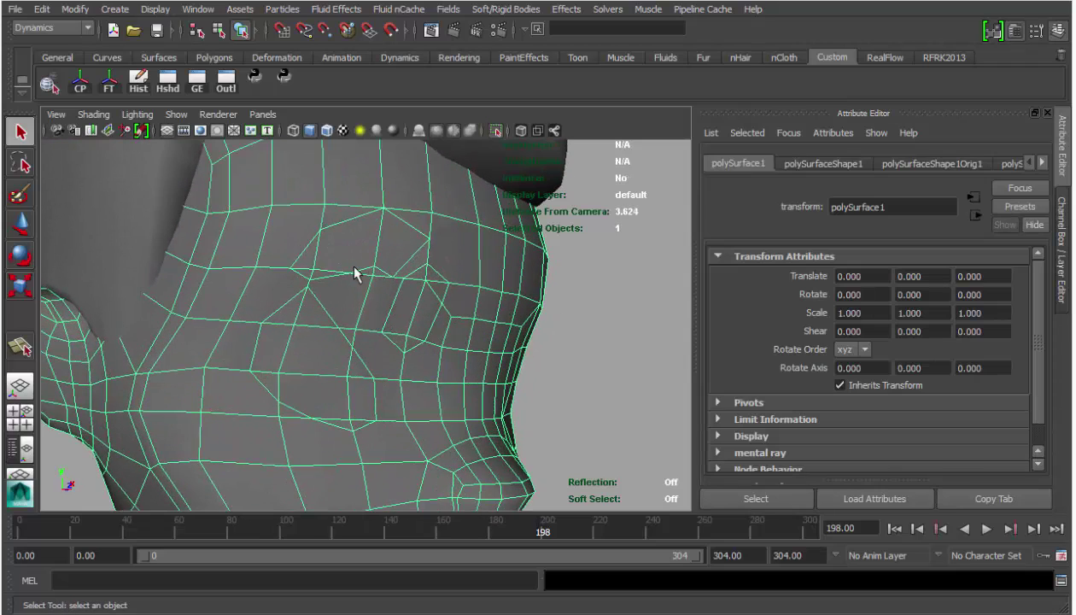
pyautogui.press('F10')
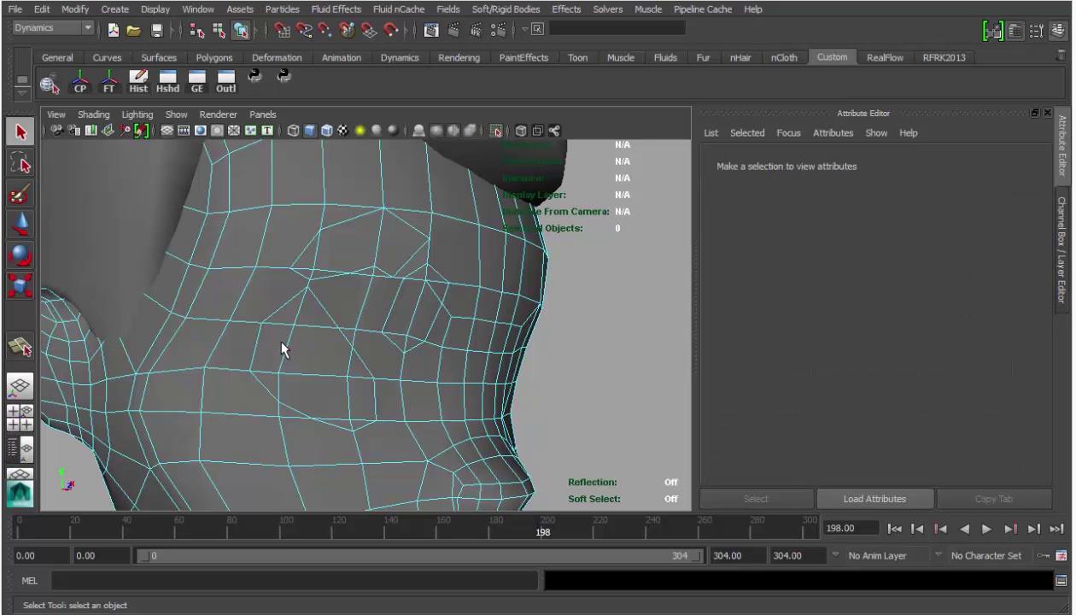
pyautogui.moveTo(281, 340)
pyautogui.mouseDown()
pyautogui.moveTo(305, 313)
pyautogui.moveTo(340, 352)
pyautogui.moveTo(363, 390)
pyautogui.moveTo(365, 435)
pyautogui.moveTo(306, 401)
pyautogui.mouseUp()
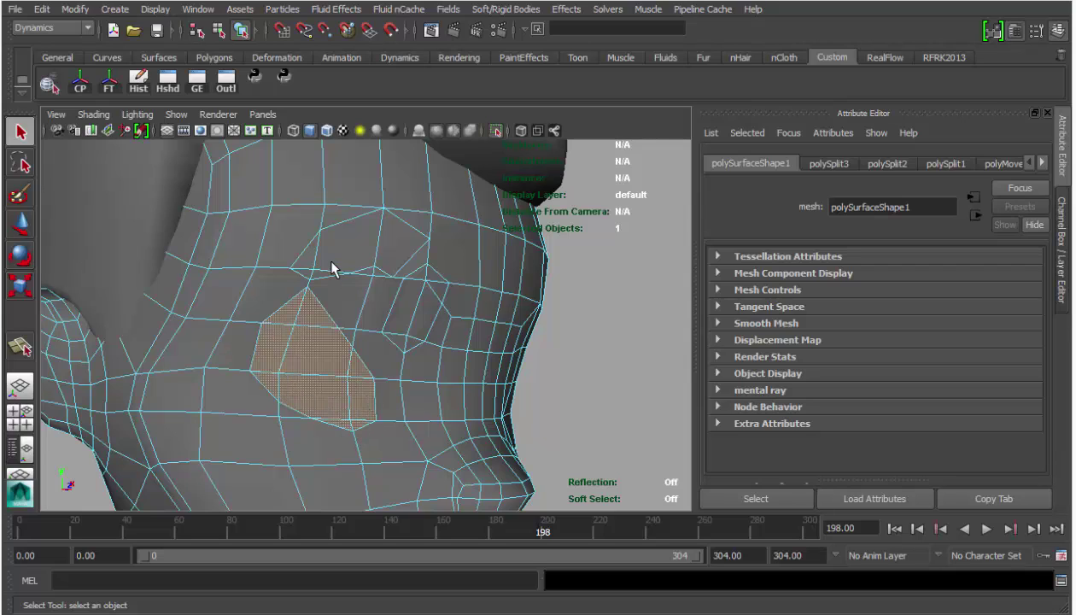
pyautogui.moveTo(332, 262)
pyautogui.mouseDown()
pyautogui.moveTo(314, 281)
pyautogui.moveTo(305, 260)
pyautogui.moveTo(389, 233)
pyautogui.moveTo(410, 268)
pyautogui.moveTo(367, 293)
pyautogui.moveTo(378, 281)
pyautogui.moveTo(371, 306)
pyautogui.mouseUp()
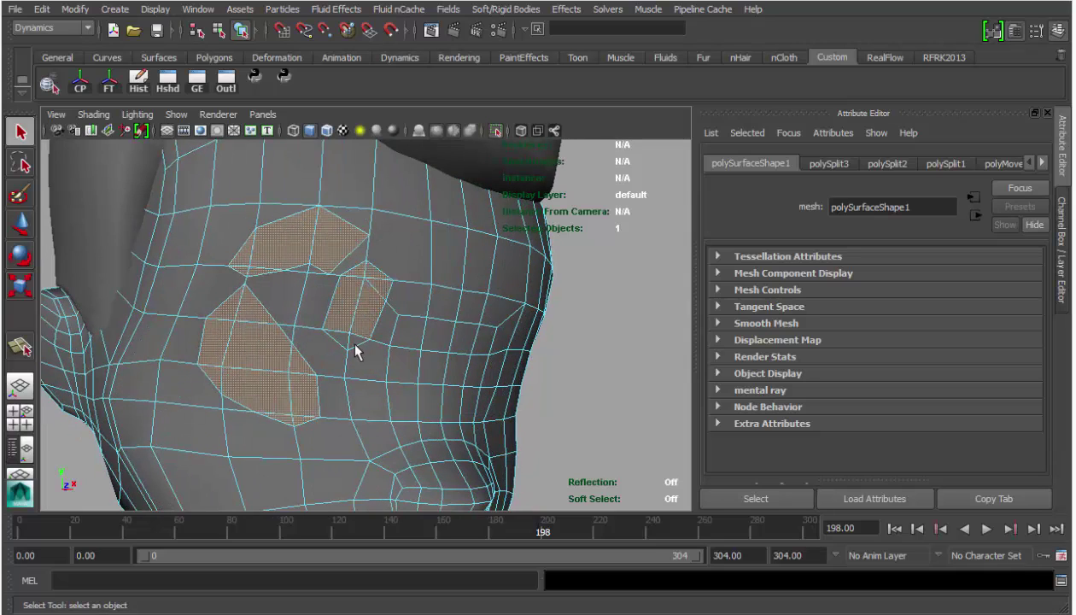
# - Extract the selected patch faces from the face mesh and return to object selection mode
pyautogui.keyDown('shift'); pyautogui.rightClick(376, 302); pyautogui.keyUp('shift')
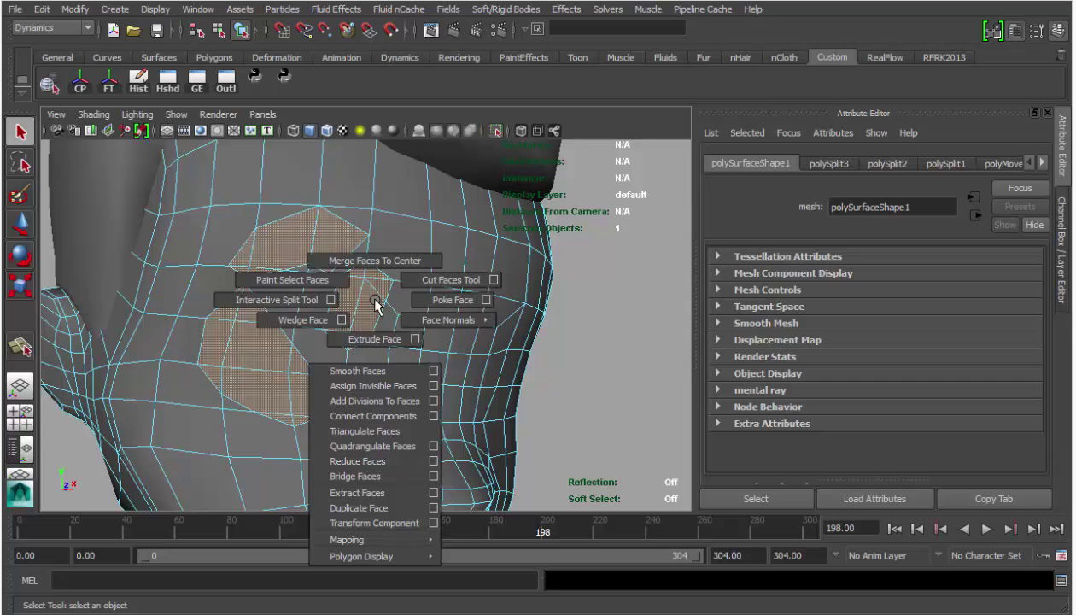
pyautogui.click(384, 493)
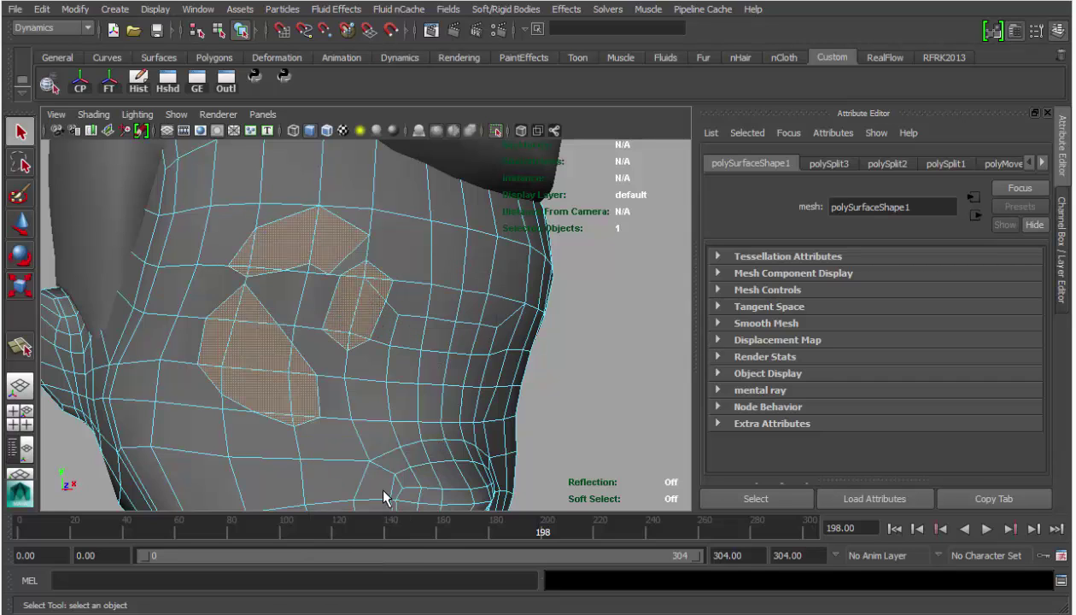
pyautogui.press('q')
pyautogui.press('F8')
# - Select the three extracted patches together and check them as separate objects on the face
pyautogui.keyDown('alt'); pyautogui.moveTo(434, 326); pyautogui.dragTo(360, 312); pyautogui.keyUp('alt')
pyautogui.click(389, 305)
pyautogui.keyDown('shift'); pyautogui.click(389, 349); pyautogui.keyUp('shift')
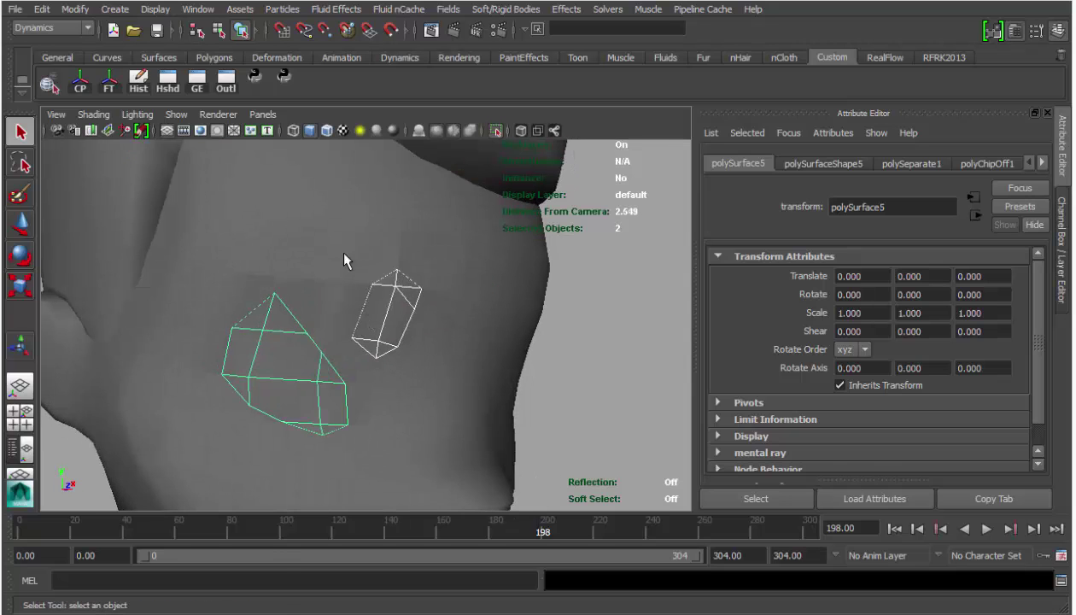
pyautogui.keyDown('shift'); pyautogui.click(350, 246); pyautogui.keyUp('shift')
pyautogui.keyDown('alt'); pyautogui.moveTo(353, 248); pyautogui.dragTo(413, 343); pyautogui.keyUp('alt')
pyautogui.scroll(-3, 345, 346)
pyautogui.scroll(-6, 413, 343)
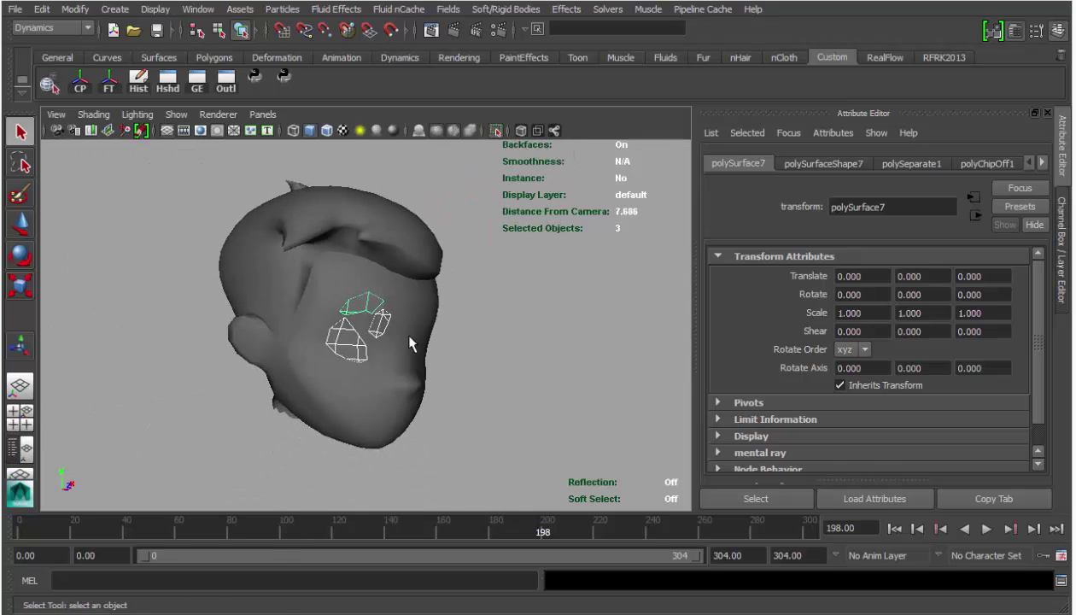
pyautogui.keyDown('alt'); pyautogui.moveTo(435, 242); pyautogui.dragTo(378, 254); pyautogui.keyUp('alt')
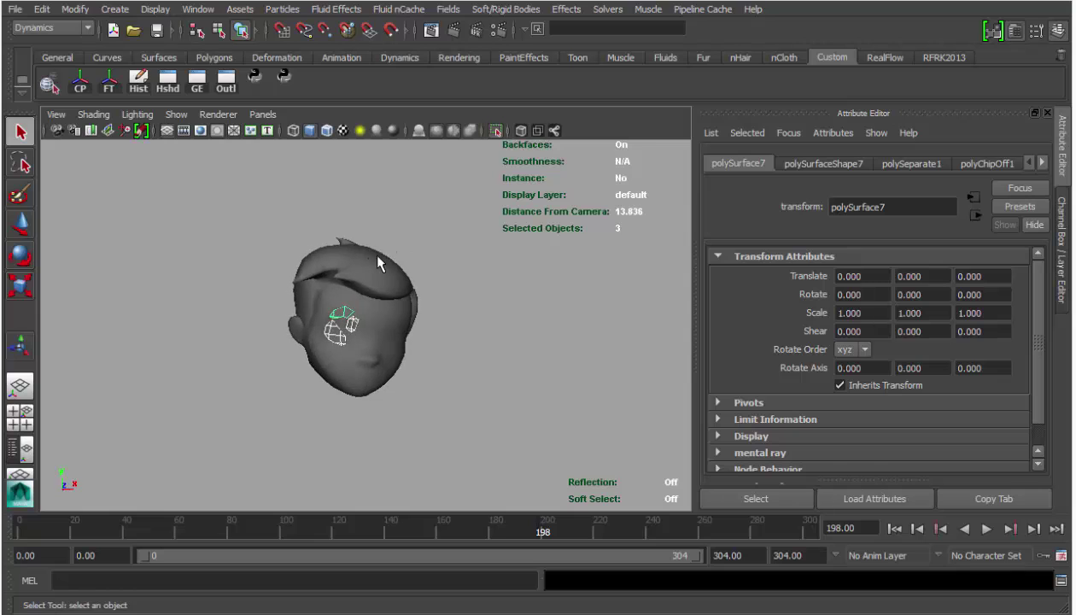
pyautogui.keyDown('alt'); pyautogui.moveTo(378, 255); pyautogui.dragTo(428, 266, button='right'); pyautogui.keyUp('alt')
# - Turn off the isolated view to show the whole character and select the headFX group
pyautogui.press('o')
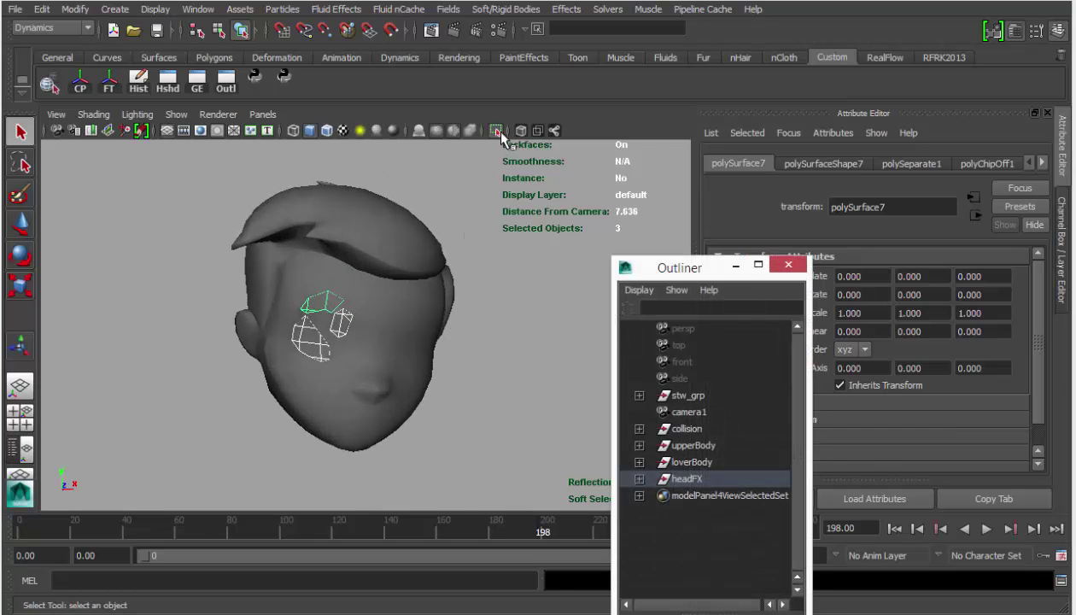
pyautogui.click(495, 130)
pyautogui.scroll(-2, 365, 339)
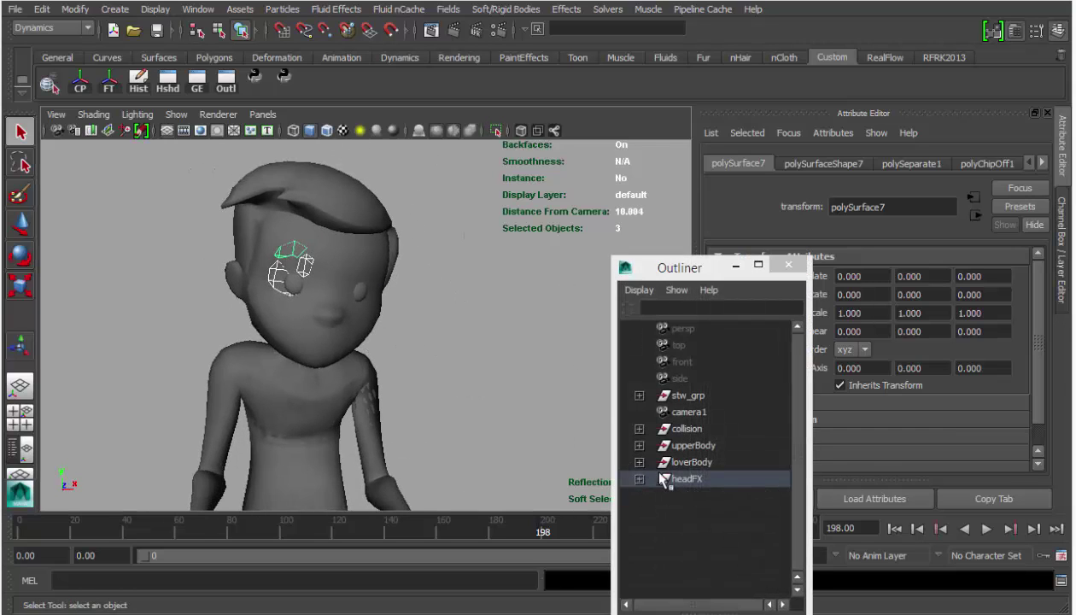
pyautogui.click(683, 480)
pyautogui.click(782, 266)
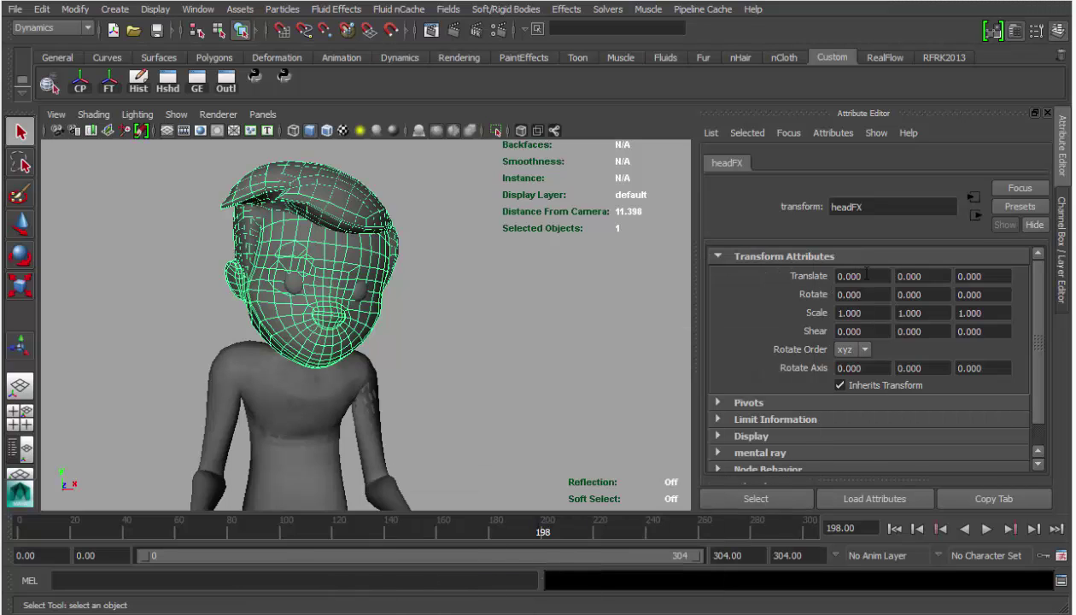
# - Set the headFX group's Translate X to 10 to offset the head from the body
pyautogui.click(854, 277)
pyautogui.write('1')
pyautogui.keyDown('alt'); pyautogui.moveTo(563, 303); pyautogui.dragTo(414, 302, button='right'); pyautogui.keyUp('alt')
pyautogui.keyDown('alt'); pyautogui.moveTo(500, 318); pyautogui.dragTo(509, 319); pyautogui.keyUp('alt')
pyautogui.keyDown('alt'); pyautogui.moveTo(509, 319); pyautogui.dragTo(541, 367, button='right'); pyautogui.keyUp('alt')
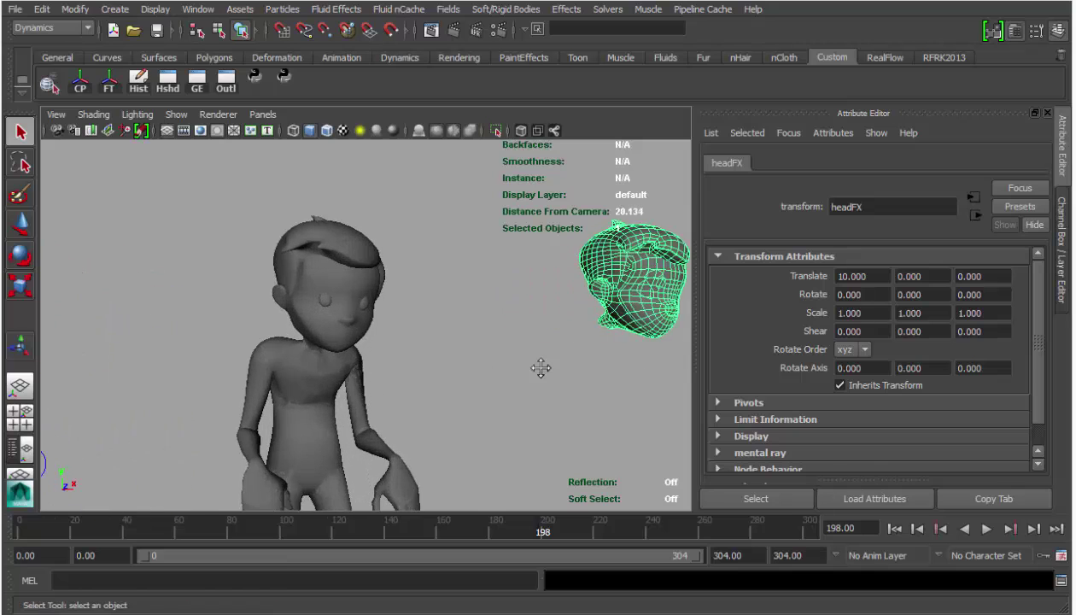
pyautogui.keyDown('alt'); pyautogui.moveTo(541, 367); pyautogui.dragTo(455, 362, button='middle'); pyautogui.keyUp('alt')
# - Inspect the face mesh on the offset head beside the body and scrub the animation back to frame 119
pyautogui.click(568, 394)
pyautogui.click(566, 338)
pyautogui.keyDown('alt'); pyautogui.moveTo(595, 333); pyautogui.dragTo(473, 348, button='middle'); pyautogui.keyUp('alt')
pyautogui.keyDown('alt'); pyautogui.moveTo(473, 349); pyautogui.dragTo(490, 408, button='right'); pyautogui.keyUp('alt')
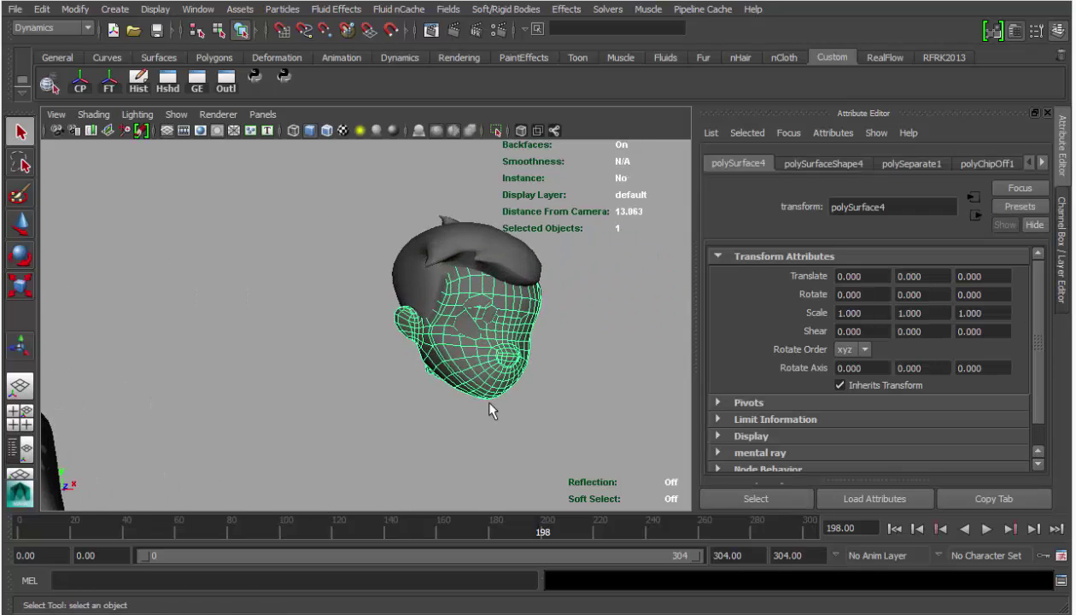
pyautogui.keyDown('alt'); pyautogui.moveTo(490, 403); pyautogui.dragTo(574, 368, button='middle'); pyautogui.keyUp('alt')
pyautogui.keyDown('alt'); pyautogui.moveTo(574, 368); pyautogui.dragTo(459, 390, button='right'); pyautogui.keyUp('alt')
pyautogui.moveTo(504, 369)
pyautogui.keyDown('alt'); pyautogui.mouseDown(button='middle')
pyautogui.moveTo(544, 348)
pyautogui.moveTo(512, 383)
pyautogui.mouseUp(button='middle'); pyautogui.keyUp('alt')
pyautogui.keyDown('alt'); pyautogui.moveTo(513, 383); pyautogui.dragTo(538, 351, button='right'); pyautogui.keyUp('alt')
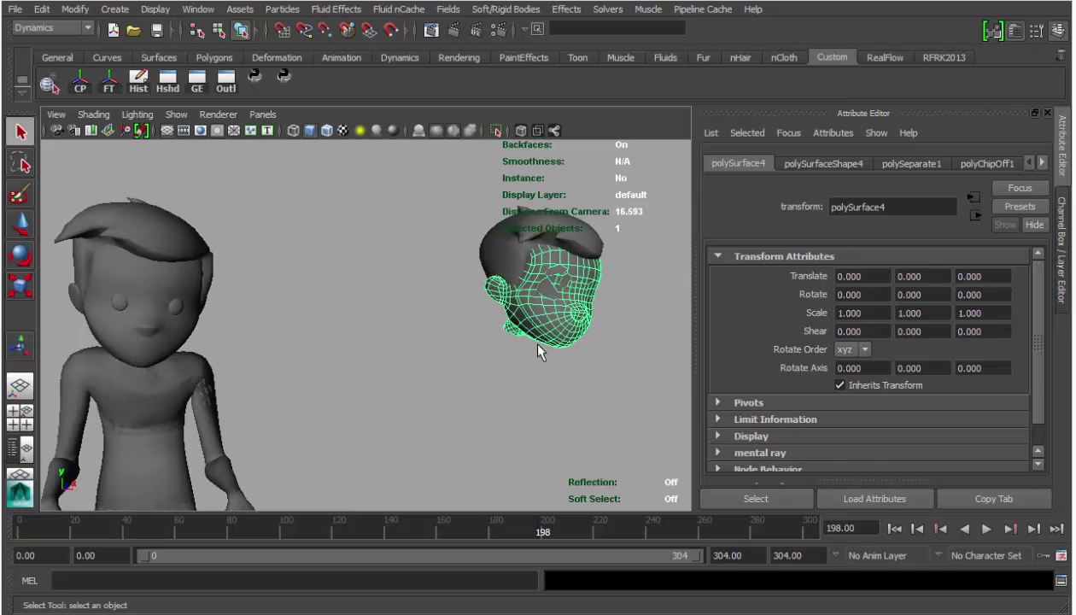
pyautogui.click(528, 495)
pyautogui.moveTo(500, 527); pyautogui.dragTo(323, 533)
# - Review the construction history inputs of the remaining face mesh and of the extracted cheek patch in the Channel Box
pyautogui.click(568, 297)
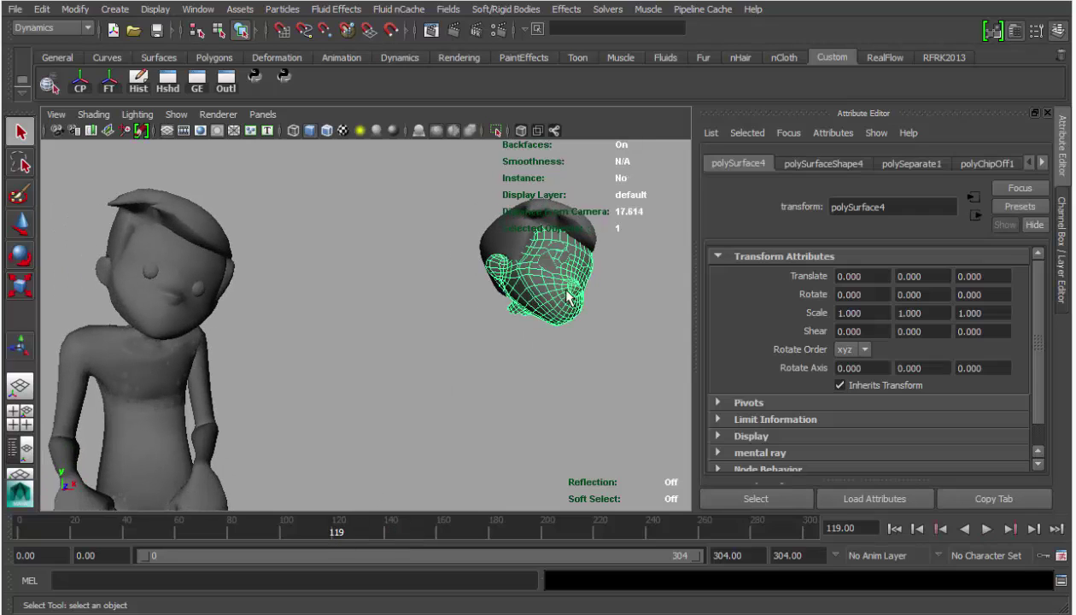
pyautogui.hotkey('ctrl', 'a')
pyautogui.scroll(-3, 829, 295)
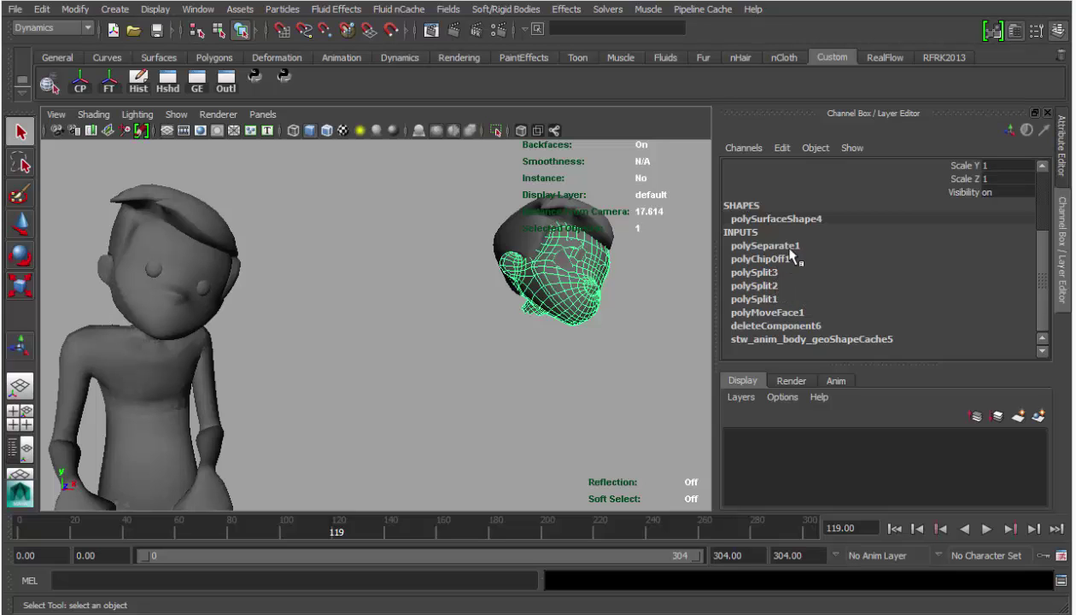
pyautogui.keyDown('alt'); pyautogui.moveTo(567, 294); pyautogui.dragTo(570, 315); pyautogui.keyUp('alt')
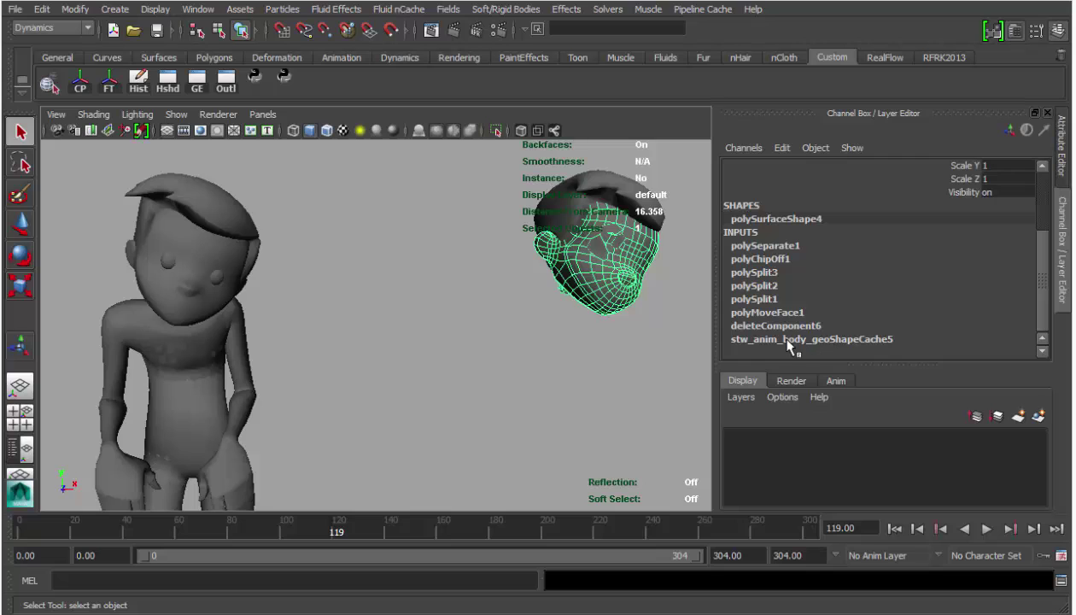
pyautogui.scroll(5, 610, 291)
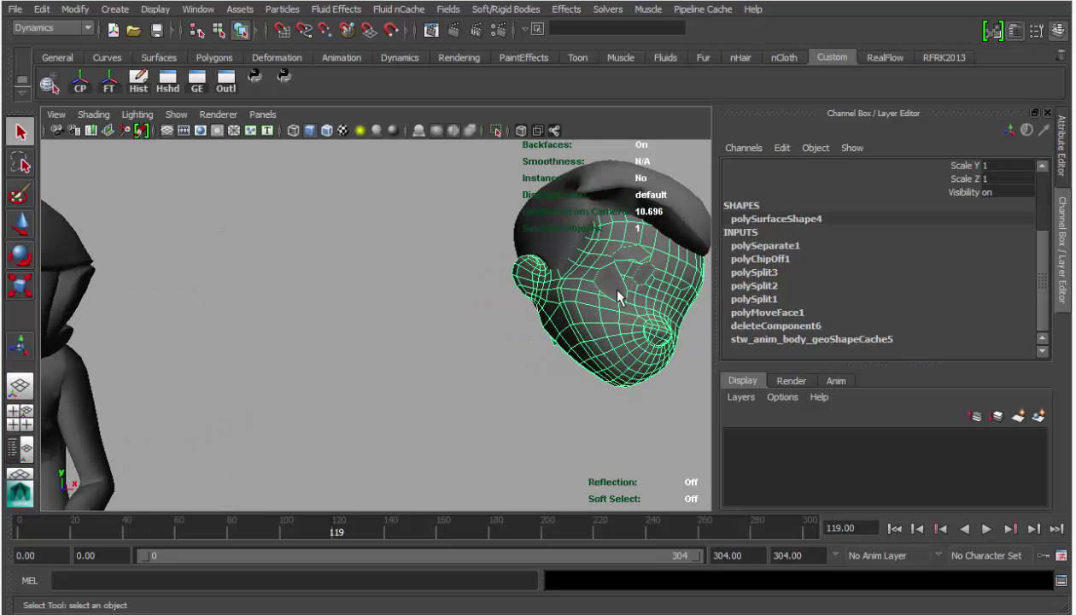
pyautogui.click(635, 293)
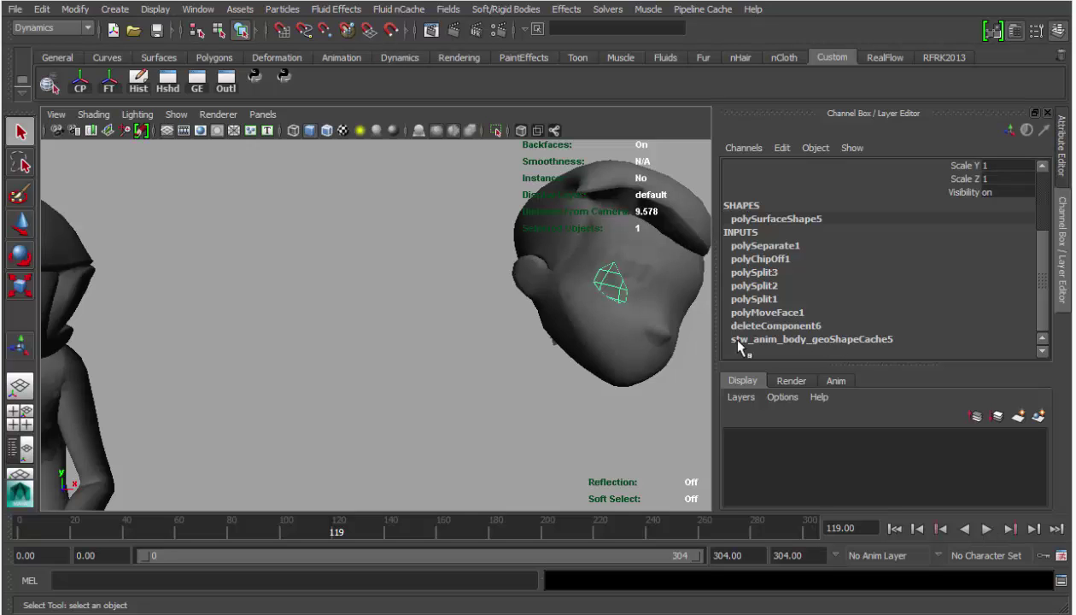
# - Scrub and play back the animation to check the offset head's motion beside the body, stopping at frame 187
pyautogui.scroll(-4, 393, 484)
pyautogui.moveTo(387, 532); pyautogui.dragTo(501, 520)
pyautogui.scroll(-8, 403, 432)
pyautogui.keyDown('alt'); pyautogui.moveTo(364, 425); pyautogui.dragTo(353, 399, button='middle'); pyautogui.keyUp('alt')
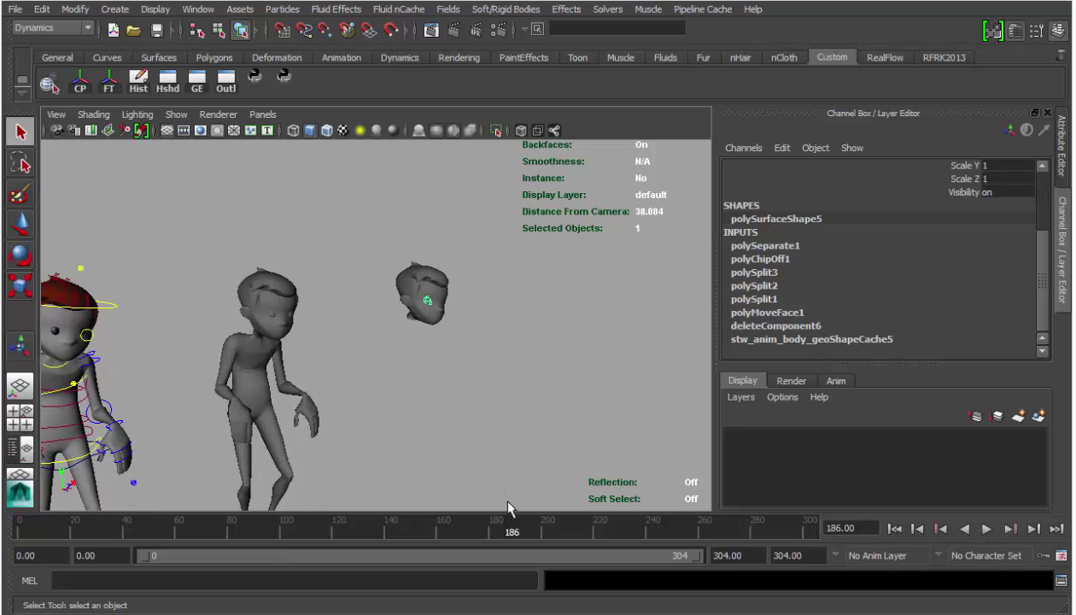
pyautogui.hotkey('alt', 'v')
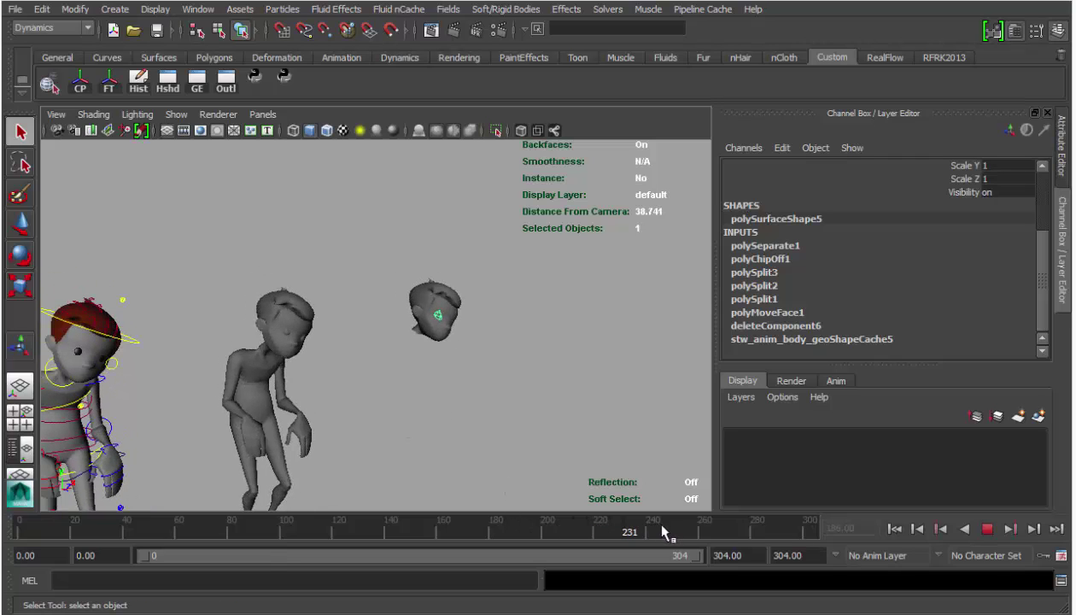
pyautogui.moveTo(621, 541); pyautogui.dragTo(513, 540)
# - Delete the remaining face mesh from the offset head, keeping the hair and the extracted patches
pyautogui.keyDown('alt'); pyautogui.moveTo(439, 396); pyautogui.dragTo(620, 367, button='right'); pyautogui.keyUp('alt')
pyautogui.click(529, 327)
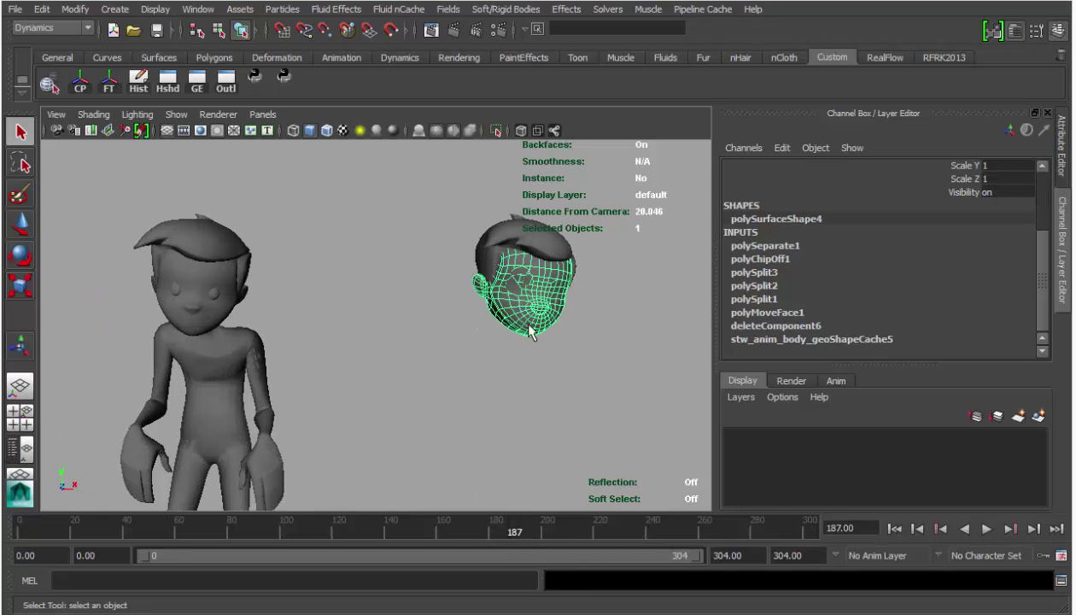
pyautogui.keyDown('alt'); pyautogui.moveTo(529, 328); pyautogui.dragTo(414, 374, button='middle'); pyautogui.keyUp('alt')
pyautogui.keyDown('alt'); pyautogui.moveTo(414, 374); pyautogui.dragTo(598, 399, button='right'); pyautogui.keyUp('alt')
pyautogui.keyDown('alt'); pyautogui.moveTo(591, 397); pyautogui.dragTo(522, 414); pyautogui.keyUp('alt')
pyautogui.keyDown('alt'); pyautogui.moveTo(522, 414); pyautogui.dragTo(427, 382, button='right'); pyautogui.keyUp('alt')
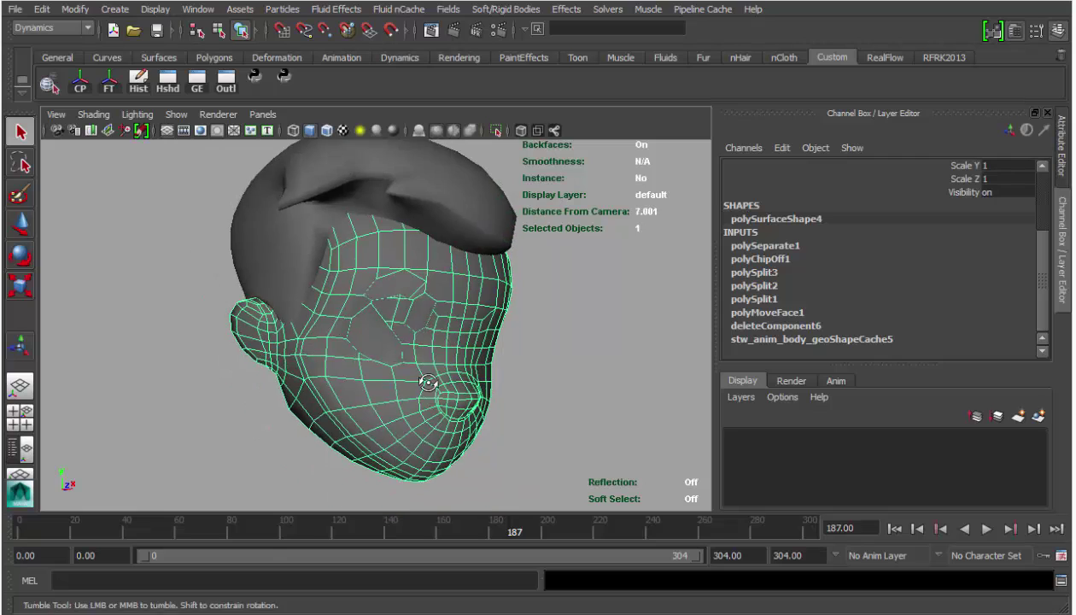
pyautogui.keyDown('alt'); pyautogui.moveTo(428, 381); pyautogui.dragTo(414, 383); pyautogui.keyUp('alt')
pyautogui.keyDown('alt'); pyautogui.moveTo(414, 383); pyautogui.dragTo(391, 382, button='right'); pyautogui.keyUp('alt')
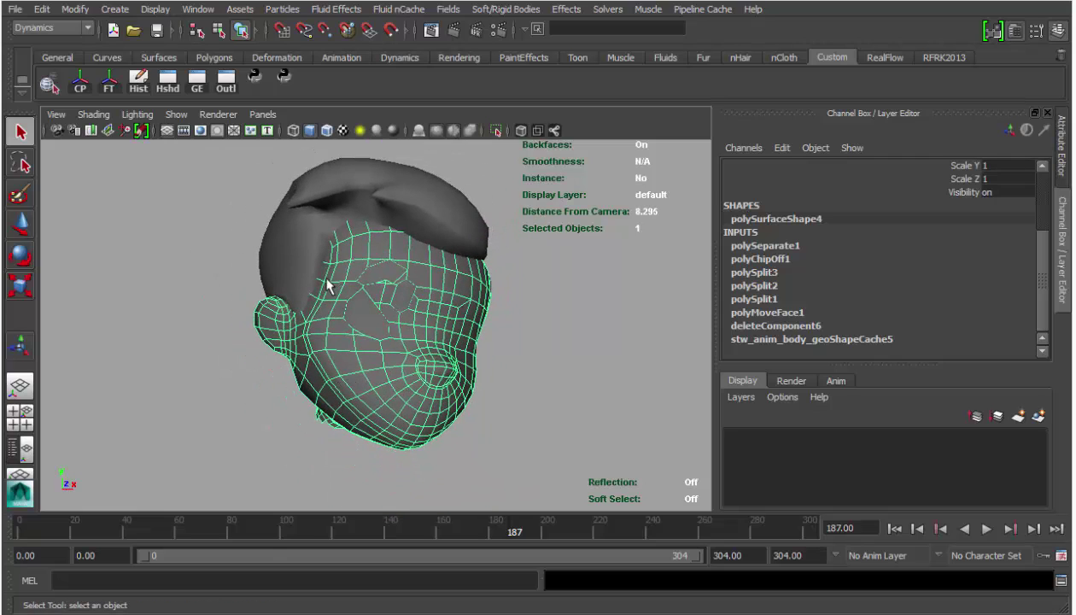
pyautogui.press('Delete')
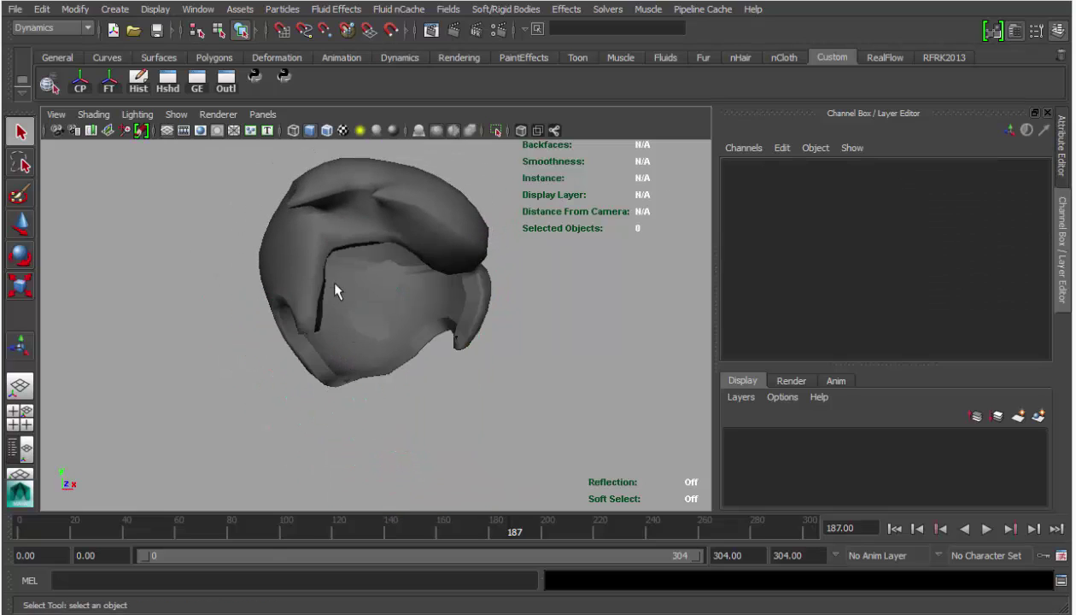
pyautogui.moveTo(334, 292)
pyautogui.keyDown('alt'); pyautogui.mouseDown()
pyautogui.moveTo(372, 281)
pyautogui.moveTo(340, 274)
pyautogui.mouseUp(); pyautogui.keyUp('alt')
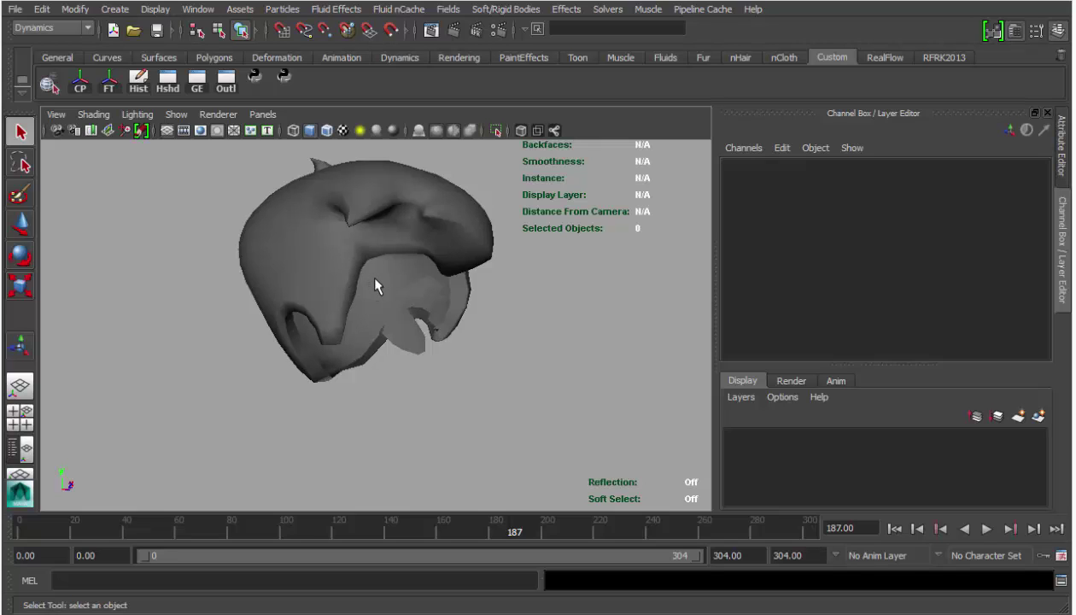
# - Delete the hair mesh from the offset head, keeping only the three extracted face patches
pyautogui.click(354, 251)
pyautogui.press('Delete')
pyautogui.keyDown('alt'); pyautogui.moveTo(400, 324); pyautogui.dragTo(569, 354, button='right'); pyautogui.keyUp('alt')
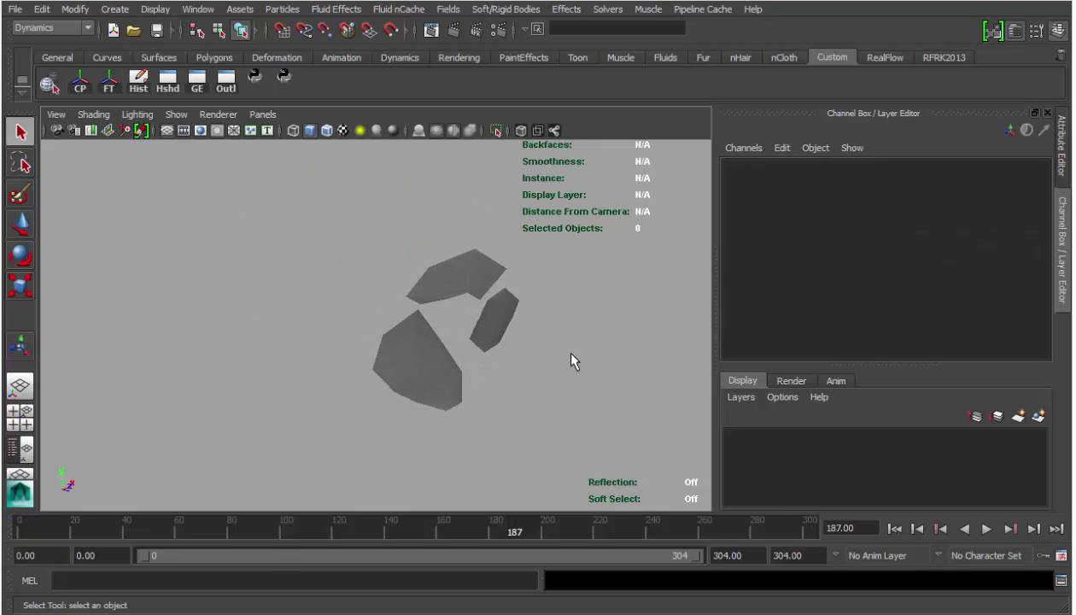
# - Select all three extracted face patches and apply Smooth to them
pyautogui.moveTo(357, 218); pyautogui.dragTo(556, 405)
pyautogui.keyDown('alt'); pyautogui.moveTo(521, 329); pyautogui.dragTo(444, 309, button='middle'); pyautogui.keyUp('alt')
pyautogui.keyDown('shift'); pyautogui.rightClick(494, 297); pyautogui.keyUp('shift')
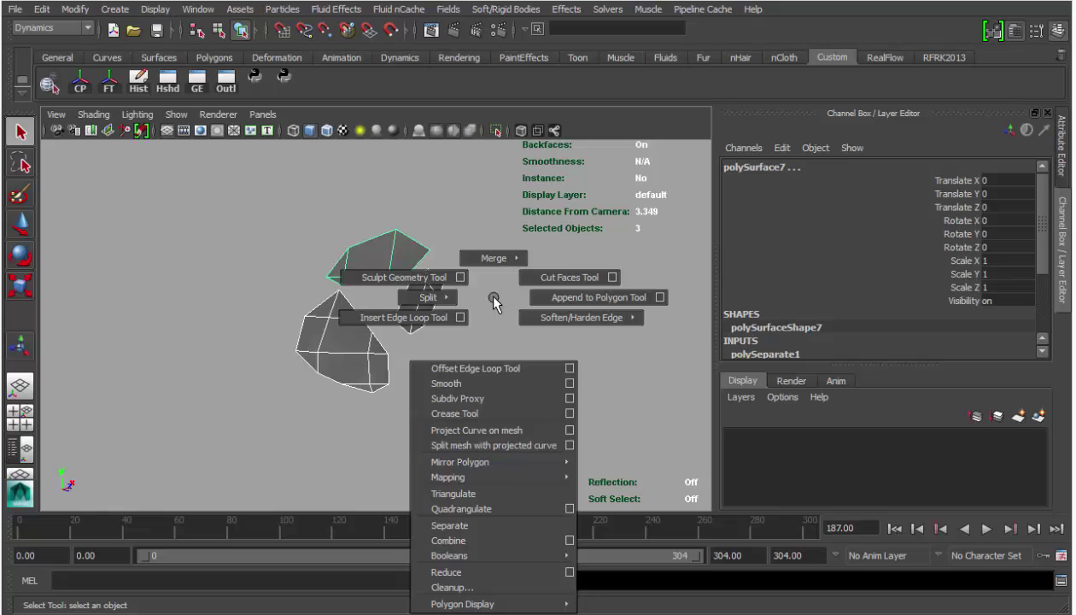
pyautogui.click(478, 383)
pyautogui.click(457, 354)
# - Select alternate border vertices around the outline of the smoothed upper patch
pyautogui.keyDown('alt'); pyautogui.moveTo(406, 311); pyautogui.dragTo(539, 385, button='middle'); pyautogui.keyUp('alt')
pyautogui.keyDown('alt'); pyautogui.moveTo(538, 384); pyautogui.dragTo(491, 332, button='right'); pyautogui.keyUp('alt')
pyautogui.keyDown('alt'); pyautogui.moveTo(545, 331); pyautogui.dragTo(310, 324, button='middle'); pyautogui.keyUp('alt')
pyautogui.keyDown('alt'); pyautogui.moveTo(310, 324); pyautogui.dragTo(397, 326, button='right'); pyautogui.keyUp('alt')
pyautogui.keyDown('alt'); pyautogui.moveTo(396, 327); pyautogui.dragTo(463, 292, button='middle'); pyautogui.keyUp('alt')
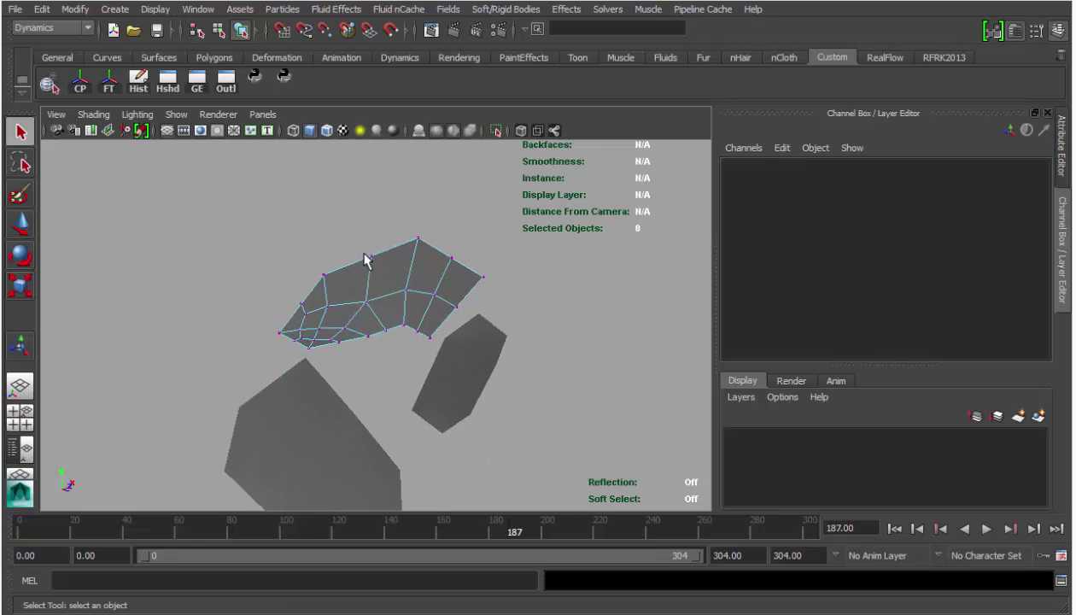
pyautogui.moveTo(359, 246); pyautogui.dragTo(386, 264)
pyautogui.keyDown('alt'); pyautogui.moveTo(416, 273); pyautogui.dragTo(419, 243, button='middle'); pyautogui.keyUp('alt')
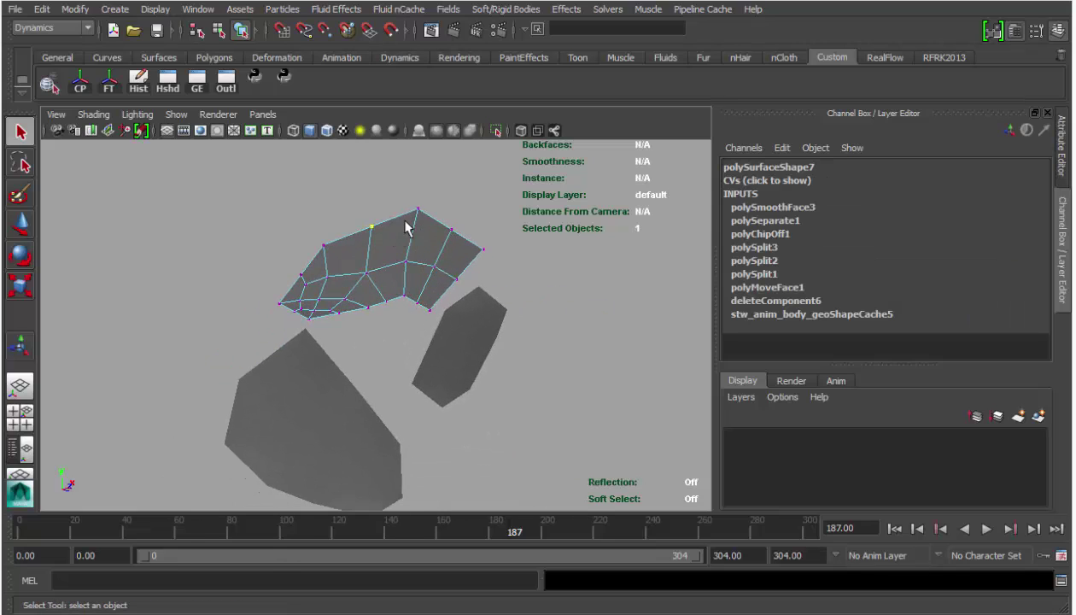
pyautogui.keyDown('shift'); pyautogui.click(452, 230); pyautogui.keyUp('shift')
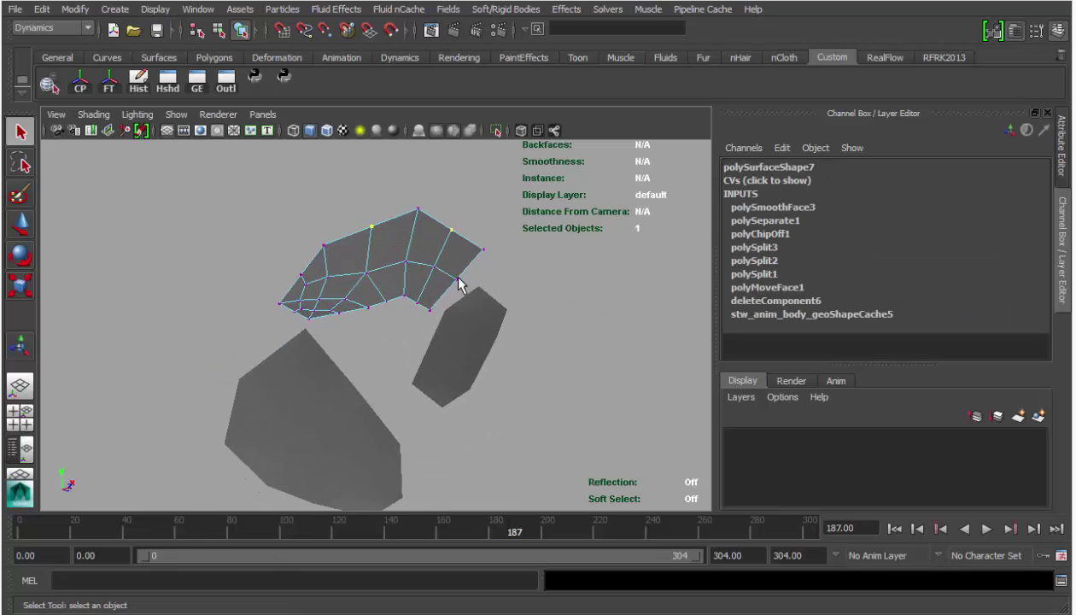
pyautogui.keyDown('shift'); pyautogui.click(404, 296); pyautogui.keyUp('shift')
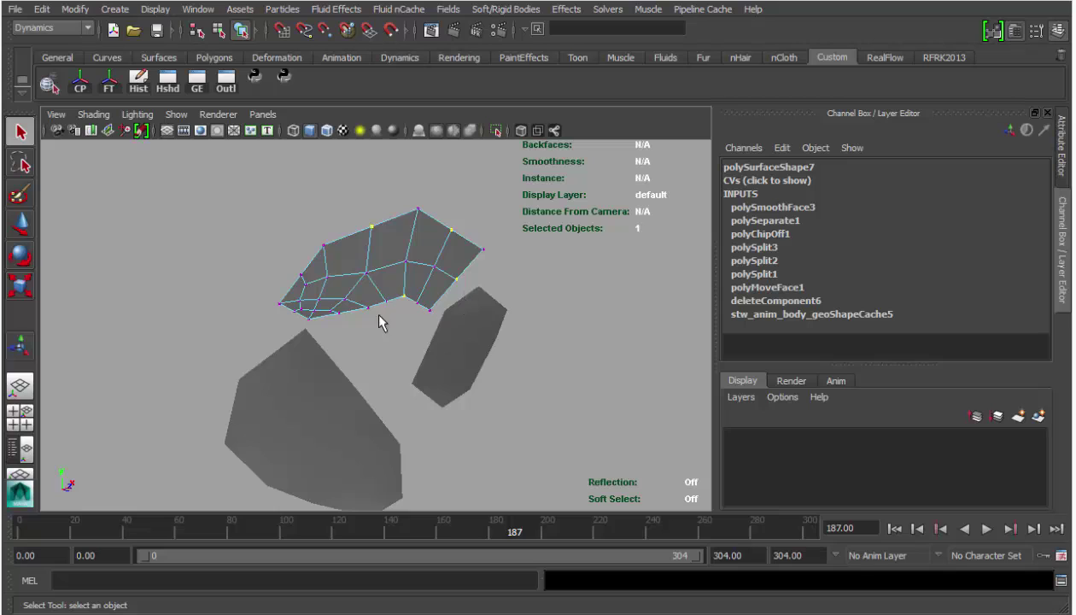
pyautogui.keyDown('shift'); pyautogui.click(280, 304); pyautogui.keyUp('shift')
pyautogui.keyDown('alt'); pyautogui.moveTo(308, 358); pyautogui.dragTo(317, 317, button='middle'); pyautogui.keyUp('alt')
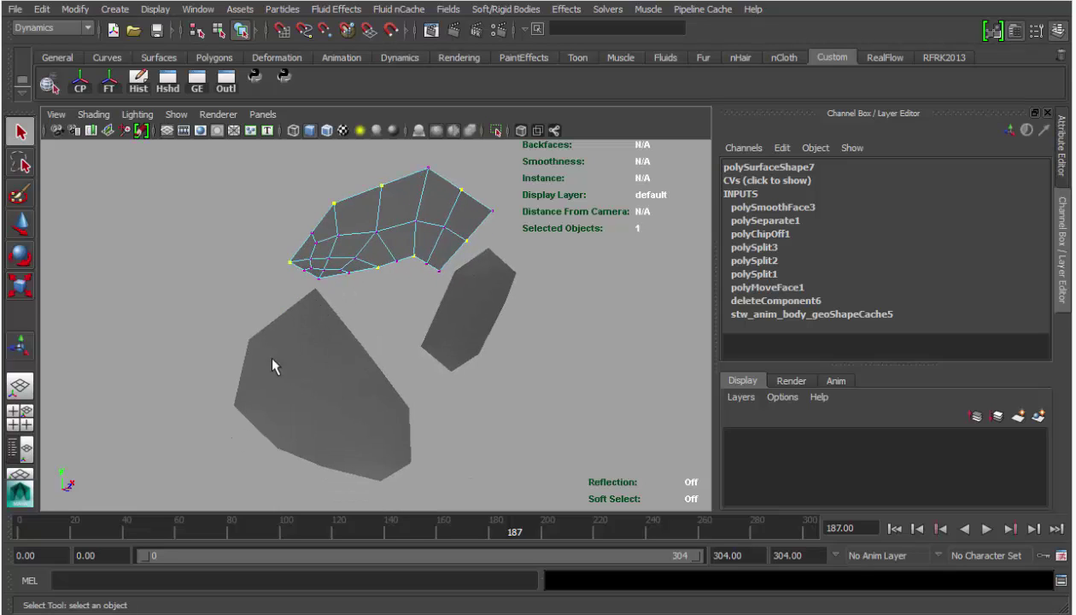
# - Add spaced border vertices around the large cheek patch to the vertex selection
pyautogui.keyDown('shift'); pyautogui.click(249, 339); pyautogui.keyUp('shift')
pyautogui.moveTo(307, 285)
pyautogui.keyDown('shift'); pyautogui.mouseDown()
pyautogui.moveTo(331, 294)
pyautogui.moveTo(372, 348)
pyautogui.mouseUp(); pyautogui.keyUp('shift')
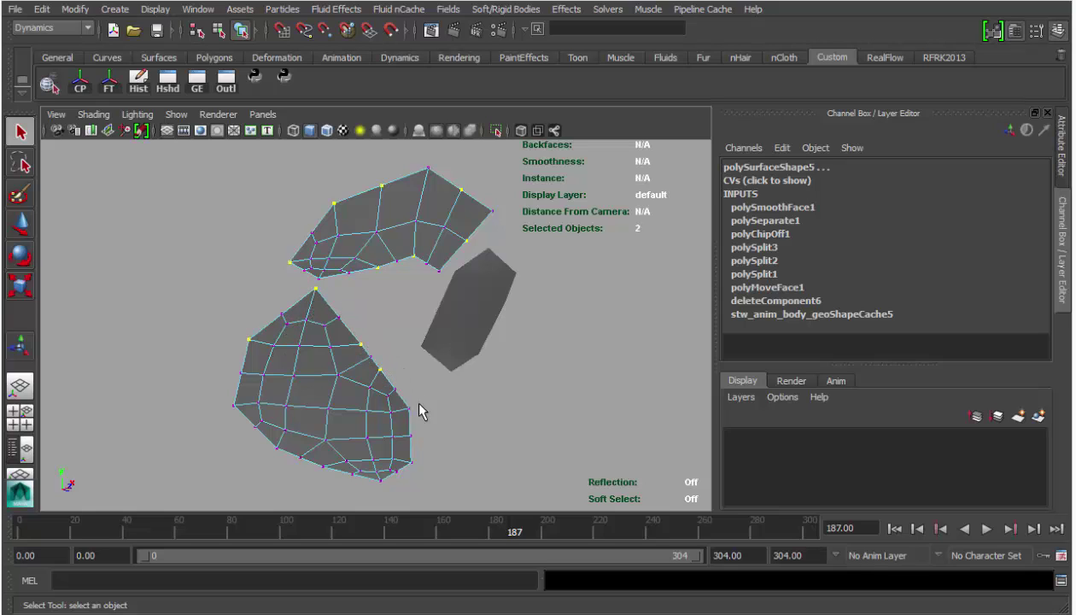
pyautogui.keyDown('shift'); pyautogui.moveTo(404, 401); pyautogui.dragTo(416, 417); pyautogui.keyUp('shift')
pyautogui.keyDown('shift'); pyautogui.moveTo(405, 456); pyautogui.dragTo(416, 467); pyautogui.keyUp('shift')
pyautogui.keyDown('shift'); pyautogui.click(379, 481); pyautogui.keyUp('shift')
pyautogui.keyDown('shift'); pyautogui.click(323, 469); pyautogui.keyUp('shift')
pyautogui.keyDown('shift'); pyautogui.click(277, 447); pyautogui.keyUp('shift')
pyautogui.keyDown('alt'); pyautogui.moveTo(258, 405); pyautogui.dragTo(276, 395); pyautogui.keyUp('alt')
pyautogui.keyDown('alt'); pyautogui.moveTo(348, 339); pyautogui.dragTo(362, 334, button='right'); pyautogui.keyUp('alt')
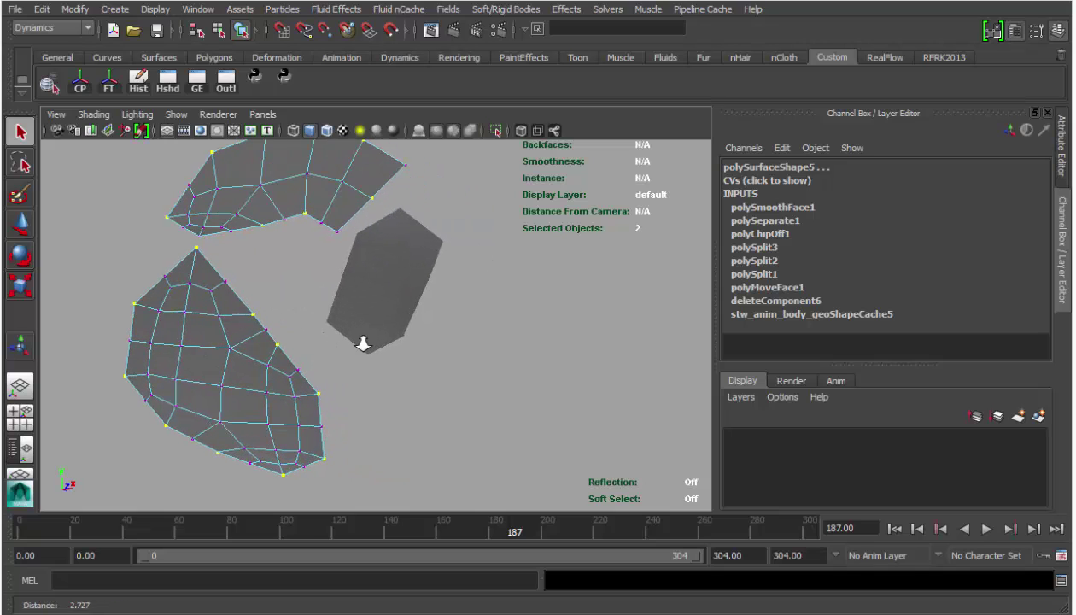
# - Add spaced border vertices around the small elongated patch to the vertex selection
pyautogui.keyDown('alt'); pyautogui.moveTo(360, 329); pyautogui.dragTo(378, 350, button='middle'); pyautogui.keyUp('alt')
pyautogui.keyDown('shift'); pyautogui.click(359, 319); pyautogui.keyUp('shift')
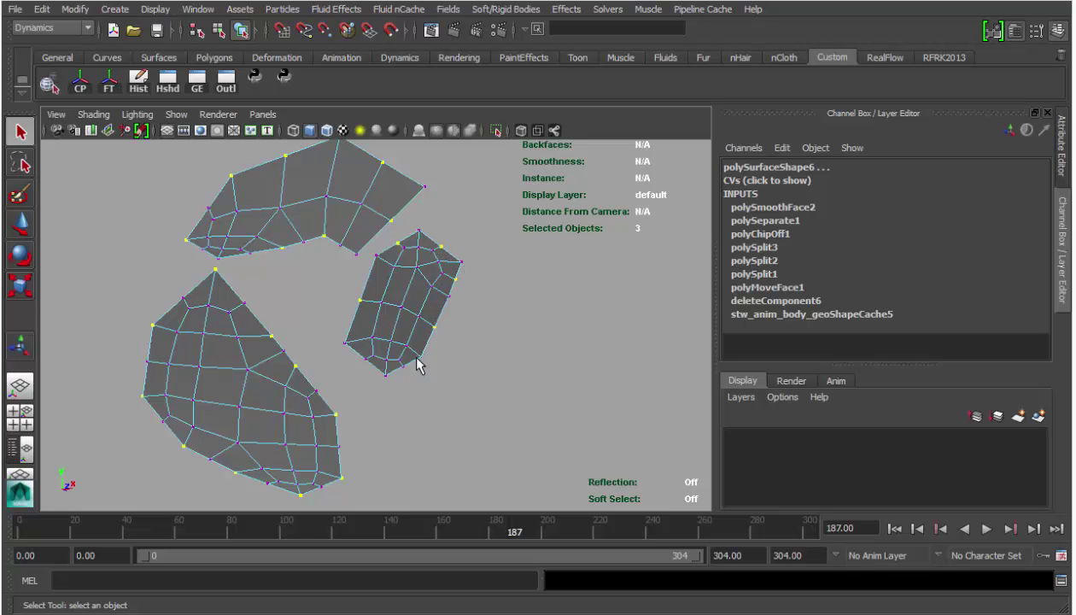
pyautogui.keyDown('alt'); pyautogui.moveTo(409, 378); pyautogui.dragTo(362, 357); pyautogui.keyUp('alt')
pyautogui.scroll(-1, 356, 366)
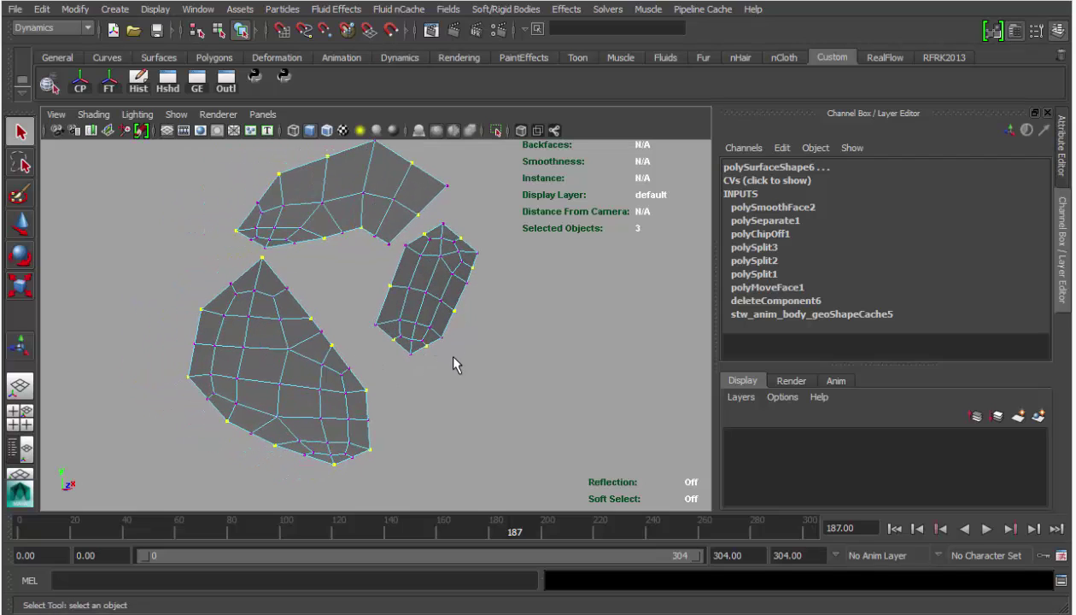
# - Apply Average Vertices to the selected border vertices three times to round the outlines of the patches
pyautogui.keyDown('shift'); pyautogui.rightClick(433, 304); pyautogui.keyUp('shift')
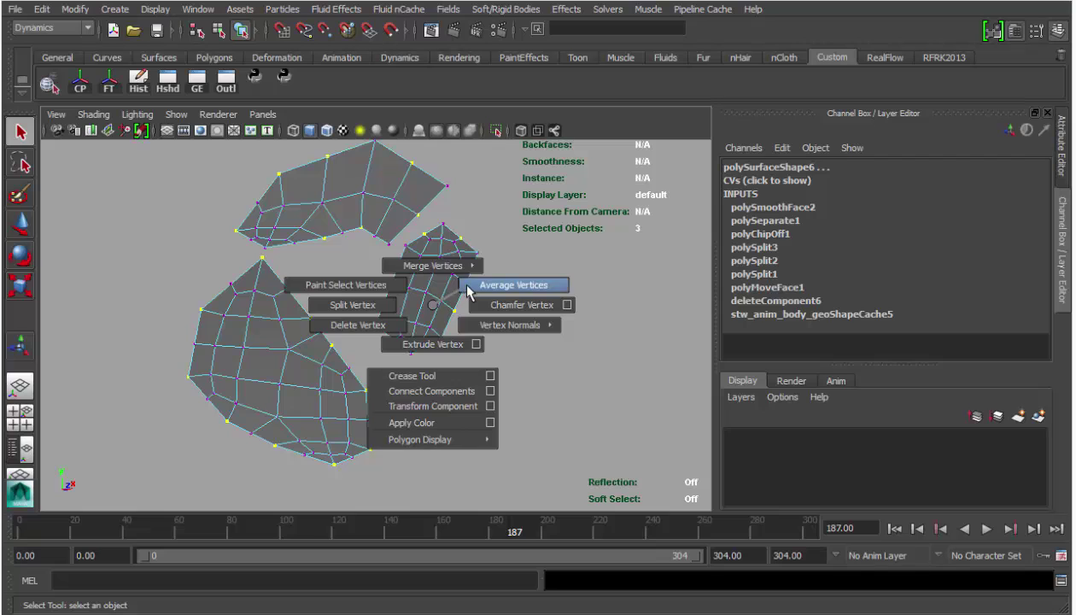
pyautogui.click(473, 284)
pyautogui.keyDown('alt'); pyautogui.moveTo(473, 305); pyautogui.dragTo(467, 293); pyautogui.keyUp('alt')
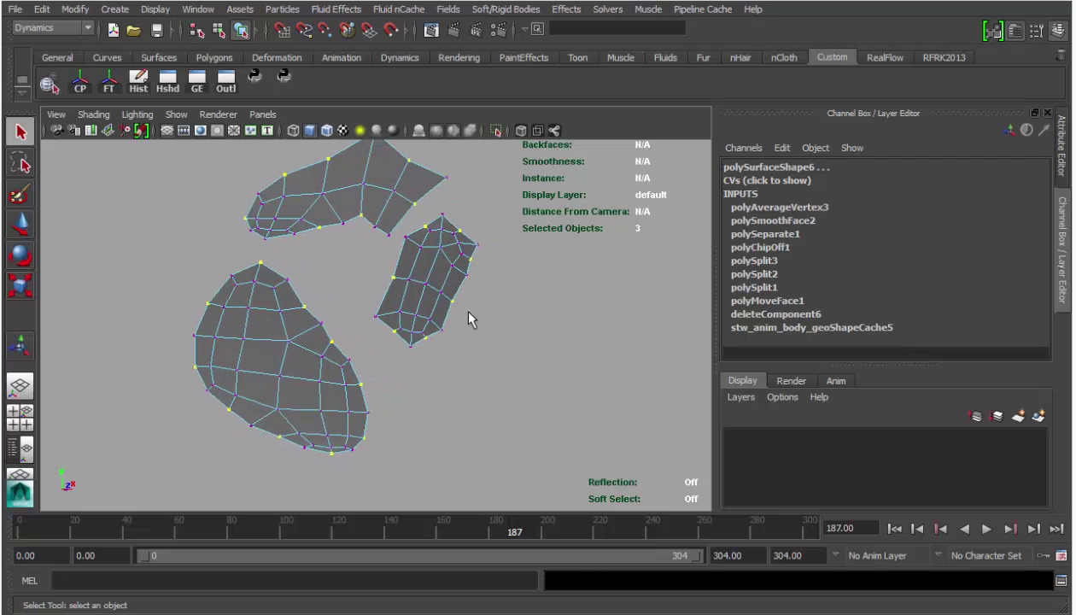
pyautogui.press('g')
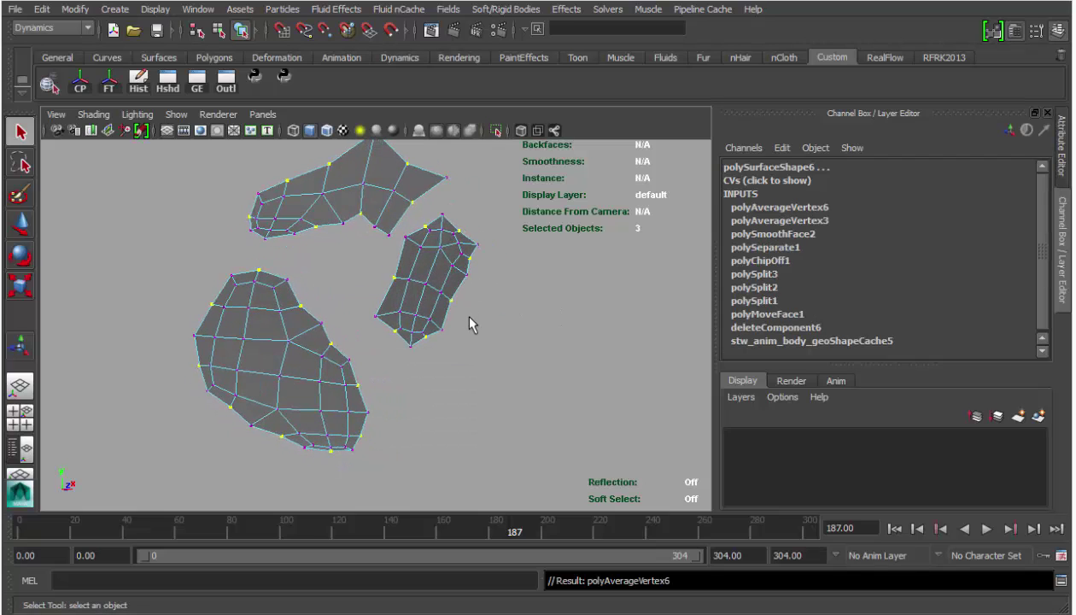
pyautogui.press('g')
pyautogui.keyDown('alt'); pyautogui.moveTo(456, 329); pyautogui.dragTo(444, 256, button='right'); pyautogui.keyUp('alt')
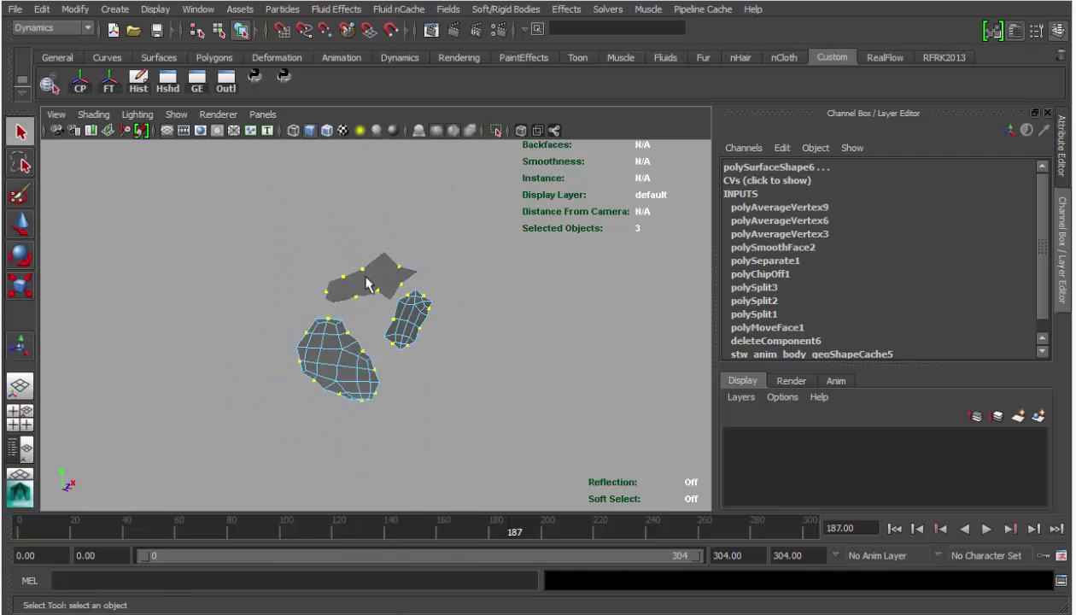
# - Select the three patches as objects and turn off isolated display to show the whole character
pyautogui.click(323, 342)
pyautogui.keyDown('shift'); pyautogui.click(384, 291); pyautogui.keyUp('shift')
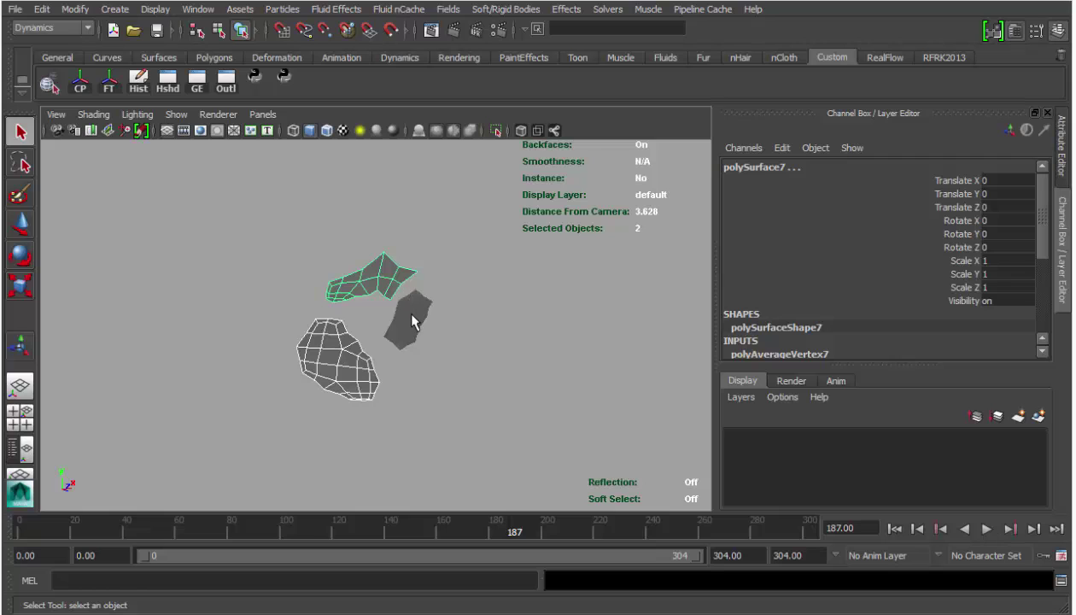
pyautogui.keyDown('shift'); pyautogui.click(412, 321); pyautogui.keyUp('shift')
pyautogui.keyDown('alt'); pyautogui.moveTo(392, 322); pyautogui.dragTo(381, 287); pyautogui.keyUp('alt')
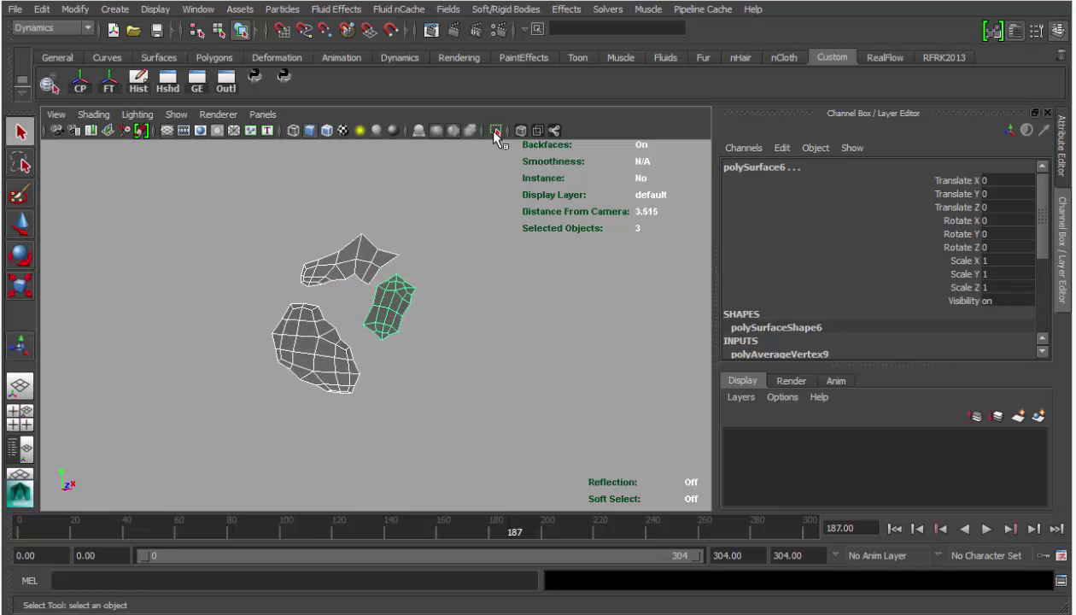
pyautogui.keyDown('alt'); pyautogui.moveTo(357, 327); pyautogui.dragTo(480, 227, button='middle'); pyautogui.keyUp('alt')
pyautogui.scroll(-8, 346, 278)
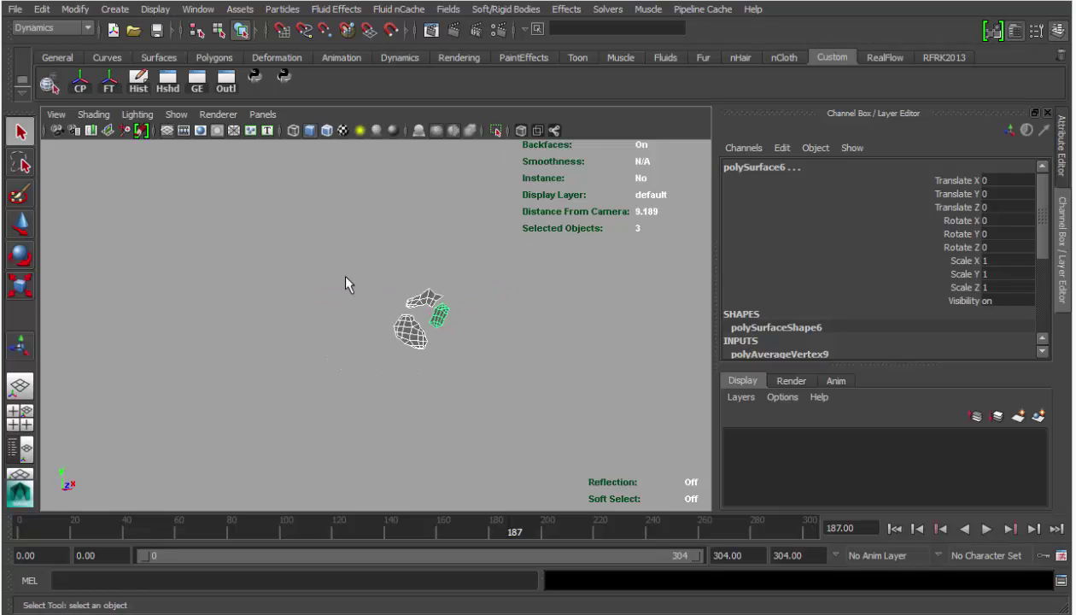
pyautogui.keyDown('alt'); pyautogui.moveTo(396, 287); pyautogui.dragTo(453, 267, button='middle'); pyautogui.keyUp('alt')
pyautogui.scroll(-2, 453, 276)
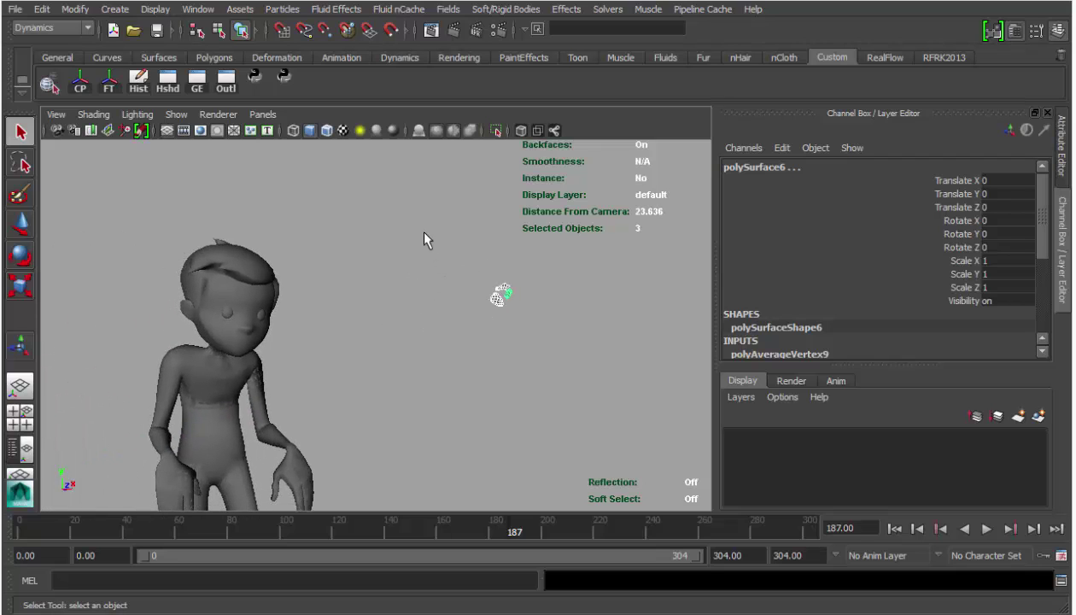
# - Select the headFX group and set its Translate X to 0 to bring the patches back onto the face
pyautogui.hotkey('shift', 'o')
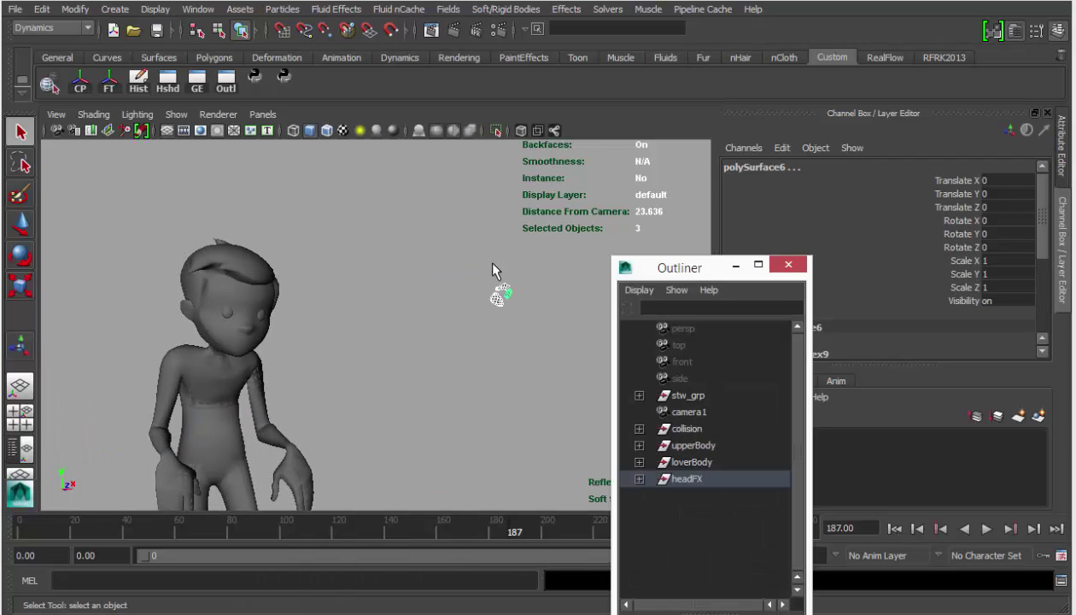
pyautogui.click(682, 475)
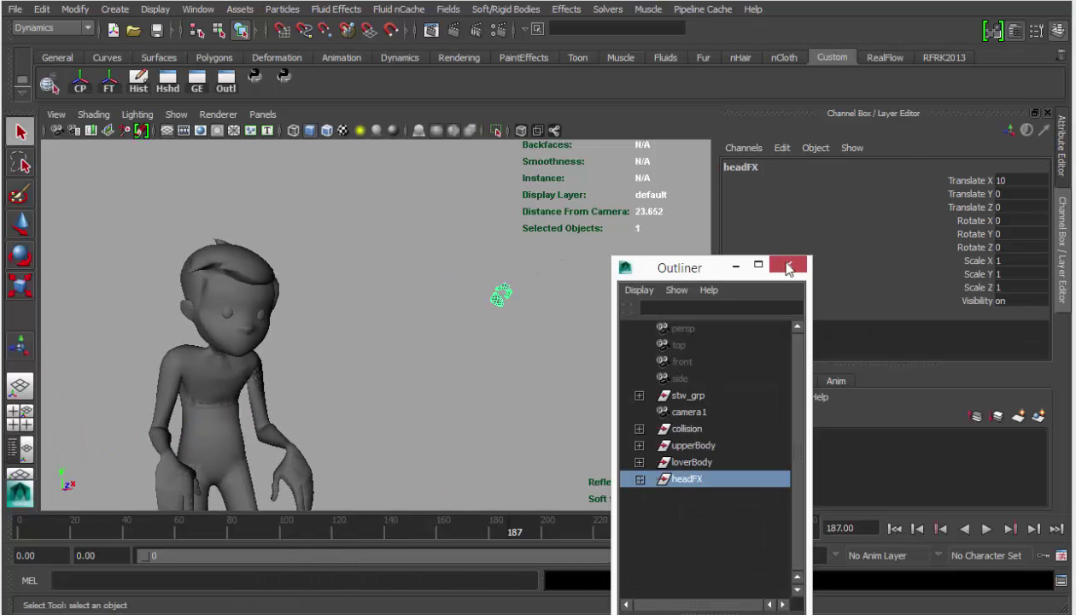
pyautogui.doubleClick(1017, 186)
pyautogui.write('0')
pyautogui.press('Return')
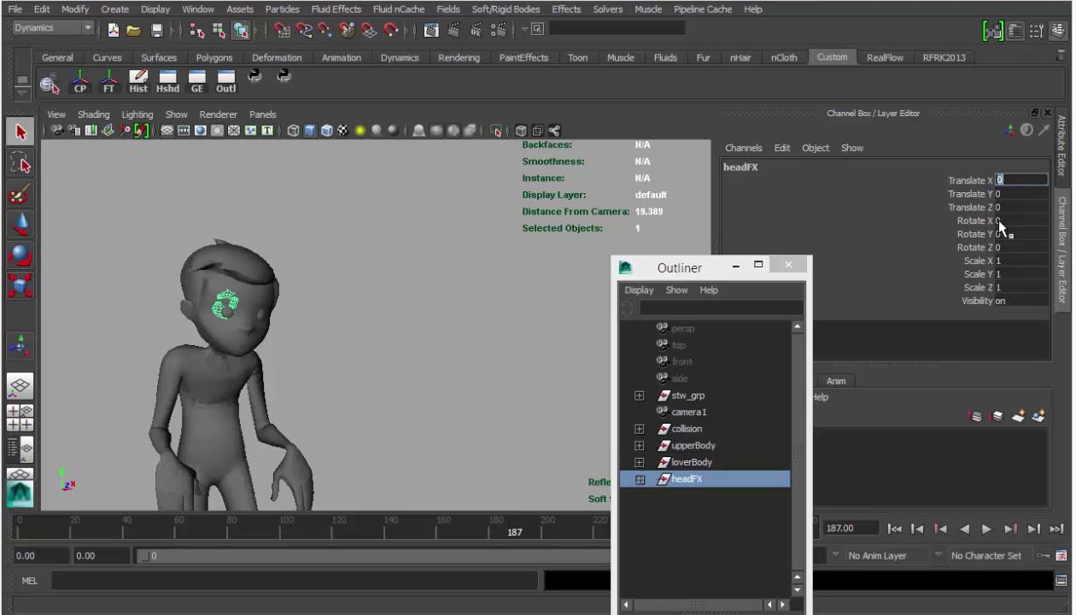
pyautogui.keyDown('alt'); pyautogui.moveTo(396, 375); pyautogui.dragTo(476, 336, button='middle'); pyautogui.keyUp('alt')
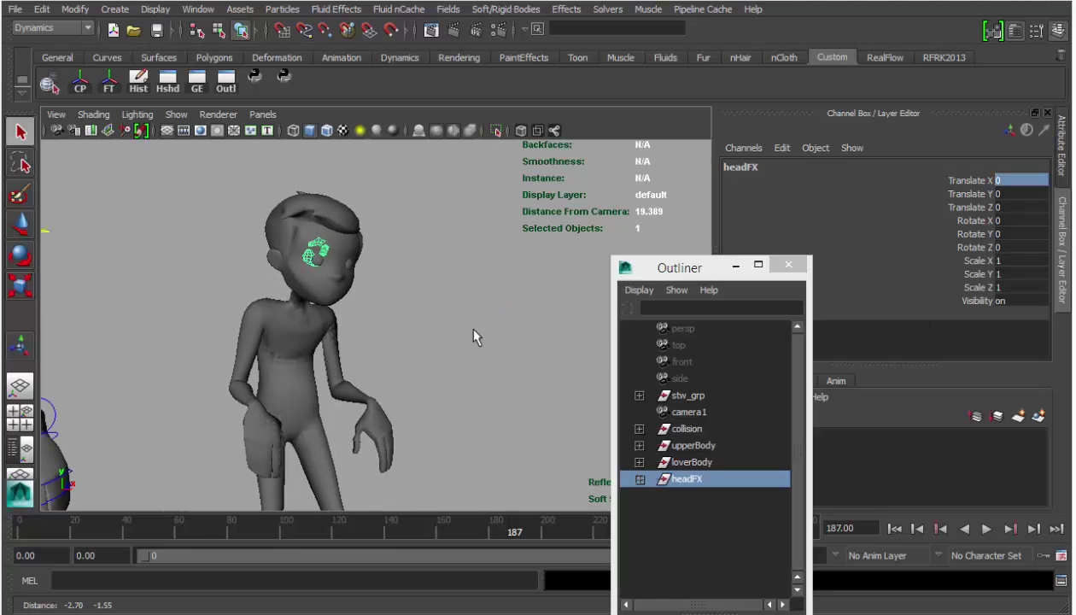
# - Isolate the collision and headFX groups in the viewport and clear the selection
pyautogui.click(690, 479)
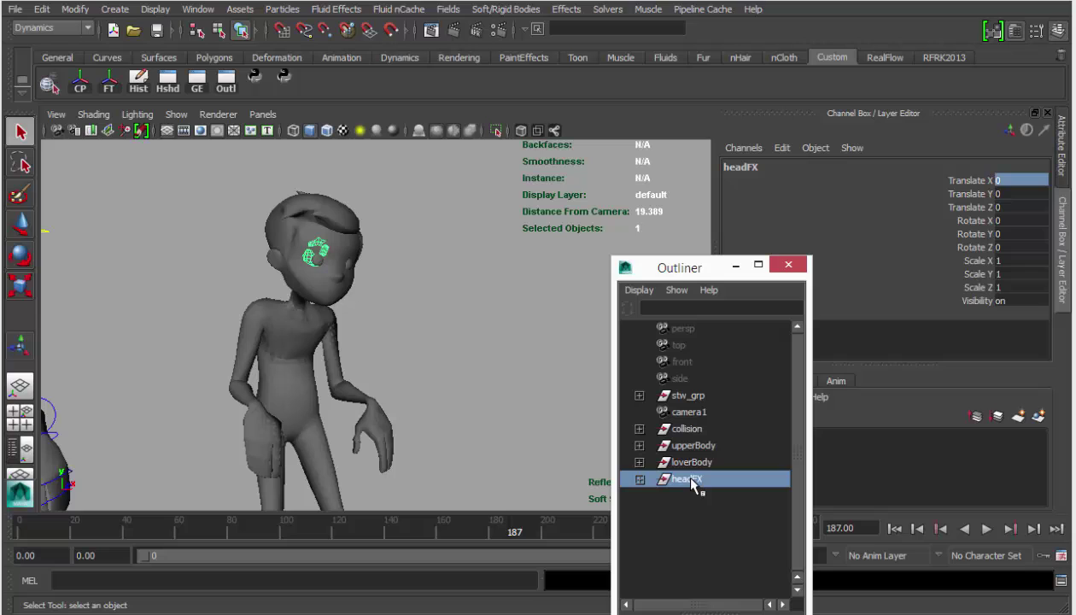
pyautogui.keyDown('ctrl'); pyautogui.click(689, 429); pyautogui.keyUp('ctrl')
pyautogui.click(495, 131)
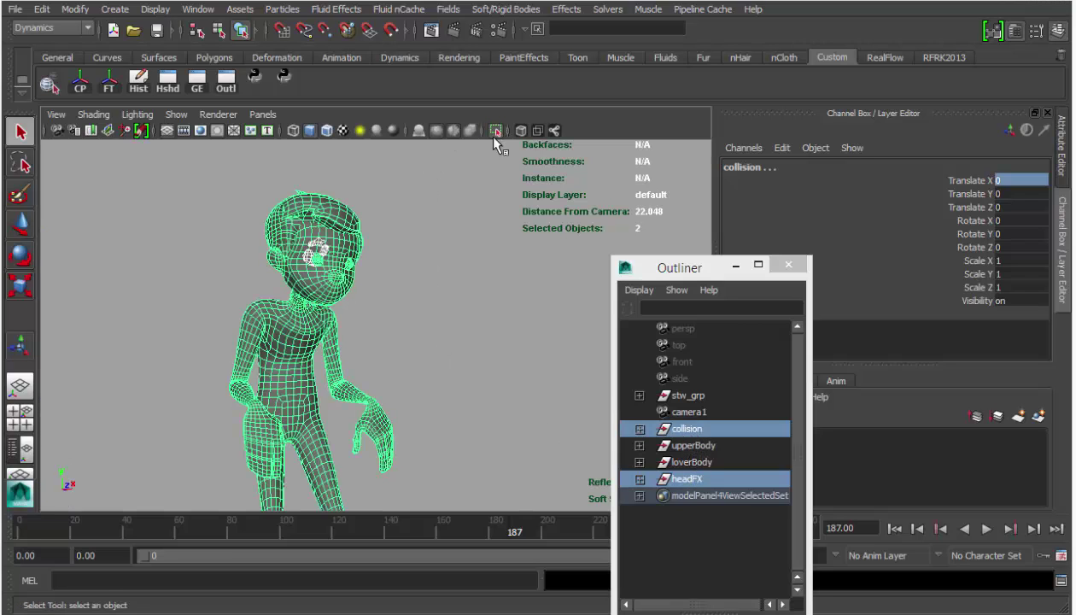
pyautogui.click(405, 265)
# - Inspect the collision head up close from several angles to see how the patches sit on the face
pyautogui.keyDown('alt'); pyautogui.moveTo(405, 265); pyautogui.dragTo(675, 289, button='right'); pyautogui.keyUp('alt')
pyautogui.keyDown('alt'); pyautogui.moveTo(335, 176); pyautogui.dragTo(467, 359, button='middle'); pyautogui.keyUp('alt')
pyautogui.scroll(3, 466, 369)
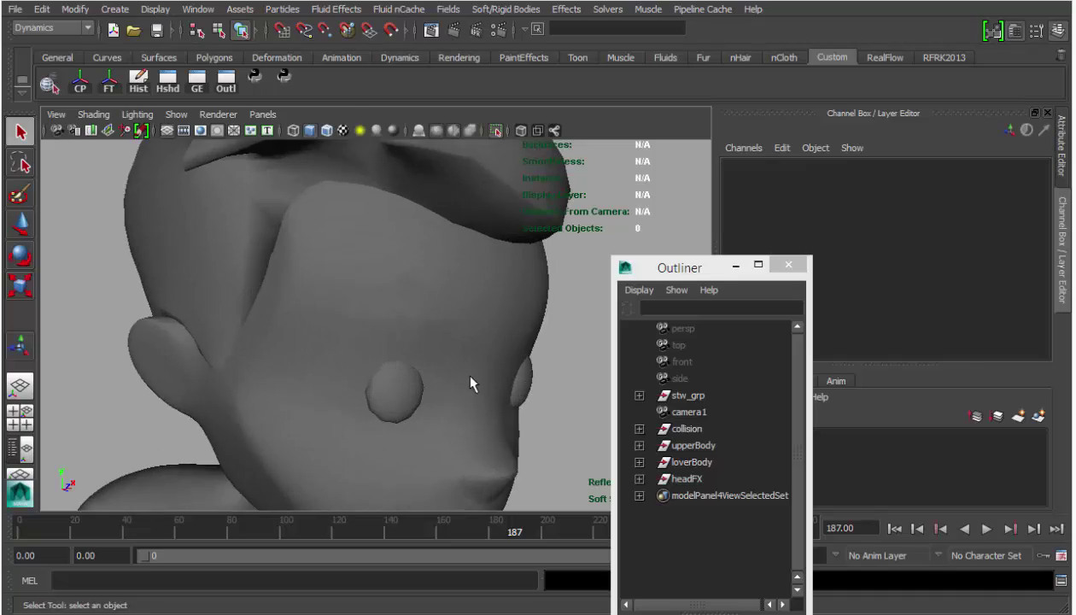
pyautogui.click(467, 374)
pyautogui.keyDown('alt'); pyautogui.moveTo(467, 374); pyautogui.dragTo(503, 317); pyautogui.keyUp('alt')
pyautogui.scroll(-5, 431, 354)
pyautogui.scroll(-4, 431, 353)
pyautogui.keyDown('alt'); pyautogui.moveTo(503, 318); pyautogui.dragTo(438, 393, button='middle'); pyautogui.keyUp('alt')
pyautogui.keyDown('alt'); pyautogui.moveTo(438, 393); pyautogui.dragTo(680, 421, button='right'); pyautogui.keyUp('alt')
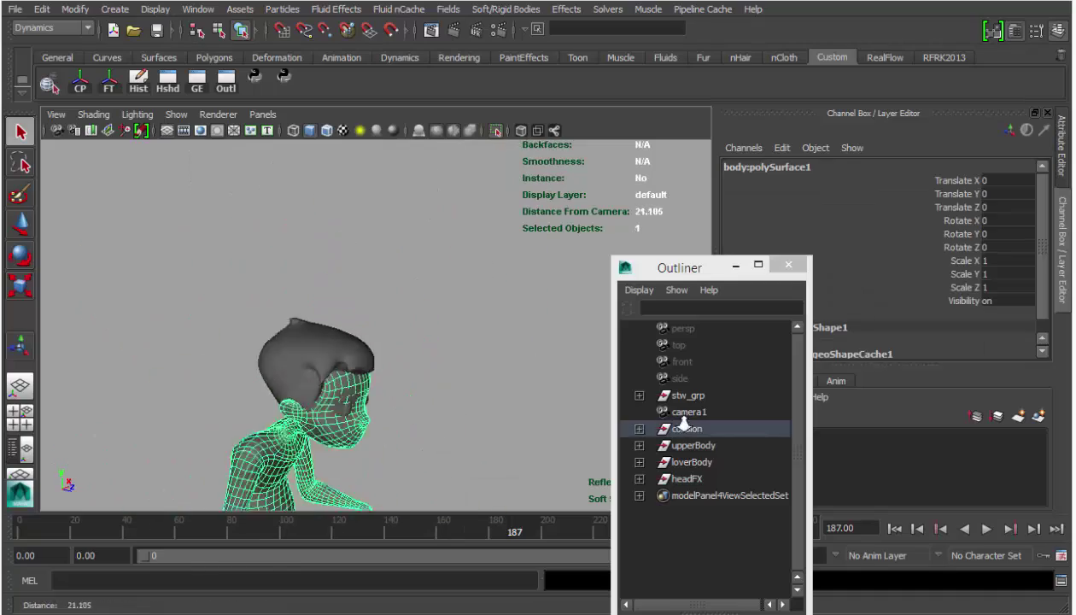
pyautogui.scroll(5, 479, 454)
pyautogui.keyDown('alt'); pyautogui.moveTo(479, 454); pyautogui.dragTo(475, 336, button='middle'); pyautogui.keyUp('alt')
pyautogui.moveTo(475, 335)
pyautogui.keyDown('alt'); pyautogui.mouseDown()
pyautogui.moveTo(455, 336)
pyautogui.moveTo(581, 348)
pyautogui.moveTo(455, 342)
pyautogui.mouseUp(); pyautogui.keyUp('alt')
pyautogui.scroll(3, 582, 348)
pyautogui.keyDown('alt'); pyautogui.moveTo(455, 341); pyautogui.dragTo(500, 348, button='right'); pyautogui.keyUp('alt')
pyautogui.keyDown('alt'); pyautogui.moveTo(500, 349); pyautogui.dragTo(521, 342); pyautogui.keyUp('alt')
# - Select the upper patch and examine its distance from the face surface from the side and front
pyautogui.click(481, 197)
pyautogui.keyDown('alt'); pyautogui.moveTo(495, 210); pyautogui.dragTo(511, 221); pyautogui.keyUp('alt')
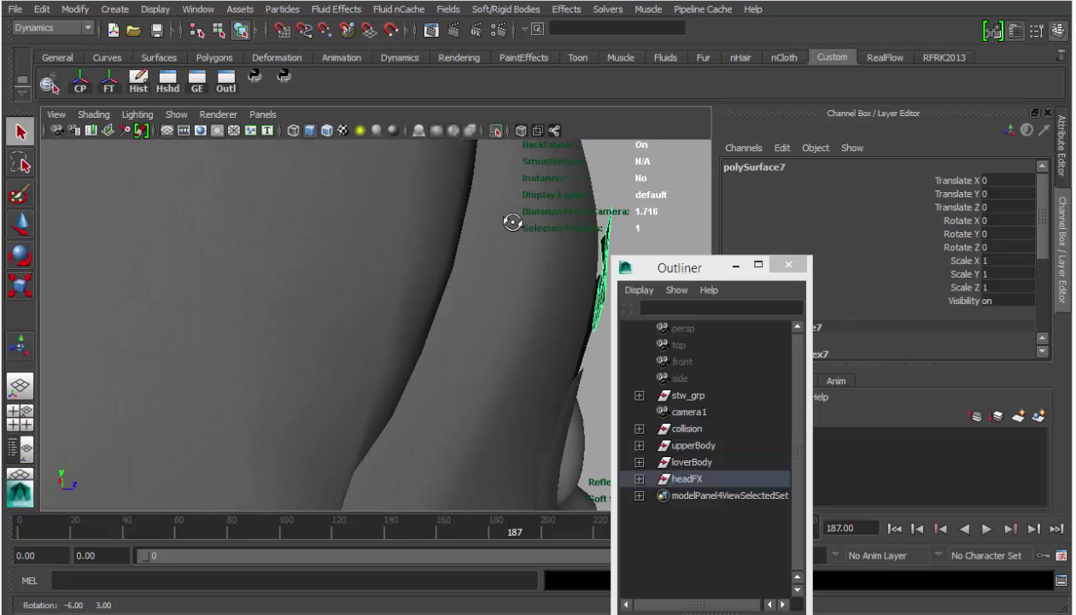
pyautogui.keyDown('alt'); pyautogui.moveTo(512, 222); pyautogui.dragTo(506, 269, button='middle'); pyautogui.keyUp('alt')
pyautogui.keyDown('alt'); pyautogui.moveTo(507, 270); pyautogui.dragTo(196, 316); pyautogui.keyUp('alt')
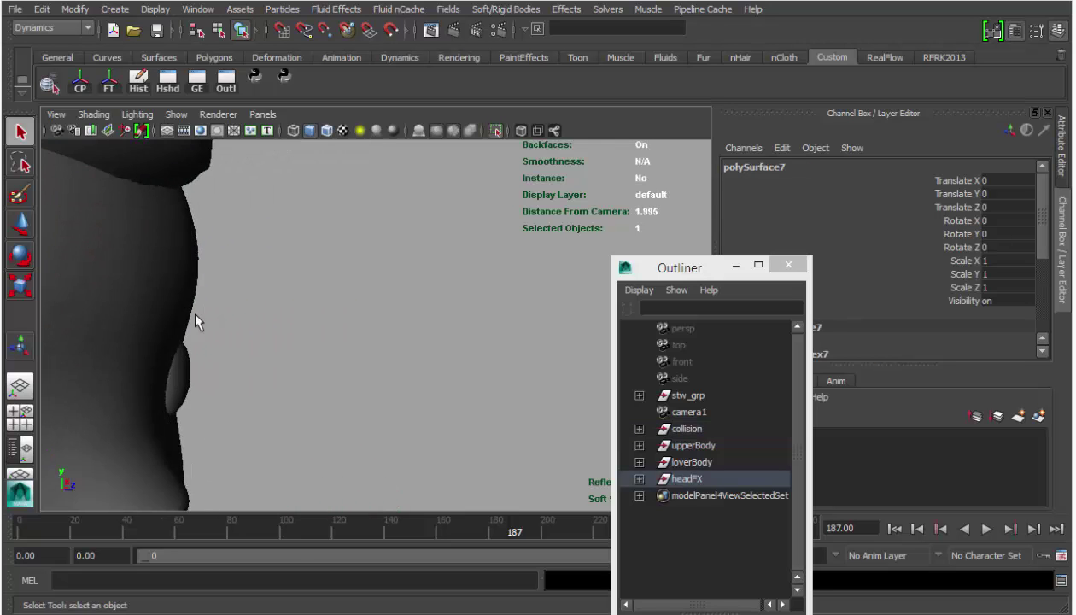
pyautogui.keyDown('alt'); pyautogui.moveTo(196, 315); pyautogui.dragTo(394, 274, button='middle'); pyautogui.keyUp('alt')
pyautogui.keyDown('alt'); pyautogui.moveTo(394, 273); pyautogui.dragTo(270, 292, button='right'); pyautogui.keyUp('alt')
pyautogui.keyDown('alt'); pyautogui.moveTo(270, 292); pyautogui.dragTo(355, 308); pyautogui.keyUp('alt')
# - Add the other two patches to the selection and create nCloth from all three
pyautogui.keyDown('shift'); pyautogui.click(332, 327); pyautogui.keyUp('shift')
pyautogui.keyDown('shift'); pyautogui.click(386, 297); pyautogui.keyUp('shift')
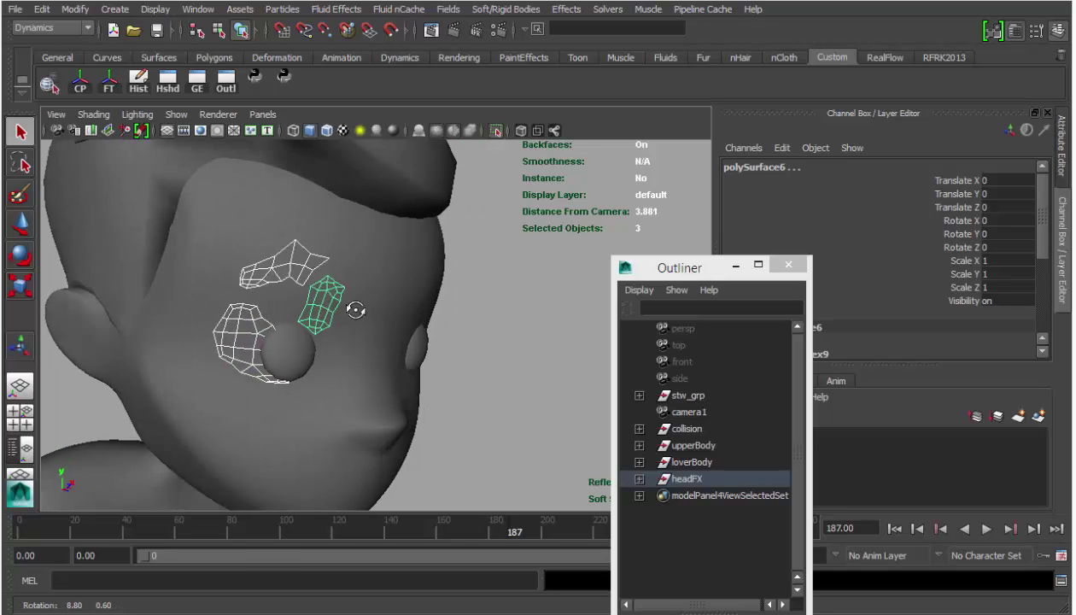
pyautogui.keyDown('alt'); pyautogui.moveTo(351, 315); pyautogui.dragTo(366, 305, button='middle'); pyautogui.keyUp('alt')
pyautogui.press('space')
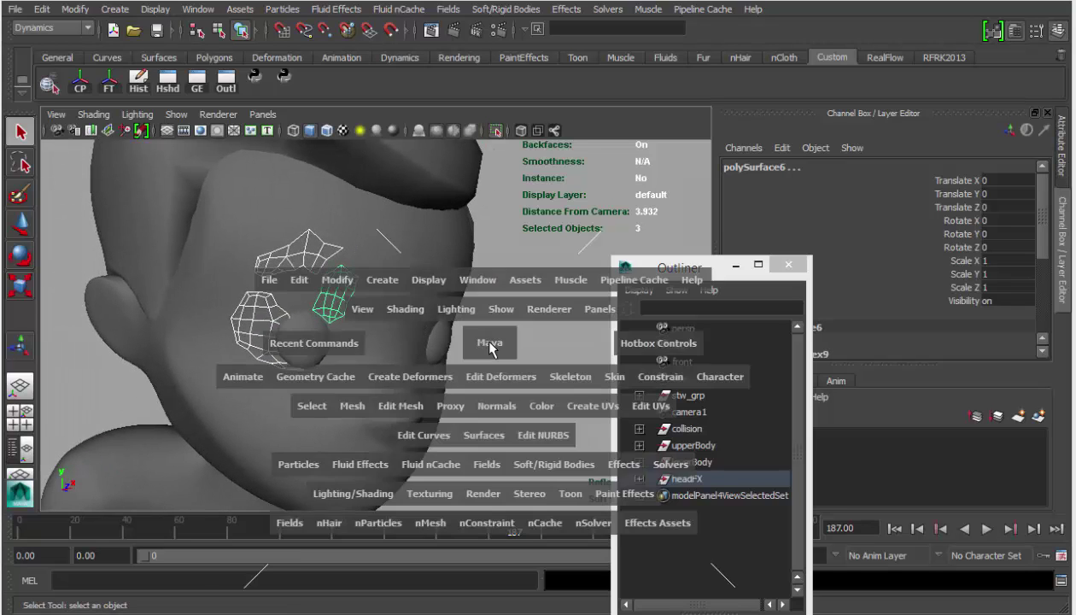
pyautogui.press('space')
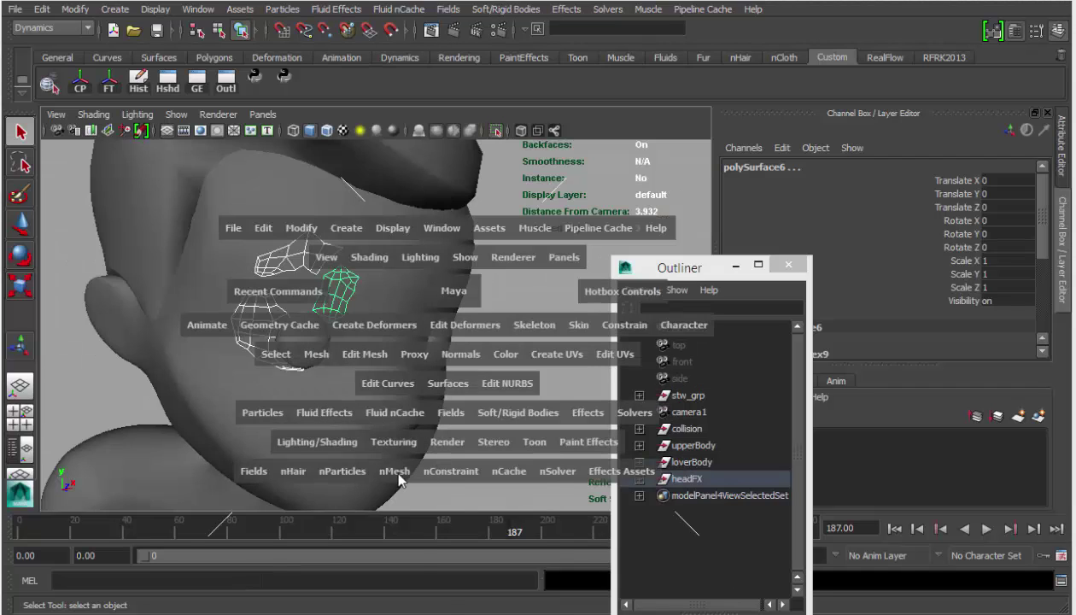
pyautogui.moveTo(400, 480); pyautogui.dragTo(423, 515)
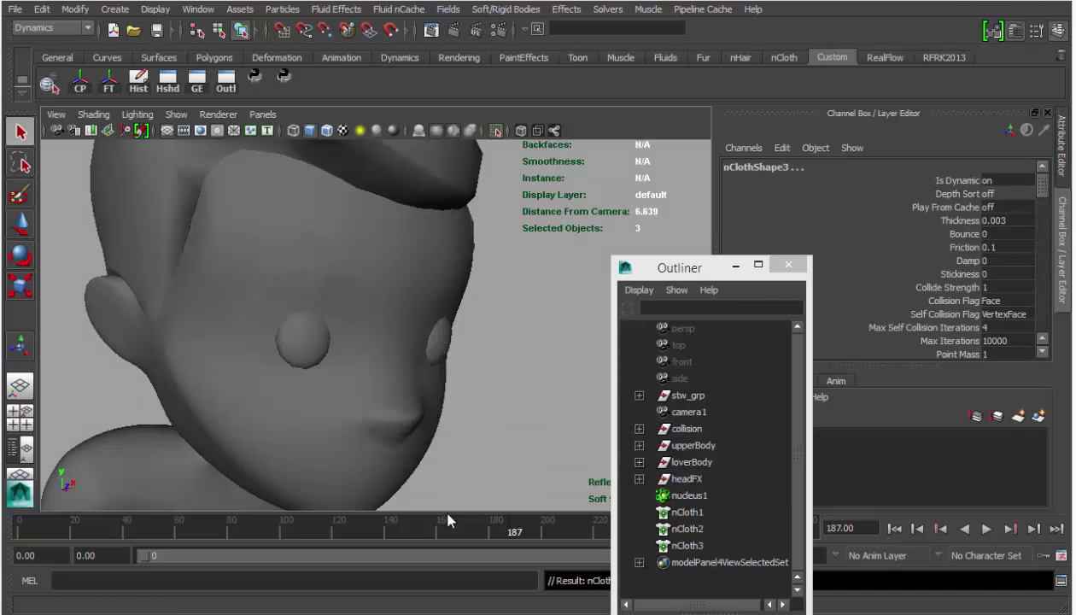
# - Select the three nCloth face patches and assign a new Blinn material to them
pyautogui.click(308, 261)
pyautogui.keyDown('shift'); pyautogui.click(332, 294); pyautogui.keyUp('shift')
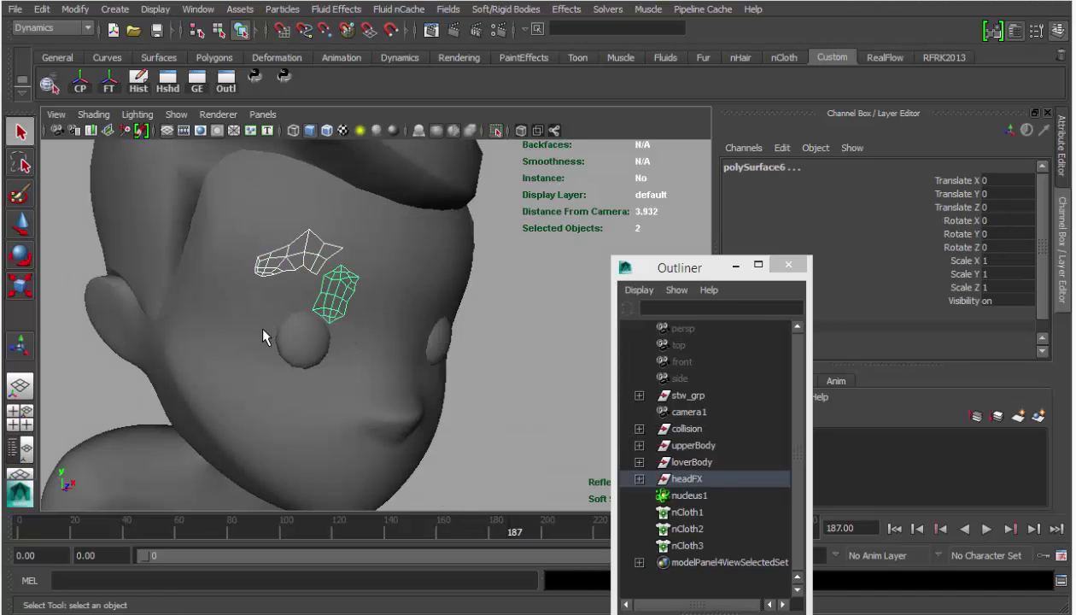
pyautogui.keyDown('shift'); pyautogui.click(258, 323); pyautogui.keyUp('shift')
pyautogui.moveTo(299, 257); pyautogui.dragTo(295, 583, button='right')
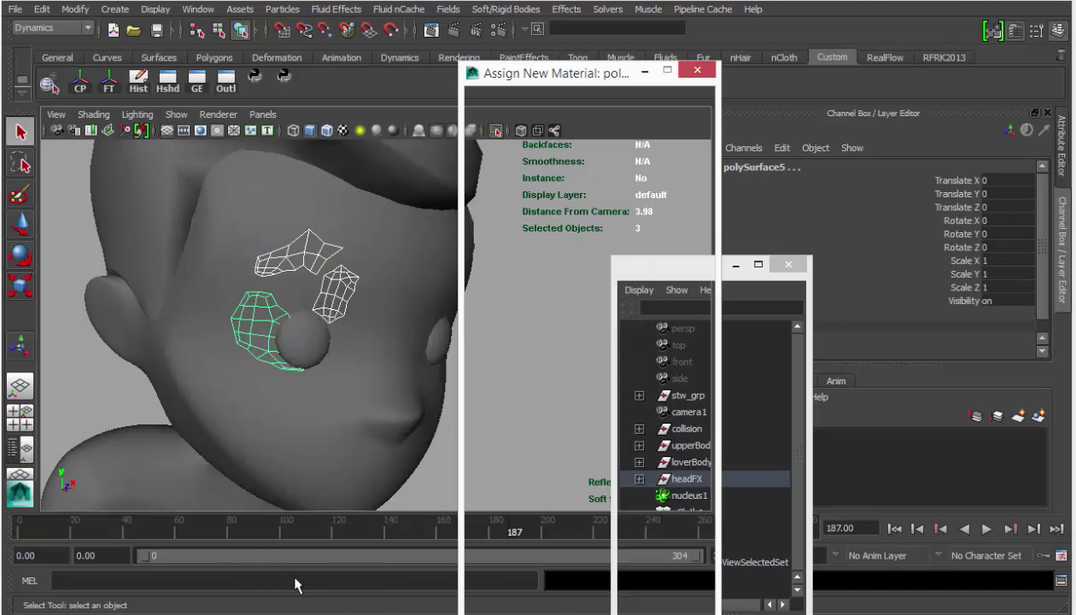
pyautogui.click(587, 170)
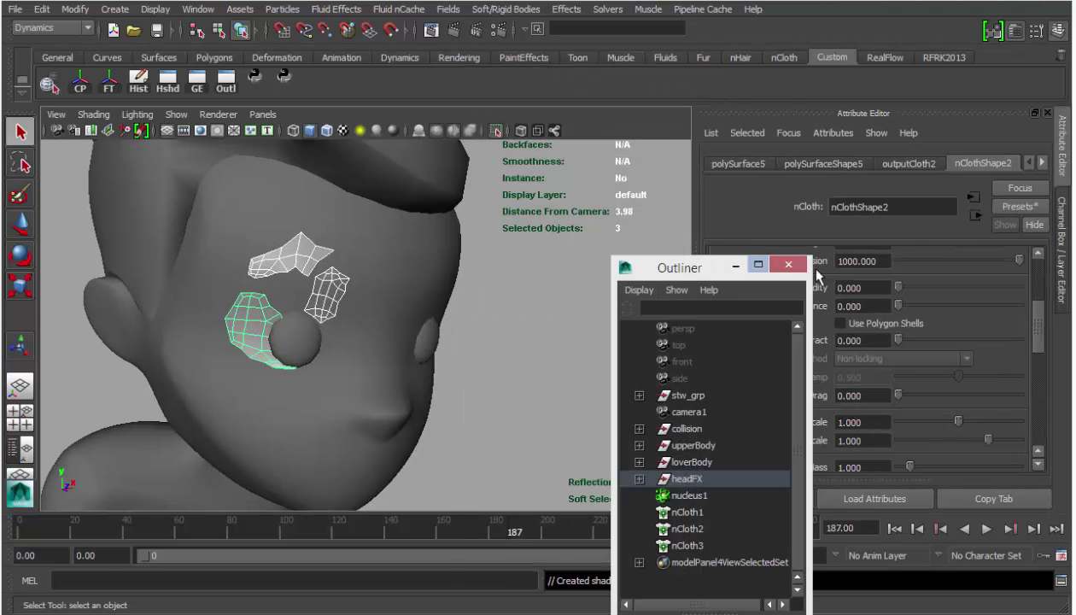
pyautogui.click(788, 265)
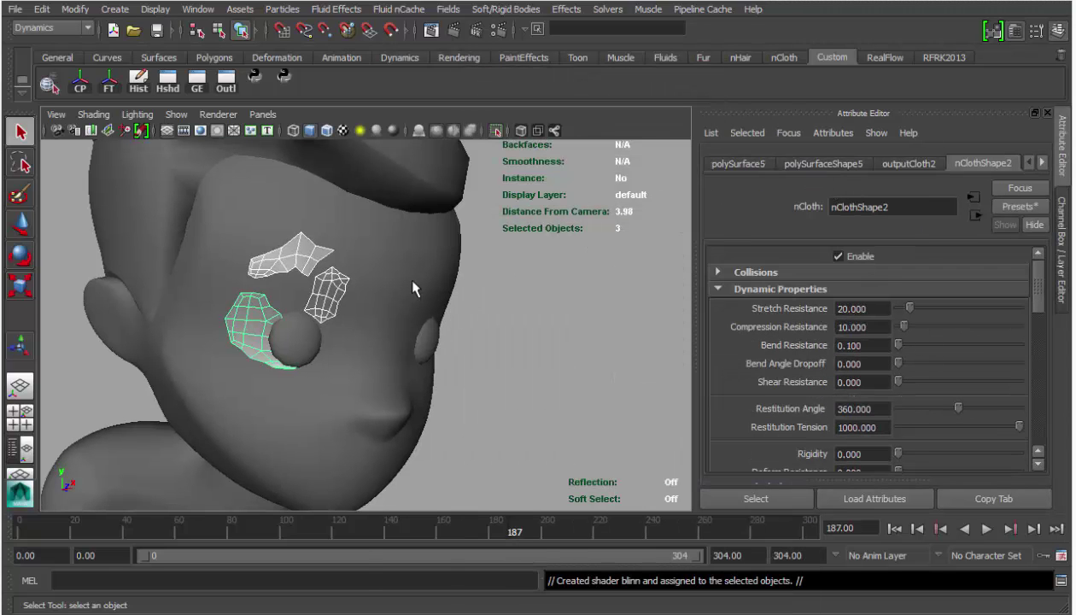
# - Set the color of the patches' new Blinn material to pure blue
pyautogui.moveTo(296, 265); pyautogui.dragTo(296, 572, button='right')
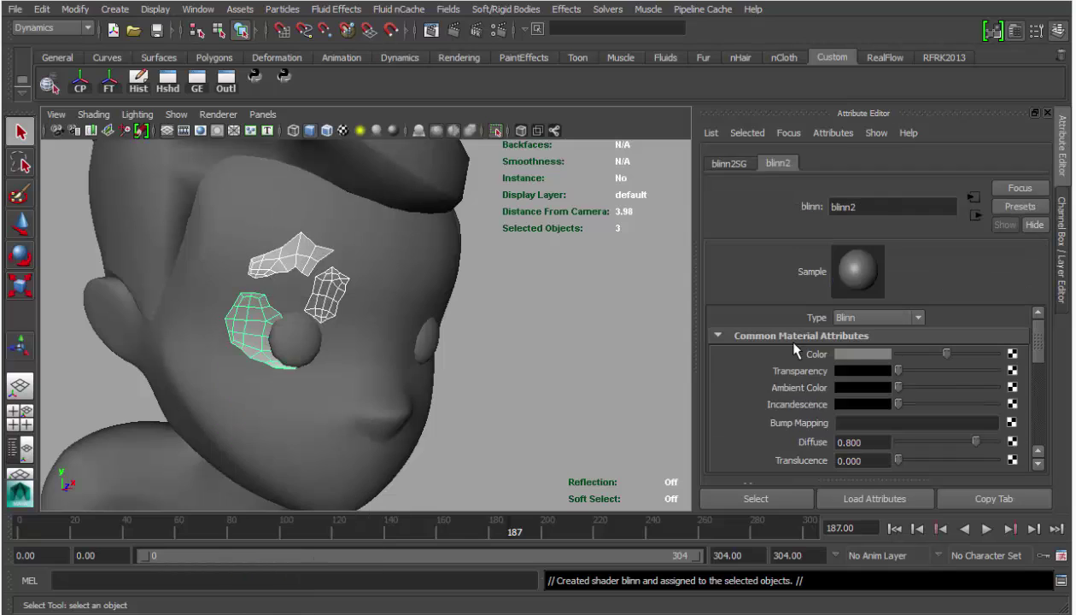
pyautogui.click(857, 352)
pyautogui.click(853, 306)
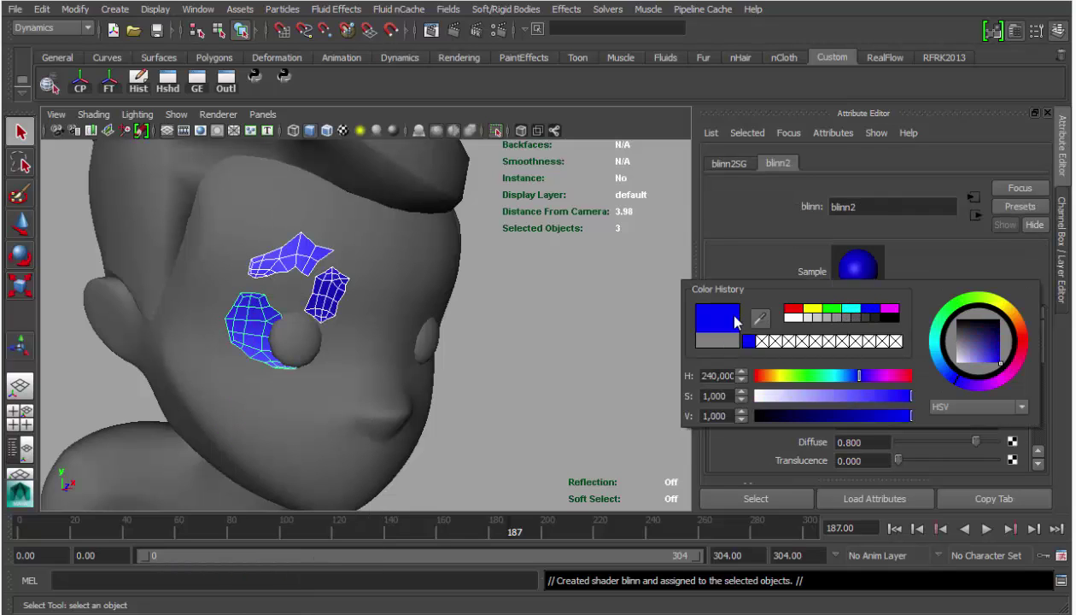
# - Clear the selection, return to frame 0 and play the simulation briefly to see how the patches behave on the body
pyautogui.keyDown('alt'); pyautogui.moveTo(504, 282); pyautogui.dragTo(252, 416); pyautogui.keyUp('alt')
pyautogui.click(561, 273)
pyautogui.click(894, 529)
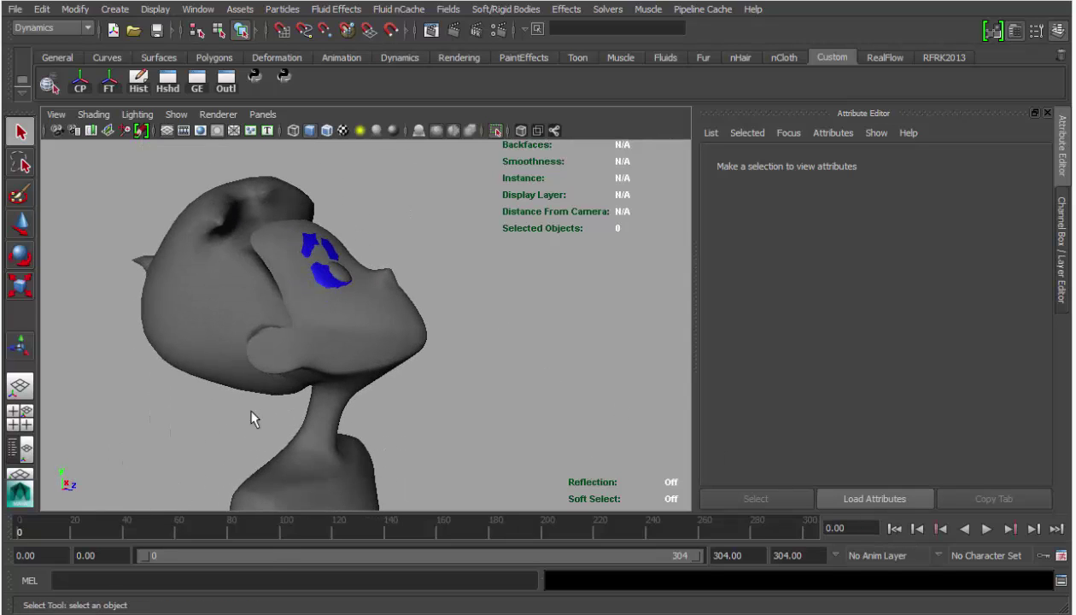
pyautogui.hotkey('alt', 'v')
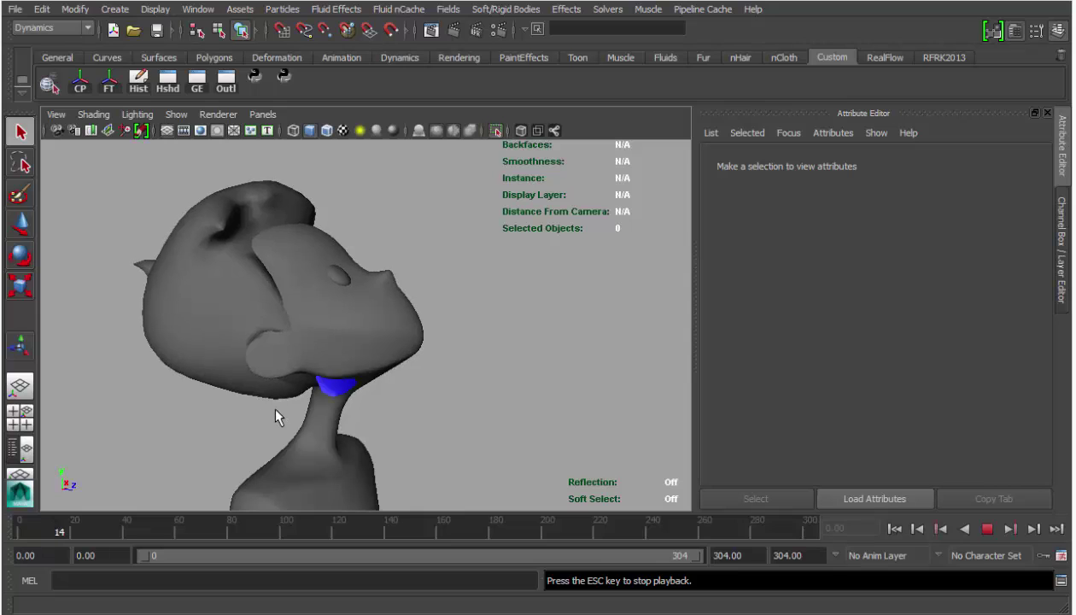
pyautogui.press('Escape')
pyautogui.keyDown('alt'); pyautogui.moveTo(360, 373); pyautogui.dragTo(299, 306, button='middle'); pyautogui.keyUp('alt')
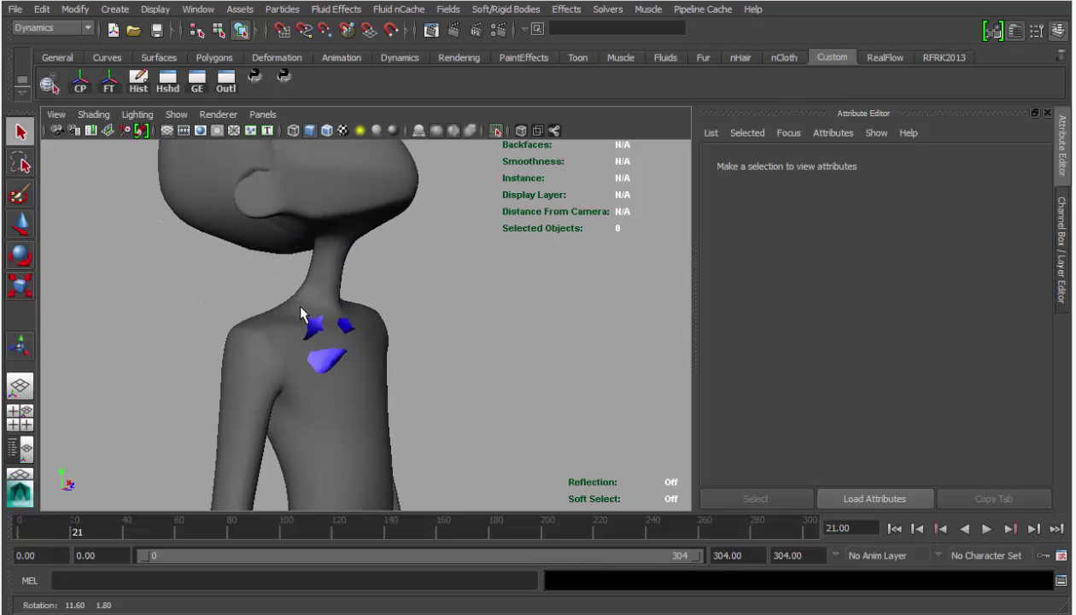
# - Select all three fallen patches, return to frame 0 and examine their nCloth dynamic properties
pyautogui.click(317, 357)
pyautogui.keyDown('shift'); pyautogui.click(340, 327); pyautogui.keyUp('shift')
pyautogui.keyDown('alt'); pyautogui.moveTo(385, 312); pyautogui.dragTo(677, 305); pyautogui.keyUp('alt')
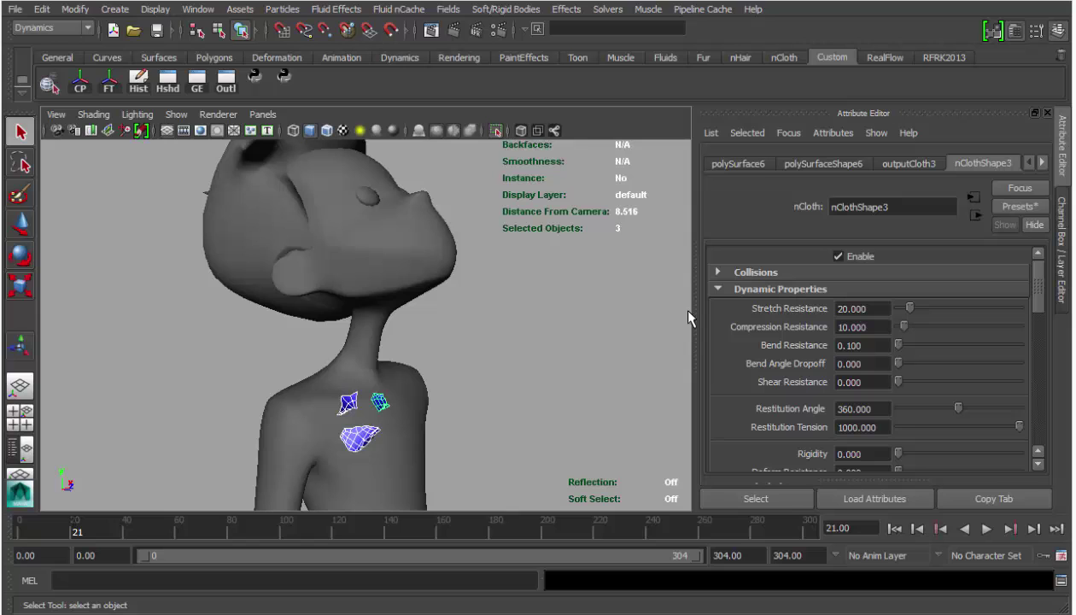
pyautogui.click(894, 529)
pyautogui.keyDown('alt'); pyautogui.moveTo(441, 277); pyautogui.dragTo(443, 331); pyautogui.keyUp('alt')
pyautogui.keyDown('alt'); pyautogui.moveTo(442, 325); pyautogui.dragTo(612, 362, button='right'); pyautogui.keyUp('alt')
pyautogui.keyDown('alt'); pyautogui.moveTo(521, 256); pyautogui.dragTo(484, 317, button='middle'); pyautogui.keyUp('alt')
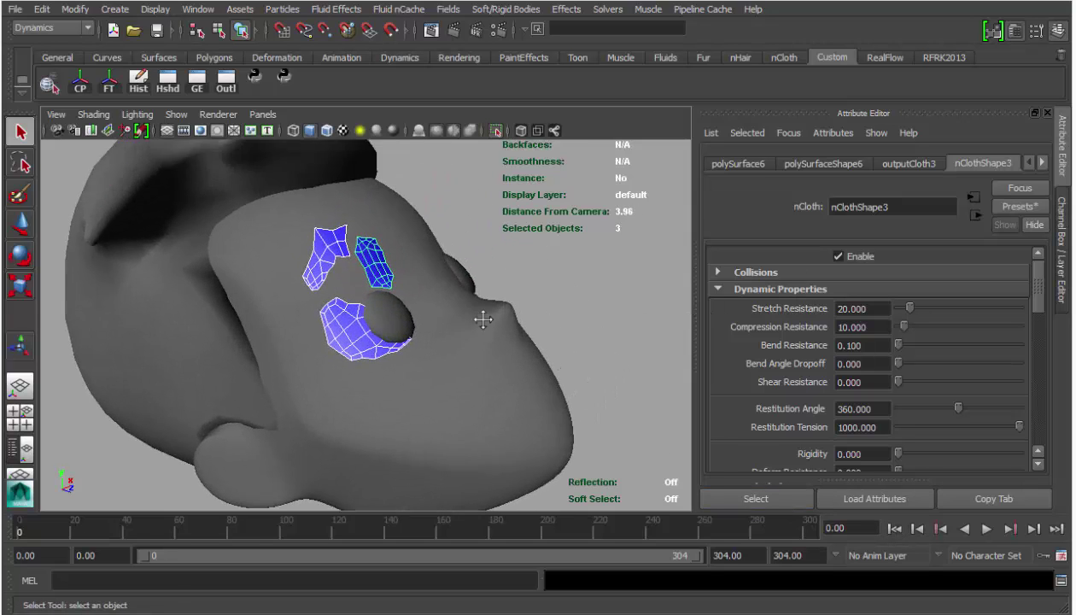
pyautogui.keyDown('alt'); pyautogui.moveTo(483, 317); pyautogui.dragTo(800, 214, button='right'); pyautogui.keyUp('alt')
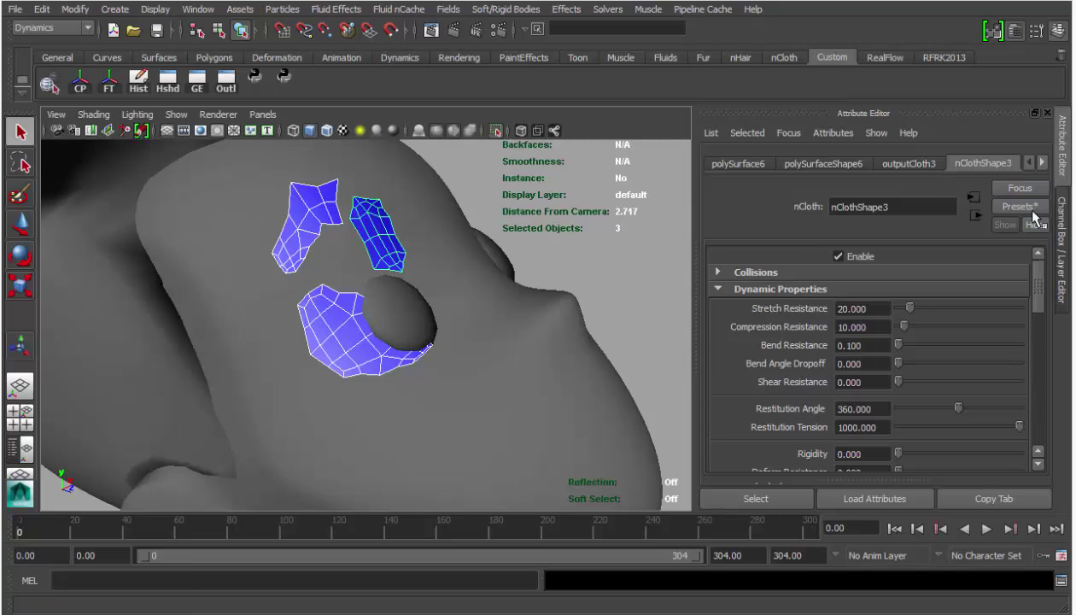
pyautogui.moveTo(1041, 277); pyautogui.dragTo(1043, 279)
pyautogui.scroll(-5, 1042, 288)
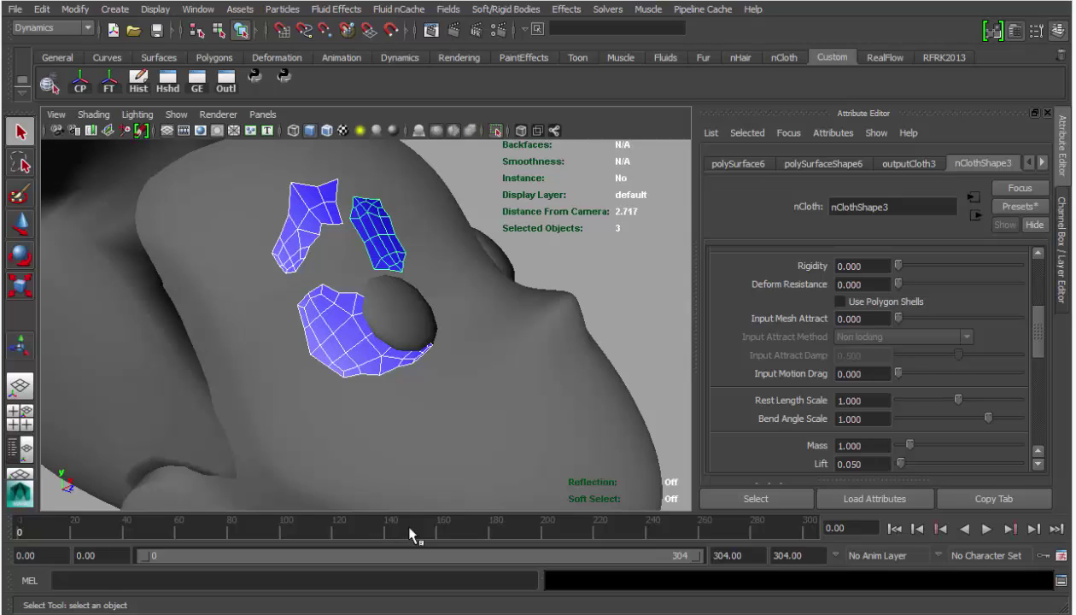
# - Select the patches one at a time to compare the nCloth dynamic properties of each
pyautogui.keyDown('alt'); pyautogui.moveTo(385, 468); pyautogui.dragTo(450, 316, button='right'); pyautogui.keyUp('alt')
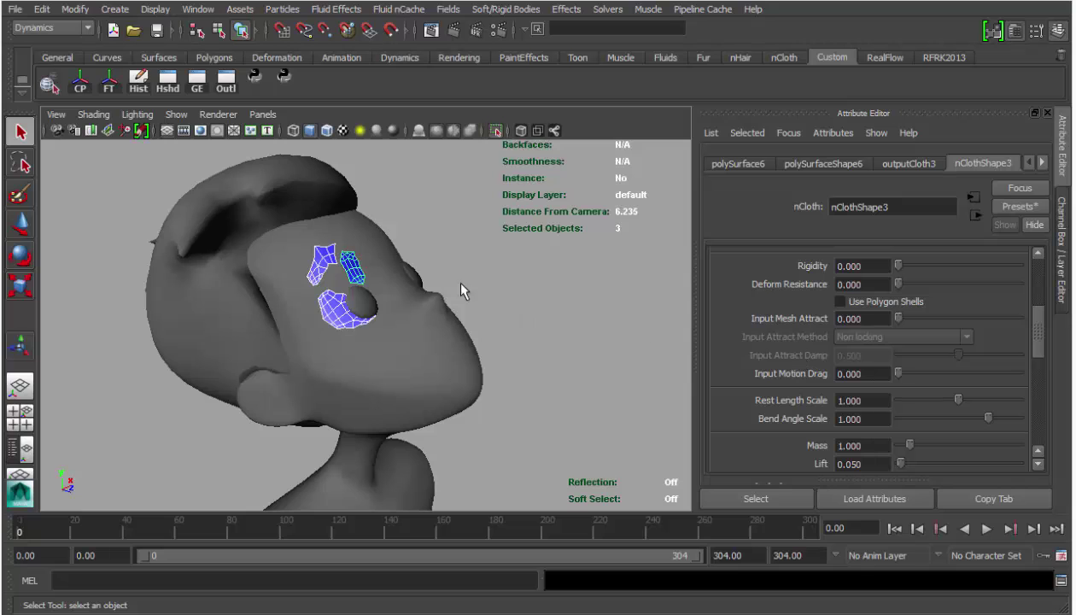
pyautogui.keyDown('alt'); pyautogui.moveTo(396, 269); pyautogui.dragTo(314, 286); pyautogui.keyUp('alt')
pyautogui.keyDown('alt'); pyautogui.moveTo(314, 286); pyautogui.dragTo(402, 348, button='right'); pyautogui.keyUp('alt')
pyautogui.keyDown('alt'); pyautogui.moveTo(401, 348); pyautogui.dragTo(354, 362); pyautogui.keyUp('alt')
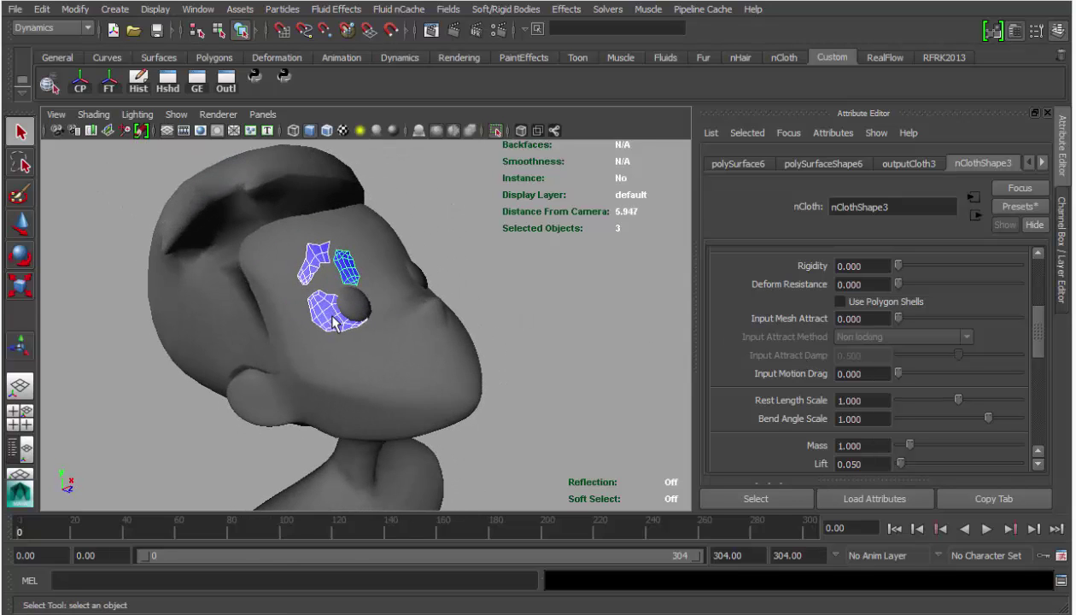
pyautogui.click(333, 322)
pyautogui.click(344, 275)
pyautogui.click(313, 261)
pyautogui.click(333, 313)
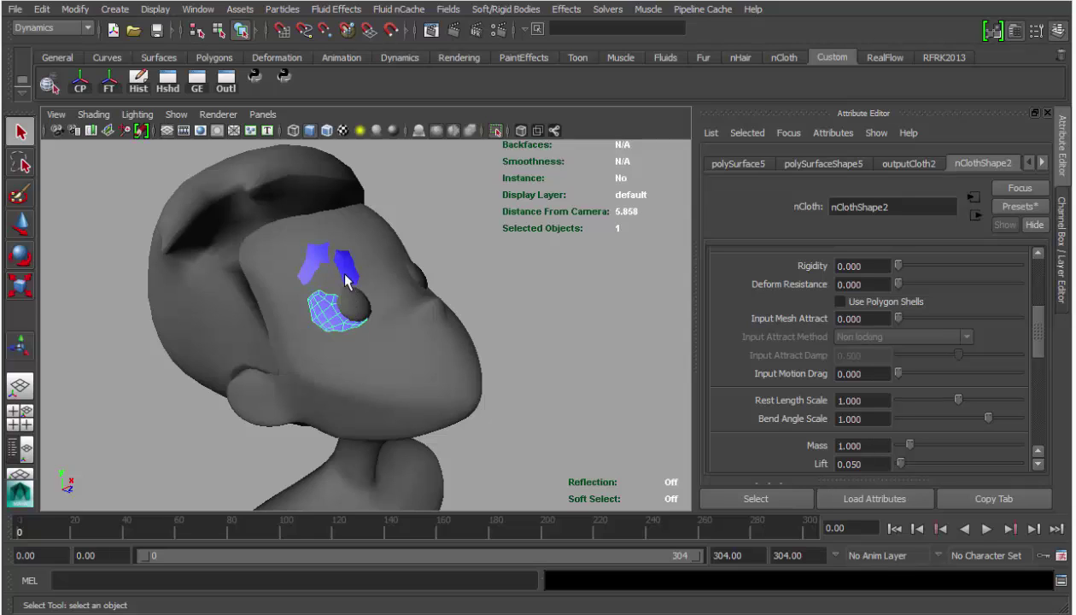
pyautogui.click(345, 275)
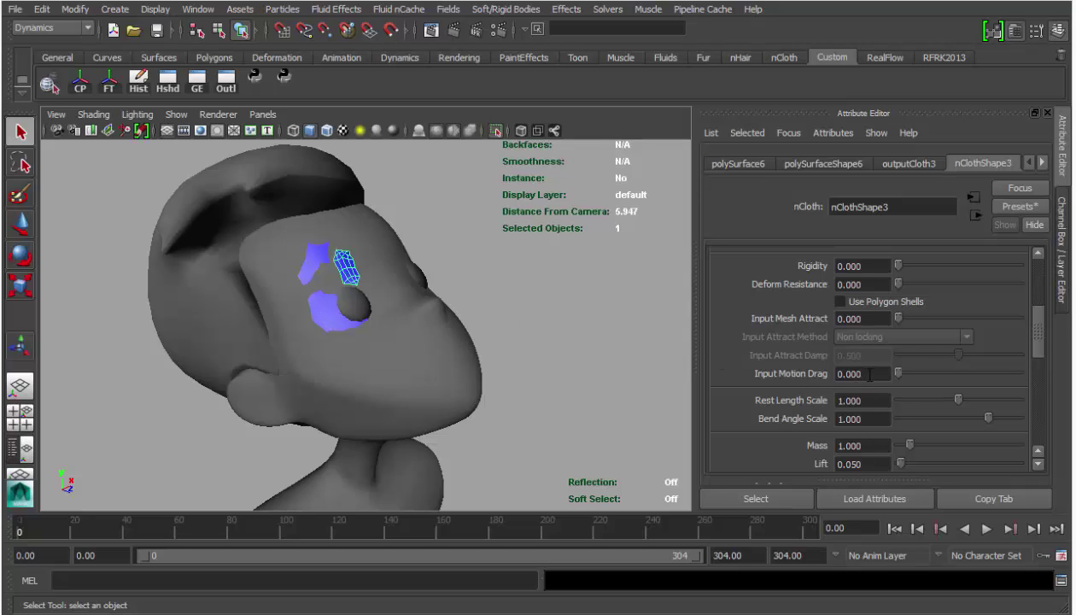
pyautogui.click(317, 267)
pyautogui.click(331, 308)
pyautogui.click(345, 269)
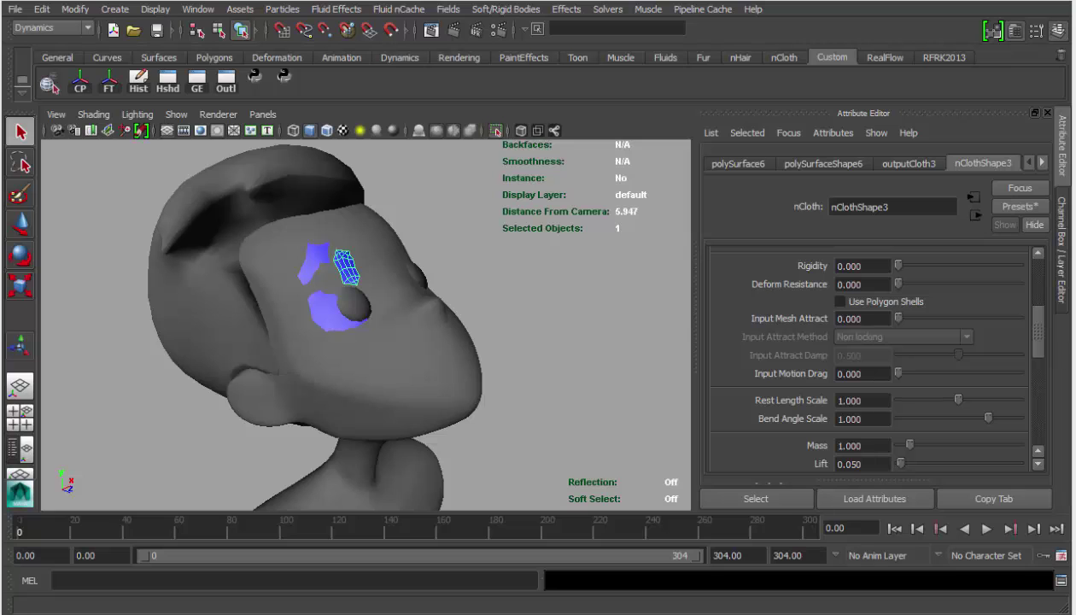
# - Bring up the Script Editor with the Python attribute script and select nCloth1, nCloth2 and nCloth3 as the script's targets
pyautogui.moveTo(1075, 205); pyautogui.dragTo(740, 2)
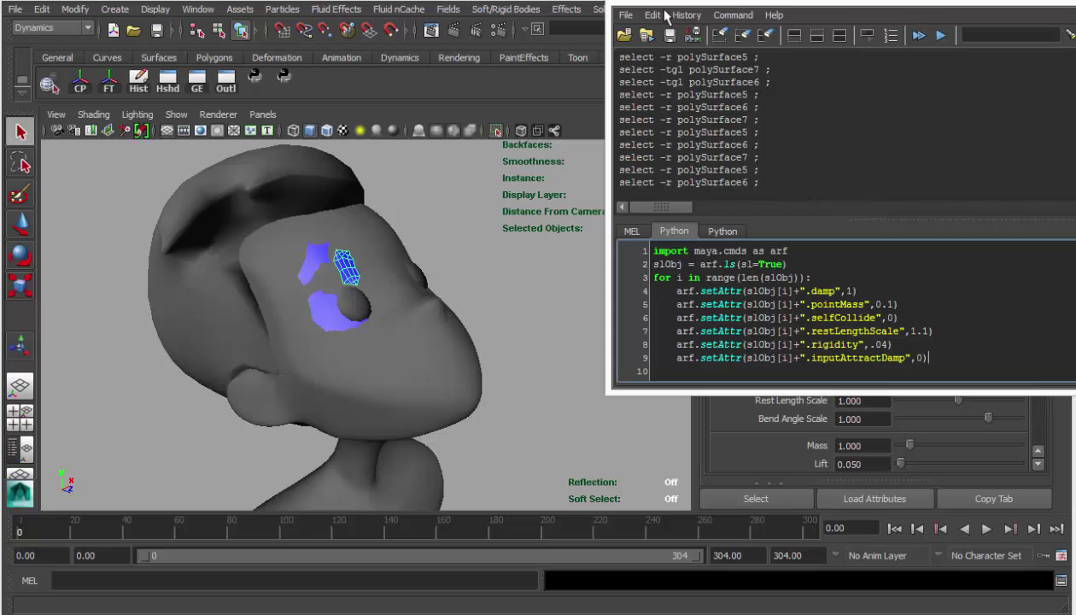
pyautogui.moveTo(670, 5); pyautogui.dragTo(993, 32)
pyautogui.click(328, 309)
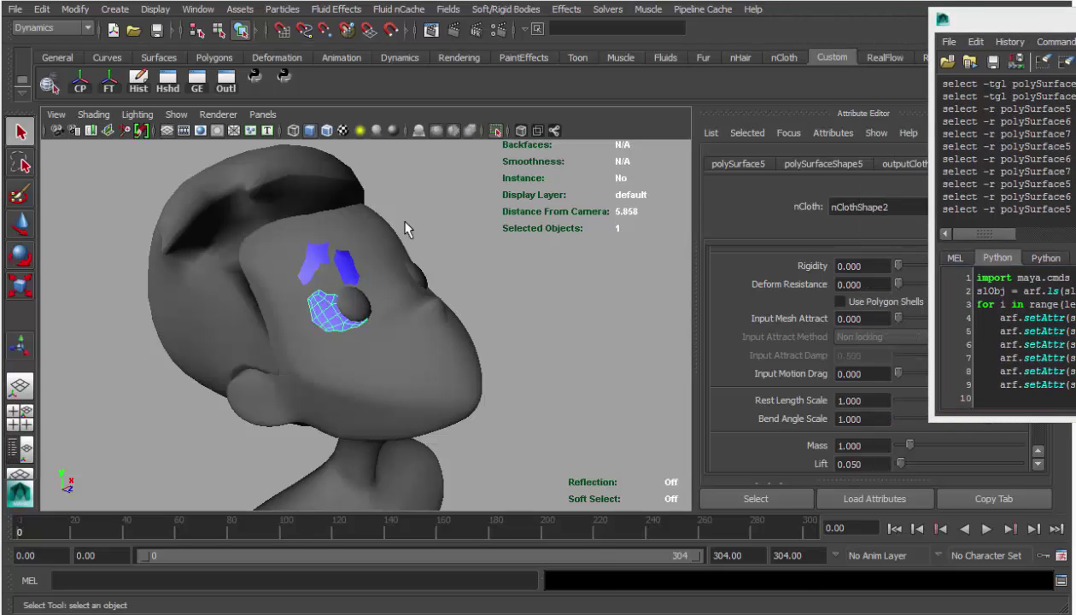
pyautogui.hotkey('shift', 'o')
pyautogui.moveTo(672, 268); pyautogui.dragTo(643, 165)
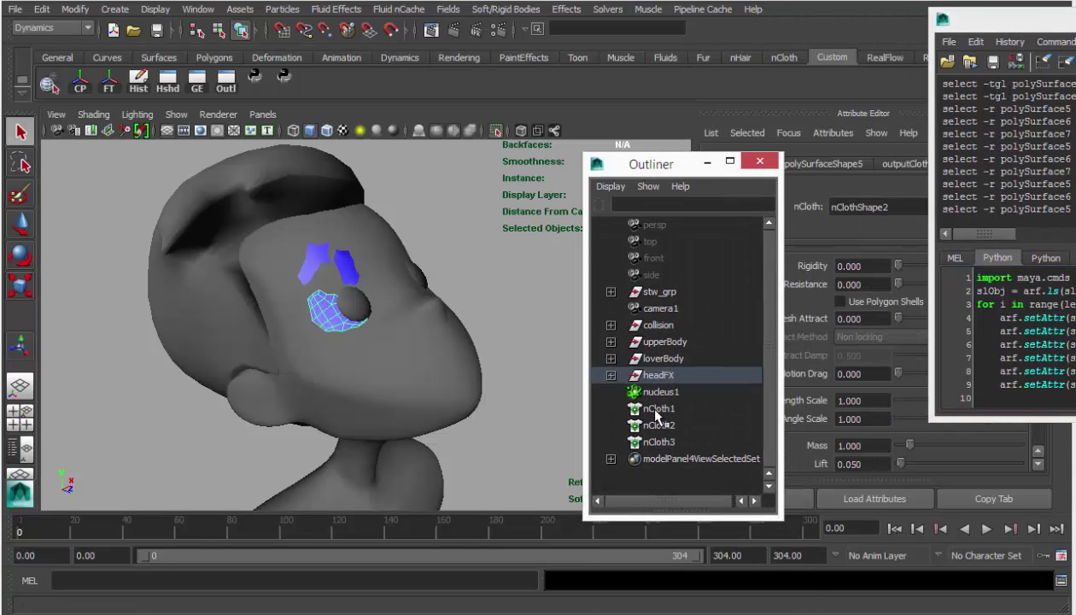
pyautogui.moveTo(646, 406); pyautogui.dragTo(670, 443)
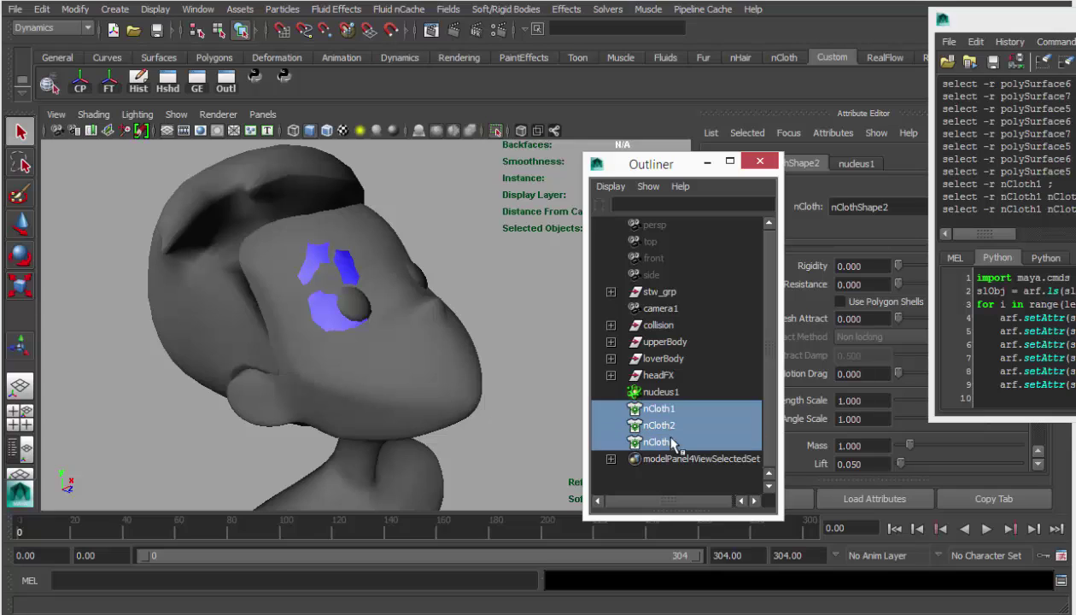
pyautogui.click(706, 163)
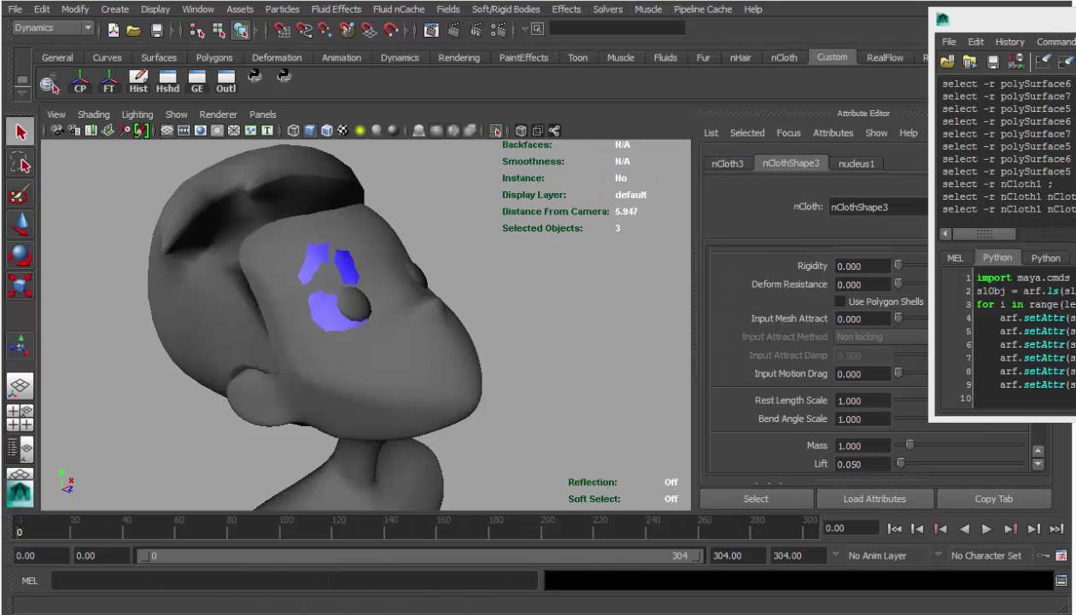
# - Run only the script's first line, "import maya.cmds as arf"
pyautogui.moveTo(1075, 278); pyautogui.dragTo(889, 262)
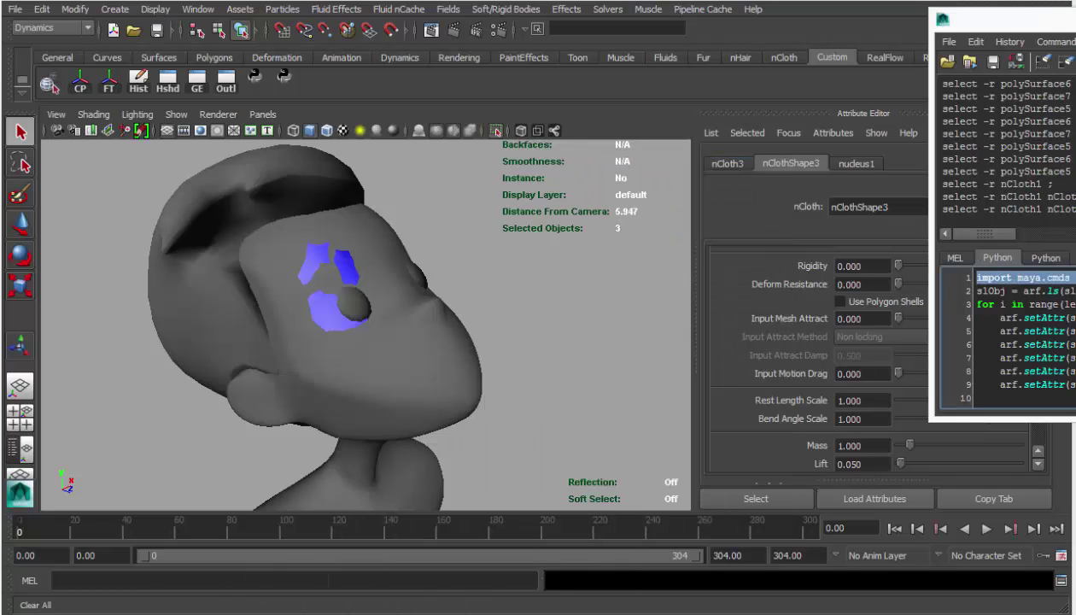
pyautogui.moveTo(1071, 20); pyautogui.dragTo(747, 50)
pyautogui.moveTo(787, 306); pyautogui.dragTo(650, 306)
pyautogui.click(793, 309)
pyautogui.moveTo(794, 308); pyautogui.dragTo(647, 302)
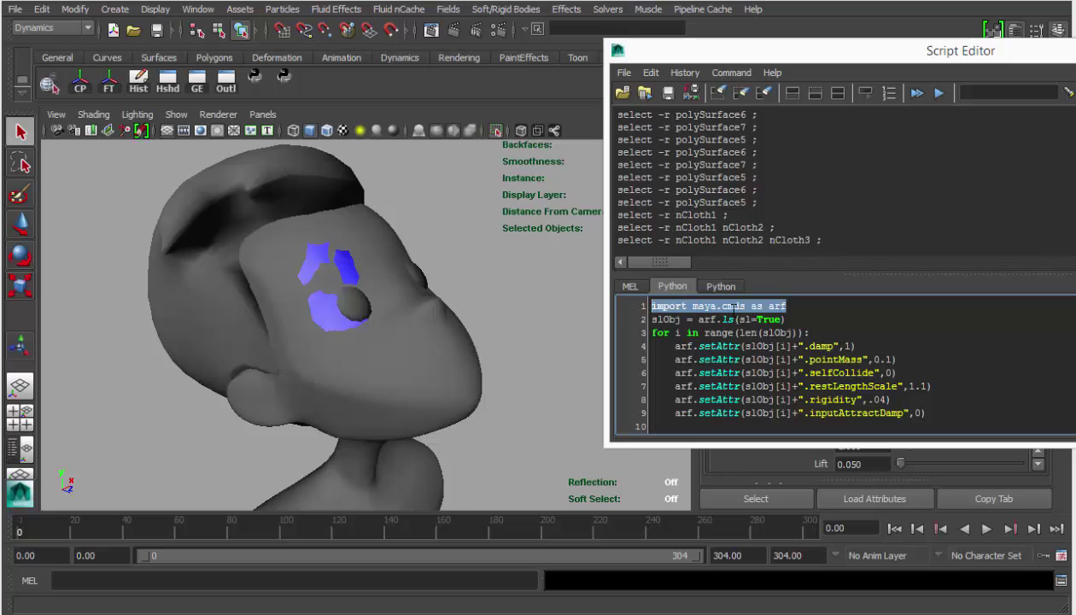
pyautogui.hotkey('ctrl', 'Return')
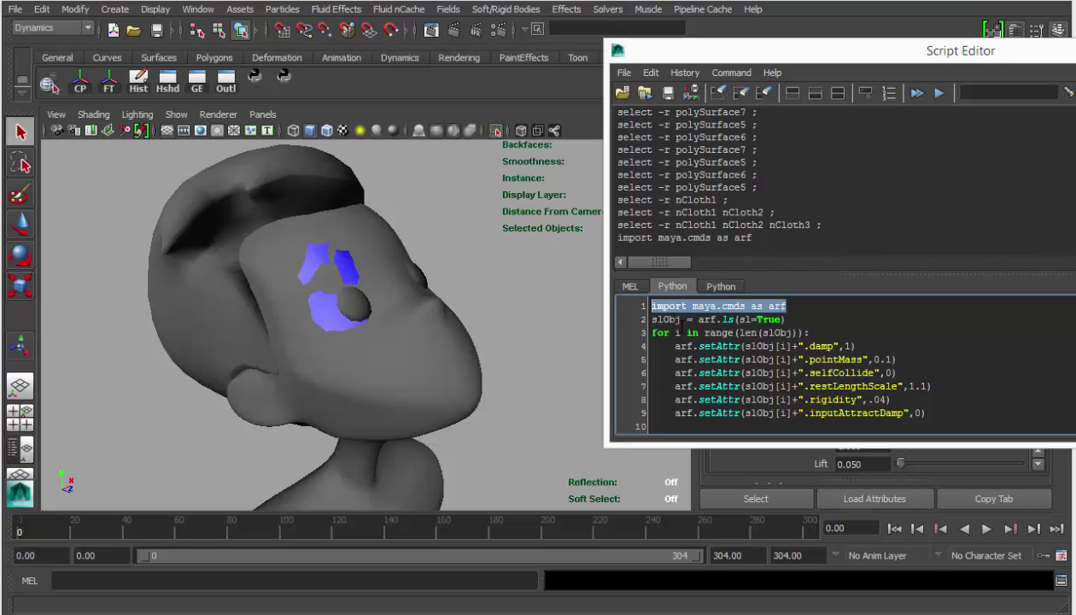
# - Run the line "slObj = arf.ls(sl=True)" and print slObj to check which nodes it stores
pyautogui.moveTo(681, 318); pyautogui.dragTo(784, 319)
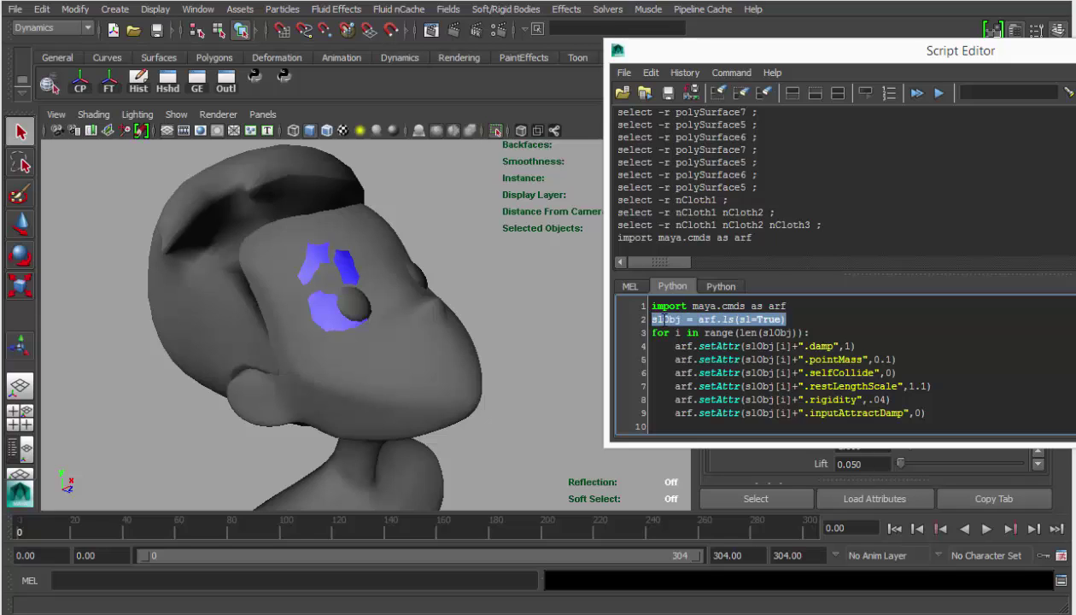
pyautogui.hotkey('ctrl', 'Return')
pyautogui.doubleClick(675, 319)
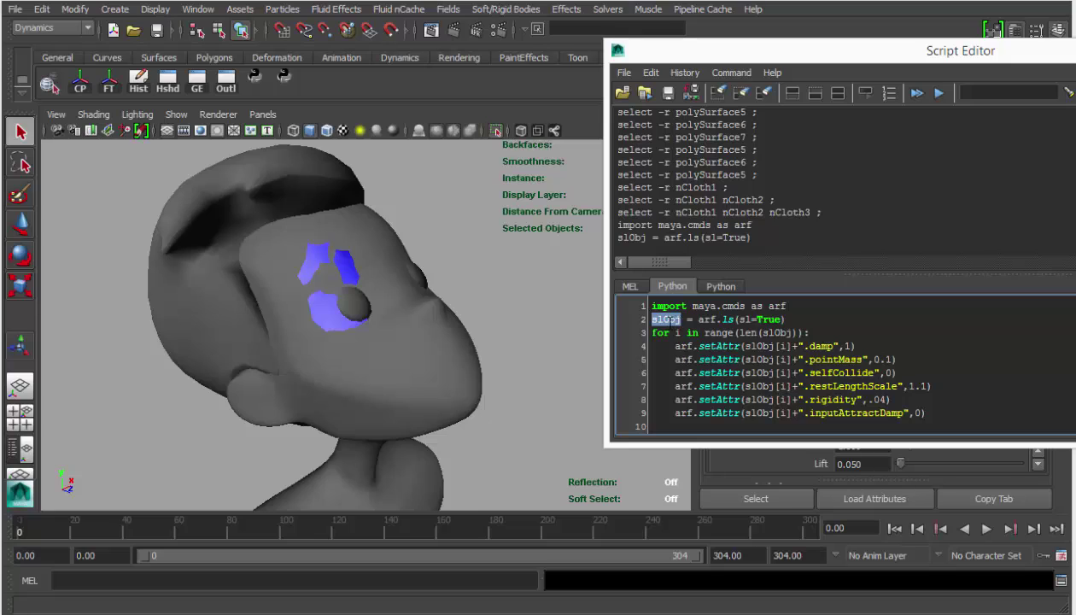
pyautogui.hotkey('ctrl', 'Return')
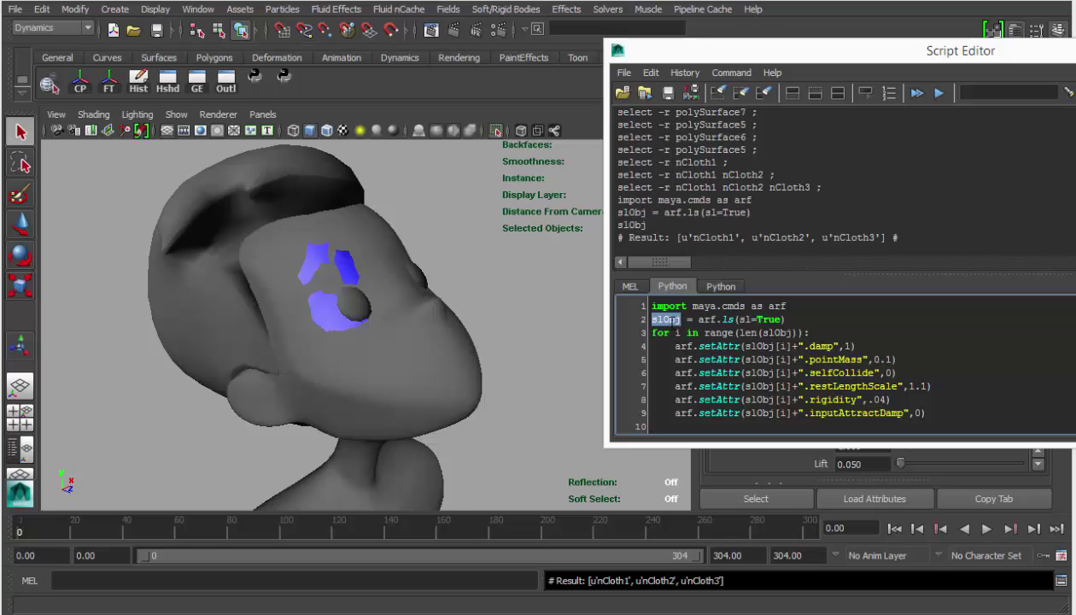
pyautogui.moveTo(717, 235); pyautogui.dragTo(878, 237)
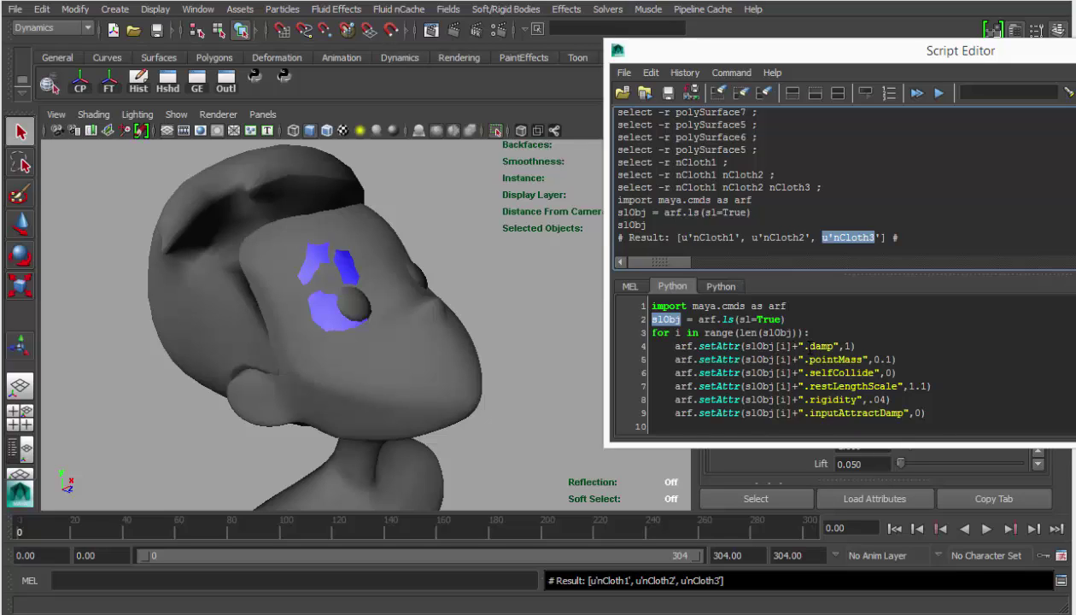
# - Place a narrowed Script Editor beside the nClothShape3 attributes and match the script's damp line to the Damp attribute
pyautogui.moveTo(810, 346); pyautogui.dragTo(833, 346)
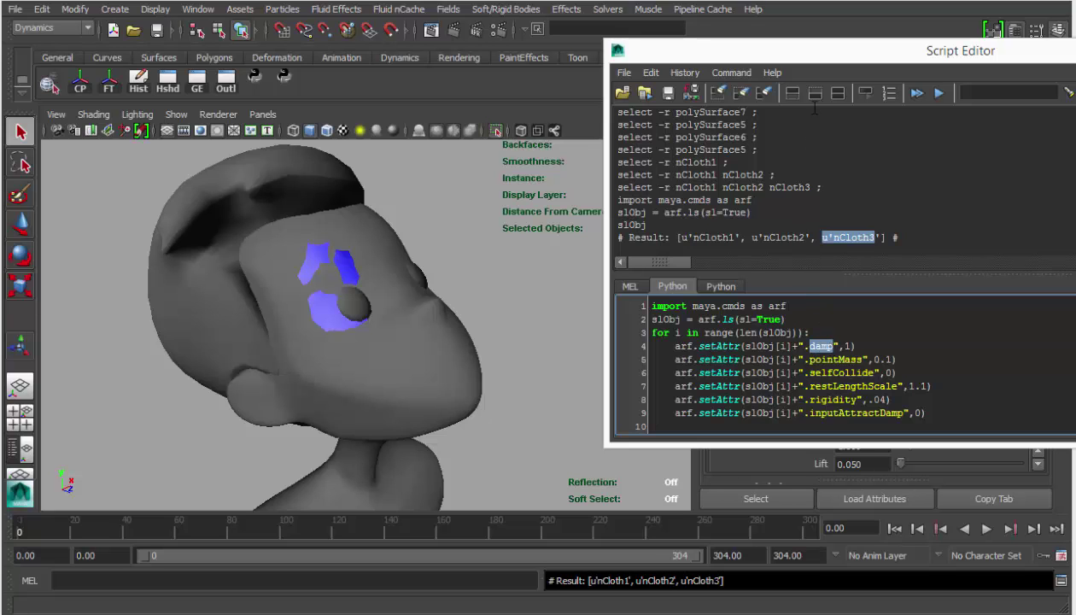
pyautogui.moveTo(802, 62); pyautogui.dragTo(208, 128)
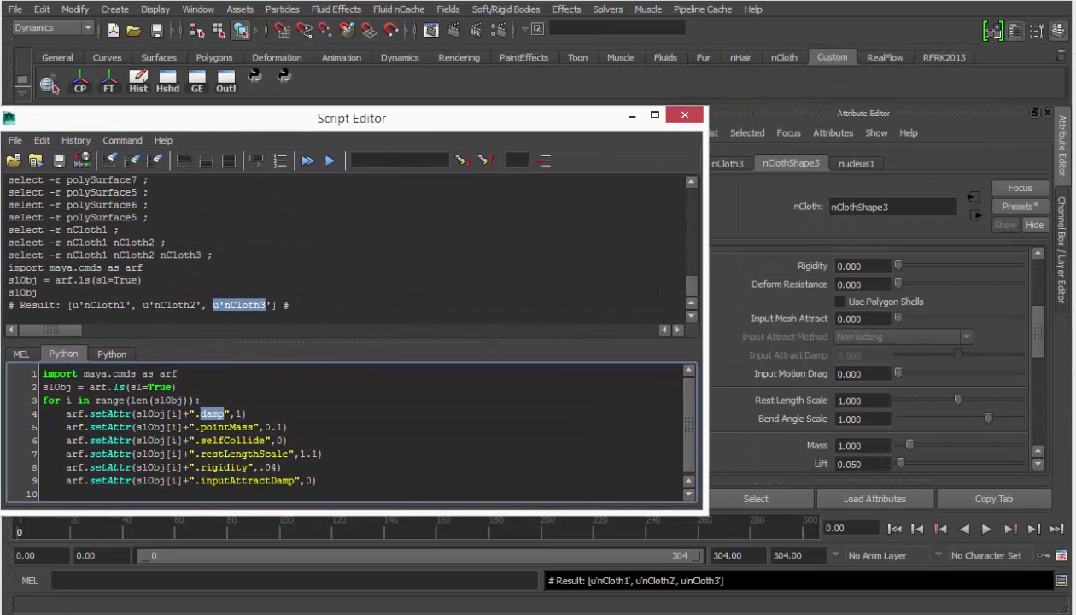
pyautogui.moveTo(702, 323); pyautogui.dragTo(590, 336)
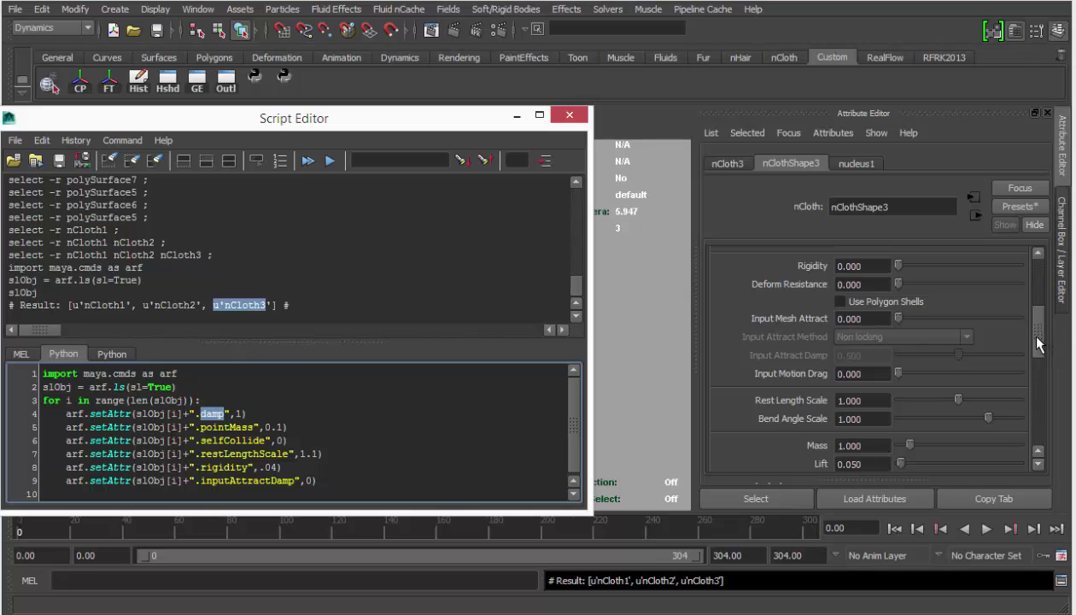
pyautogui.moveTo(1037, 341); pyautogui.dragTo(1037, 372)
pyautogui.click(866, 370)
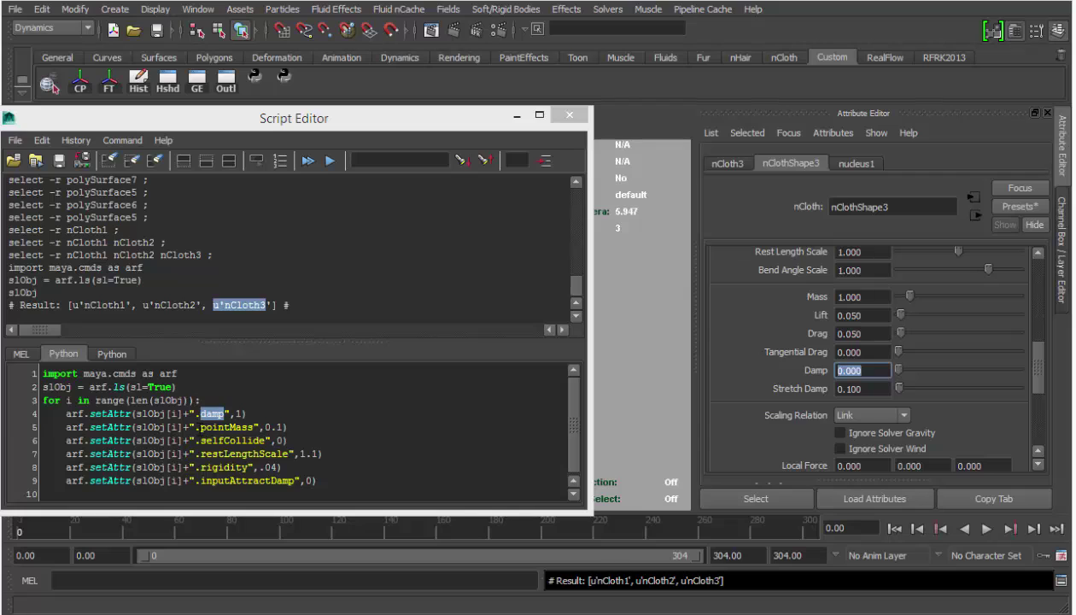
# - Match the script's pointMass line to the Mass attribute of nClothShape3 and look for the selfCollide attribute
pyautogui.moveTo(201, 427); pyautogui.dragTo(254, 427)
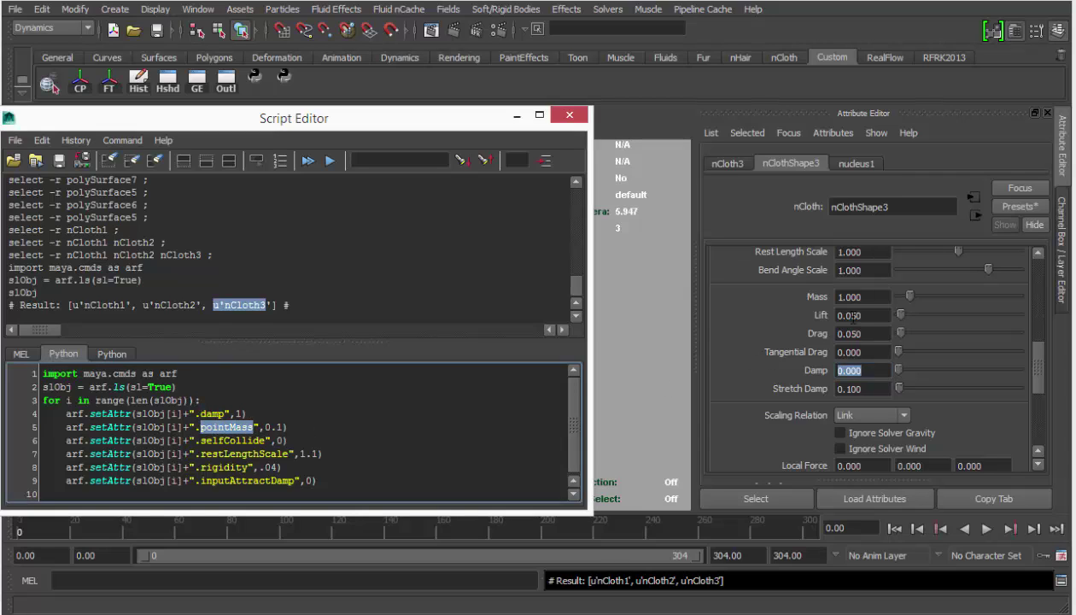
pyautogui.click(870, 297)
pyautogui.moveTo(204, 440); pyautogui.dragTo(266, 440)
pyautogui.moveTo(1040, 358); pyautogui.dragTo(1040, 322)
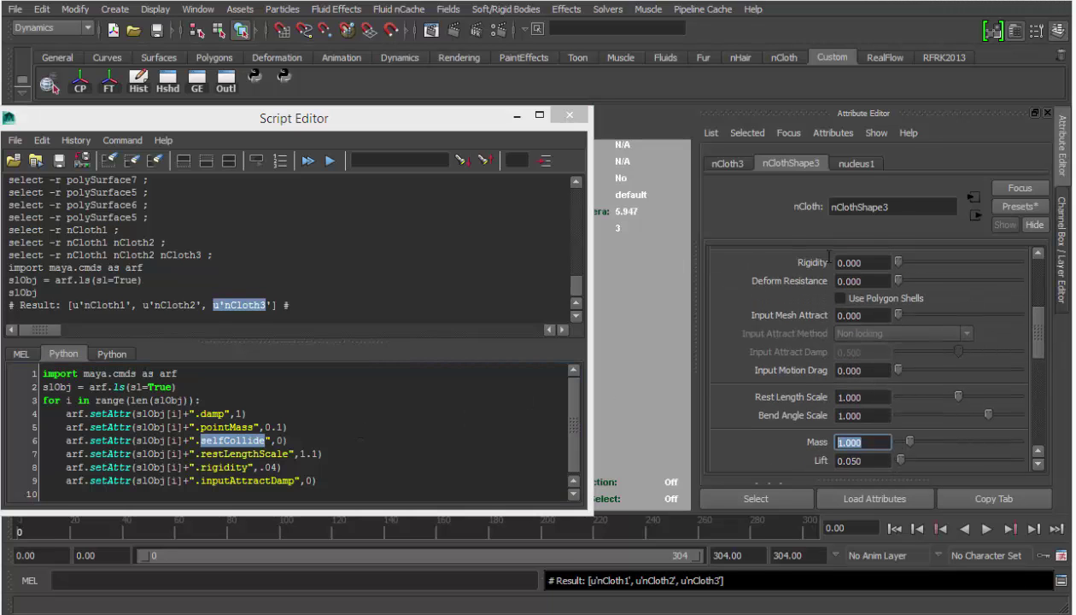
# - Put the Script Editor away and examine the three cloth patches up close and against the whole character
pyautogui.click(517, 119)
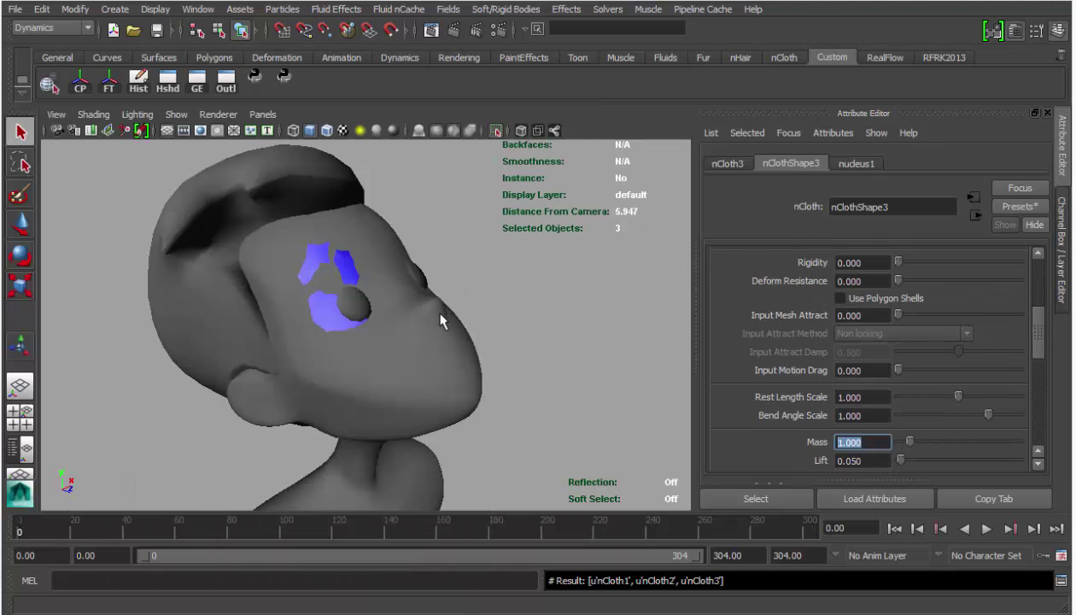
pyautogui.keyDown('alt'); pyautogui.moveTo(441, 313); pyautogui.dragTo(419, 310); pyautogui.keyUp('alt')
pyautogui.keyDown('alt'); pyautogui.moveTo(478, 321); pyautogui.dragTo(651, 332, button='right'); pyautogui.keyUp('alt')
pyautogui.keyDown('alt'); pyautogui.moveTo(508, 301); pyautogui.dragTo(516, 350, button='middle'); pyautogui.keyUp('alt')
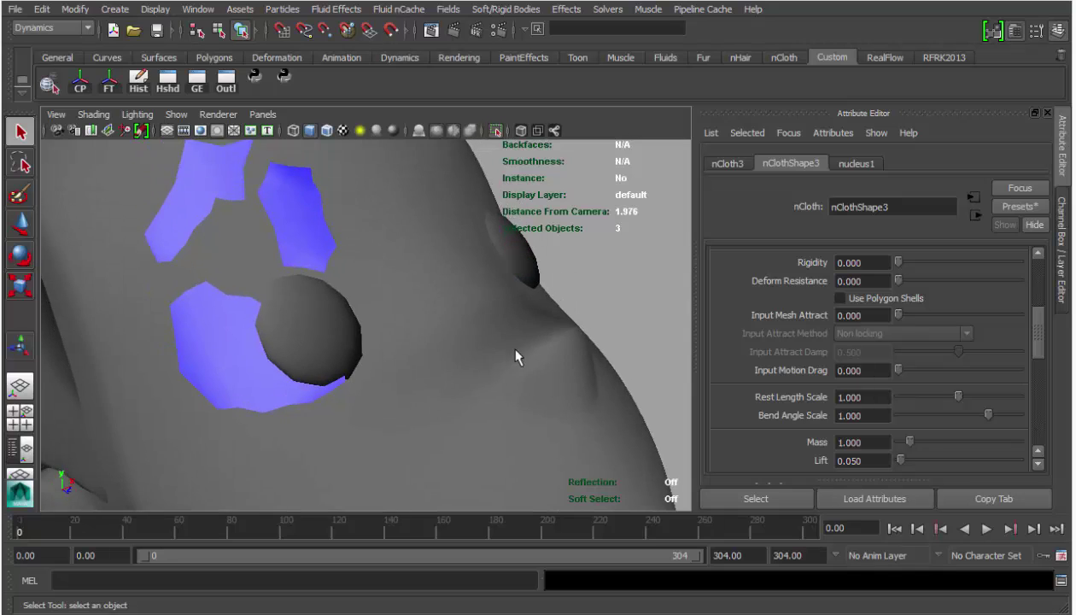
pyautogui.keyDown('alt'); pyautogui.moveTo(515, 349); pyautogui.dragTo(559, 344, button='right'); pyautogui.keyUp('alt')
pyautogui.keyDown('alt'); pyautogui.moveTo(489, 291); pyautogui.dragTo(499, 357, button='middle'); pyautogui.keyUp('alt')
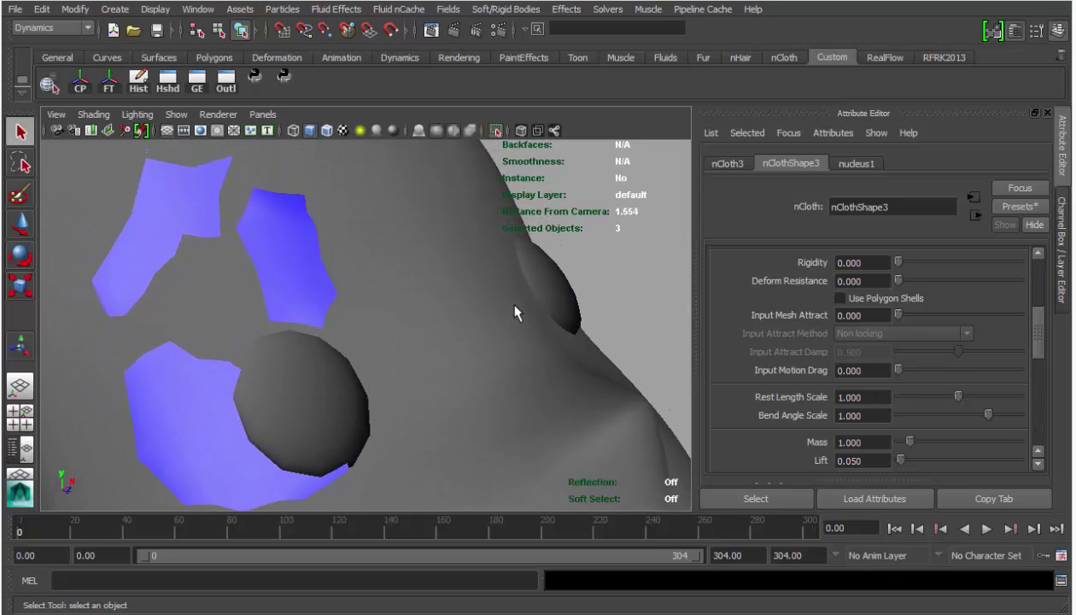
pyautogui.scroll(-15, 483, 279)
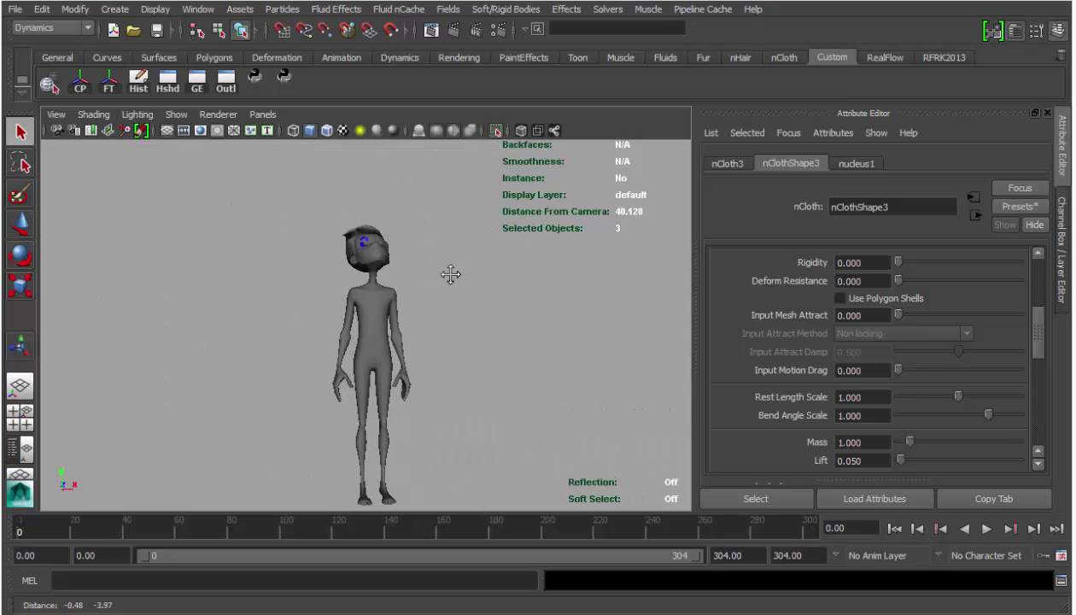
pyautogui.scroll(-3, 416, 293)
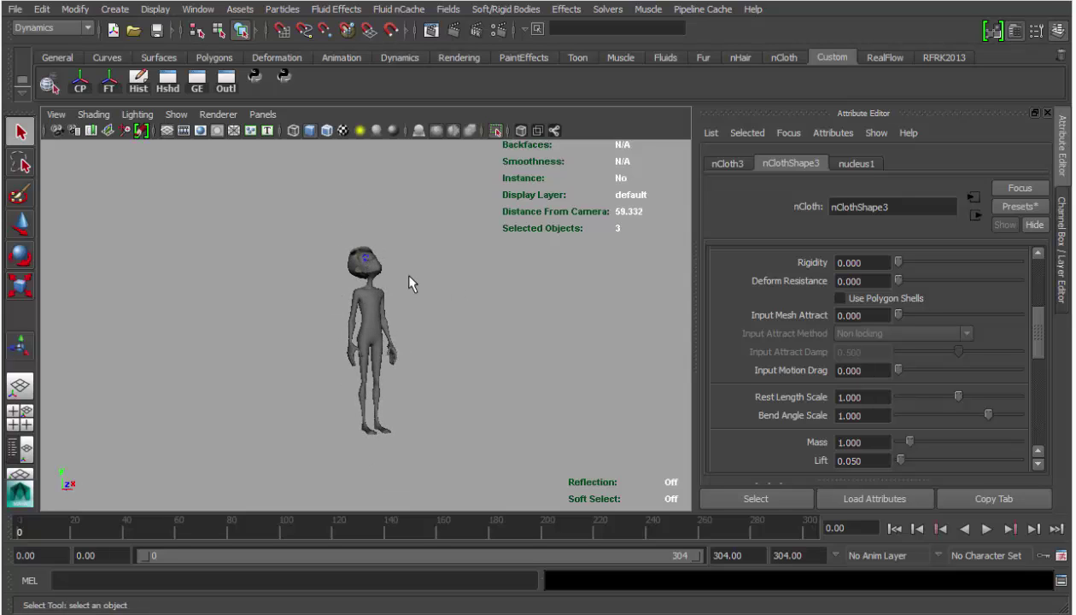
pyautogui.scroll(12, 374, 271)
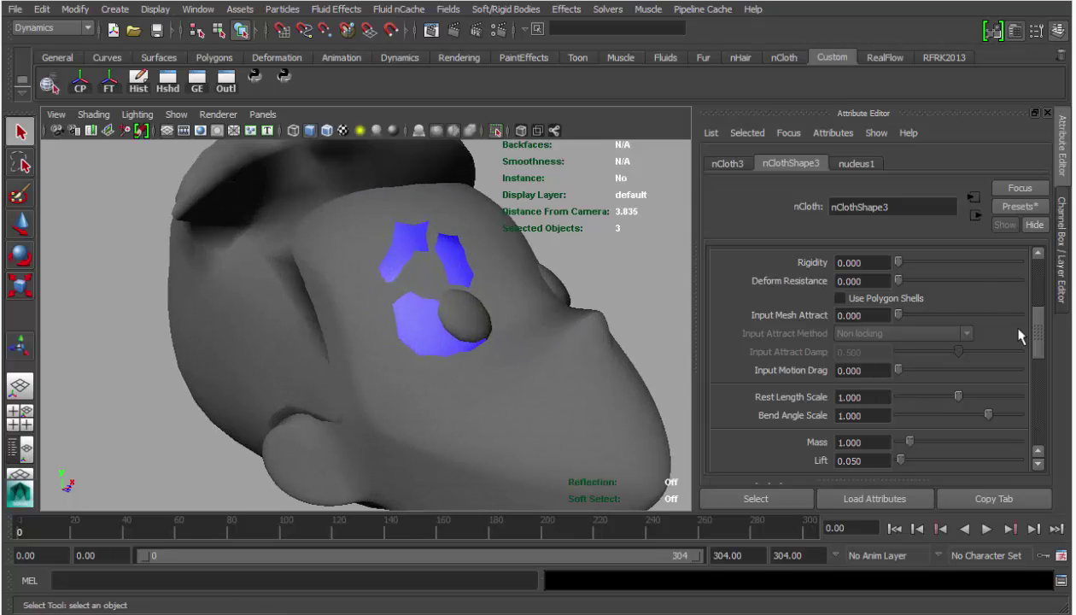
pyautogui.scroll(3, 1019, 332)
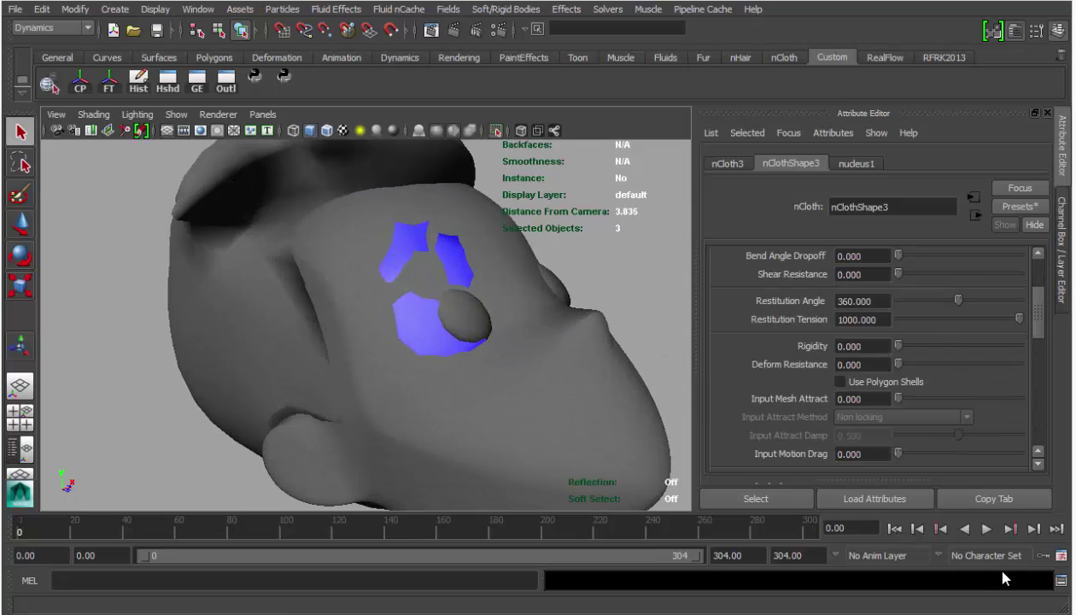
# - Bring back the Script Editor and review the selfCollide and restLengthScale lines against the nCloth dynamic properties
pyautogui.click(1063, 580)
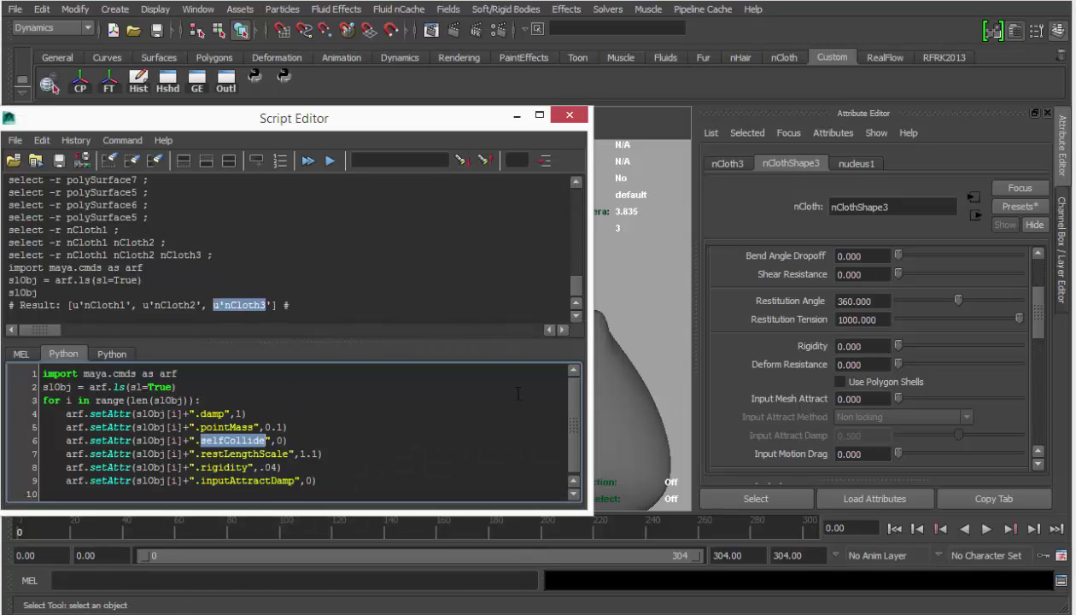
pyautogui.scroll(3, 946, 345)
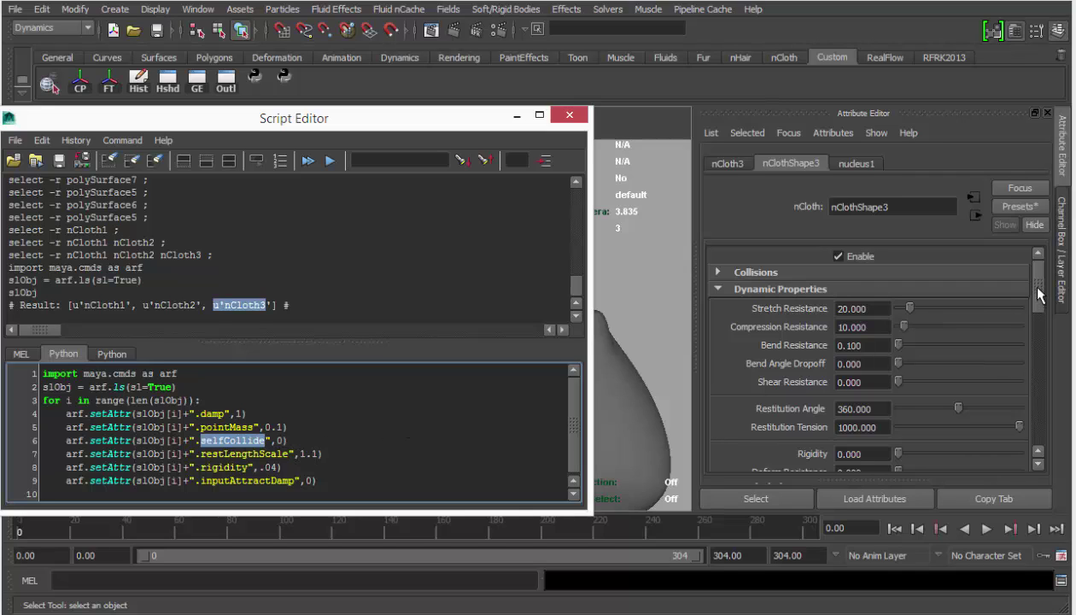
pyautogui.moveTo(1036, 290); pyautogui.dragTo(1037, 294)
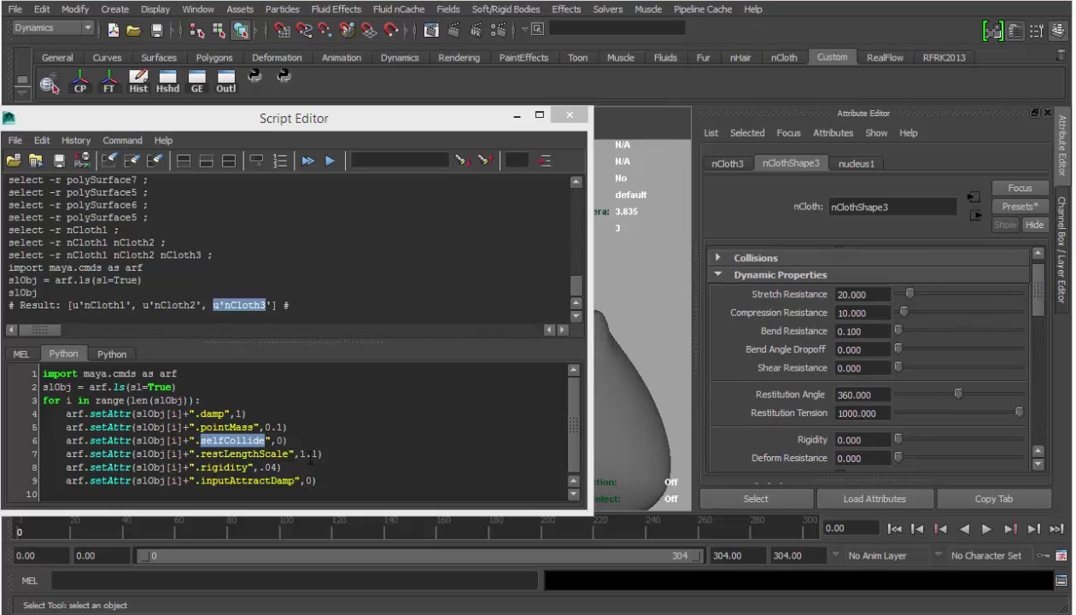
pyautogui.moveTo(300, 455); pyautogui.dragTo(315, 455)
# - Minimize the Script Editor and select the cloth patch below the eye to examine its size on the face
pyautogui.click(517, 115)
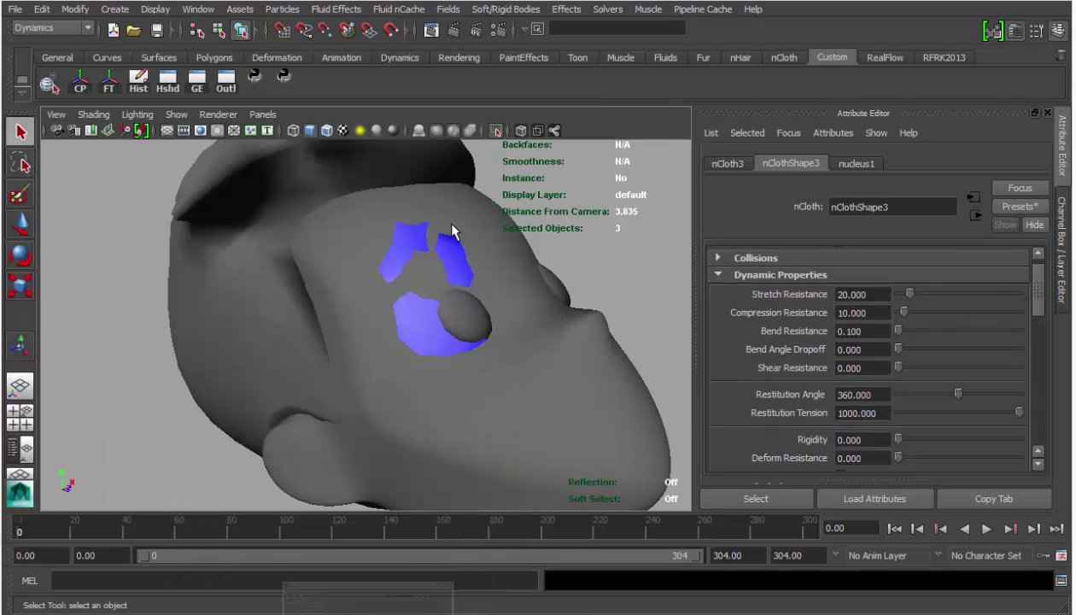
pyautogui.click(423, 333)
pyautogui.scroll(3, 478, 354)
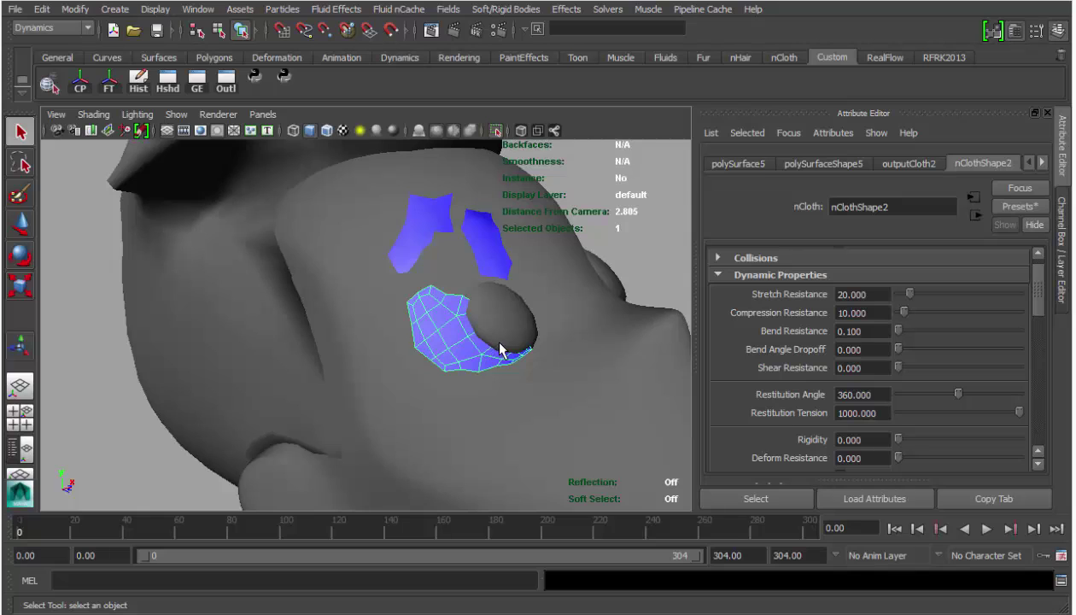
pyautogui.keyDown('alt'); pyautogui.moveTo(456, 340); pyautogui.dragTo(427, 331, button='middle'); pyautogui.keyUp('alt')
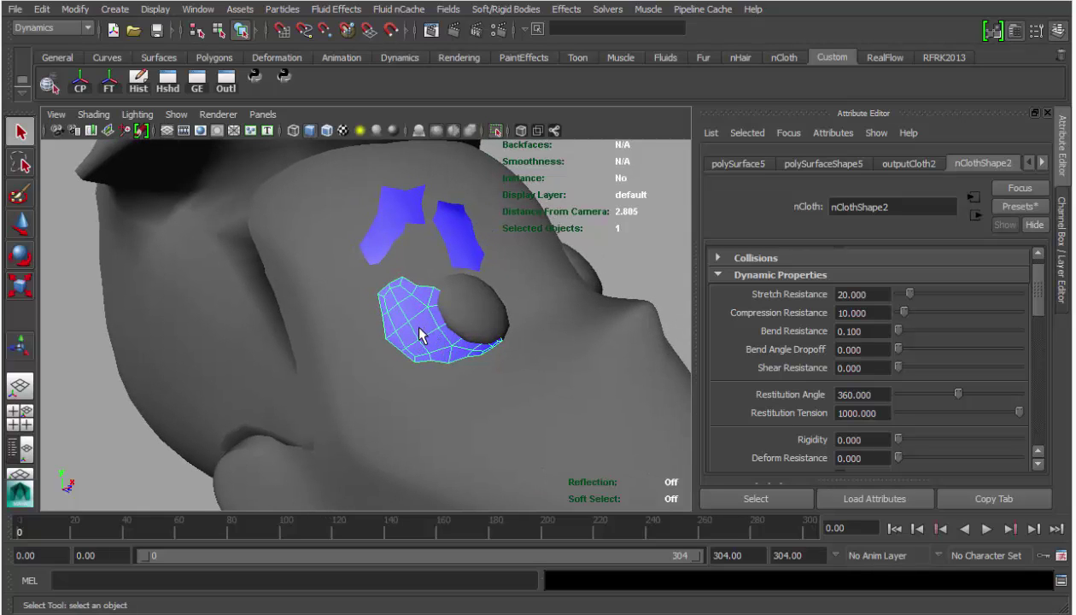
pyautogui.press('r')
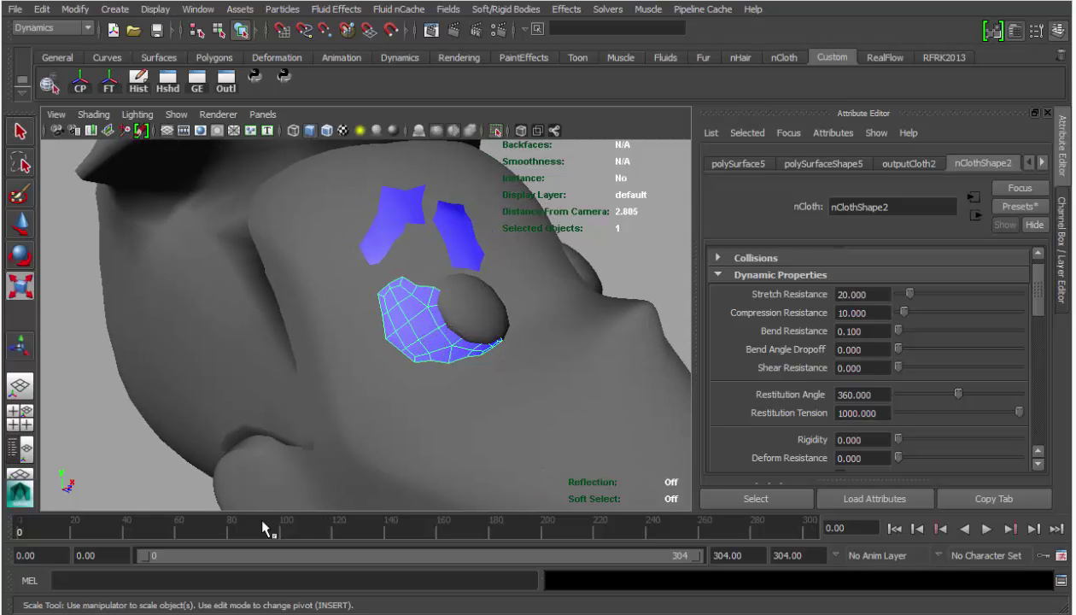
# - Restore the Script Editor and review the script's rigidity and inputAttractDamp lines with their values
pyautogui.click(294, 613)
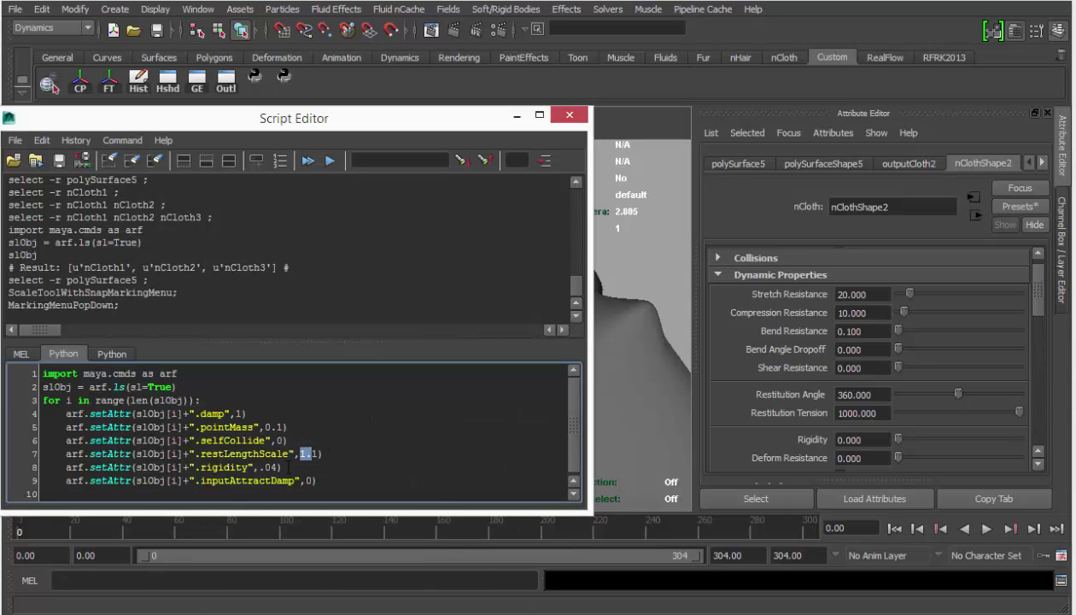
pyautogui.moveTo(293, 467); pyautogui.dragTo(201, 468)
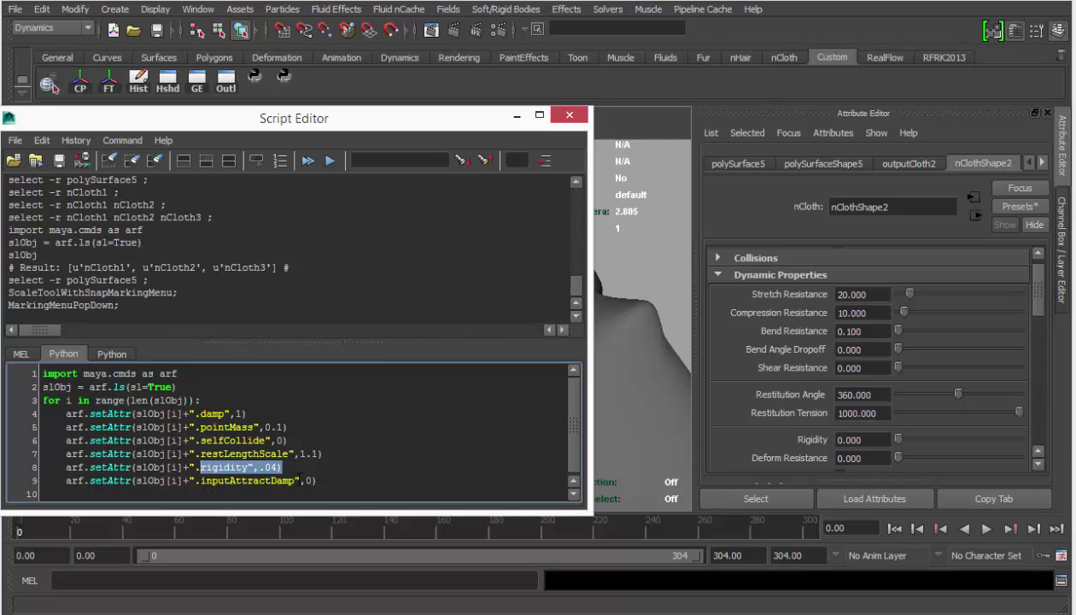
pyautogui.moveTo(318, 481); pyautogui.dragTo(213, 483)
pyautogui.click(292, 481)
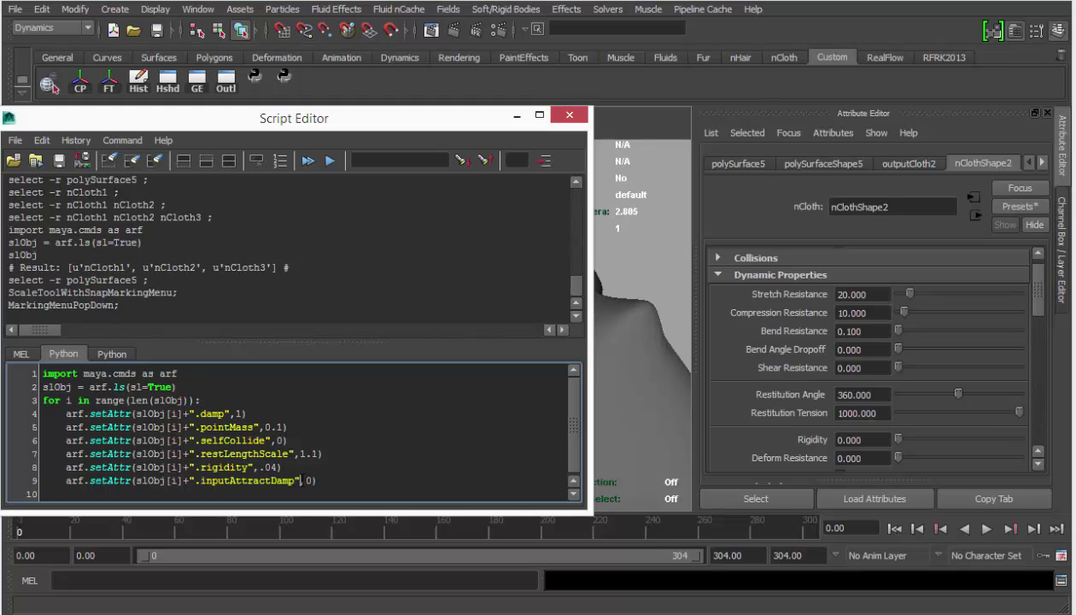
pyautogui.moveTo(300, 481); pyautogui.dragTo(320, 481)
pyautogui.click(330, 480)
# - Print slObj again, then run the loop setting damp 1, pointMass 0.1, selfCollide 0, restLengthScale 1.1, rigidity .04 and inputAttractDamp 0
pyautogui.doubleClick(71, 387)
pyautogui.hotkey('ctrl', 'Return')
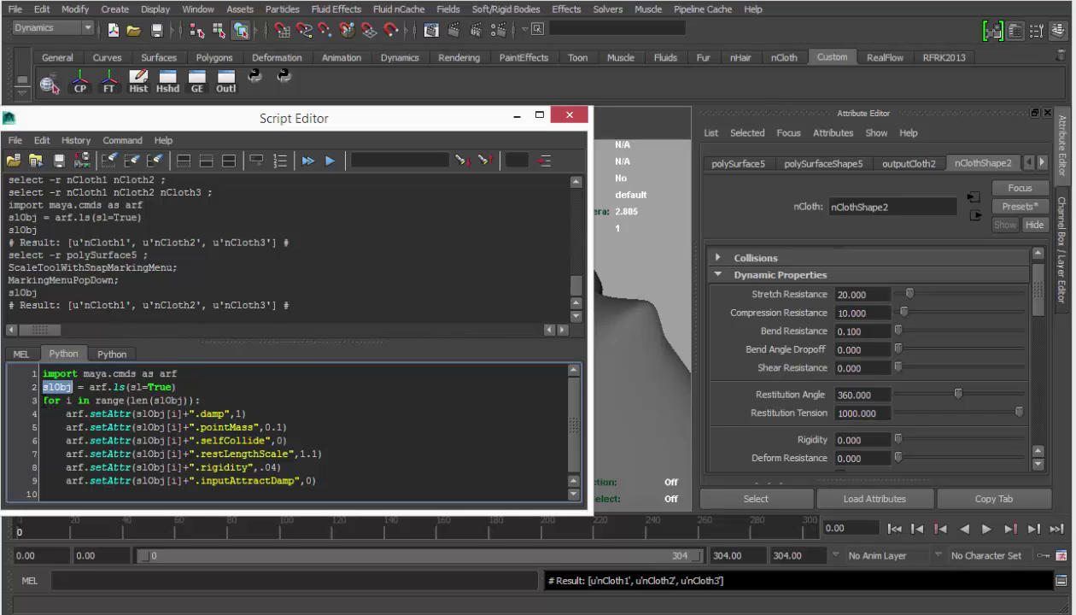
pyautogui.moveTo(43, 402); pyautogui.dragTo(361, 481)
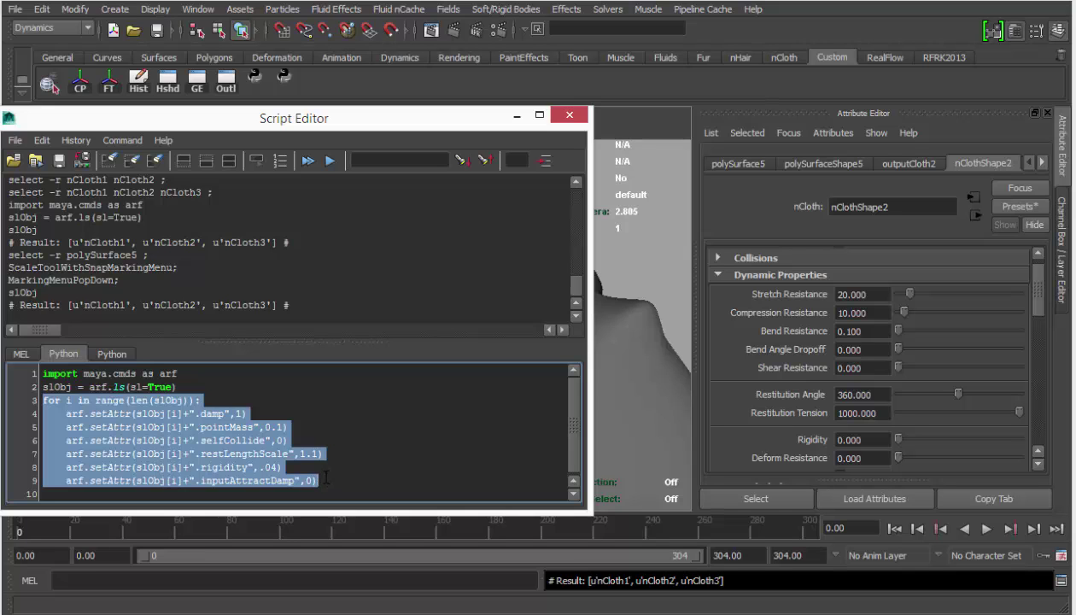
pyautogui.hotkey('ctrl', 'Return')
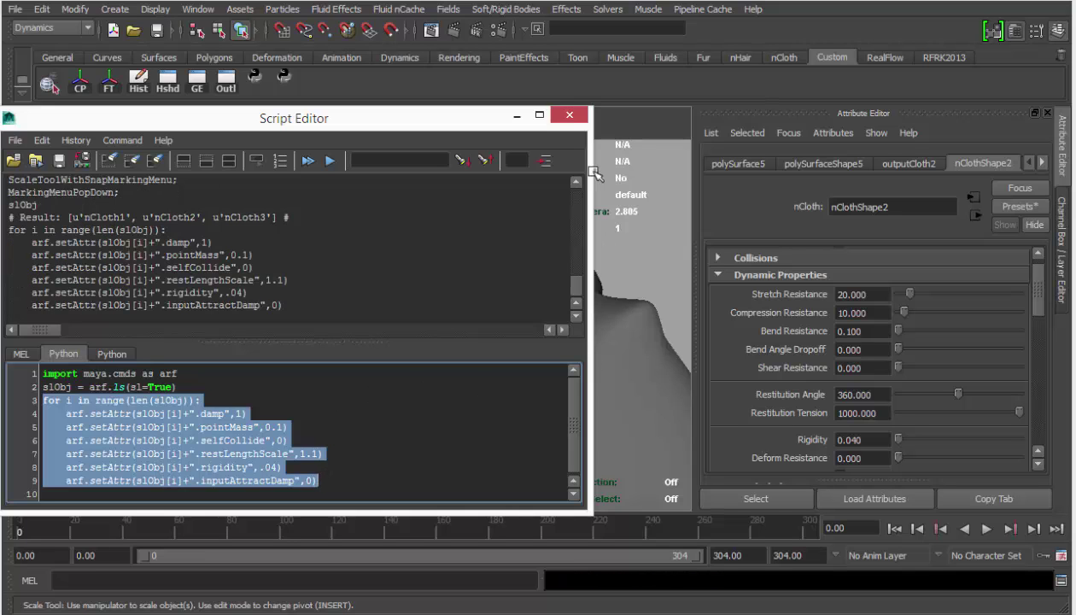
pyautogui.click(516, 115)
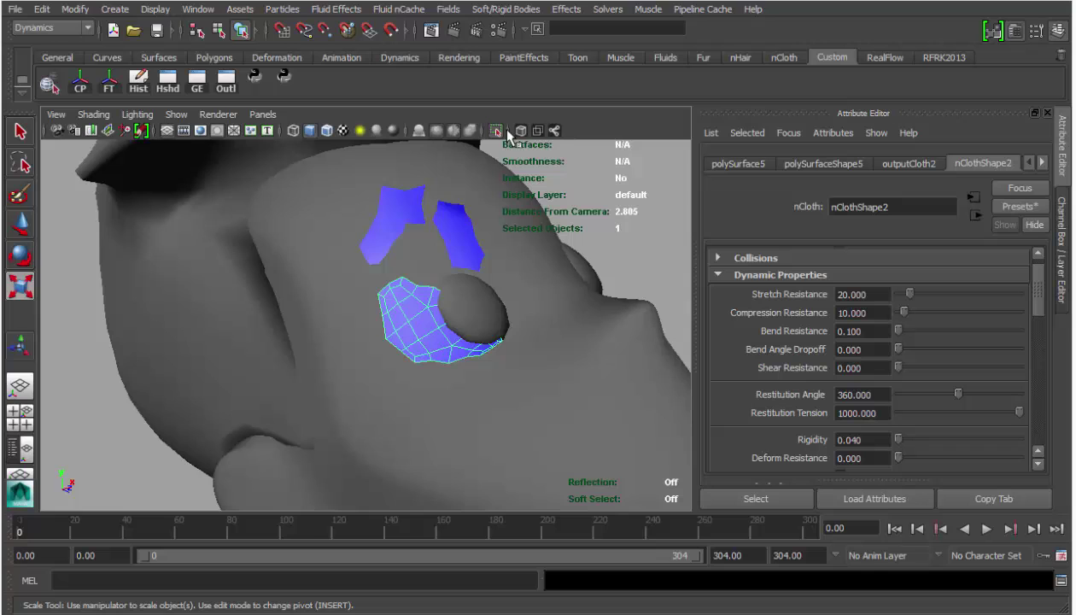
# - Select the two upper cloth patches in turn to check their rigidity, rest length scale, mass and damp values
pyautogui.click(390, 225)
pyautogui.keyDown('alt'); pyautogui.moveTo(441, 239); pyautogui.dragTo(577, 277, button='right'); pyautogui.keyUp('alt')
pyautogui.scroll(-3, 854, 359)
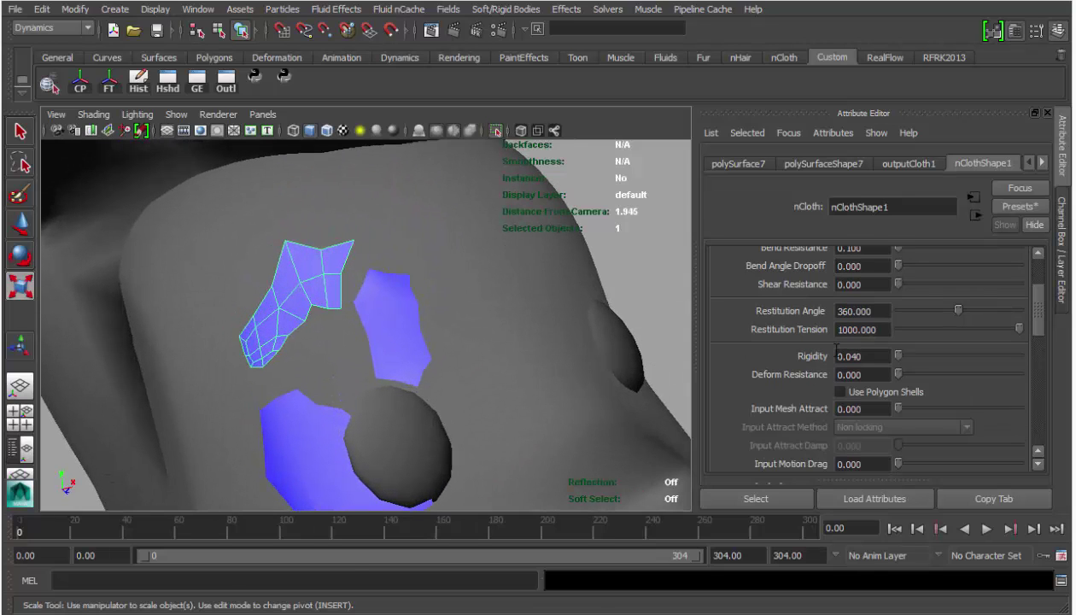
pyautogui.click(835, 355)
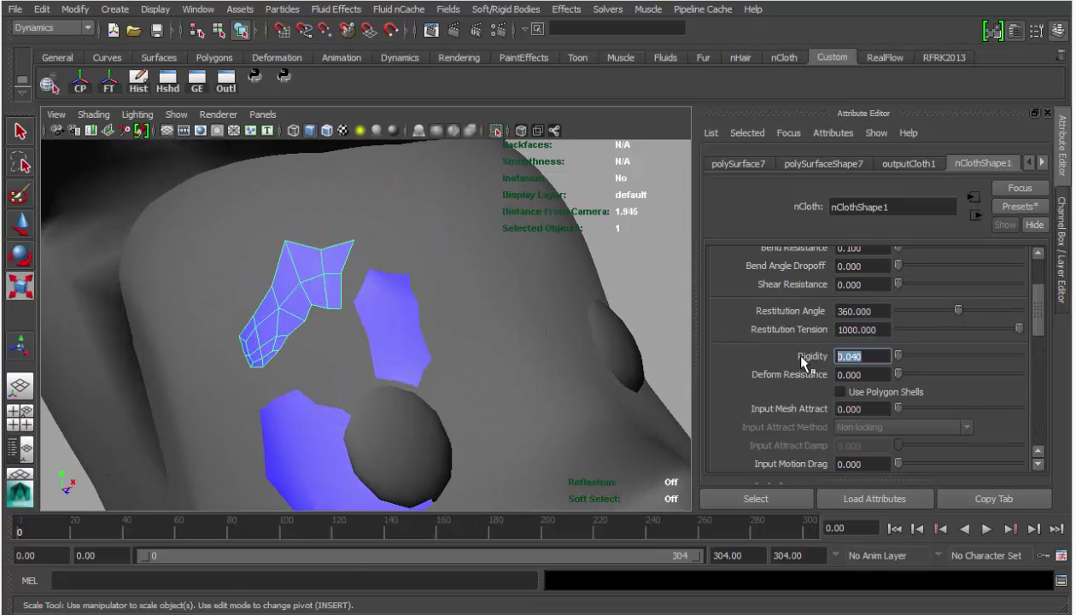
pyautogui.click(376, 327)
pyautogui.scroll(-6, 861, 380)
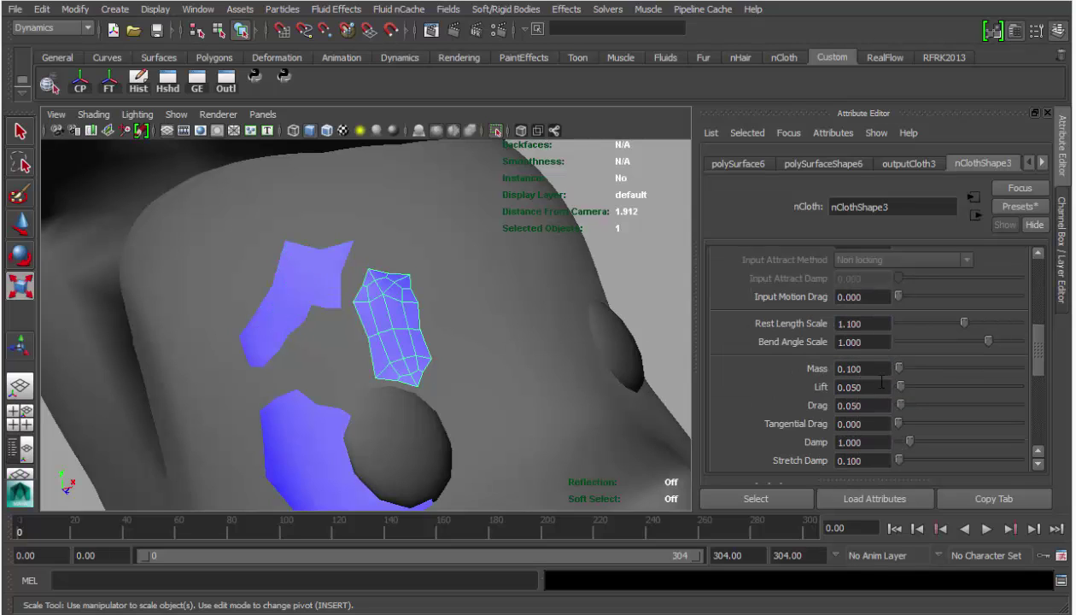
pyautogui.click(302, 290)
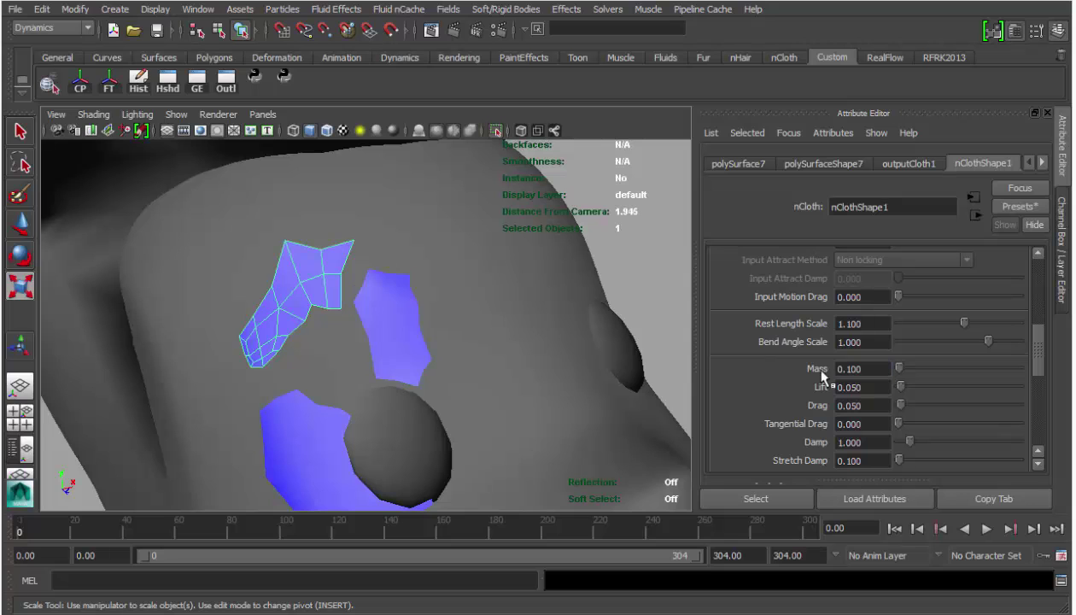
pyautogui.moveTo(877, 368); pyautogui.dragTo(771, 368)
# - Frame the whole head in the view and jump the timeline to frame 132 to check the patches against the body
pyautogui.keyDown('alt'); pyautogui.moveTo(453, 463); pyautogui.dragTo(483, 343, button='middle'); pyautogui.keyUp('alt')
pyautogui.scroll(-8, 468, 347)
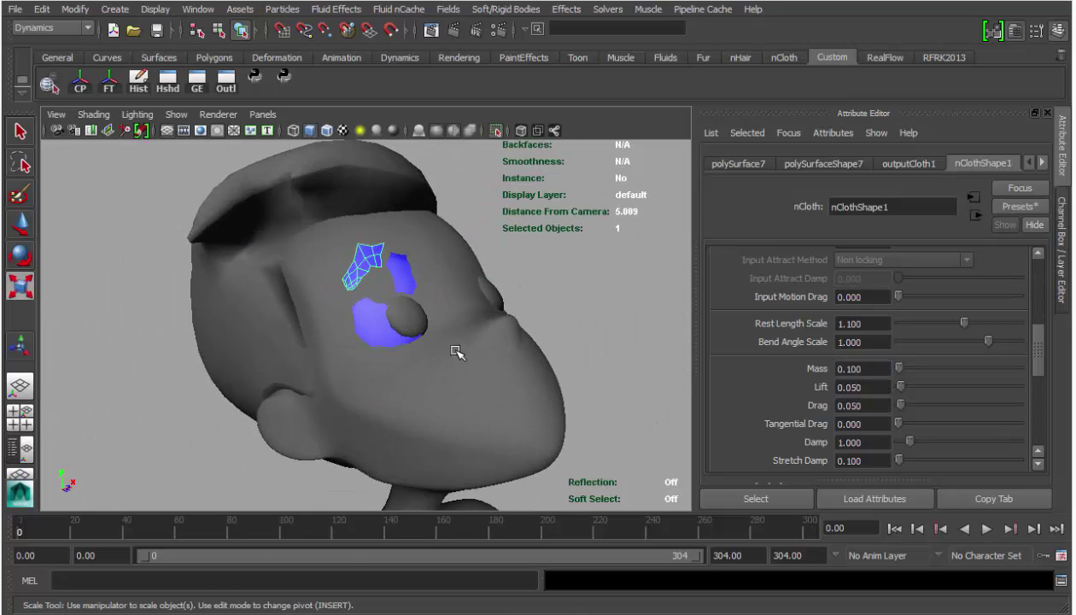
pyautogui.keyDown('alt'); pyautogui.moveTo(462, 351); pyautogui.dragTo(451, 349); pyautogui.keyUp('alt')
pyautogui.keyDown('alt'); pyautogui.moveTo(450, 349); pyautogui.dragTo(630, 393, button='right'); pyautogui.keyUp('alt')
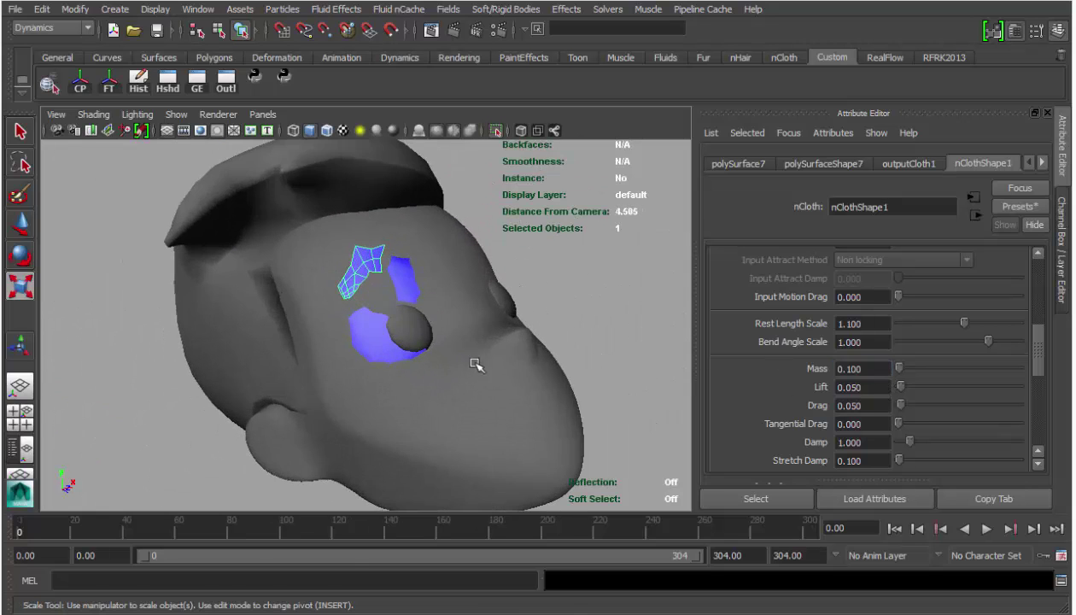
pyautogui.keyDown('alt'); pyautogui.moveTo(507, 396); pyautogui.dragTo(479, 373, button='middle'); pyautogui.keyUp('alt')
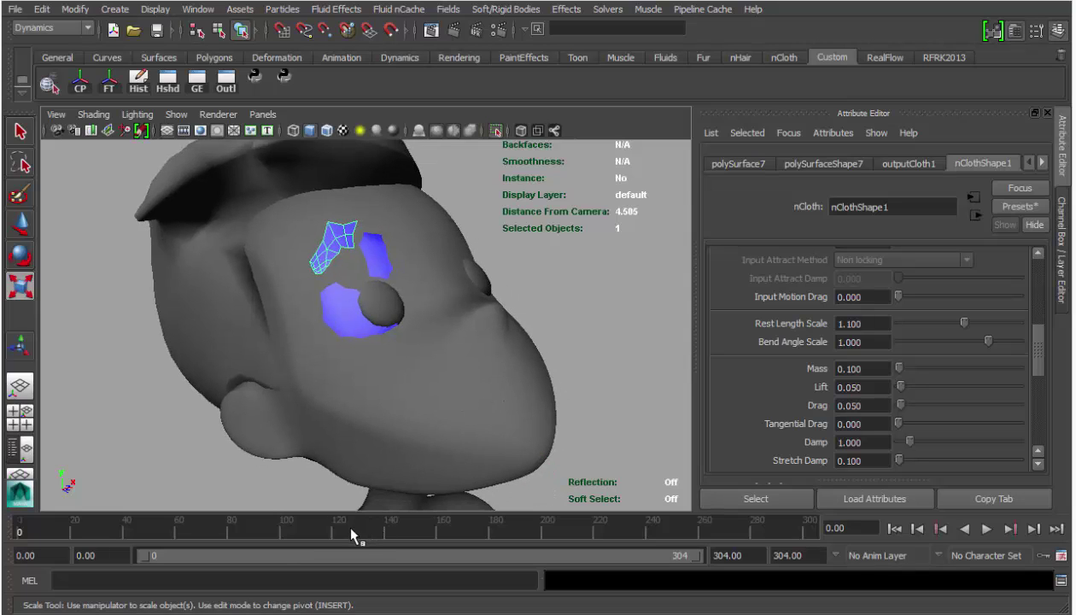
pyautogui.click(364, 534)
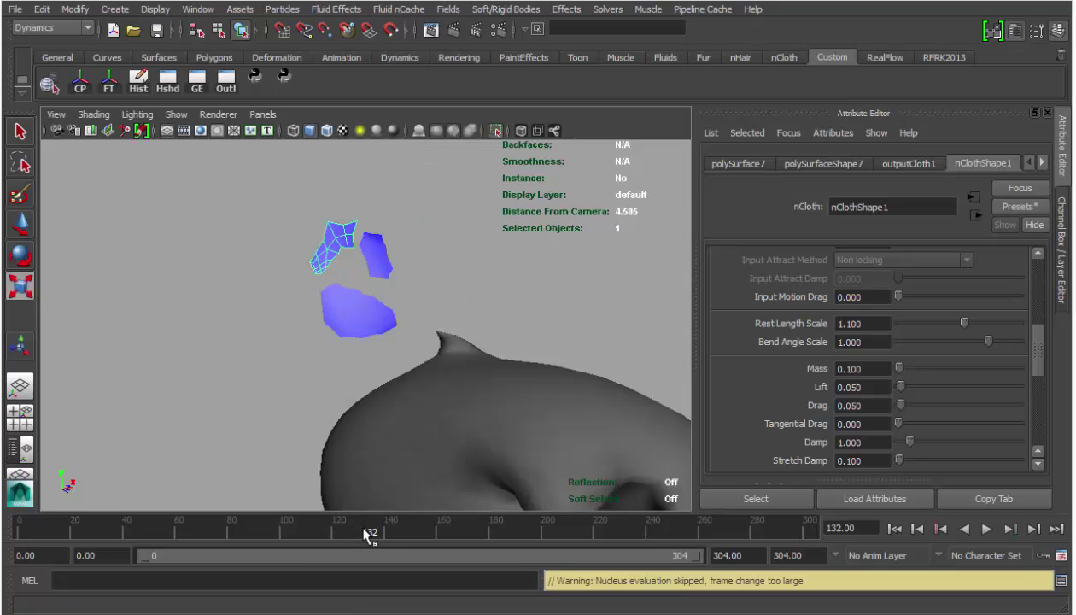
# - Move the timeline to frame 131 and frame the head and upper body together with the cloth patches
pyautogui.moveTo(372, 536); pyautogui.dragTo(362, 532)
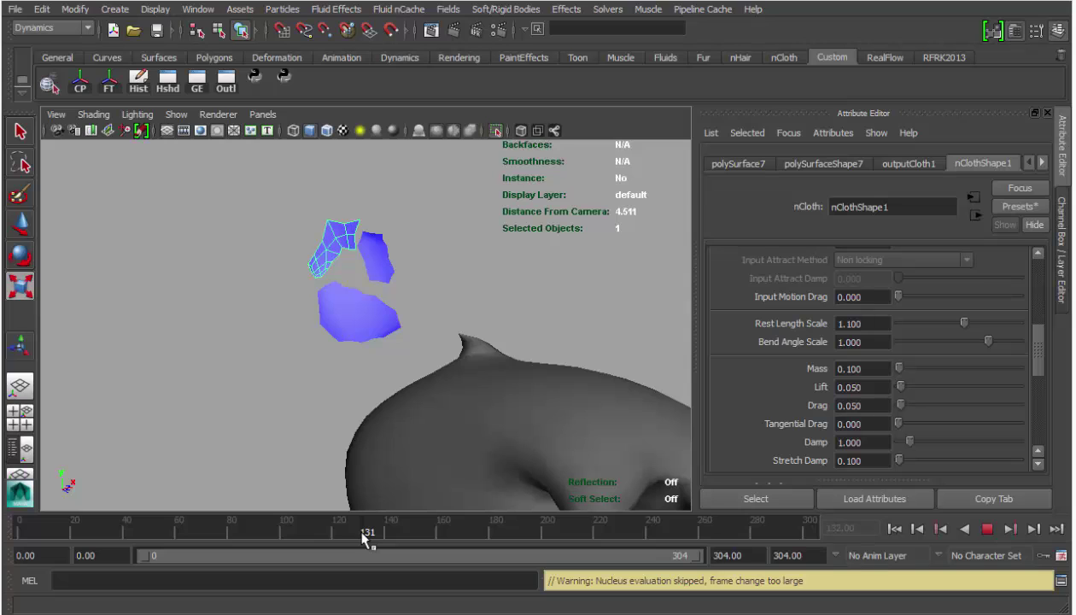
pyautogui.keyDown('alt'); pyautogui.moveTo(514, 338); pyautogui.dragTo(404, 384, button='right'); pyautogui.keyUp('alt')
pyautogui.moveTo(376, 372)
pyautogui.keyDown('alt'); pyautogui.mouseDown()
pyautogui.moveTo(401, 367)
pyautogui.moveTo(357, 465)
pyautogui.moveTo(393, 384)
pyautogui.mouseUp(); pyautogui.keyUp('alt')
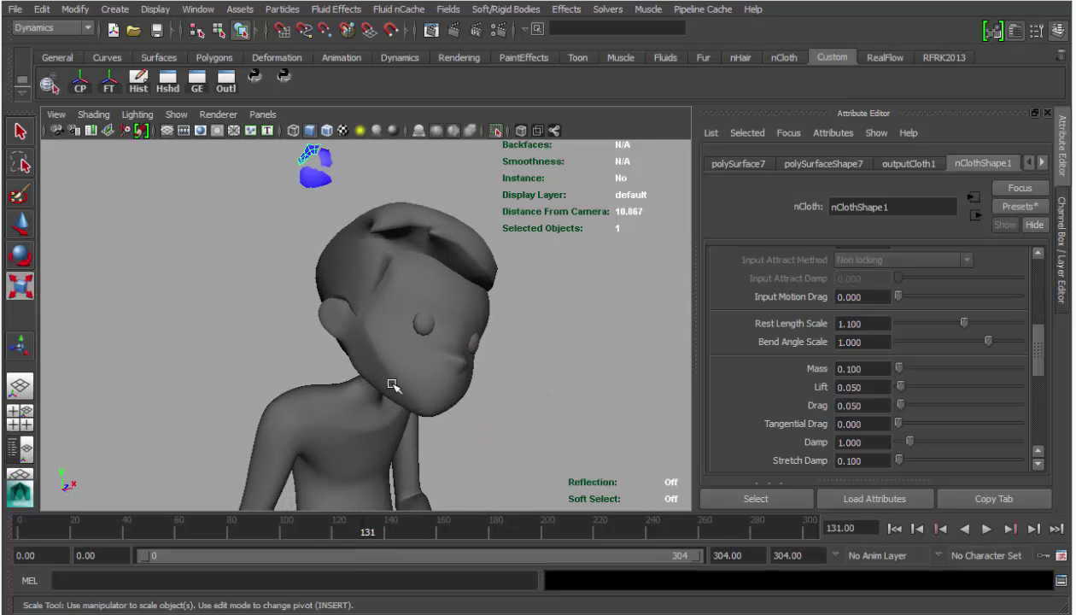
pyautogui.keyDown('alt'); pyautogui.moveTo(393, 384); pyautogui.dragTo(348, 387, button='right'); pyautogui.keyUp('alt')
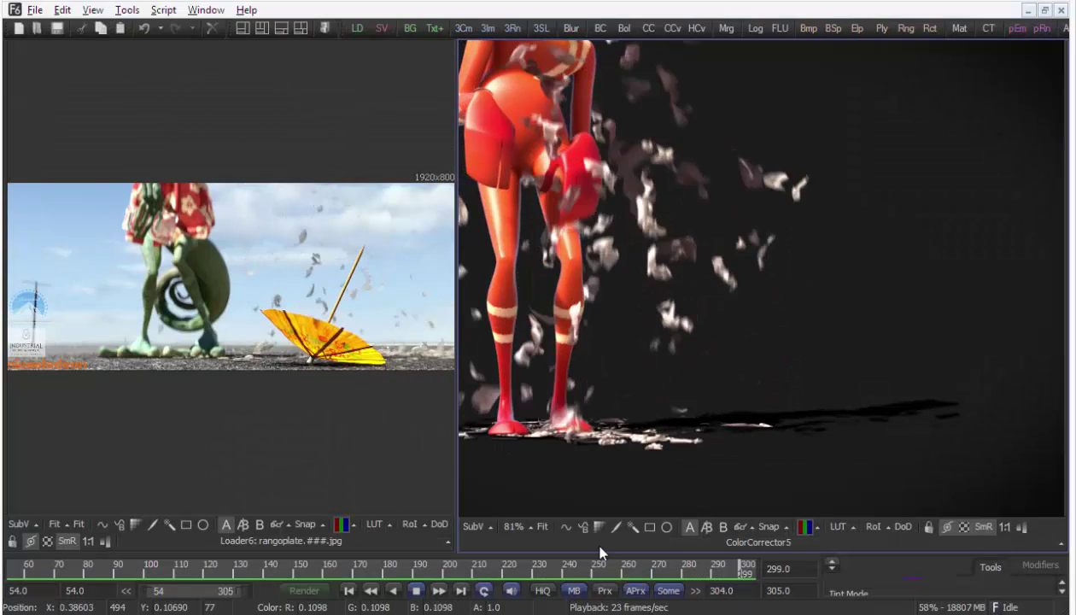
# - Switch to Fusion and replay the reference composite from around frame 131 to see when the pieces start breaking off
pyautogui.moveTo(465, 573); pyautogui.dragTo(237, 590)
pyautogui.press('Right')
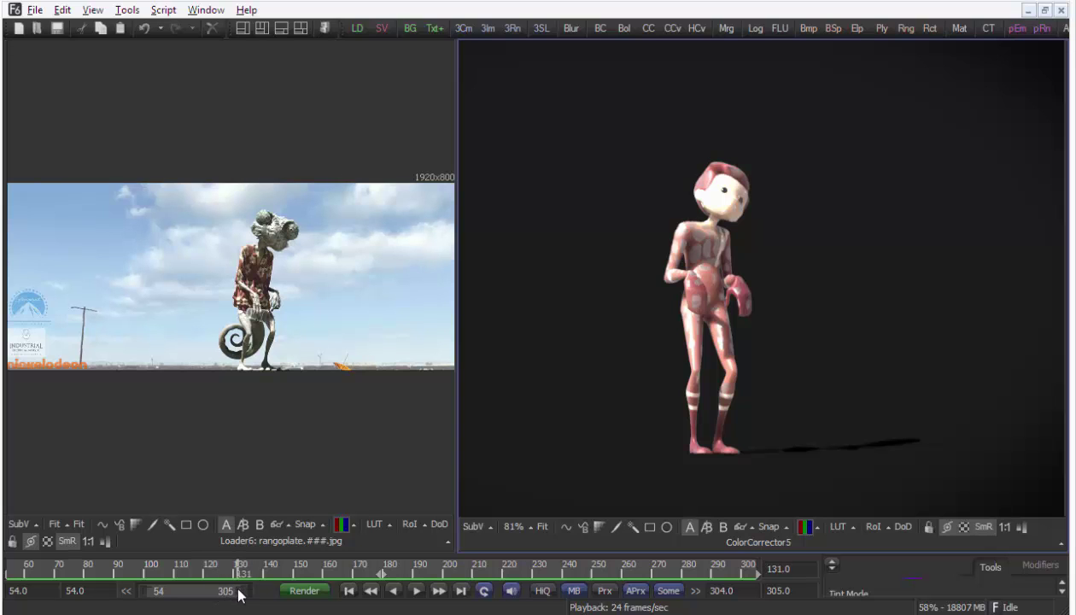
pyautogui.press('space')
pyautogui.press('space')
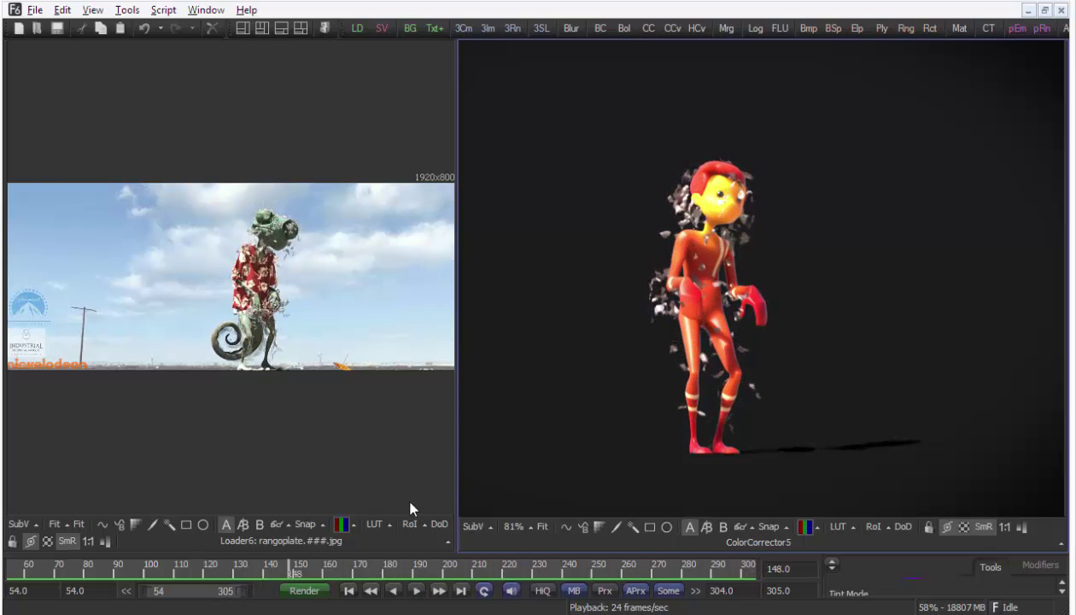
pyautogui.moveTo(273, 581); pyautogui.dragTo(236, 580)
pyautogui.press('space')
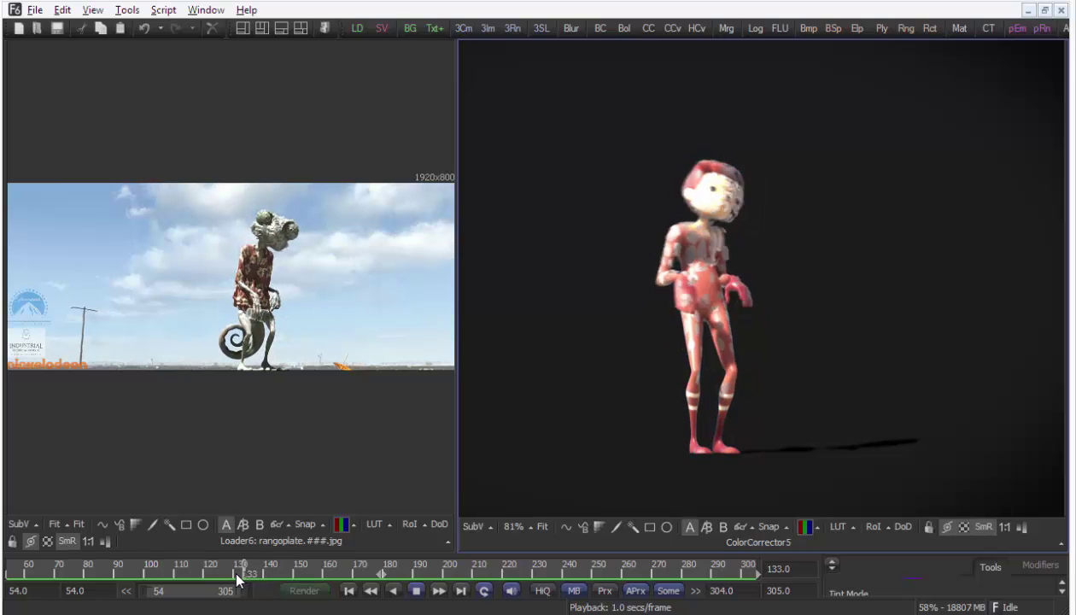
pyautogui.press('space')
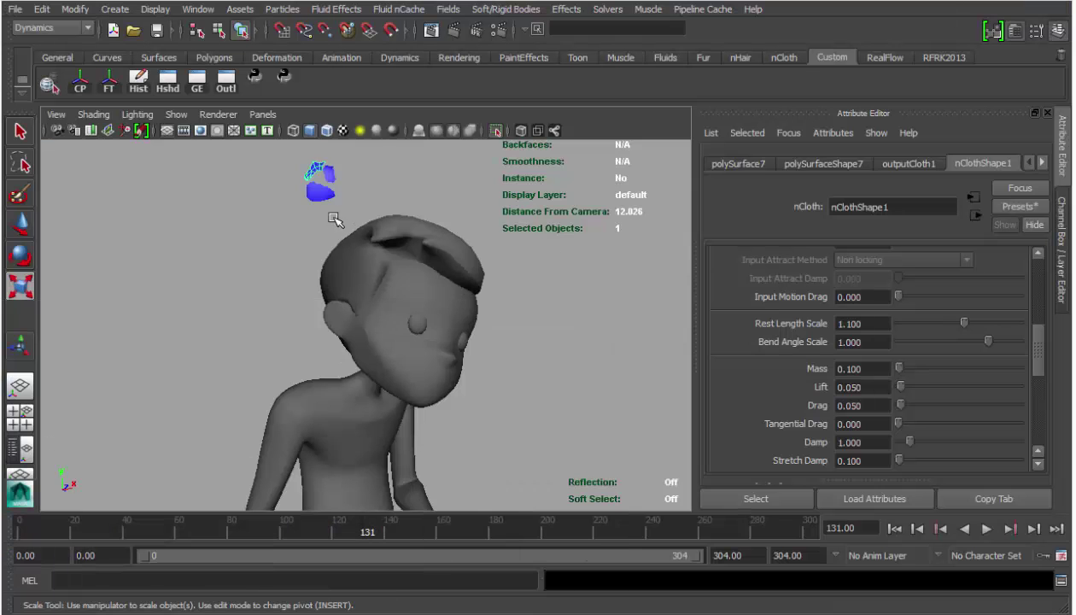
# - Back in Maya, select all three cloth patches and show the channels of their nCloth shape input
pyautogui.click(367, 198)
pyautogui.moveTo(368, 197); pyautogui.dragTo(295, 162)
pyautogui.scroll(-1, 1035, 348)
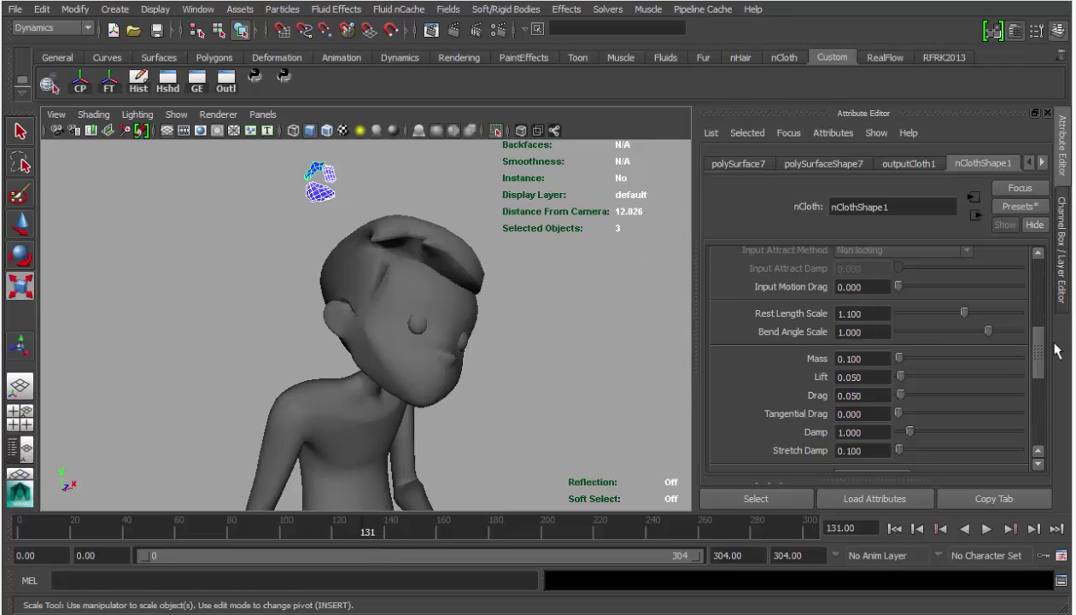
pyautogui.moveTo(1043, 348); pyautogui.dragTo(1030, 319)
pyautogui.hotkey('ctrl', 'a')
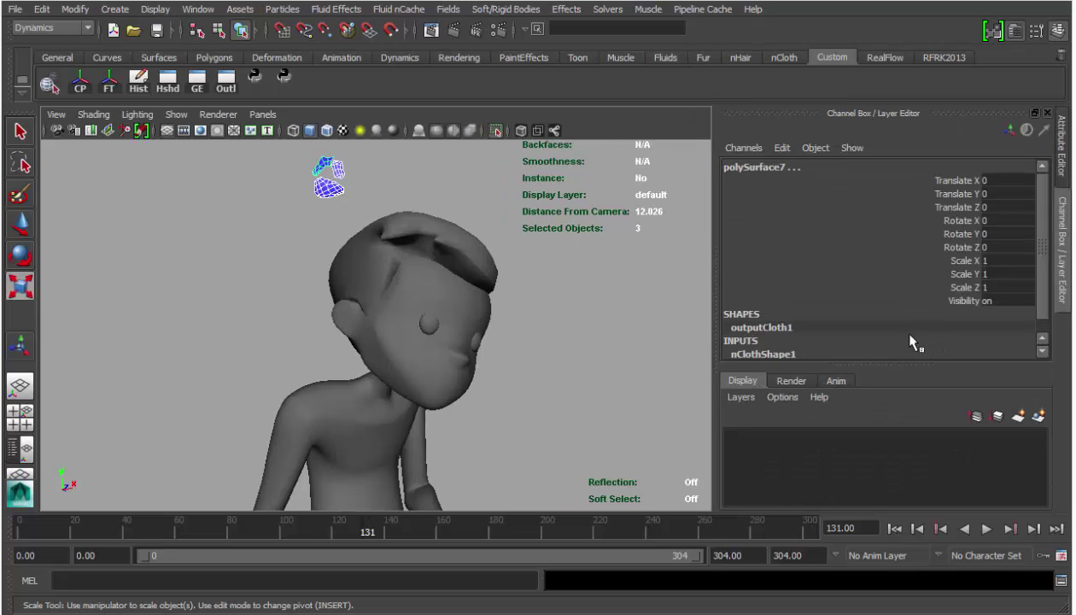
pyautogui.click(795, 340)
# - Set Input Mesh Attract to 1 for the selected cloth patches
pyautogui.scroll(-10, 903, 309)
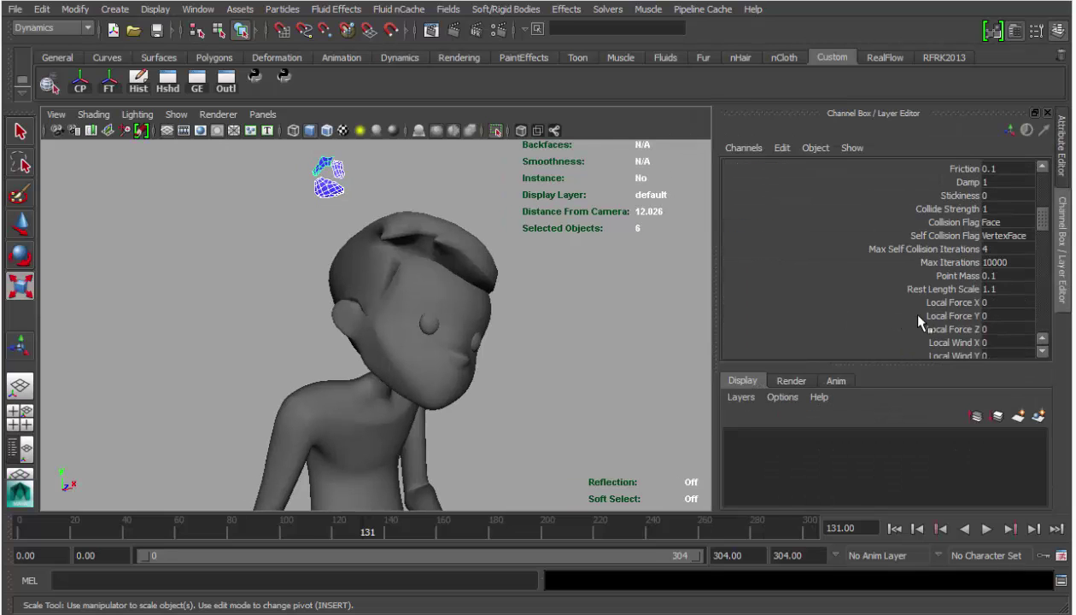
pyautogui.scroll(-3, 955, 290)
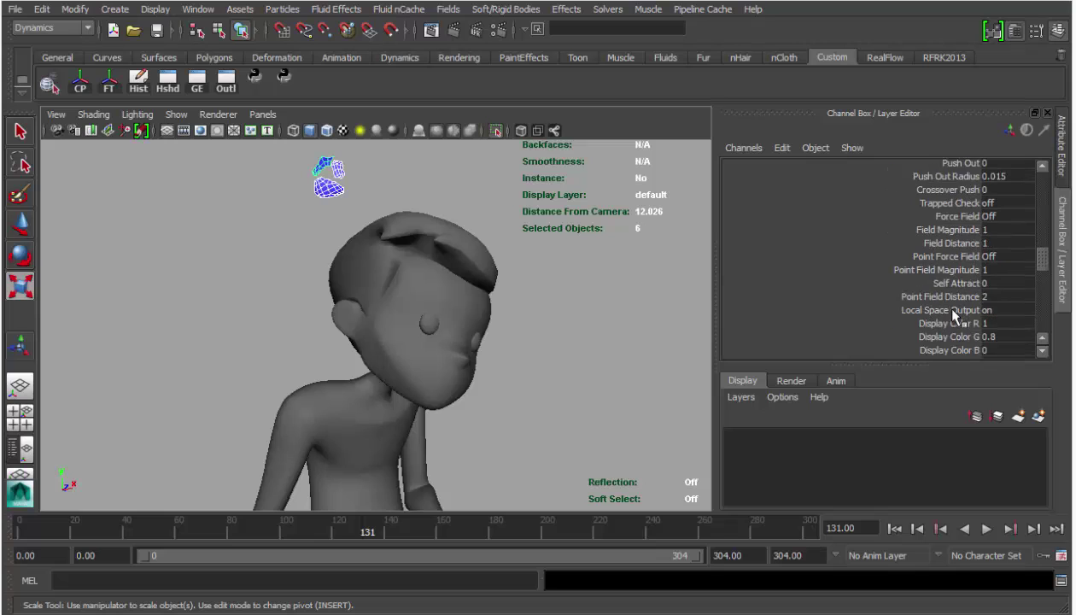
pyautogui.scroll(1, 954, 275)
pyautogui.scroll(2, 958, 243)
pyautogui.scroll(-4, 957, 256)
pyautogui.scroll(-2, 957, 258)
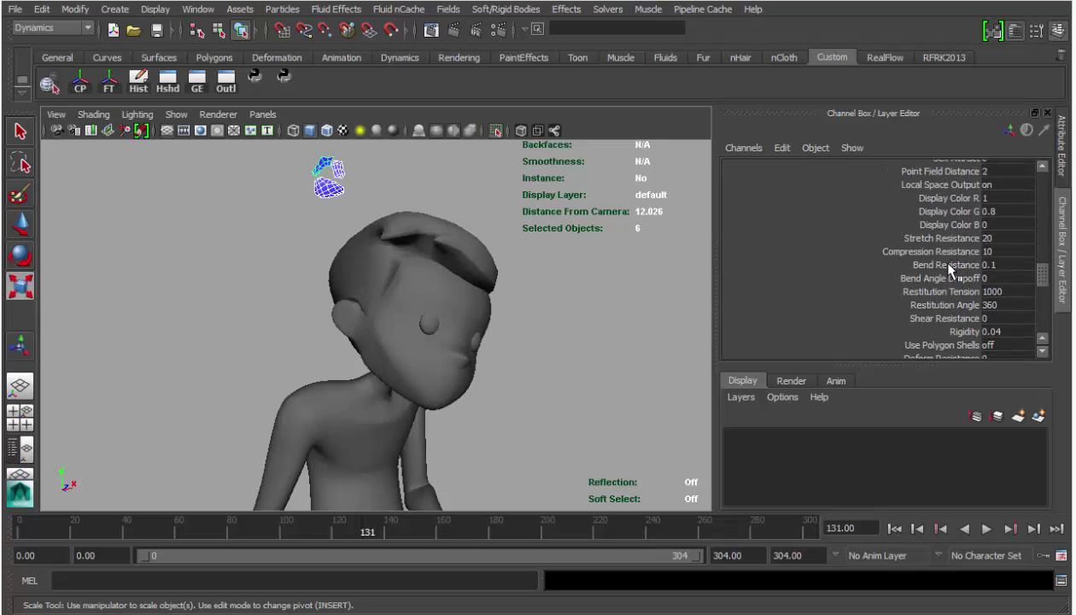
pyautogui.scroll(-3, 955, 295)
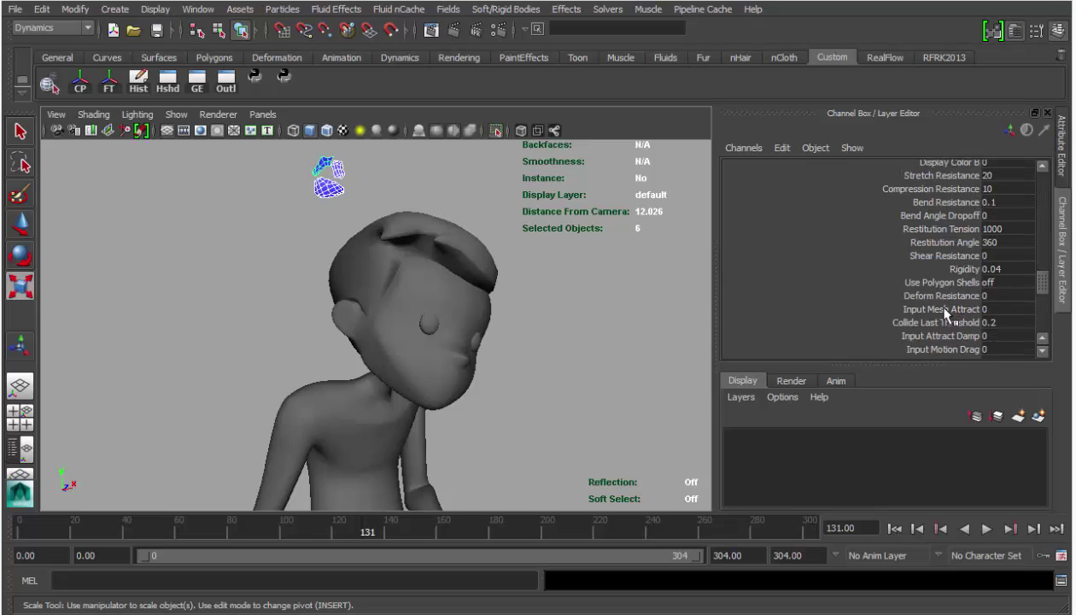
pyautogui.click(944, 310)
pyautogui.rightClick(945, 311)
pyautogui.click(945, 310)
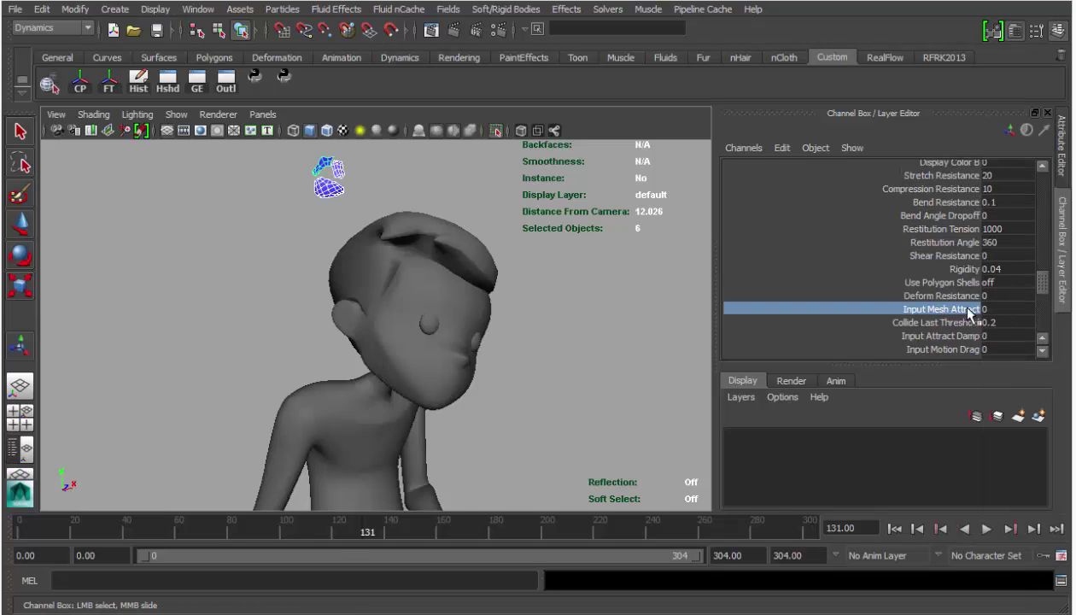
pyautogui.click(983, 308)
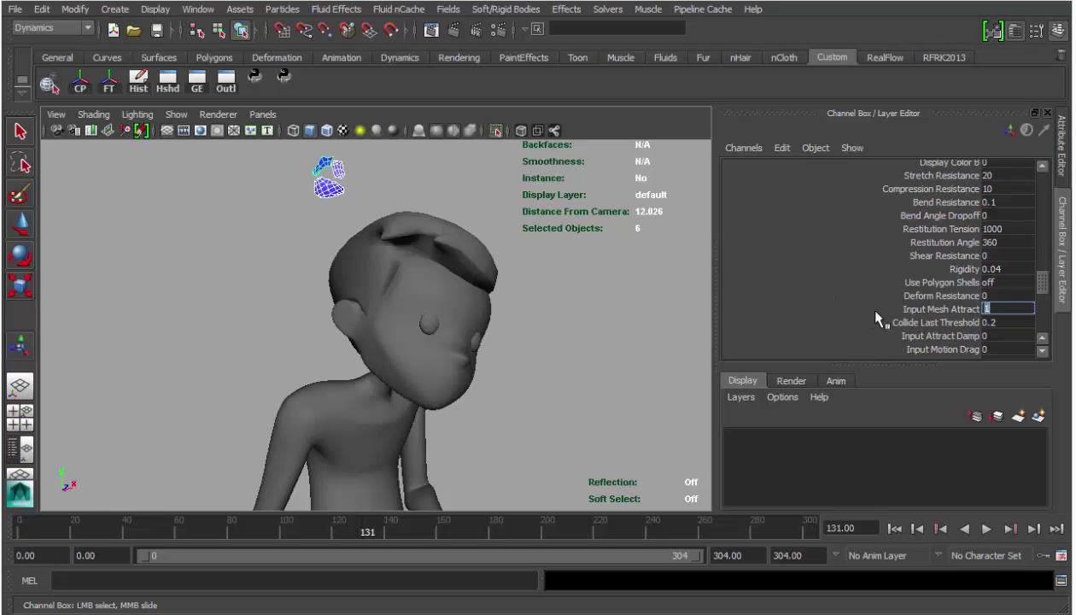
# - Key the patches' Input Mesh Attract at frame 131
pyautogui.click(944, 311)
pyautogui.rightClick(944, 311)
pyautogui.click(958, 336)
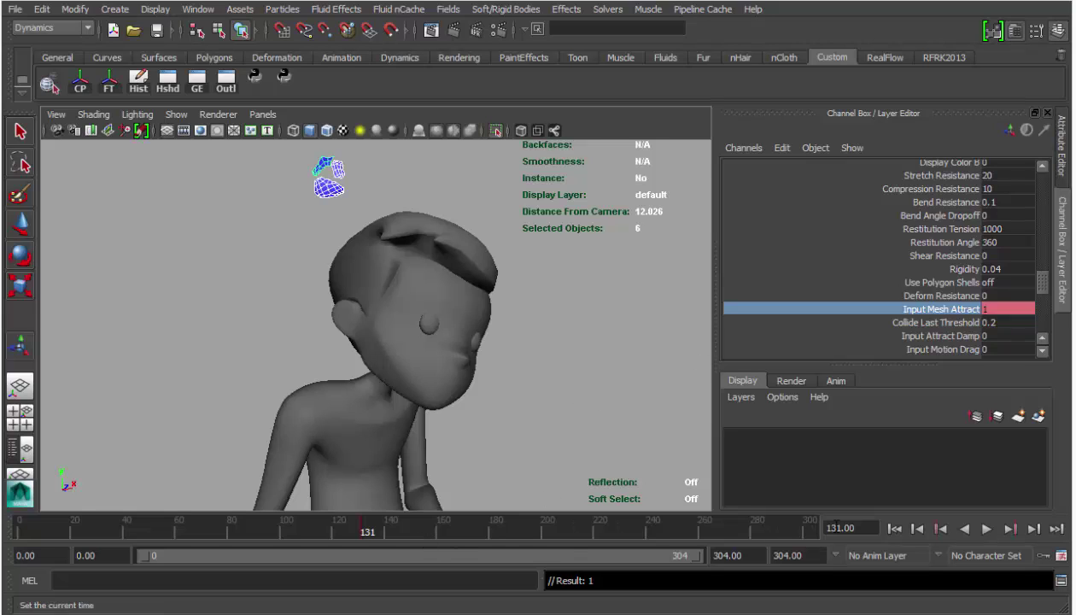
# - Go to frame 136 and key Input Mesh Attract at 0 for the three patches
pyautogui.doubleClick(835, 525)
pyautogui.write('136')
pyautogui.press('Return')
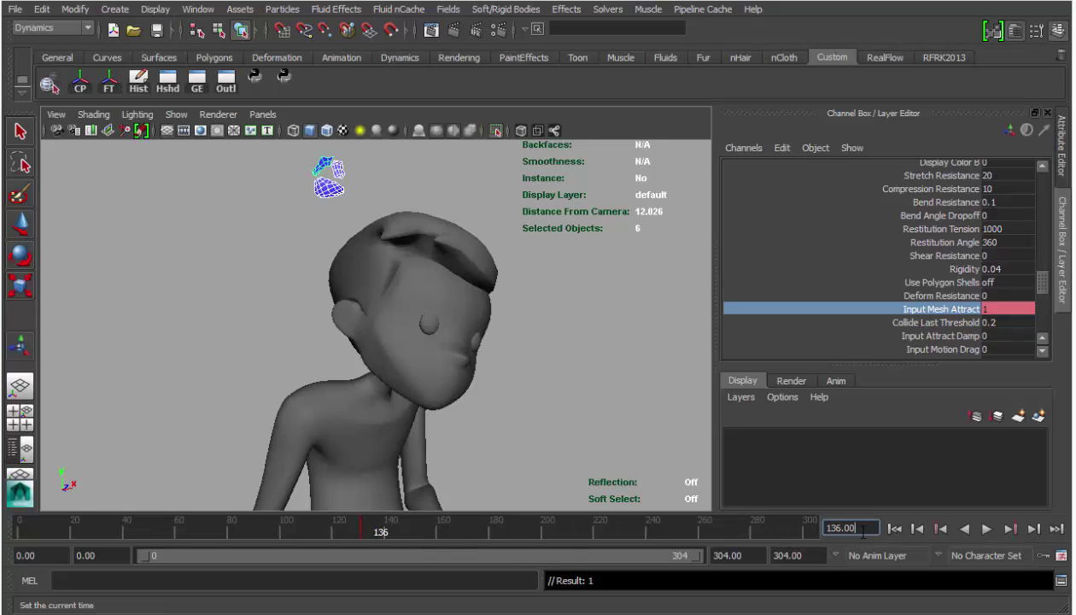
pyautogui.rightClick(964, 311)
pyautogui.click(995, 334)
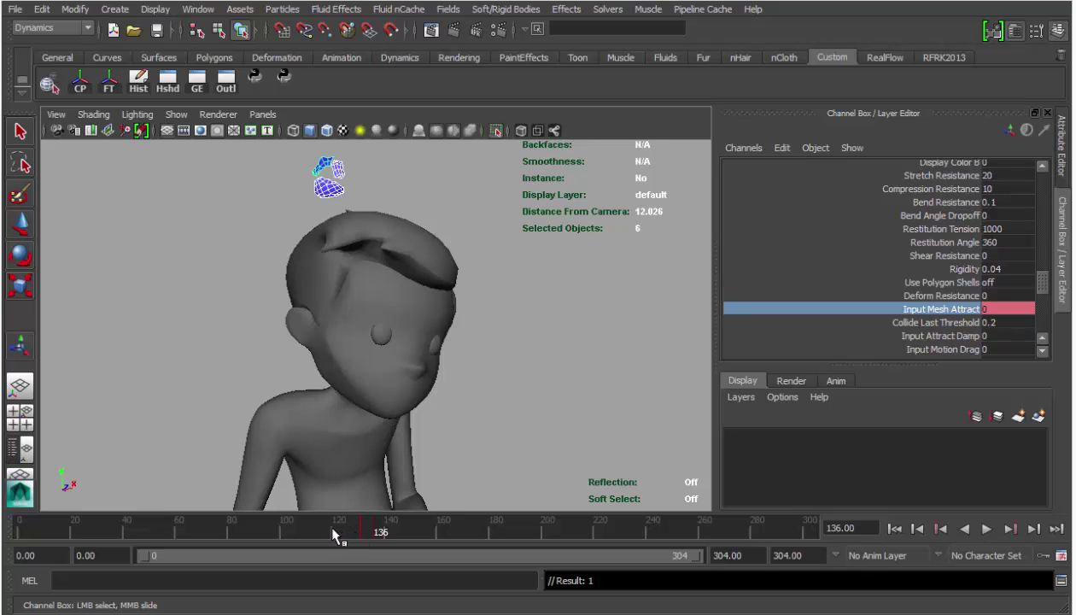
# - Select the lower cloth patch and set the Start Frame of its nucleus1 solver to 125
pyautogui.click(325, 174)
pyautogui.hotkey('ctrl', 'a')
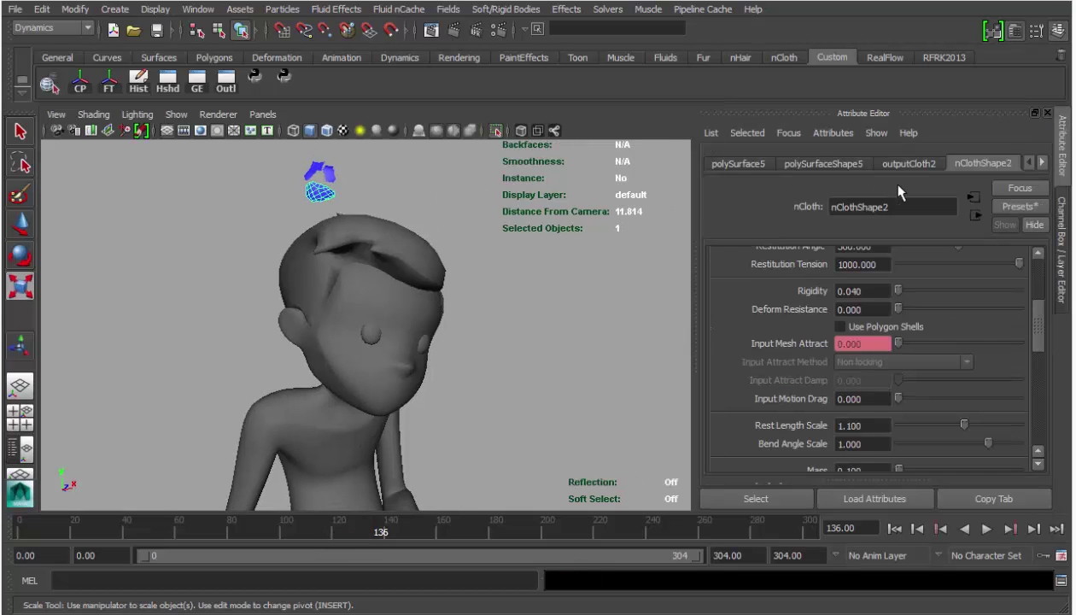
pyautogui.click(1041, 163)
pyautogui.click(1042, 162)
pyautogui.click(838, 164)
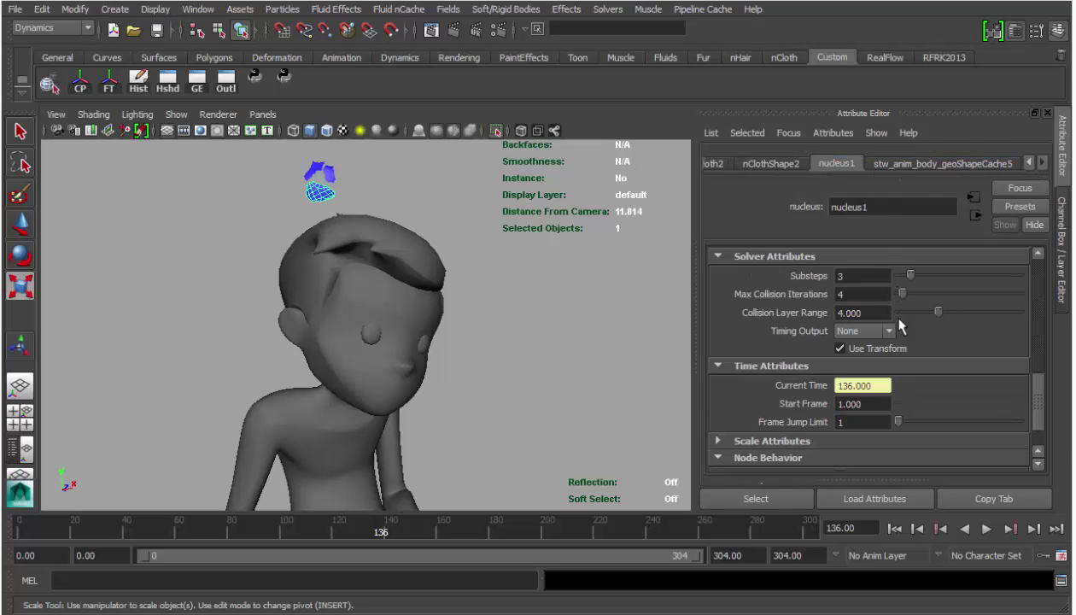
pyautogui.click(867, 404)
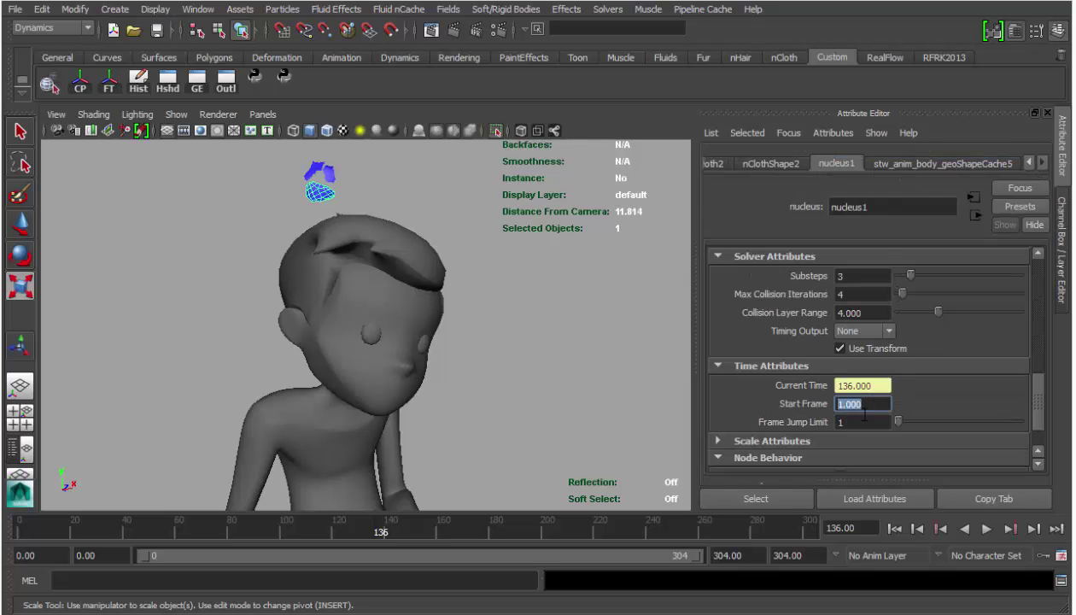
pyautogui.write('1')
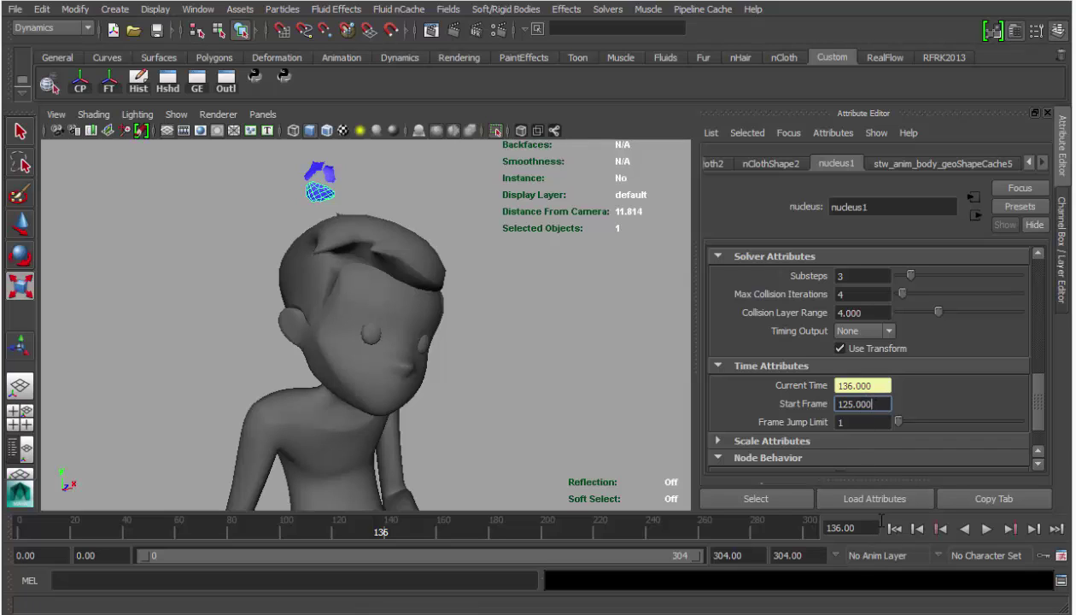
# - Rewind, jump to frame 120 and play the simulation to frame 144 to check how the patches leave the head
pyautogui.click(895, 530)
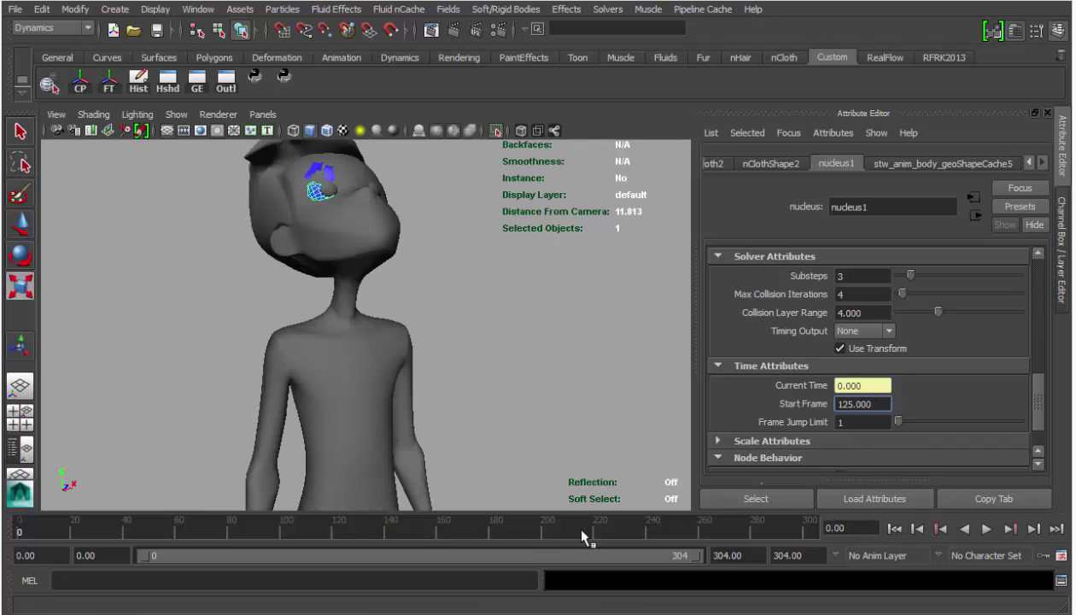
pyautogui.click(338, 531)
pyautogui.scroll(-3, 411, 385)
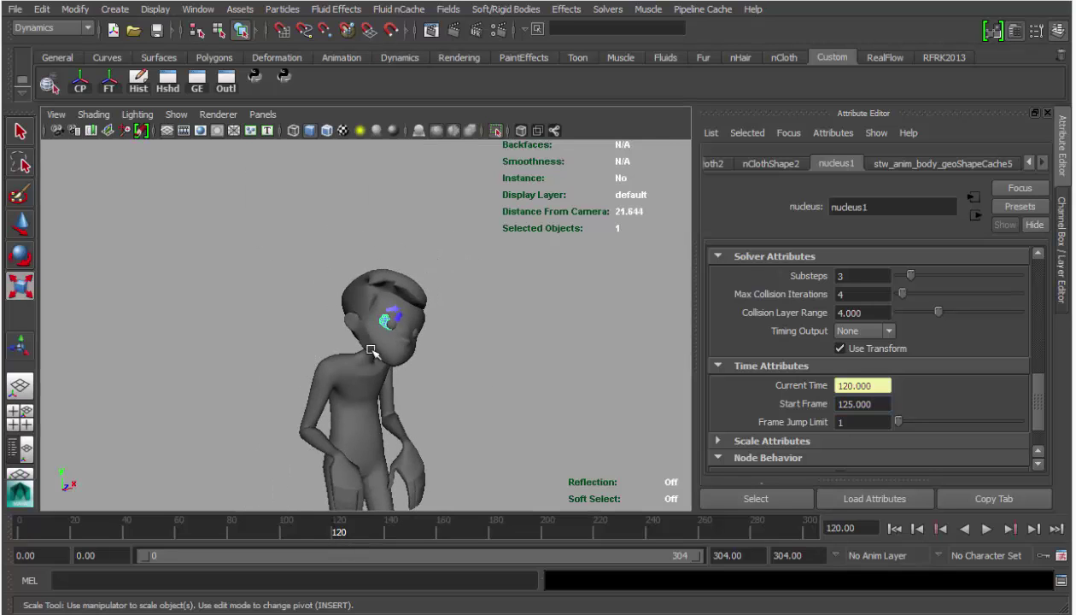
pyautogui.click(457, 304)
pyautogui.hotkey('alt', 'v')
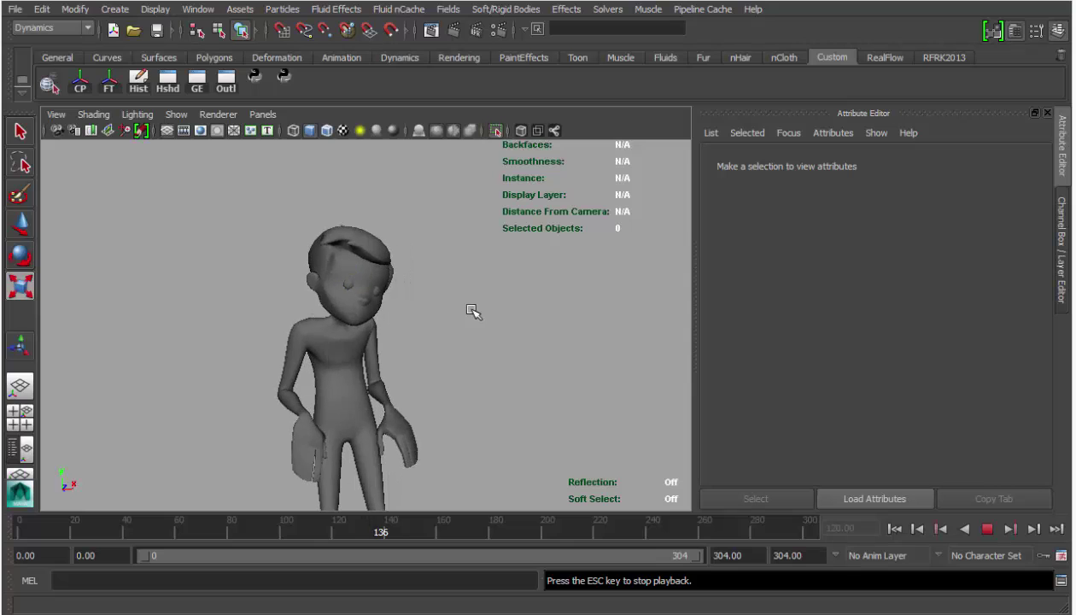
pyautogui.press('Escape')
pyautogui.scroll(5, 414, 332)
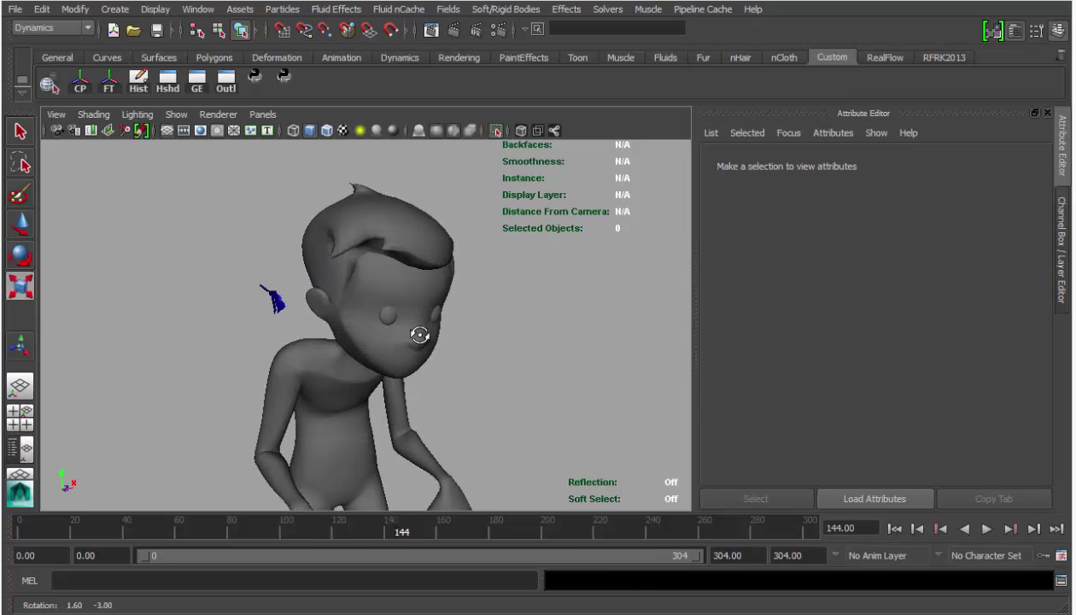
pyautogui.keyDown('alt'); pyautogui.moveTo(266, 327); pyautogui.dragTo(314, 329, button='right'); pyautogui.keyUp('alt')
pyautogui.keyDown('alt'); pyautogui.moveTo(315, 329); pyautogui.dragTo(376, 324); pyautogui.keyUp('alt')
# - Select the body mesh, check its collision group in the Outliner and make it an nCloth passive collider
pyautogui.press('q')
pyautogui.click(365, 273)
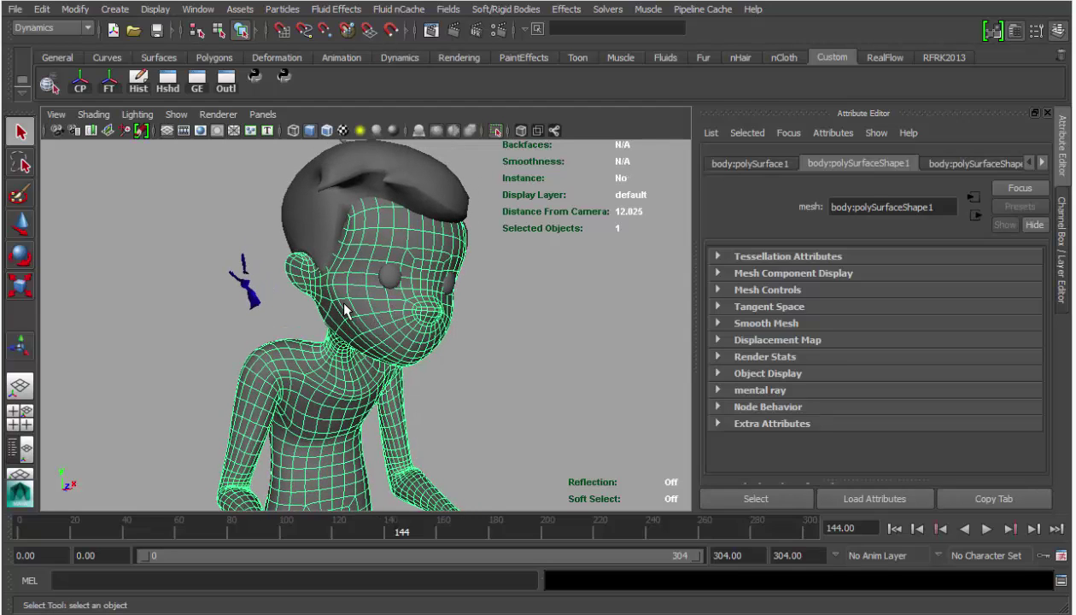
pyautogui.hotkey('alt', 'Tab')
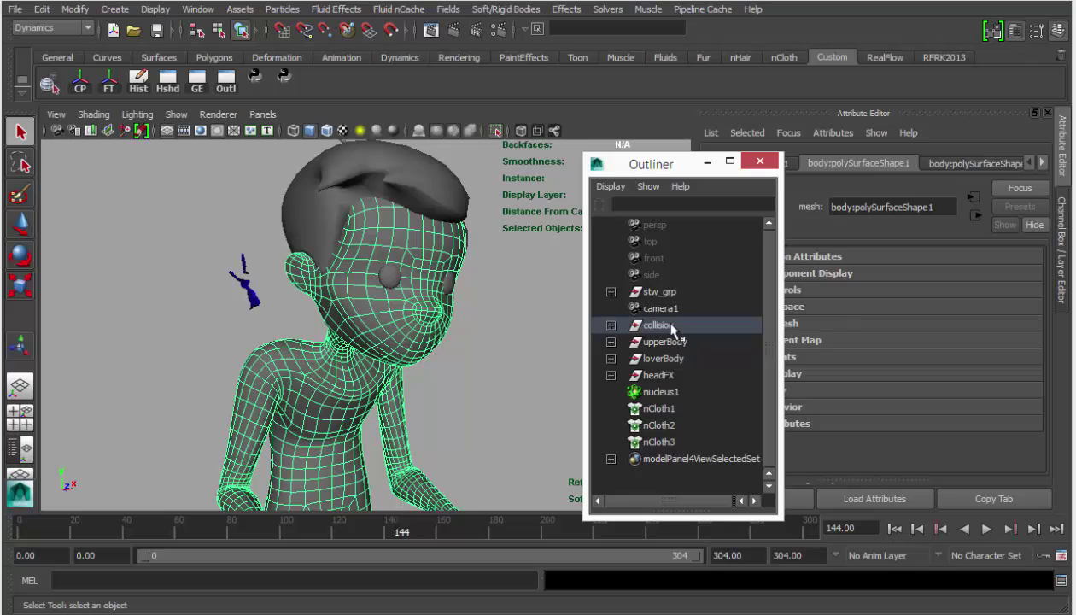
pyautogui.press('space')
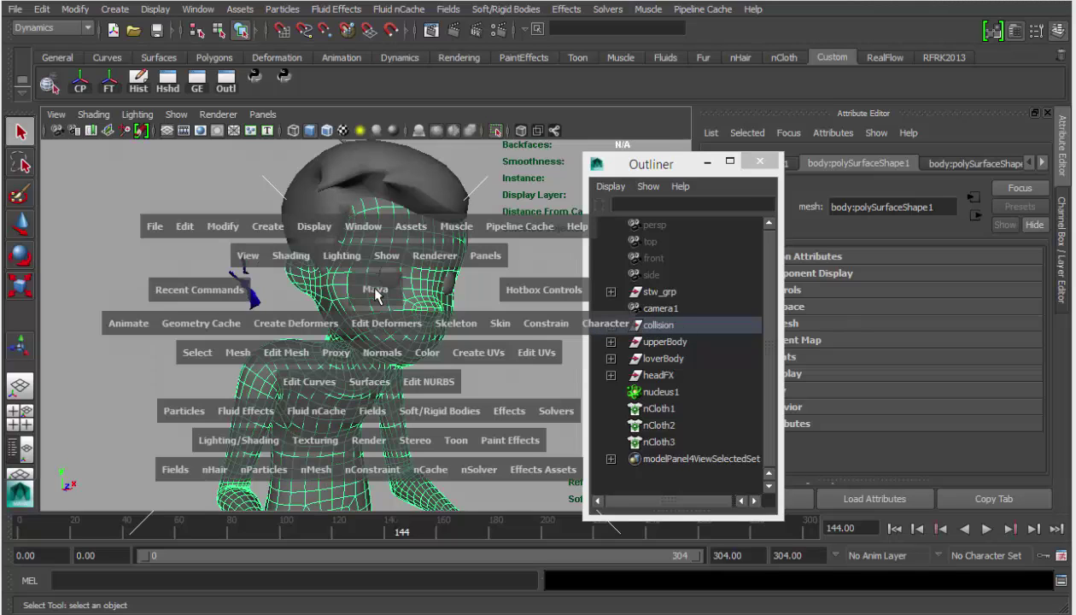
pyautogui.click(322, 471)
pyautogui.click(342, 499)
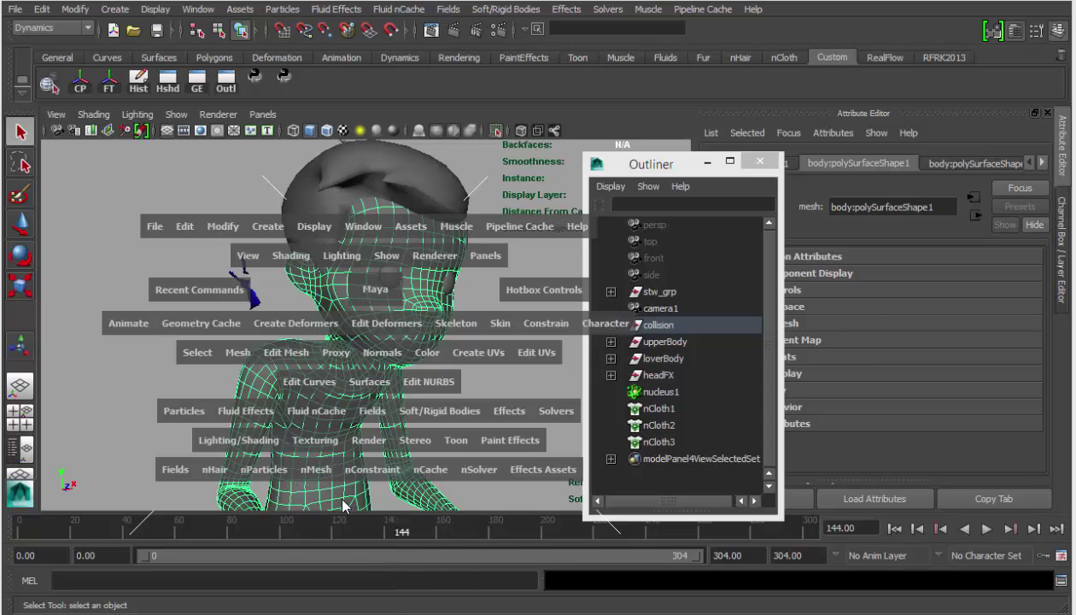
pyautogui.click(759, 161)
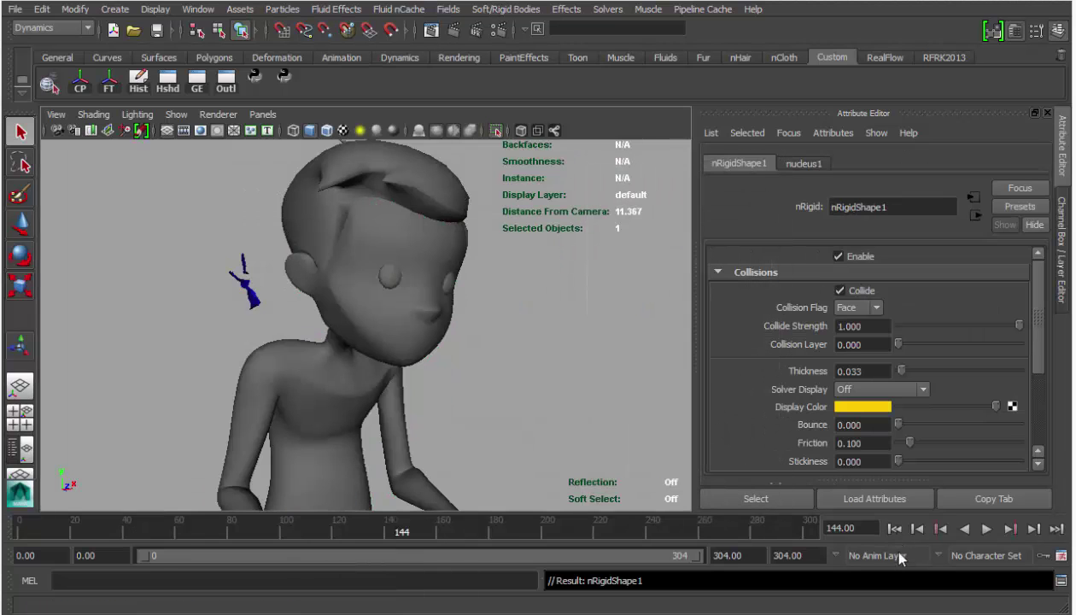
# - Rewind, replay the simulation from frame 121 to 144 and inspect the patches around the head with the new collider
pyautogui.click(895, 529)
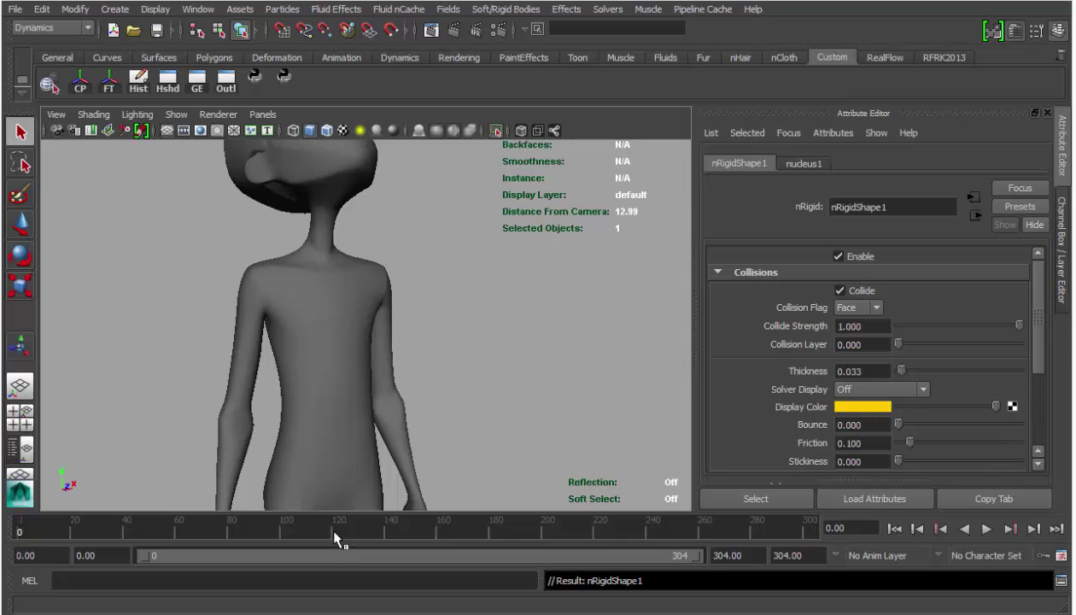
pyautogui.click(340, 532)
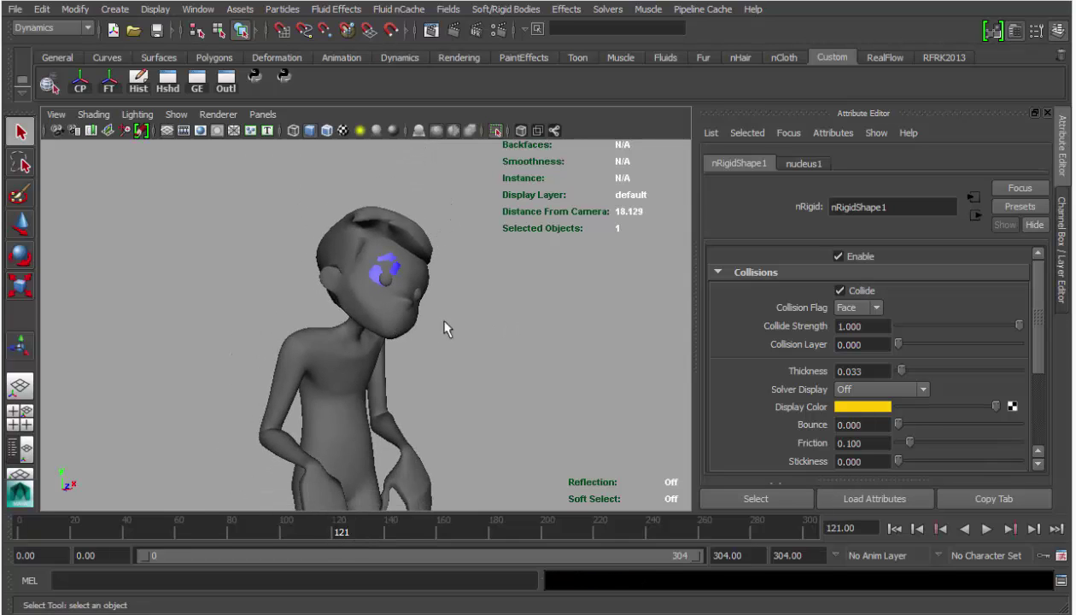
pyautogui.hotkey('alt', 'v')
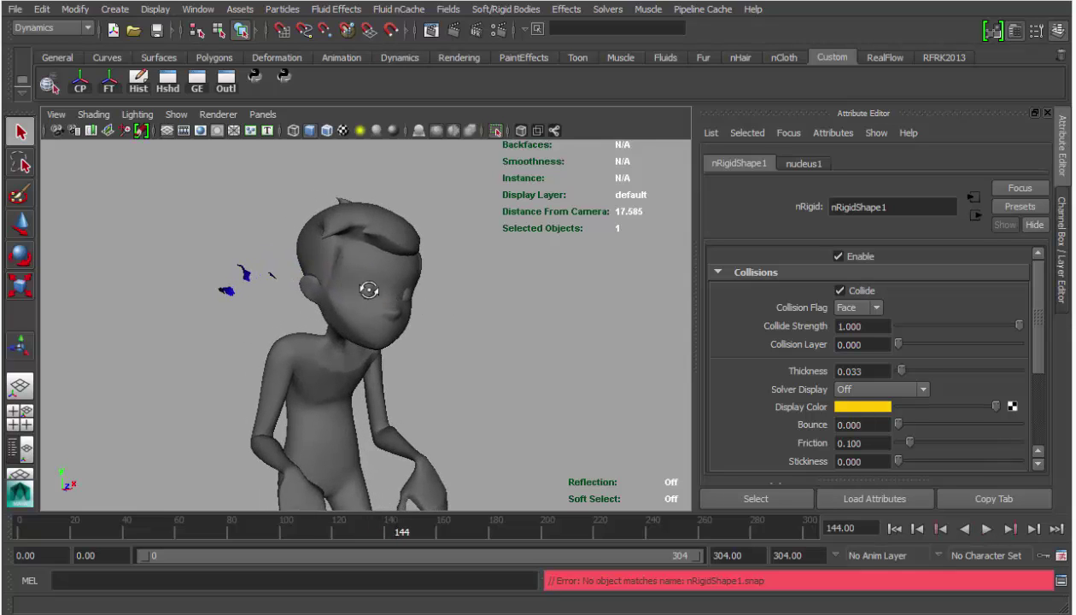
pyautogui.keyDown('alt'); pyautogui.moveTo(368, 291); pyautogui.dragTo(350, 273); pyautogui.keyUp('alt')
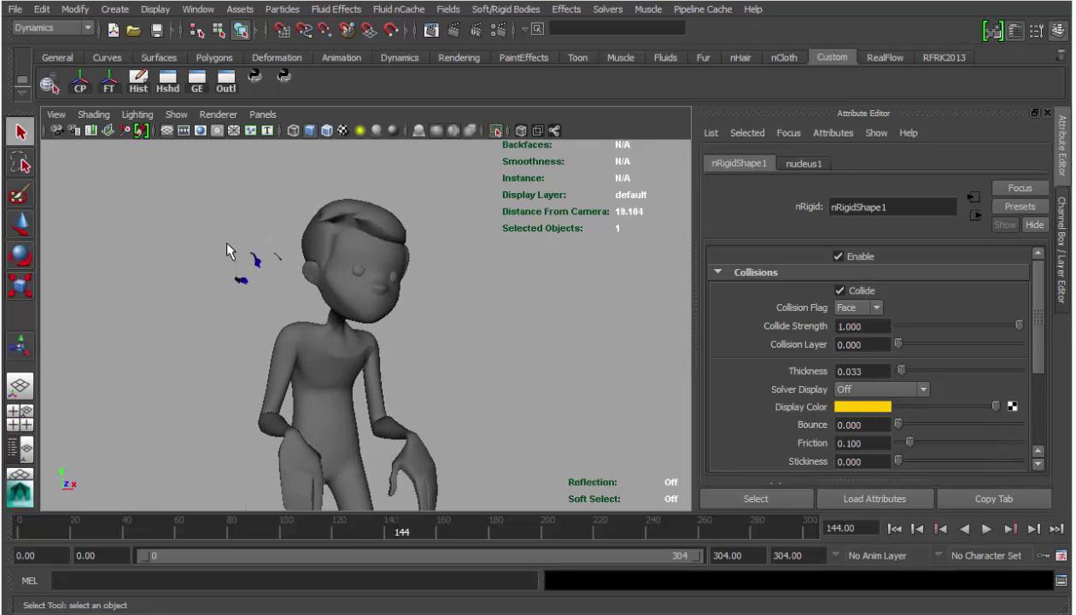
# - Select the three detached cloth patches beside the head and set the Air Density of their nucleus1 solver to 10
pyautogui.moveTo(227, 249); pyautogui.dragTo(264, 270)
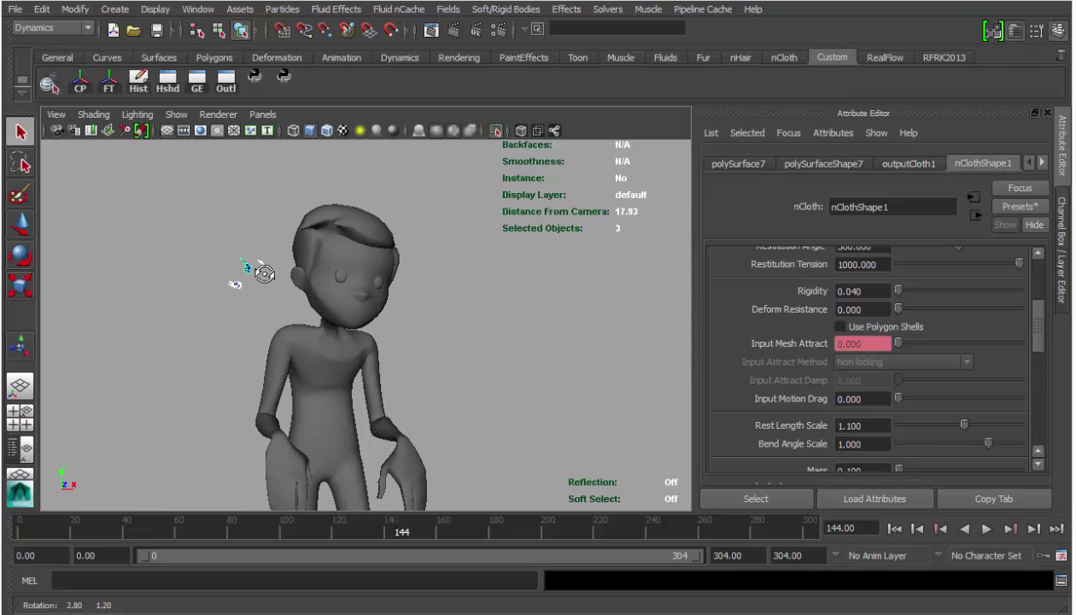
pyautogui.click(436, 283)
pyautogui.moveTo(272, 297); pyautogui.dragTo(226, 243)
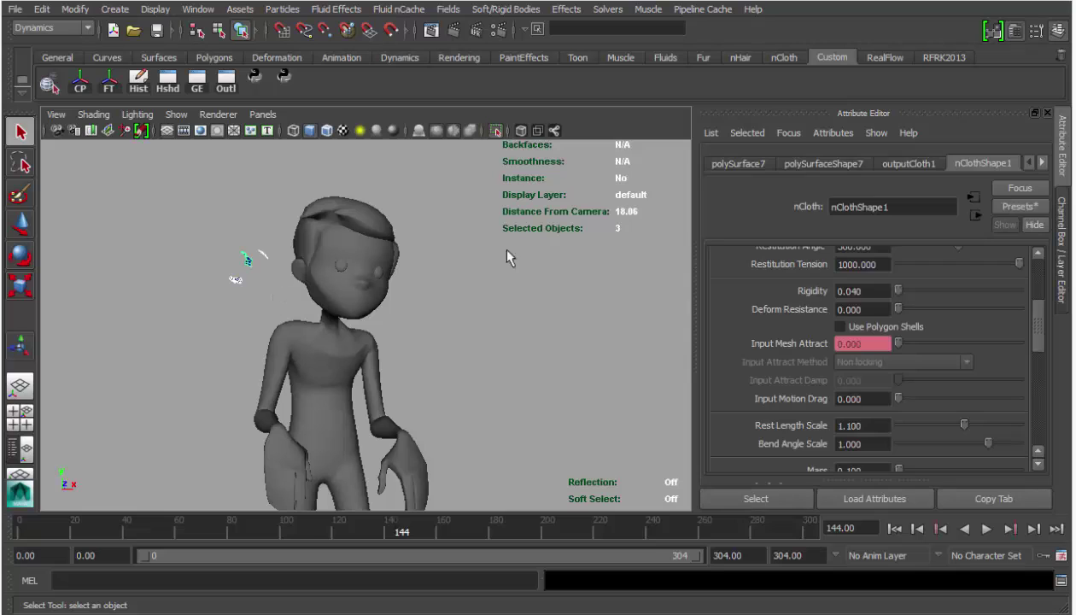
pyautogui.click(1042, 163)
pyautogui.click(1042, 163)
pyautogui.click(842, 165)
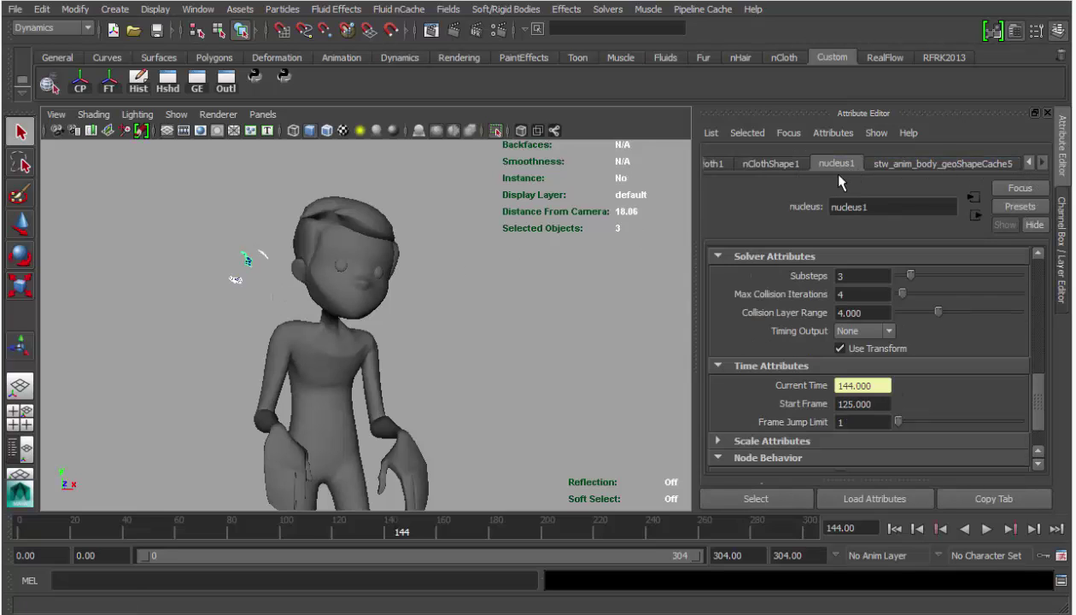
pyautogui.scroll(2, 872, 353)
pyautogui.scroll(5, 871, 353)
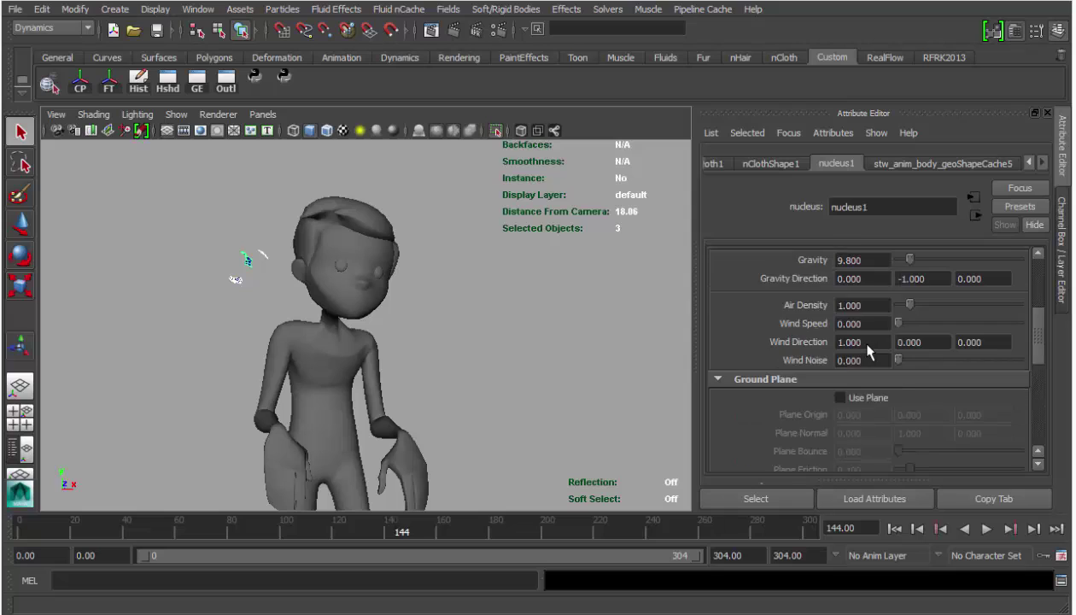
pyautogui.click(871, 389)
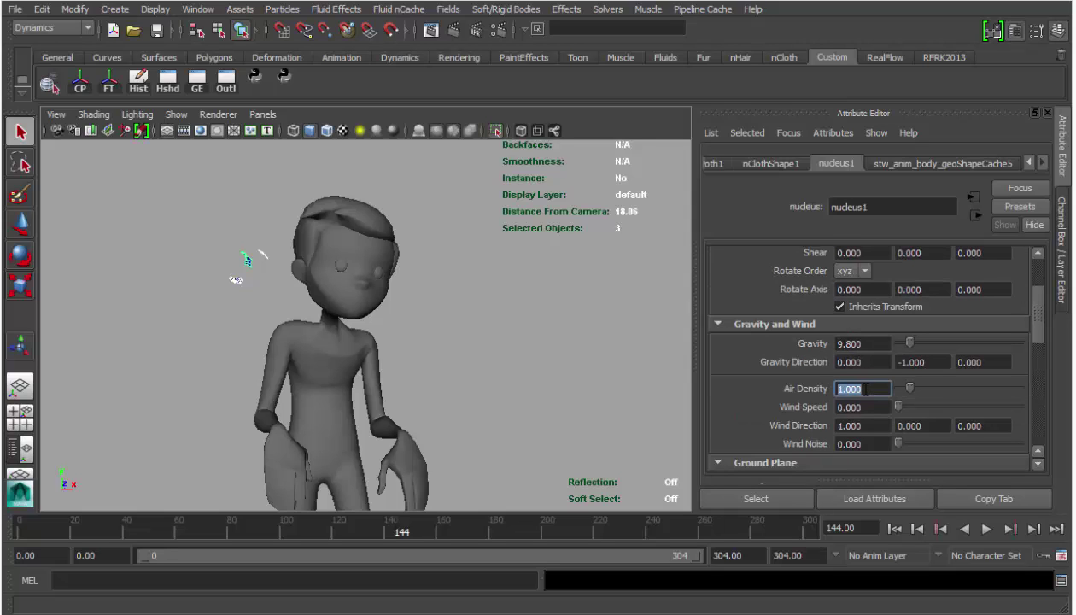
pyautogui.write('10')
pyautogui.press('Return')
# - Key nucleus1's Air Density at 10 on frame 131 and at 1 on frame 135
pyautogui.moveTo(876, 389); pyautogui.dragTo(843, 387)
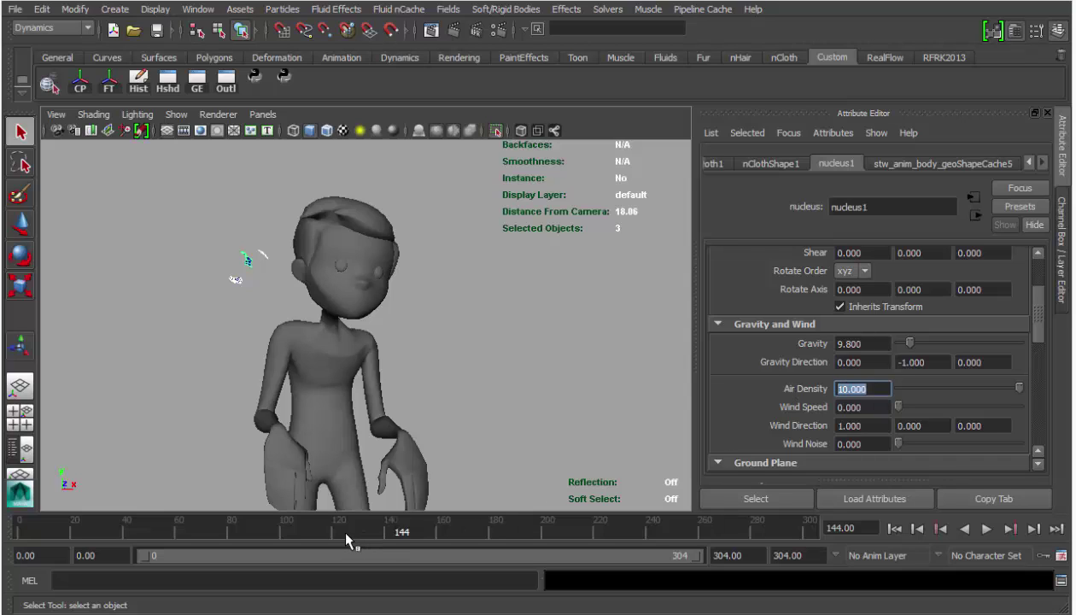
pyautogui.moveTo(346, 534); pyautogui.dragTo(364, 540)
pyautogui.rightClick(844, 389)
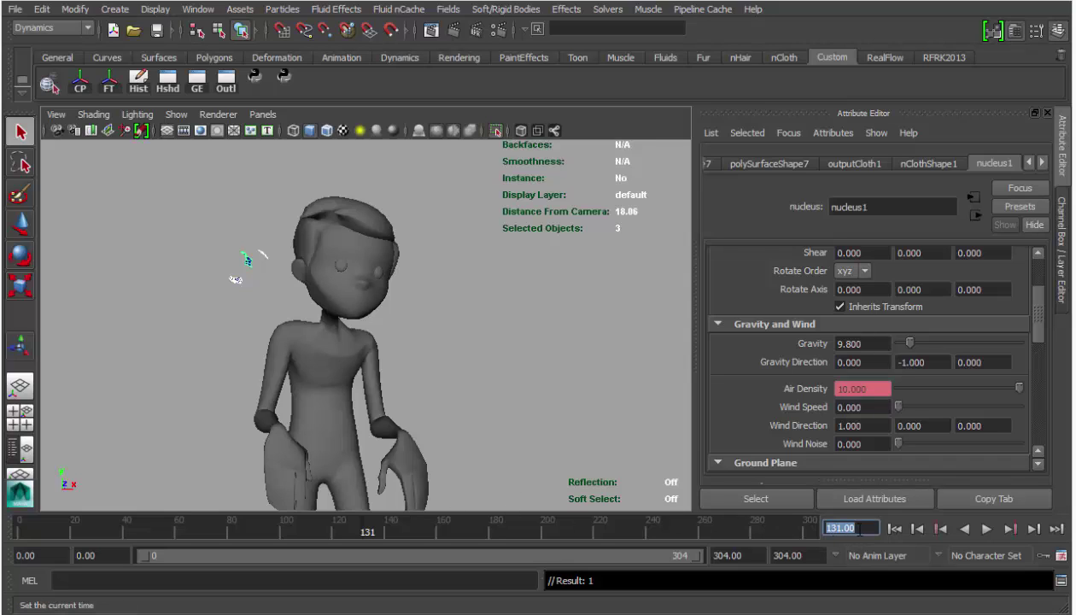
pyautogui.press('Return')
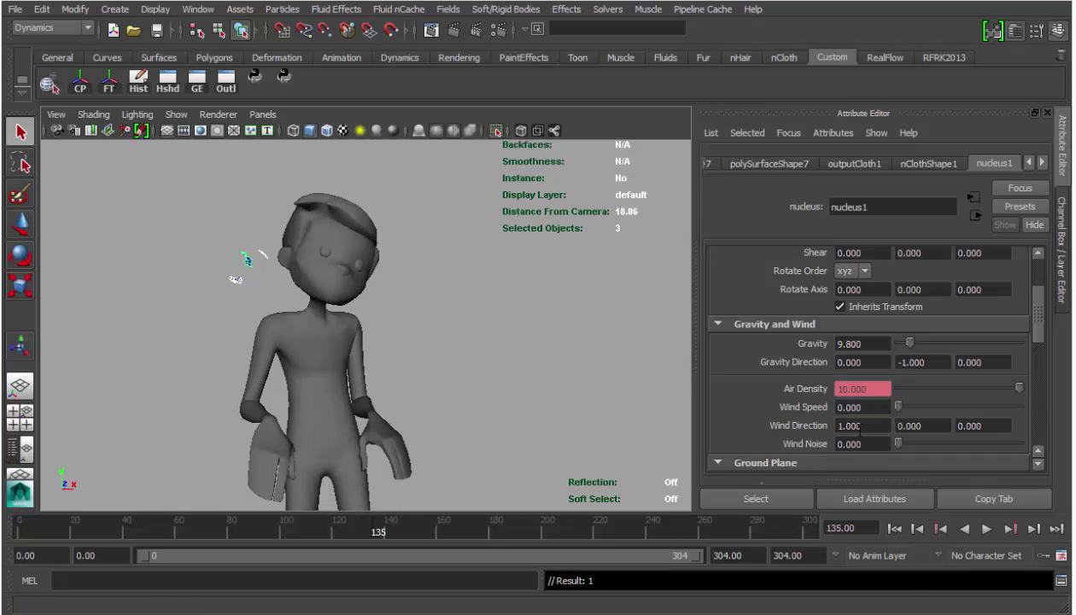
pyautogui.rightClick(853, 389)
pyautogui.click(876, 414)
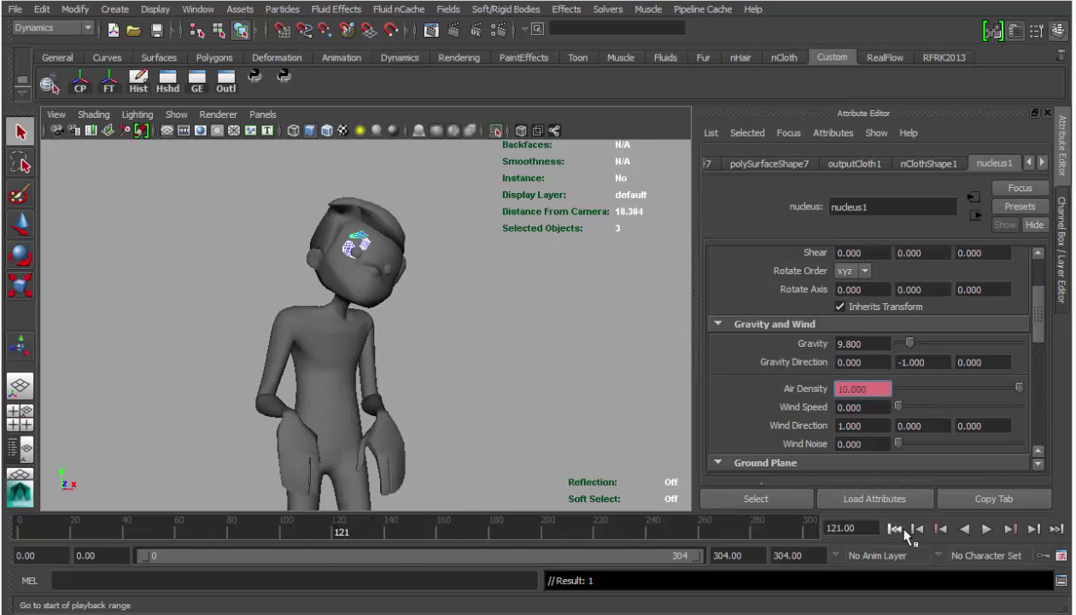
# - Rewind and play the simulation from frame 121 to 168, examining how the patches fall around the whole body
pyautogui.click(983, 532)
pyautogui.keyDown('alt'); pyautogui.moveTo(521, 406); pyautogui.dragTo(641, 401); pyautogui.keyUp('alt')
pyautogui.keyDown('alt'); pyautogui.moveTo(640, 402); pyautogui.dragTo(604, 301, button='right'); pyautogui.keyUp('alt')
pyautogui.keyDown('alt'); pyautogui.moveTo(603, 301); pyautogui.dragTo(633, 286, button='middle'); pyautogui.keyUp('alt')
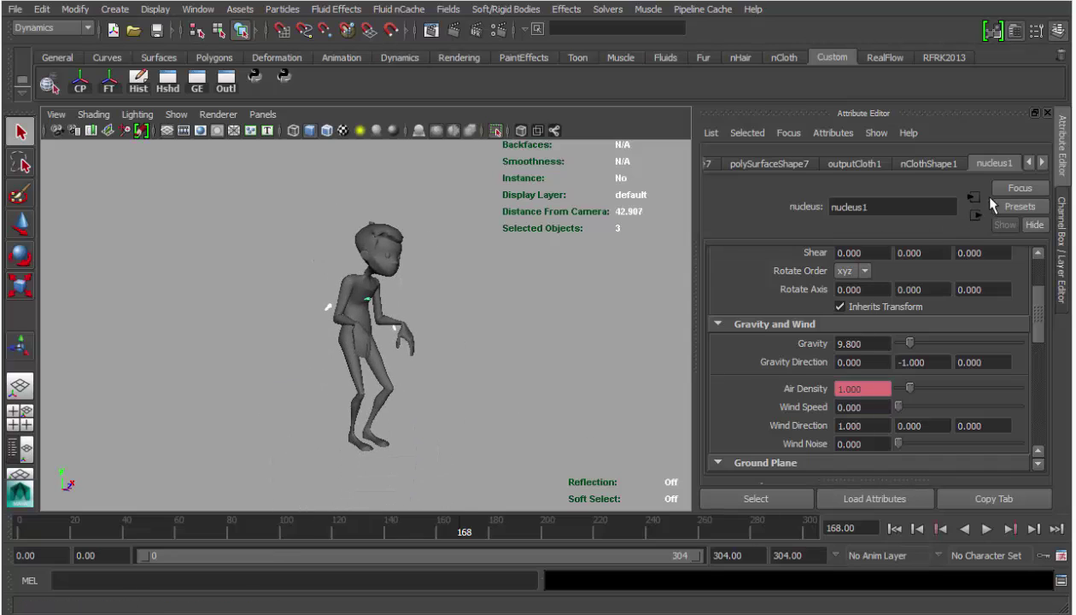
# - Enable Use Plane for nucleus1's ground plane and show the viewport grid to compare the floor with the feet
pyautogui.scroll(-5, 888, 344)
pyautogui.click(865, 315)
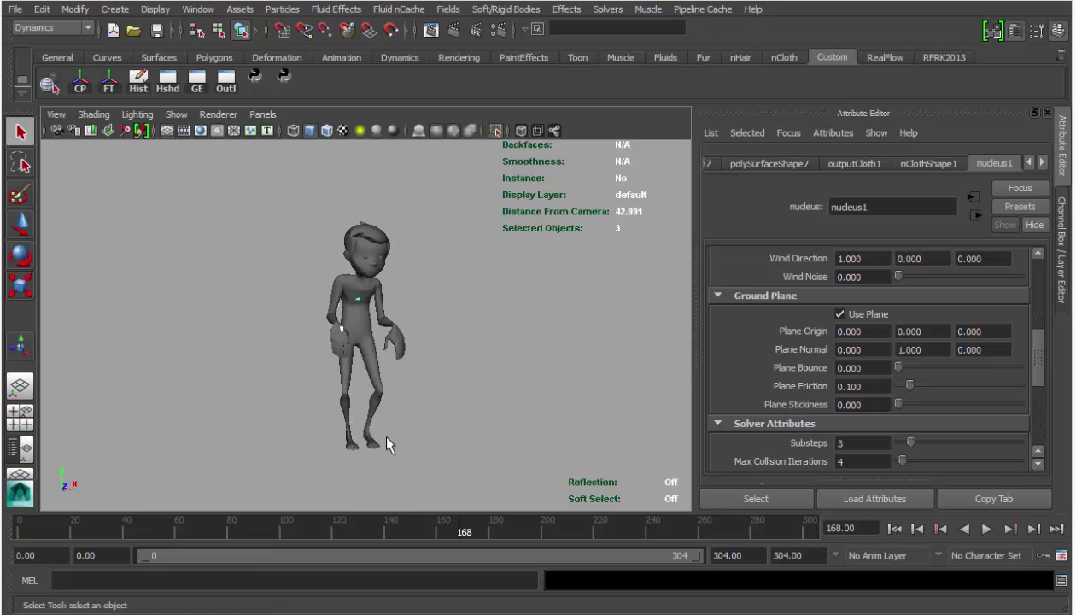
pyautogui.press('space')
pyautogui.click(363, 264)
pyautogui.click(372, 293)
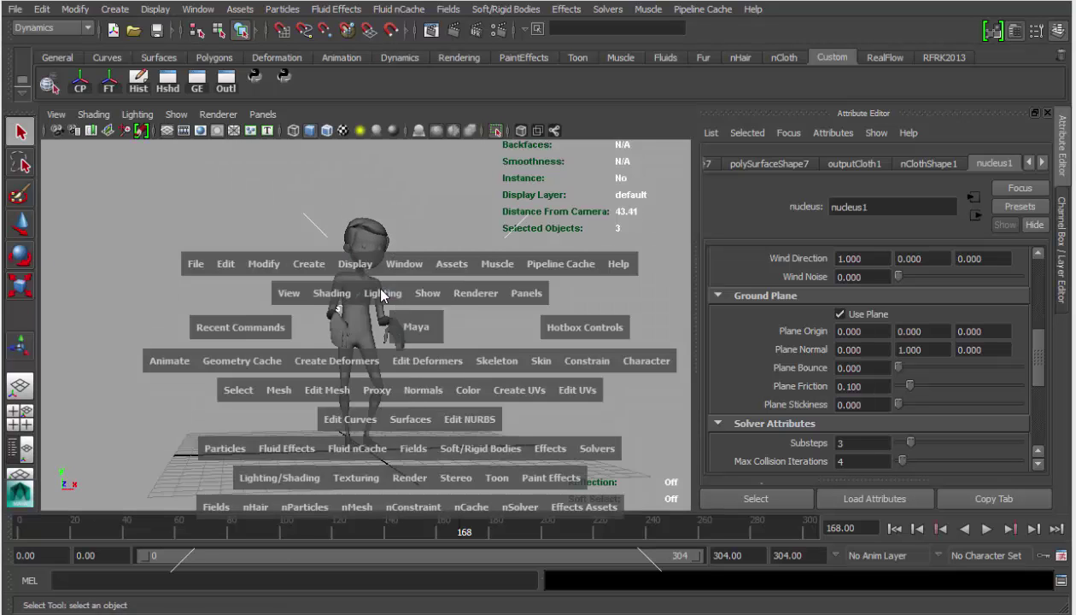
pyautogui.keyDown('alt'); pyautogui.moveTo(455, 369); pyautogui.dragTo(519, 410); pyautogui.keyUp('alt')
pyautogui.keyDown('alt'); pyautogui.moveTo(519, 410); pyautogui.dragTo(624, 381, button='right'); pyautogui.keyUp('alt')
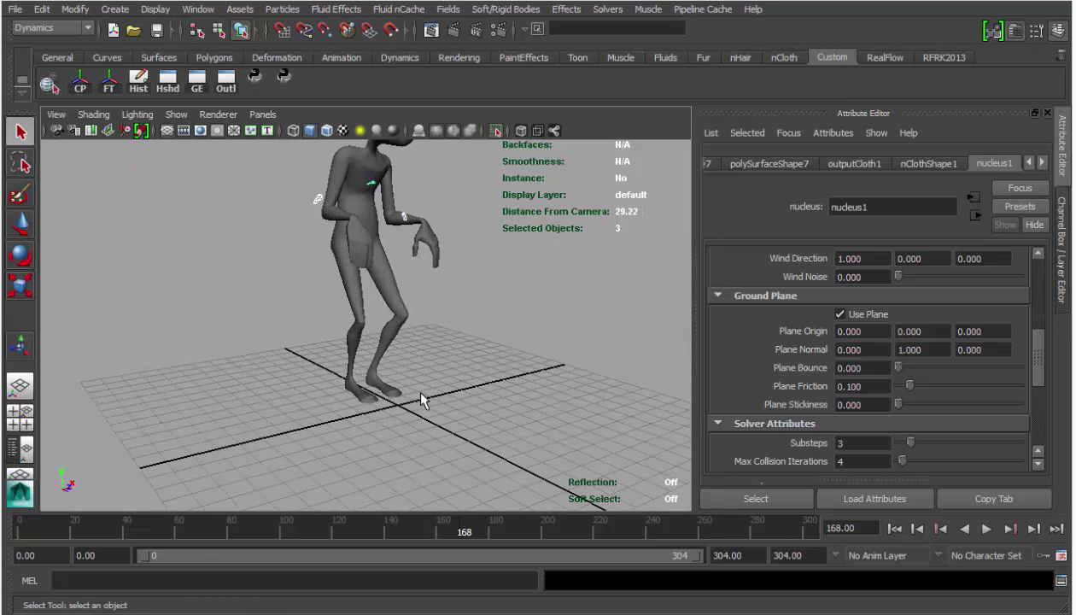
pyautogui.keyDown('alt'); pyautogui.moveTo(451, 335); pyautogui.dragTo(441, 407, button='middle'); pyautogui.keyUp('alt')
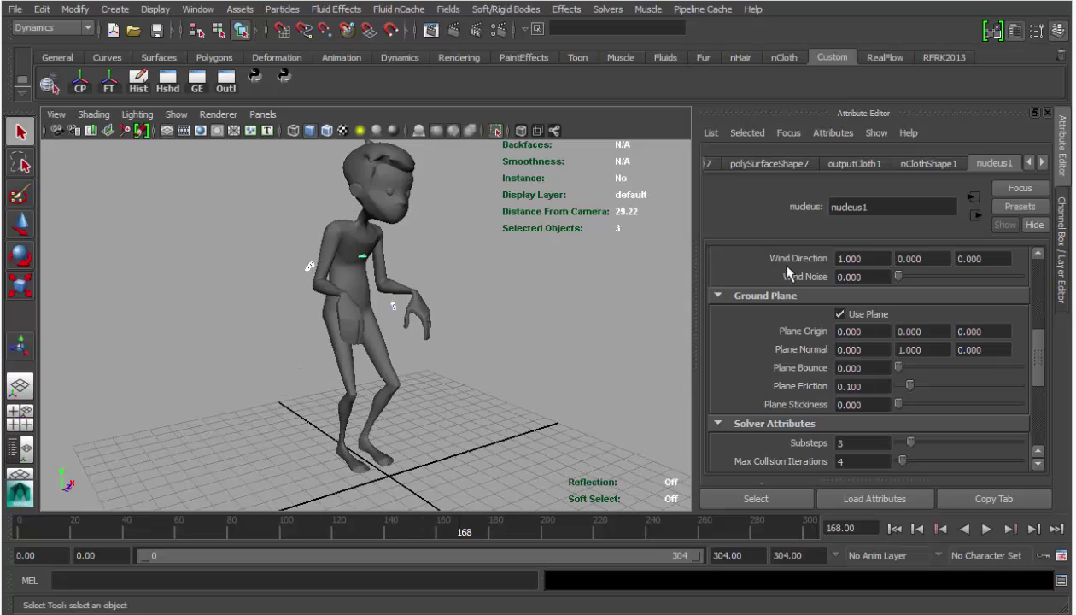
# - Deselect the cloth patches and inspect the loose pieces around the body at frame 168
pyautogui.keyDown('shift'); pyautogui.rightClick(490, 362); pyautogui.keyUp('shift')
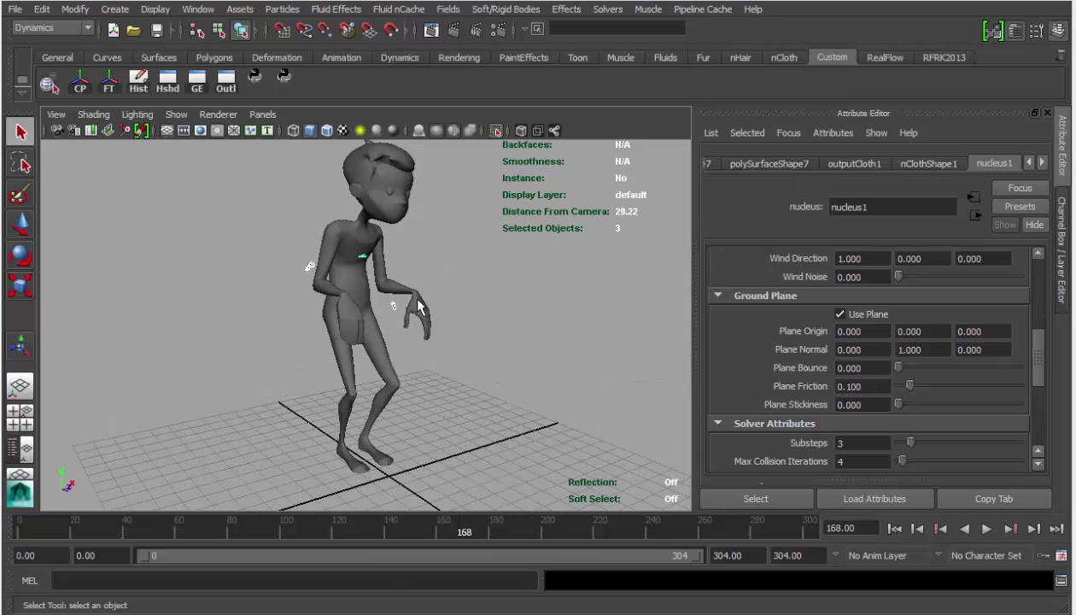
pyautogui.press('space')
pyautogui.click(359, 481)
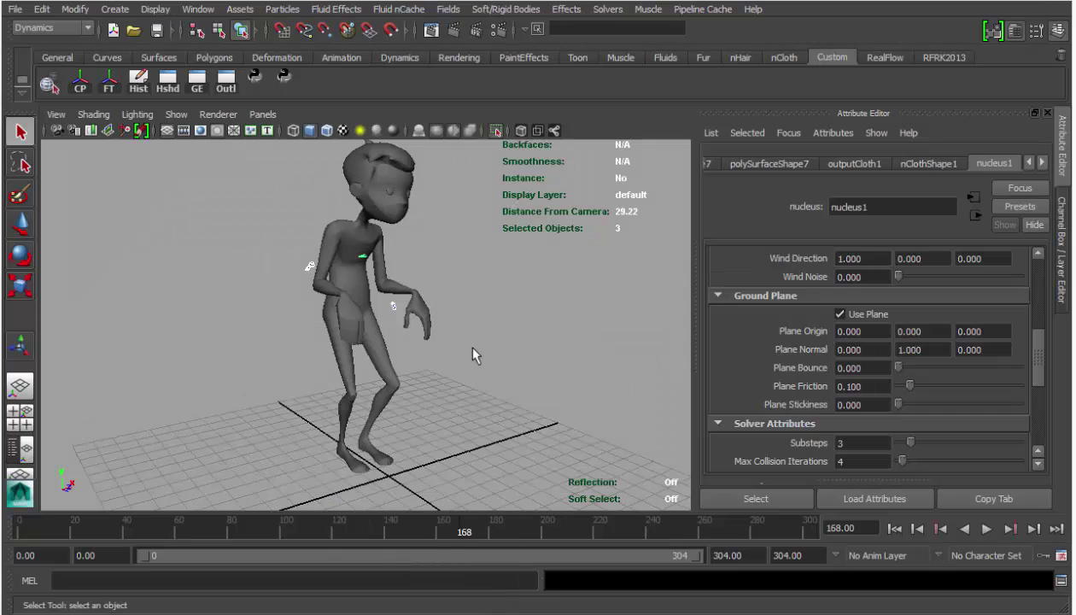
pyautogui.click(857, 318)
pyautogui.click(555, 324)
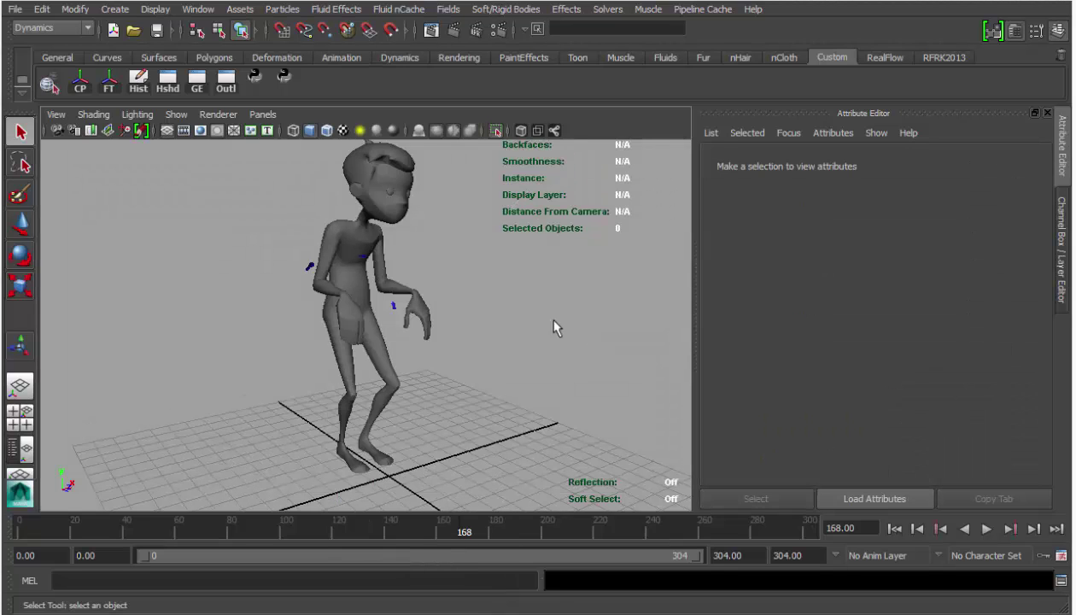
pyautogui.keyDown('alt'); pyautogui.moveTo(556, 324); pyautogui.dragTo(521, 439); pyautogui.keyUp('alt')
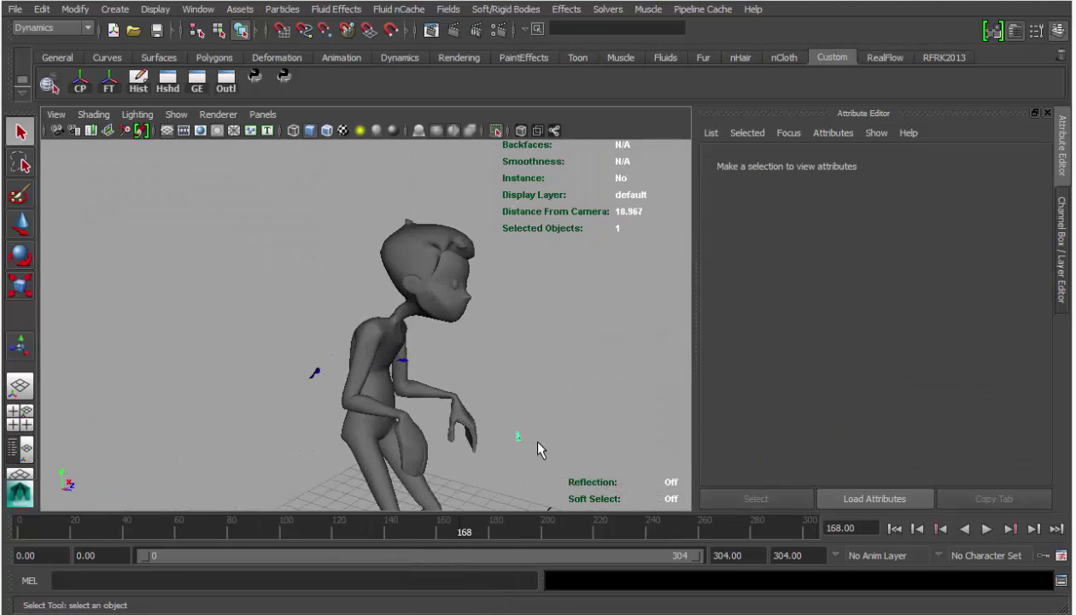
pyautogui.keyDown('alt'); pyautogui.moveTo(453, 392); pyautogui.dragTo(374, 350); pyautogui.keyUp('alt')
pyautogui.scroll(6, 468, 398)
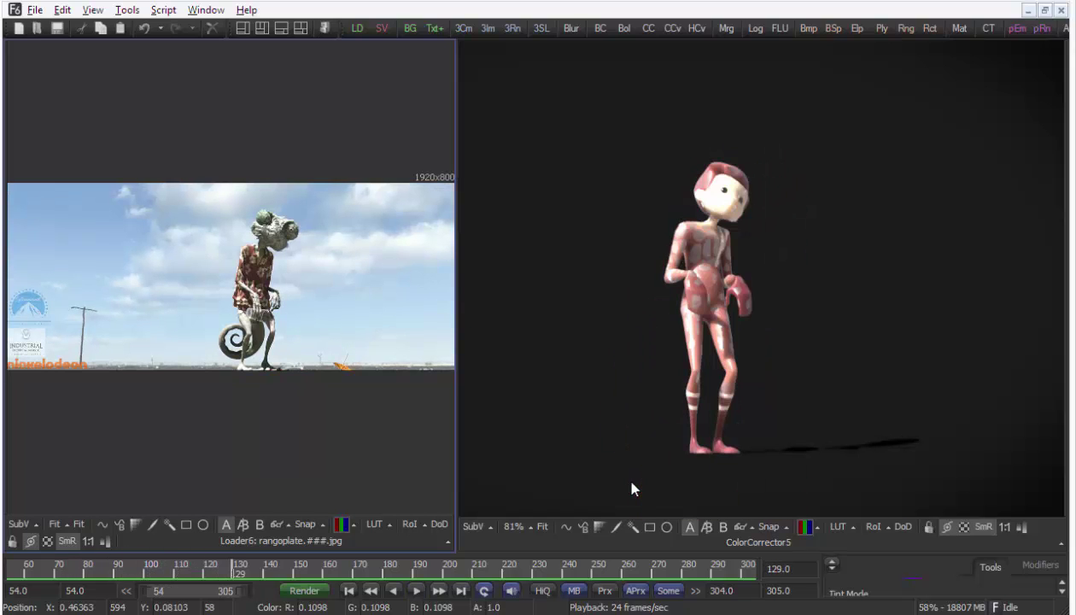
# - Switch from the Fusion composite to the finished Maya scene and examine the patch layout over the whole body
pyautogui.hotkey('alt', 'Tab')
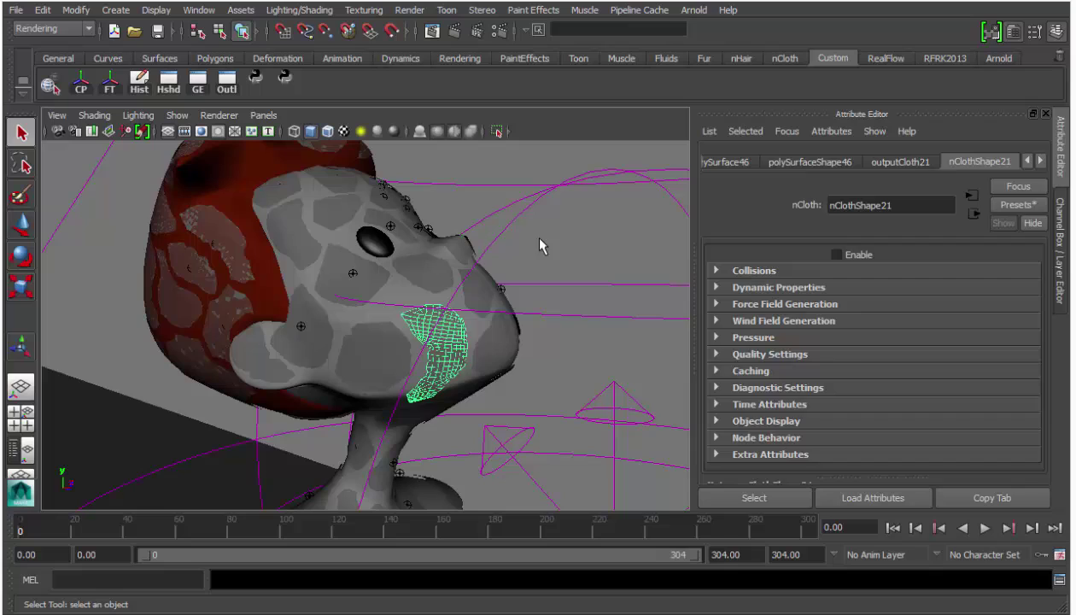
pyautogui.click(582, 259)
pyautogui.keyDown('alt'); pyautogui.moveTo(487, 263); pyautogui.dragTo(295, 271, button='right'); pyautogui.keyUp('alt')
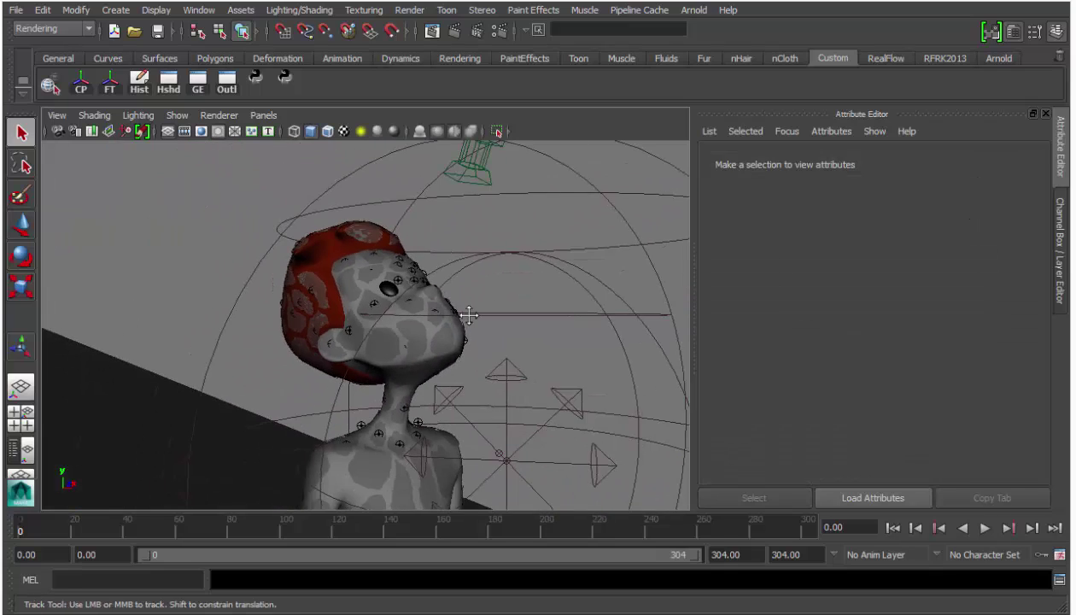
pyautogui.keyDown('alt'); pyautogui.moveTo(470, 315); pyautogui.dragTo(438, 183, button='middle'); pyautogui.keyUp('alt')
pyautogui.keyDown('alt'); pyautogui.moveTo(370, 234); pyautogui.dragTo(356, 254, button='right'); pyautogui.keyUp('alt')
pyautogui.keyDown('alt'); pyautogui.moveTo(518, 259); pyautogui.dragTo(523, 200, button='middle'); pyautogui.keyUp('alt')
pyautogui.keyDown('alt'); pyautogui.moveTo(523, 200); pyautogui.dragTo(524, 228); pyautogui.keyUp('alt')
pyautogui.keyDown('alt'); pyautogui.moveTo(523, 228); pyautogui.dragTo(447, 248, button='right'); pyautogui.keyUp('alt')
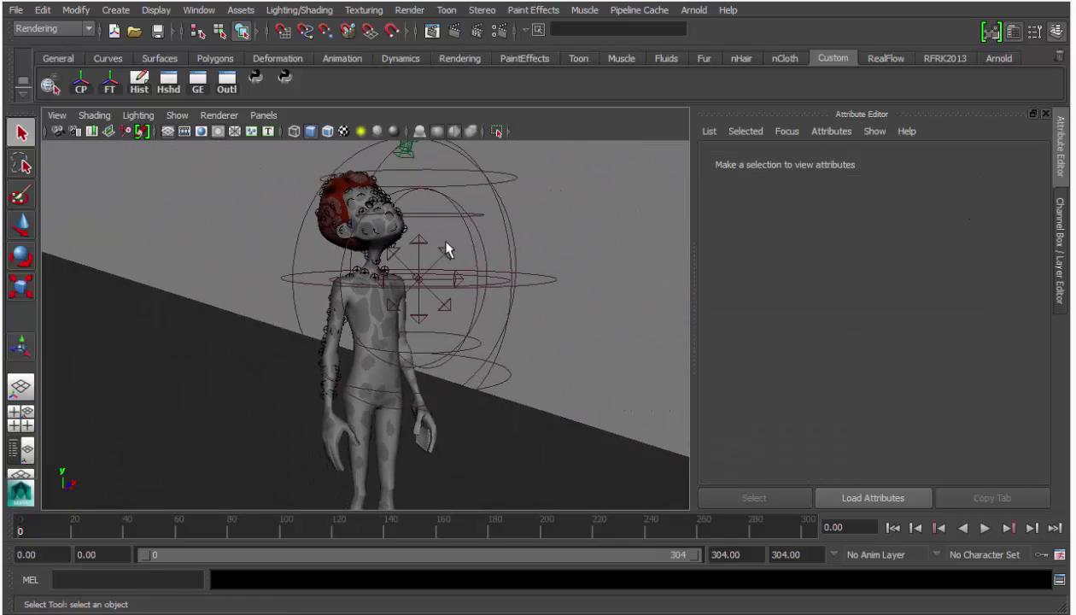
pyautogui.keyDown('alt'); pyautogui.moveTo(447, 248); pyautogui.dragTo(486, 287); pyautogui.keyUp('alt')
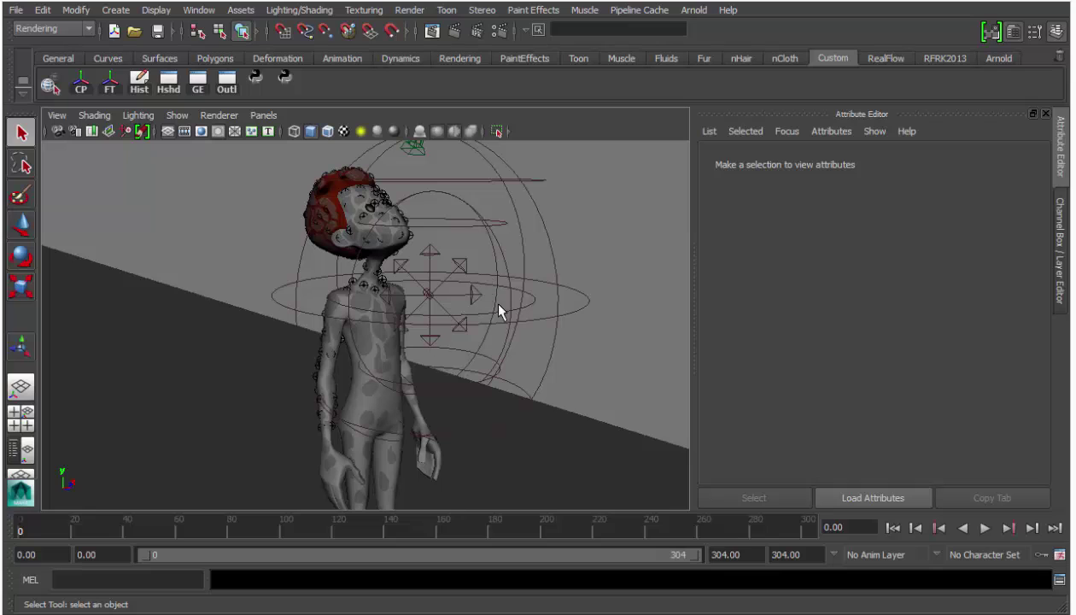
# - Select the headFX group in the Outliner, frame it and examine the cloth patches covering the face and hair
pyautogui.hotkey('alt', 'Tab')
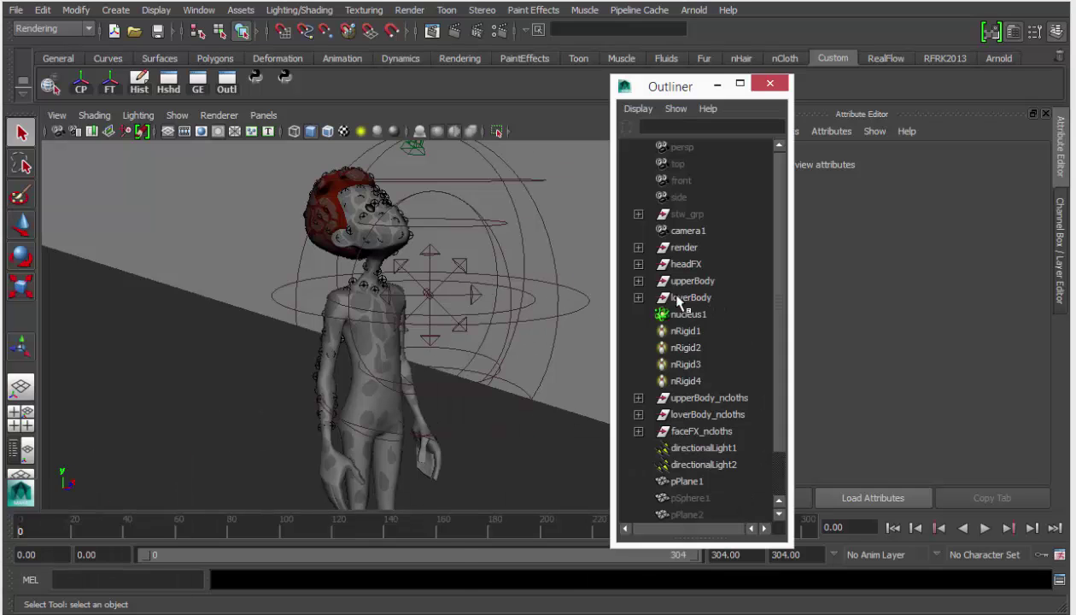
pyautogui.click(686, 265)
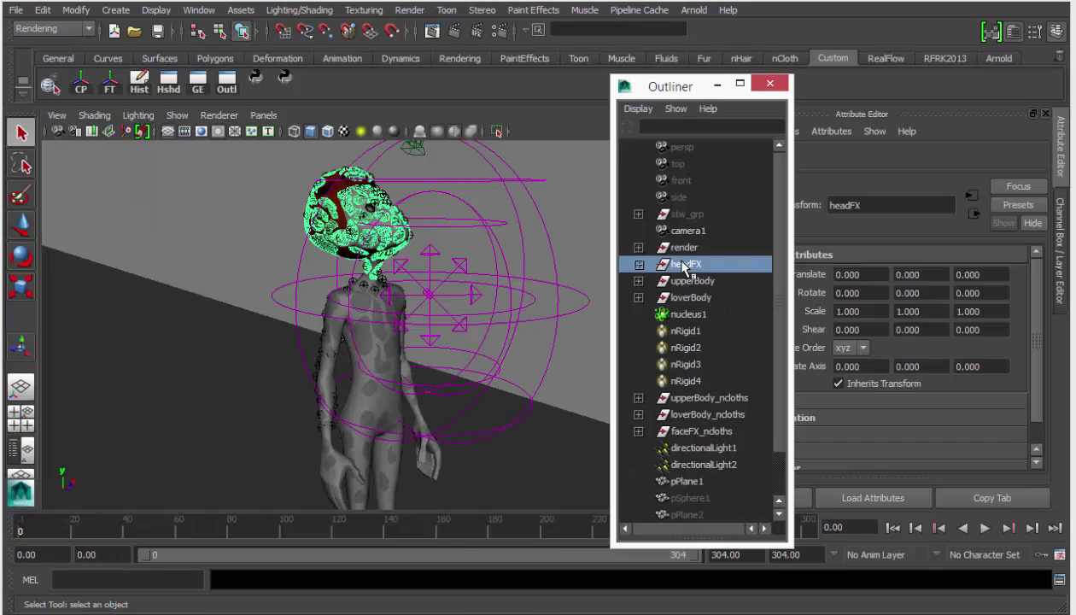
pyautogui.press('f')
pyautogui.keyDown('alt'); pyautogui.moveTo(459, 429); pyautogui.dragTo(437, 376); pyautogui.keyUp('alt')
pyautogui.keyDown('alt'); pyautogui.moveTo(363, 332); pyautogui.dragTo(384, 341); pyautogui.keyUp('alt')
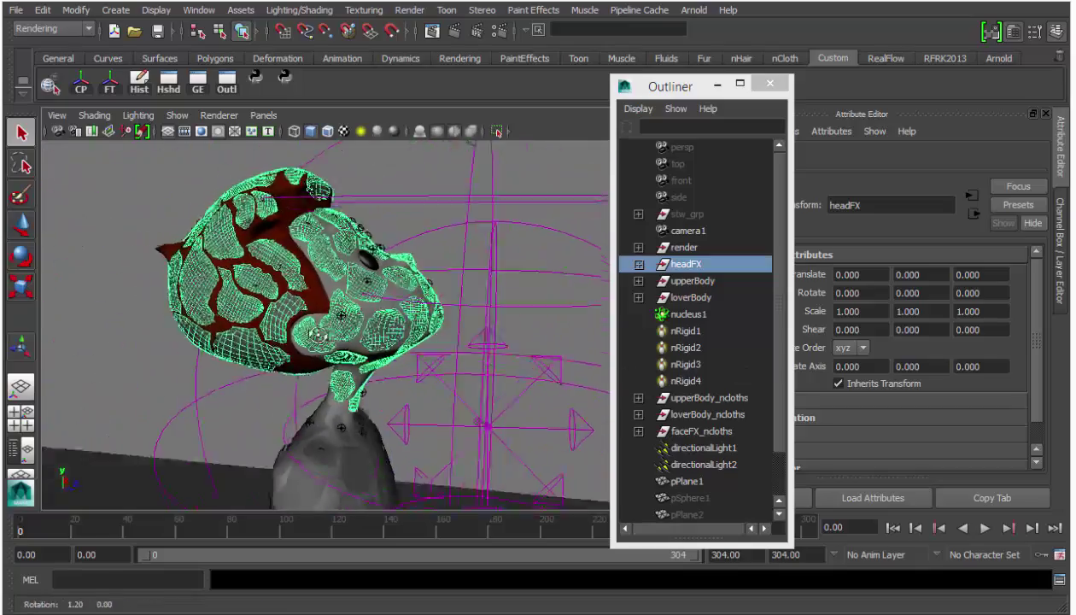
pyautogui.keyDown('alt'); pyautogui.moveTo(384, 342); pyautogui.dragTo(540, 358, button='right'); pyautogui.keyUp('alt')
pyautogui.keyDown('alt'); pyautogui.moveTo(541, 358); pyautogui.dragTo(354, 265); pyautogui.keyUp('alt')
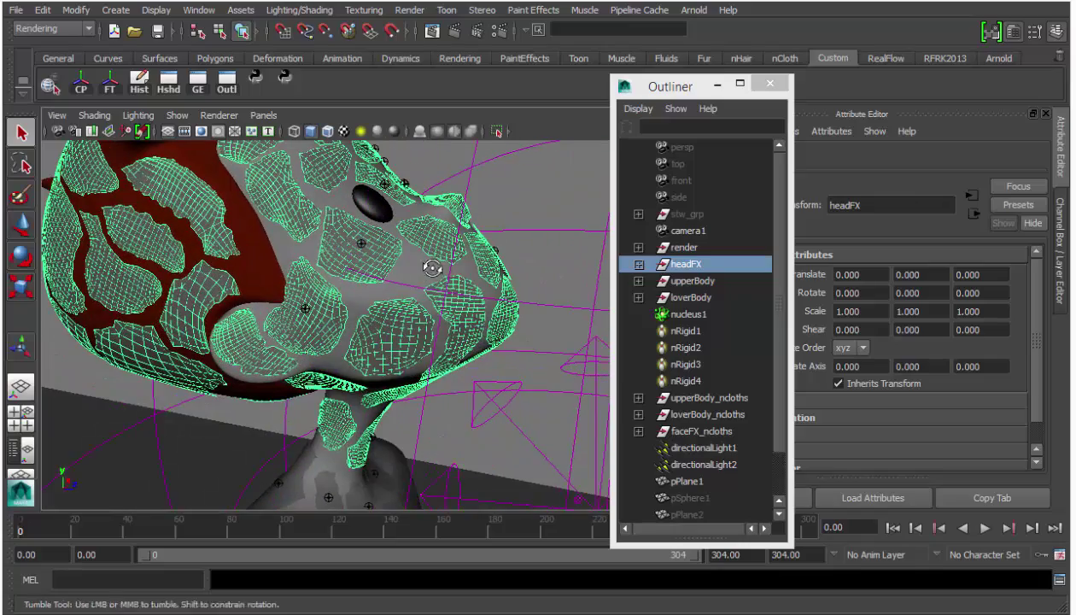
pyautogui.keyDown('alt'); pyautogui.moveTo(432, 268); pyautogui.dragTo(373, 380); pyautogui.keyUp('alt')
pyautogui.scroll(-2, 304, 451)
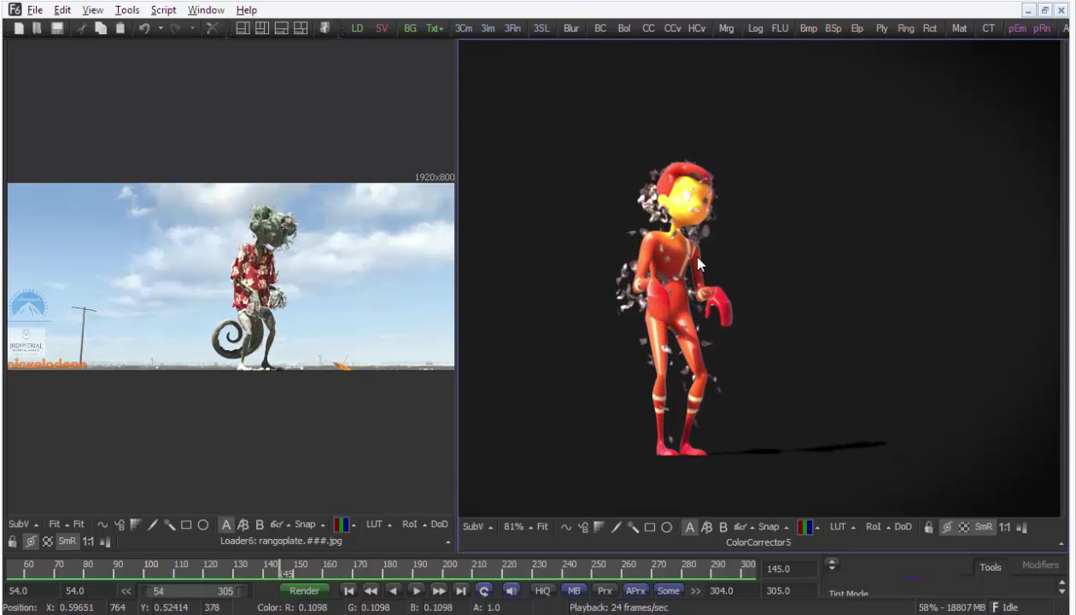
# - Review the falling pieces in the Fusion composite from frame 145 to 195, and return to the headFX patches in Maya
pyautogui.keyDown('ctrl'); pyautogui.scroll(5, 704, 243); pyautogui.keyUp('ctrl')
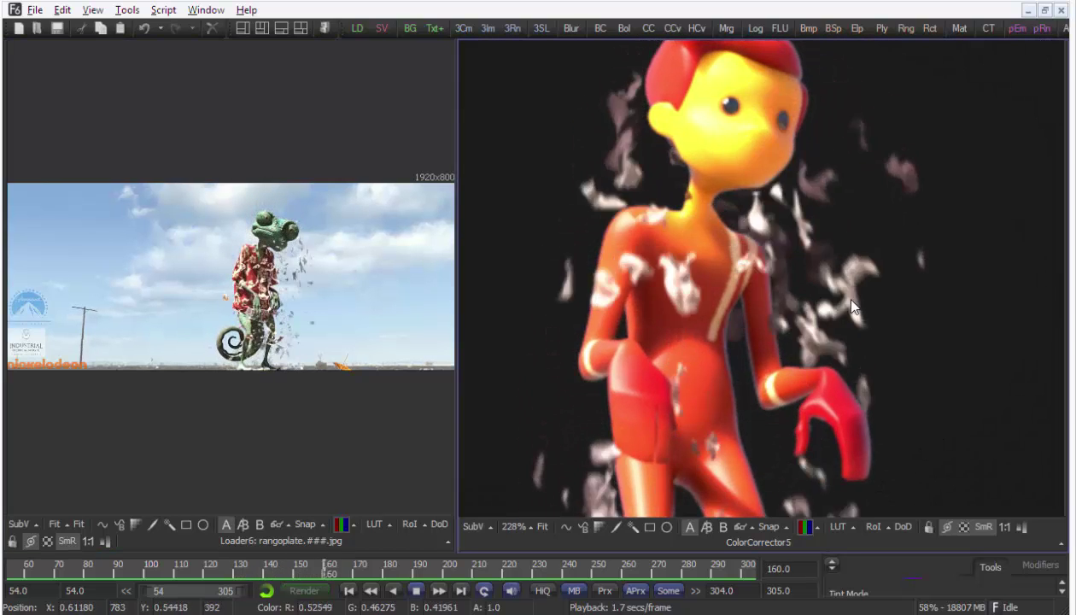
pyautogui.scroll(-10, 845, 282)
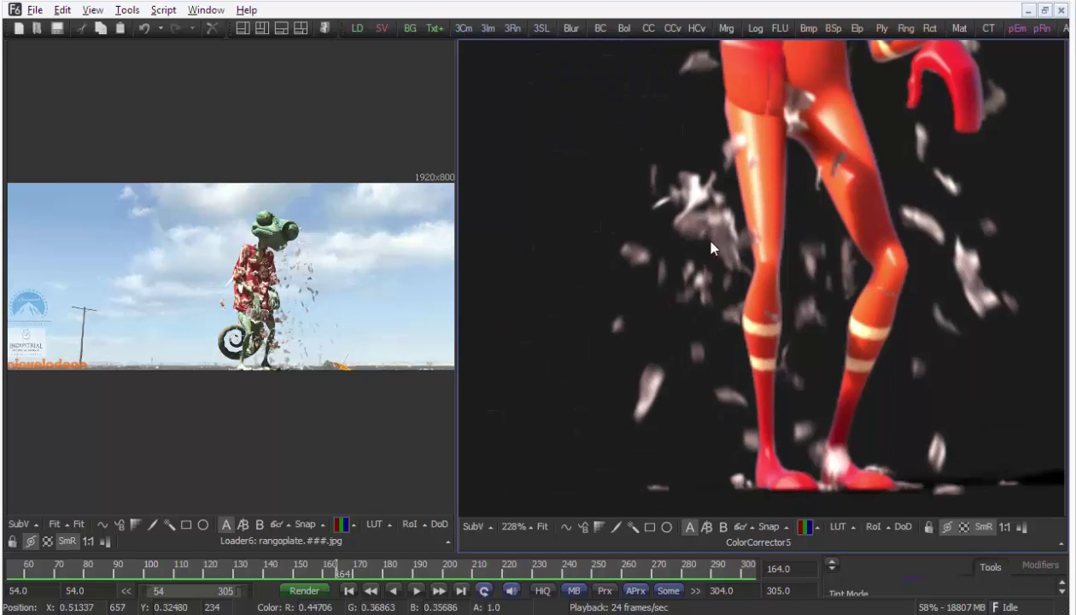
pyautogui.moveTo(888, 164); pyautogui.dragTo(733, 393, button='middle')
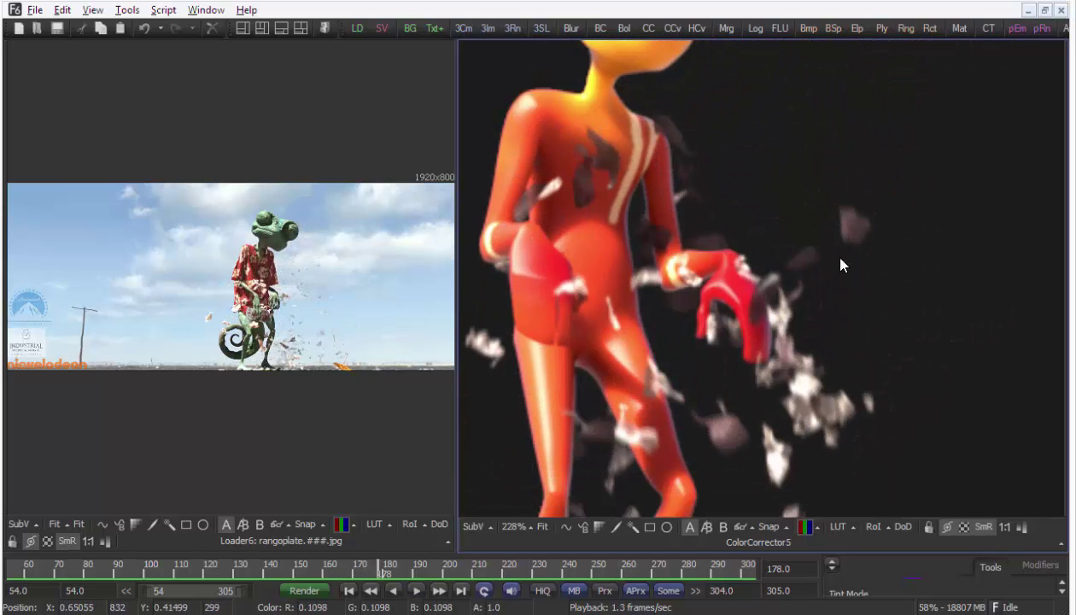
pyautogui.scroll(-10, 842, 265)
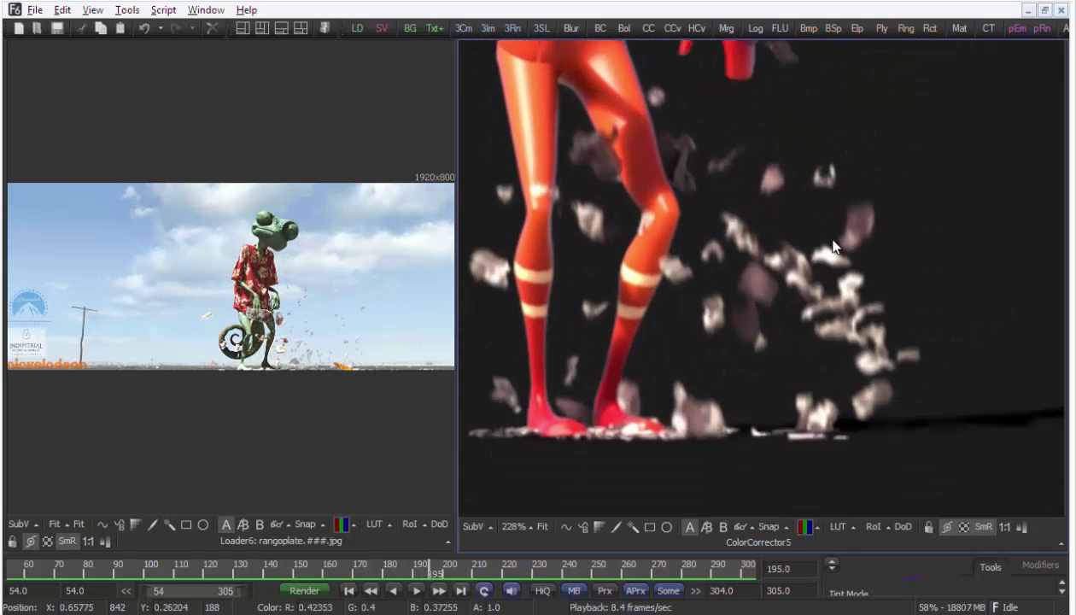
pyautogui.scroll(-2, 820, 269)
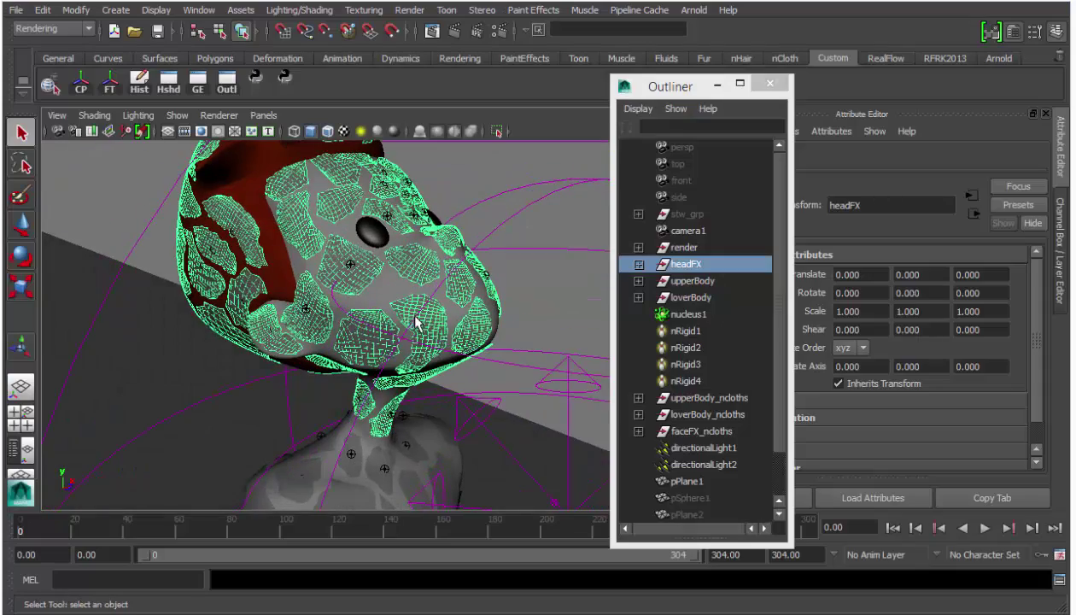
pyautogui.keyDown('alt'); pyautogui.moveTo(415, 321); pyautogui.dragTo(402, 313); pyautogui.keyUp('alt')
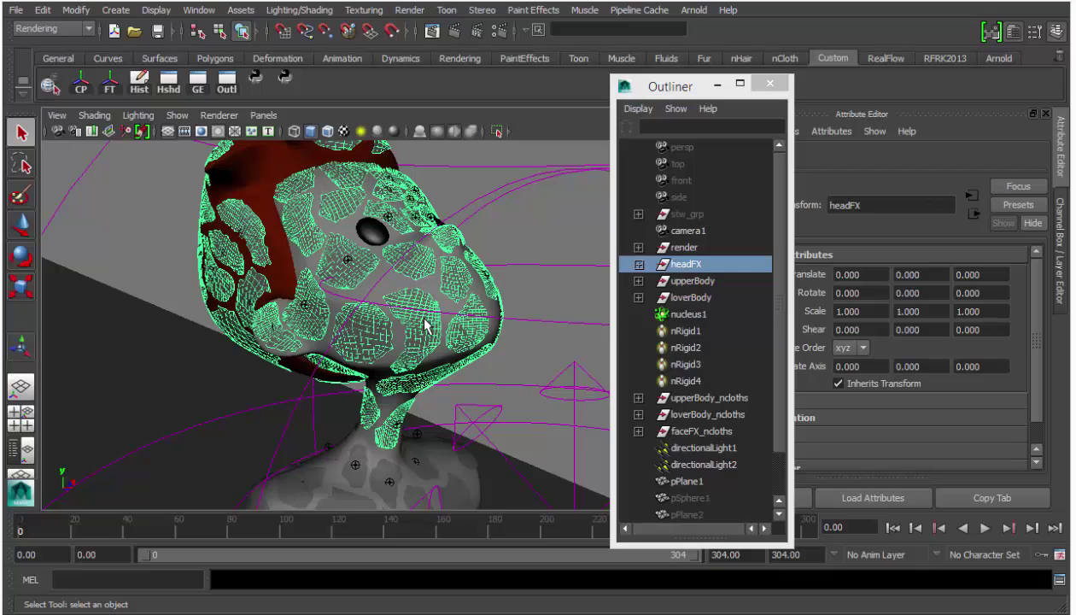
pyautogui.keyDown('alt'); pyautogui.moveTo(441, 313); pyautogui.dragTo(239, 299); pyautogui.keyUp('alt')
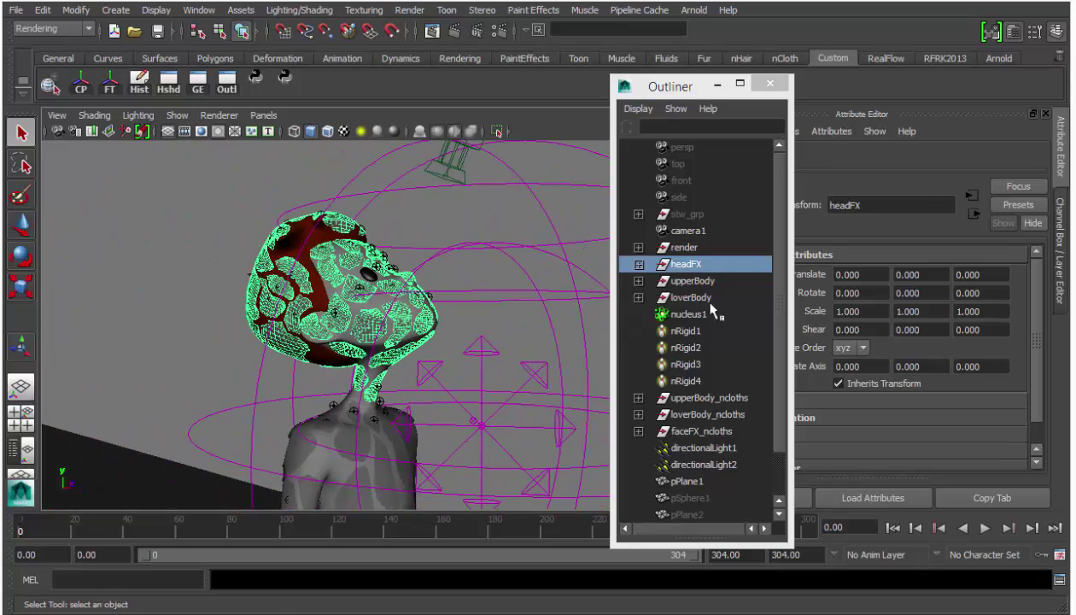
# - Select the upperBody group, then the loverBody group, and examine which areas of the body their cloth patches cover
pyautogui.click(681, 286)
pyautogui.keyDown('alt'); pyautogui.moveTo(399, 342); pyautogui.dragTo(382, 104, button='middle'); pyautogui.keyUp('alt')
pyautogui.keyDown('alt'); pyautogui.moveTo(440, 272); pyautogui.dragTo(648, 310); pyautogui.keyUp('alt')
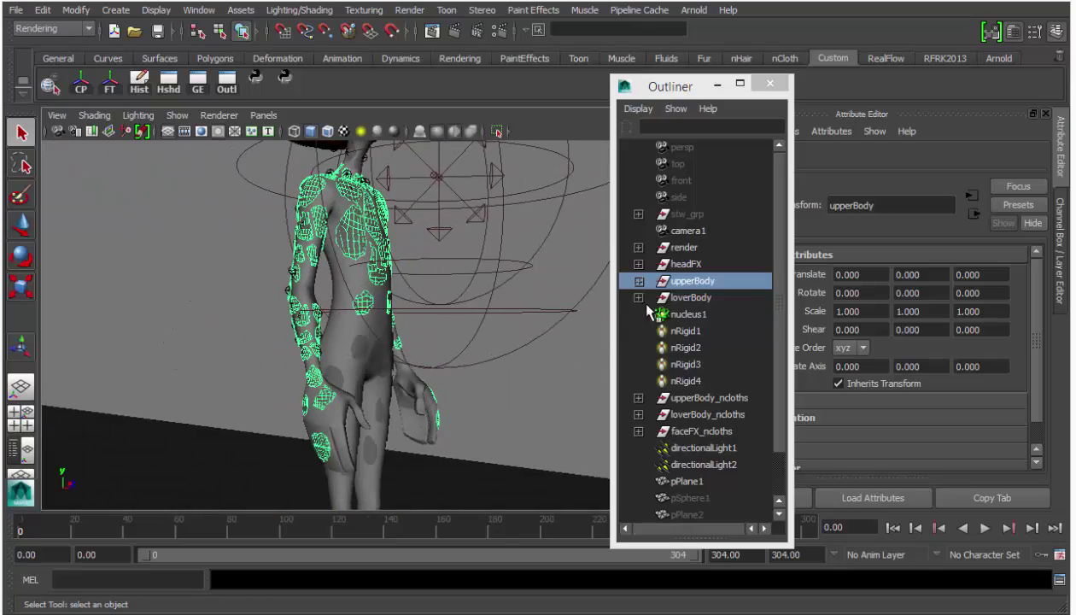
pyautogui.click(694, 298)
pyautogui.keyDown('alt'); pyautogui.moveTo(413, 293); pyautogui.dragTo(561, 298); pyautogui.keyUp('alt')
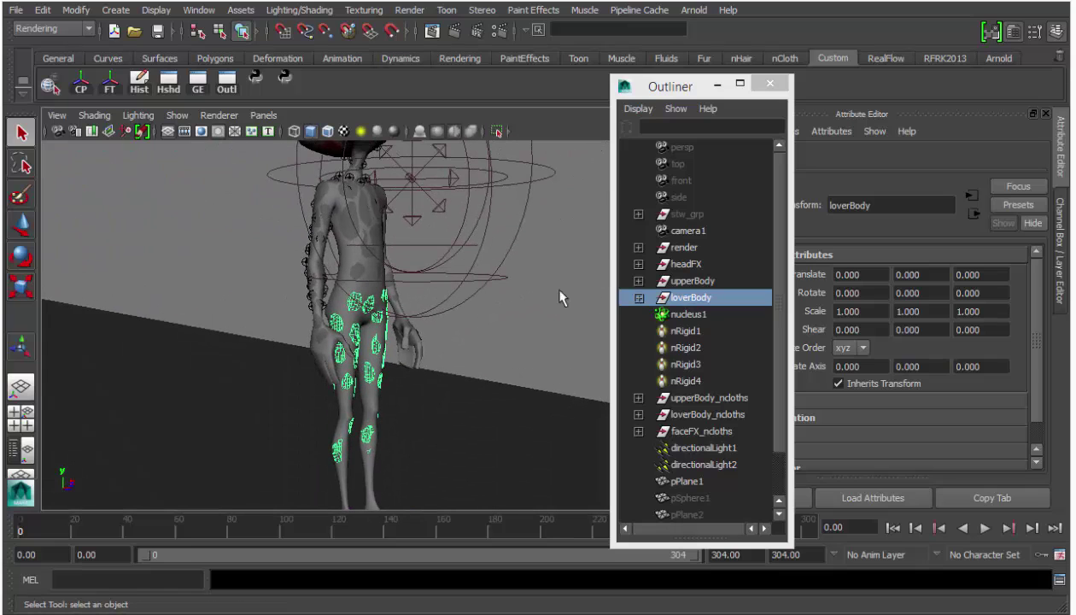
# - Select nucleus1 and look through the nClothShape nodes connected to it
pyautogui.click(693, 316)
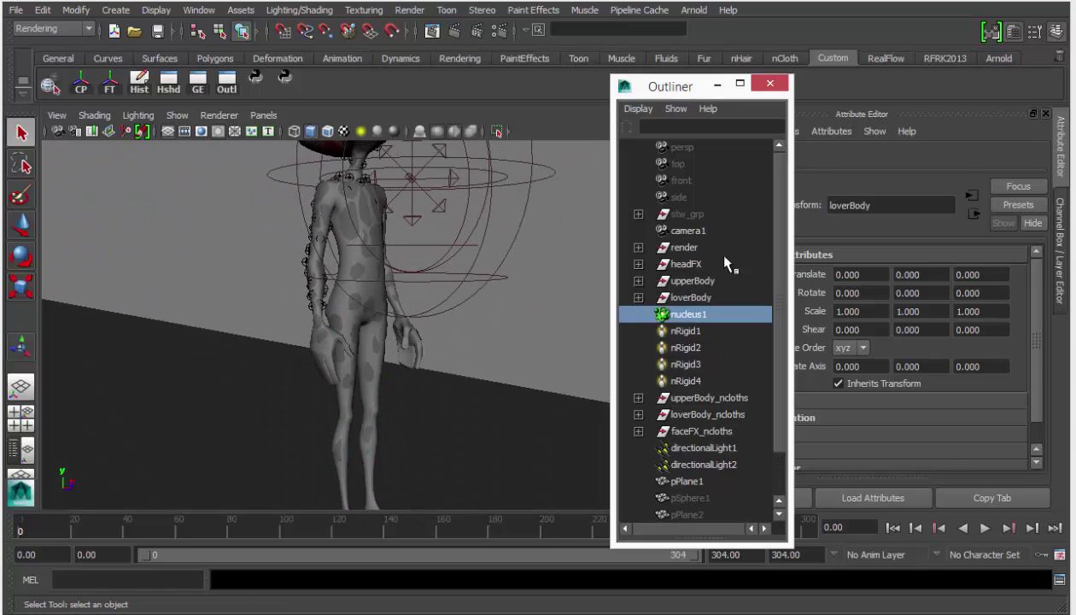
pyautogui.click(771, 83)
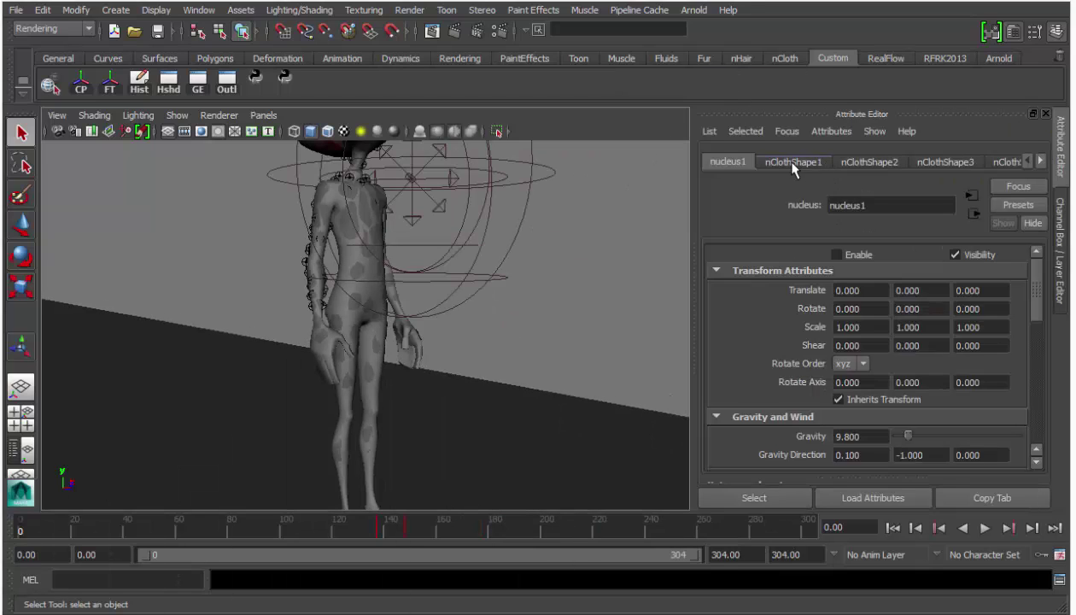
pyautogui.click(793, 163)
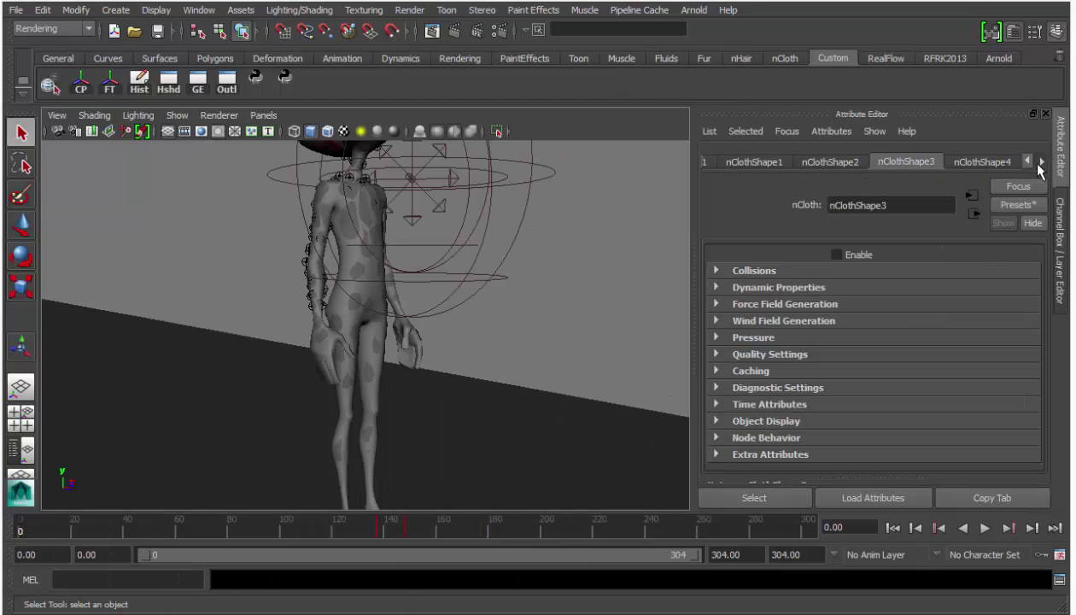
pyautogui.hotkey('ctrl', 'a')
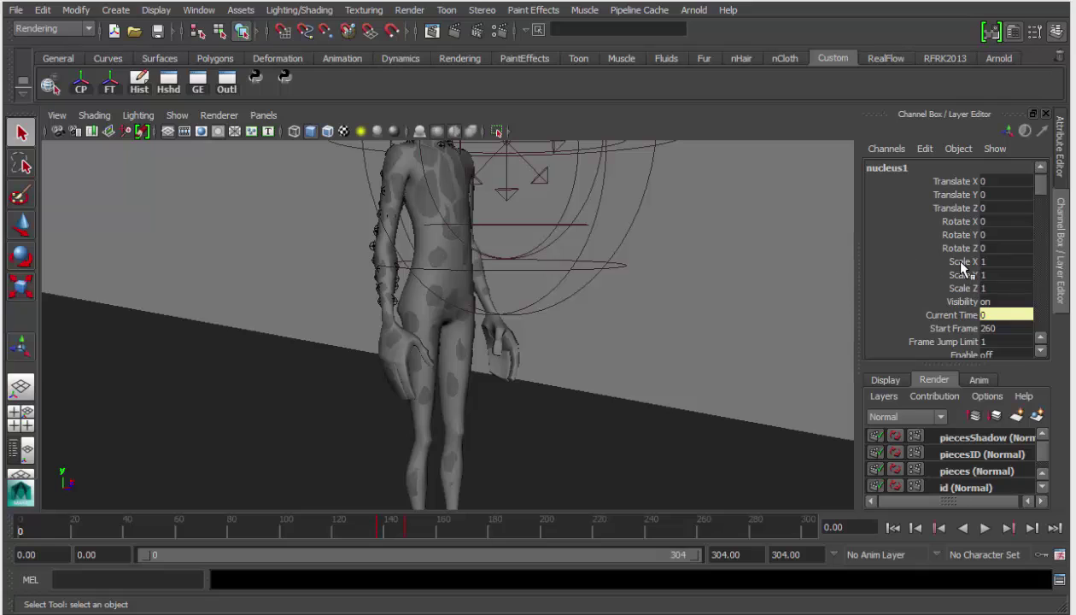
# - Examine the keyed Air Density curve of nucleus1 in the Graph Editor, and return to the character
pyautogui.moveTo(1039, 182)
pyautogui.mouseDown()
pyautogui.moveTo(1040, 212)
pyautogui.moveTo(1044, 192)
pyautogui.mouseUp()
pyautogui.click(957, 239)
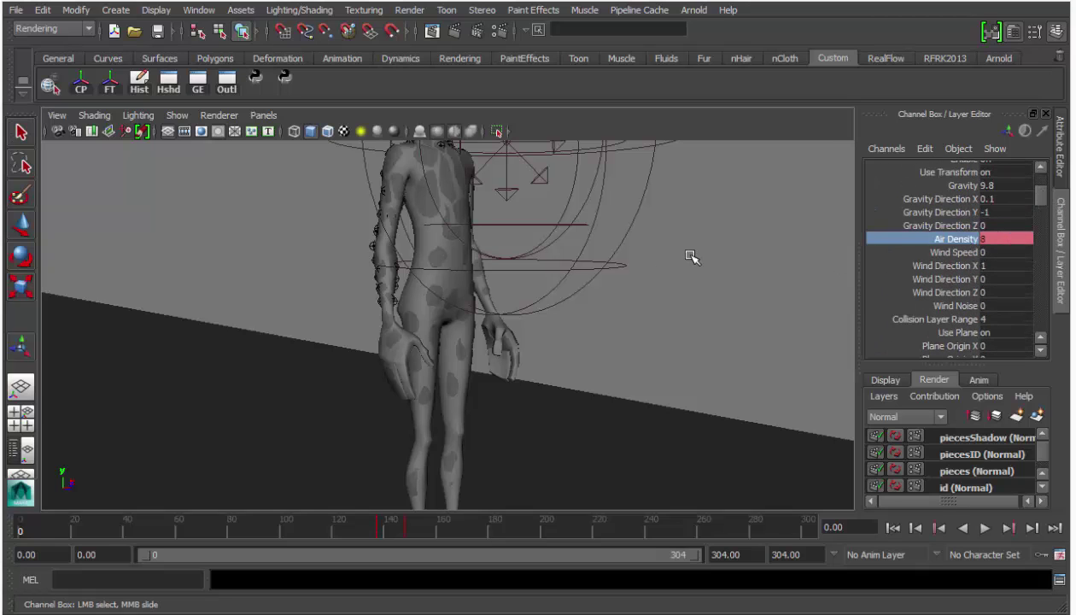
pyautogui.press('f')
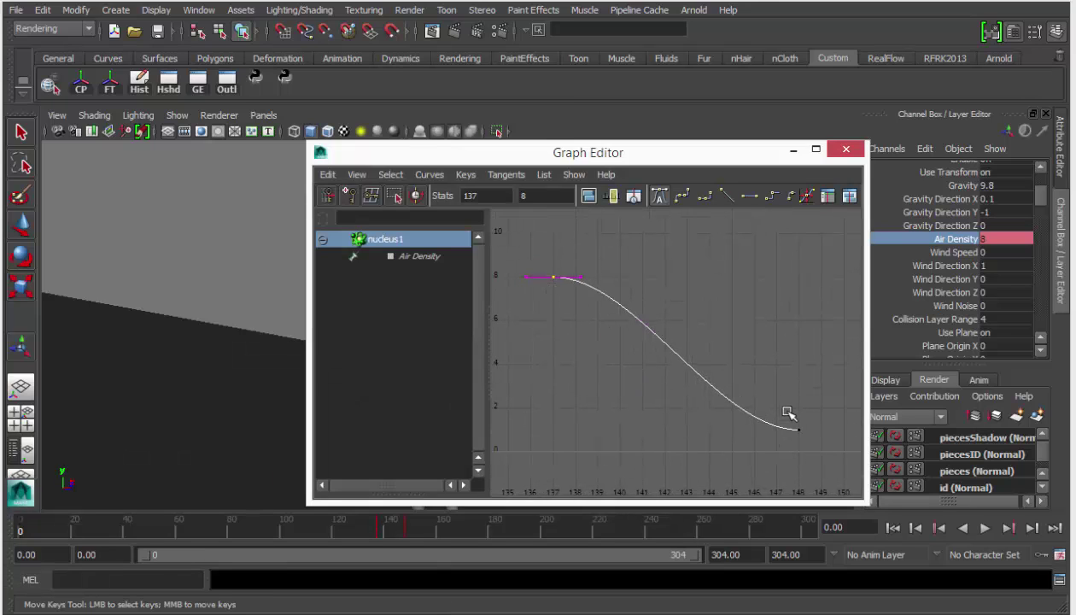
pyautogui.click(784, 151)
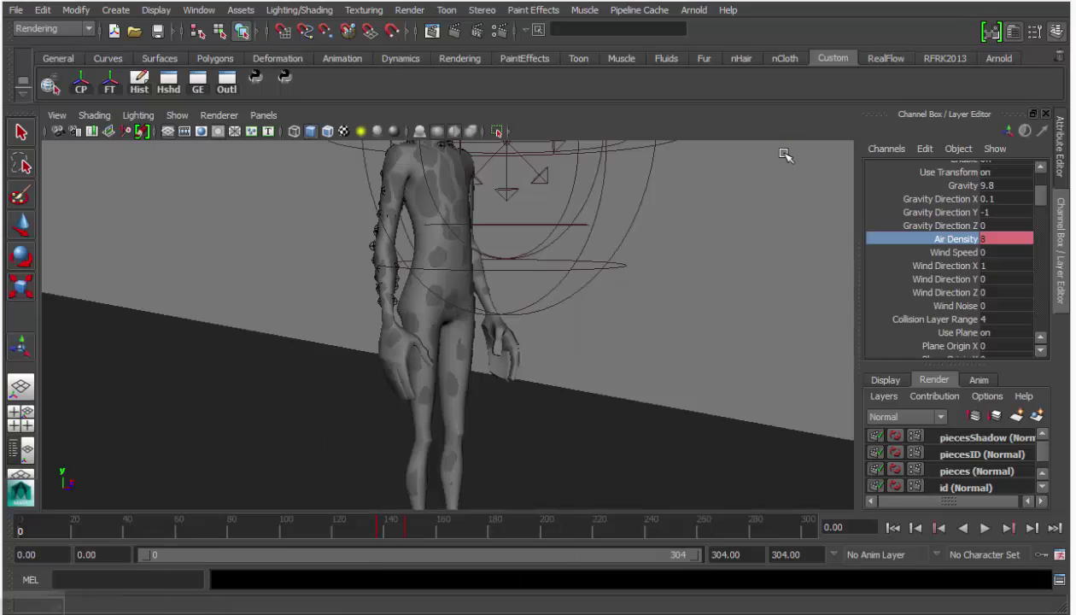
pyautogui.keyDown('alt'); pyautogui.moveTo(412, 432); pyautogui.dragTo(398, 504, button='middle'); pyautogui.keyUp('alt')
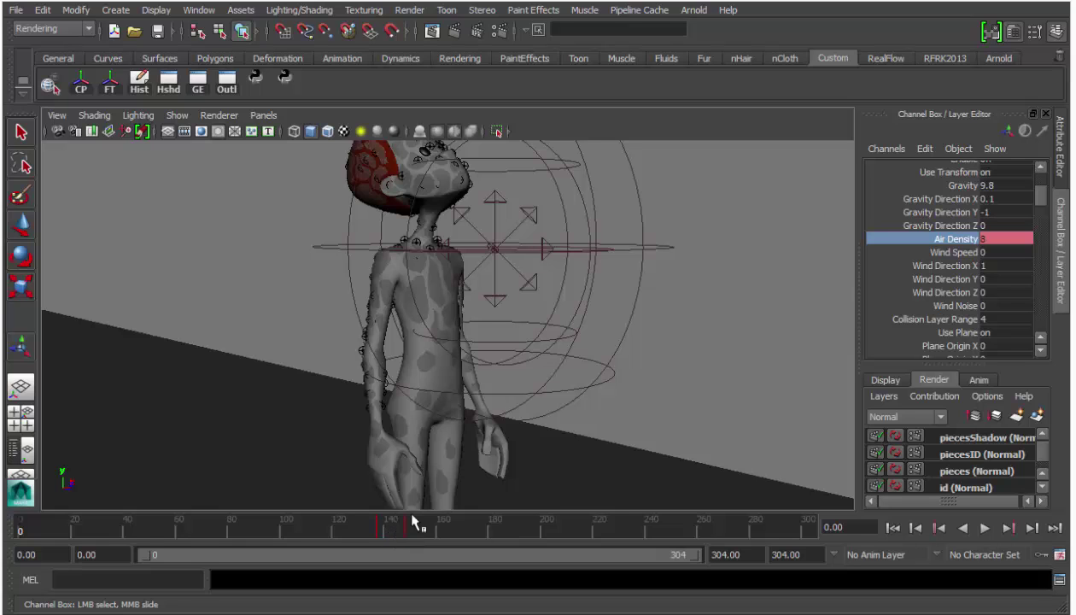
# - Switch to the Fusion composite, review the falling pieces from frame 201 back to 158, and return to Maya
pyautogui.hotkey('alt', 'Tab')
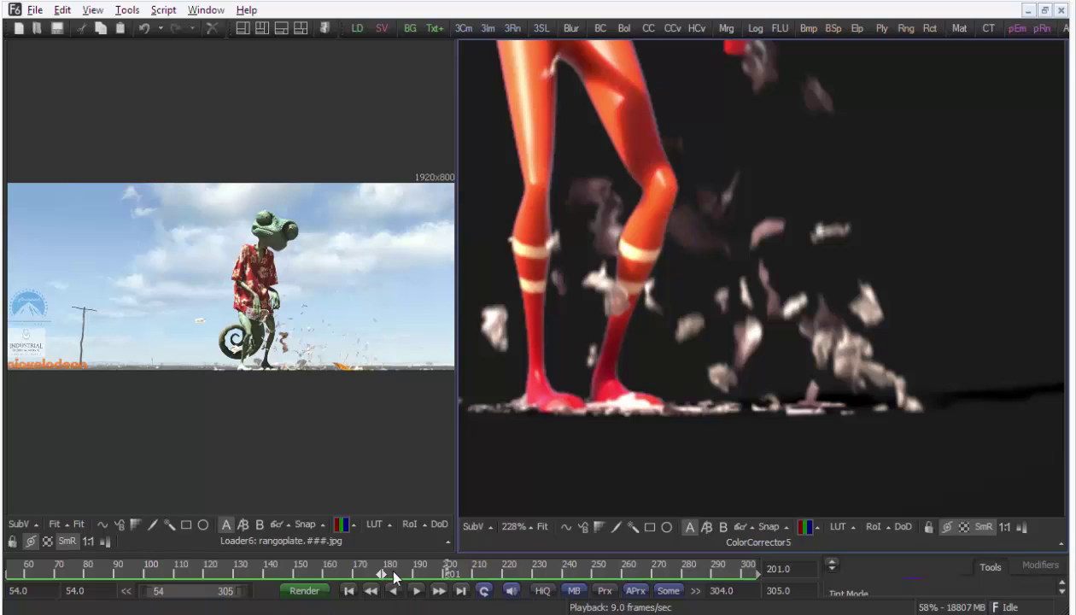
pyautogui.moveTo(394, 578); pyautogui.dragTo(329, 574)
pyautogui.moveTo(621, 206); pyautogui.dragTo(721, 397, button='middle')
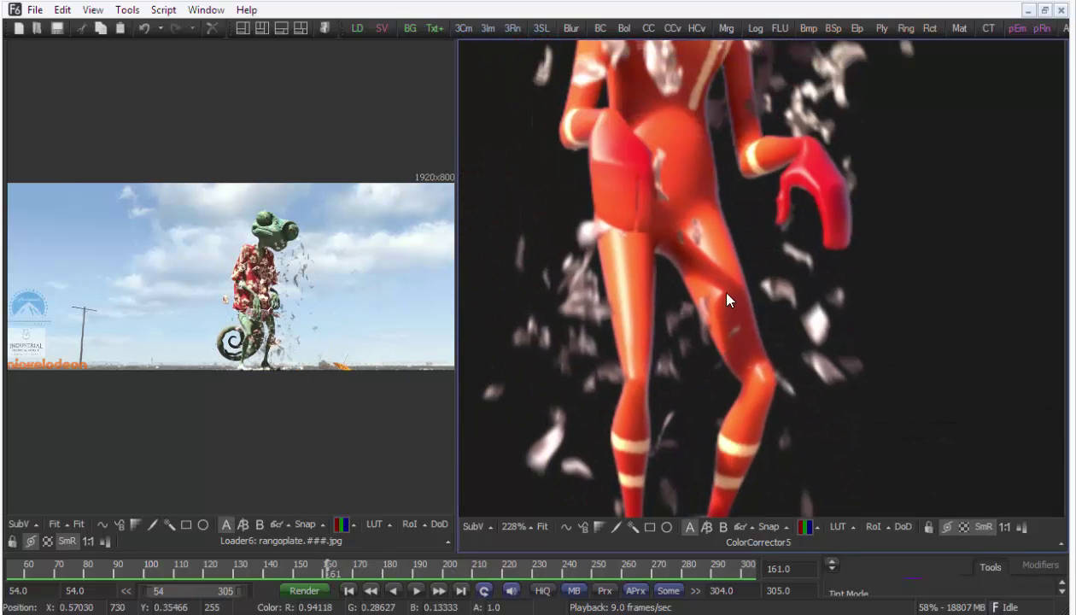
pyautogui.keyDown('ctrl'); pyautogui.scroll(-3, 727, 300); pyautogui.keyUp('ctrl')
pyautogui.moveTo(342, 553); pyautogui.dragTo(322, 584)
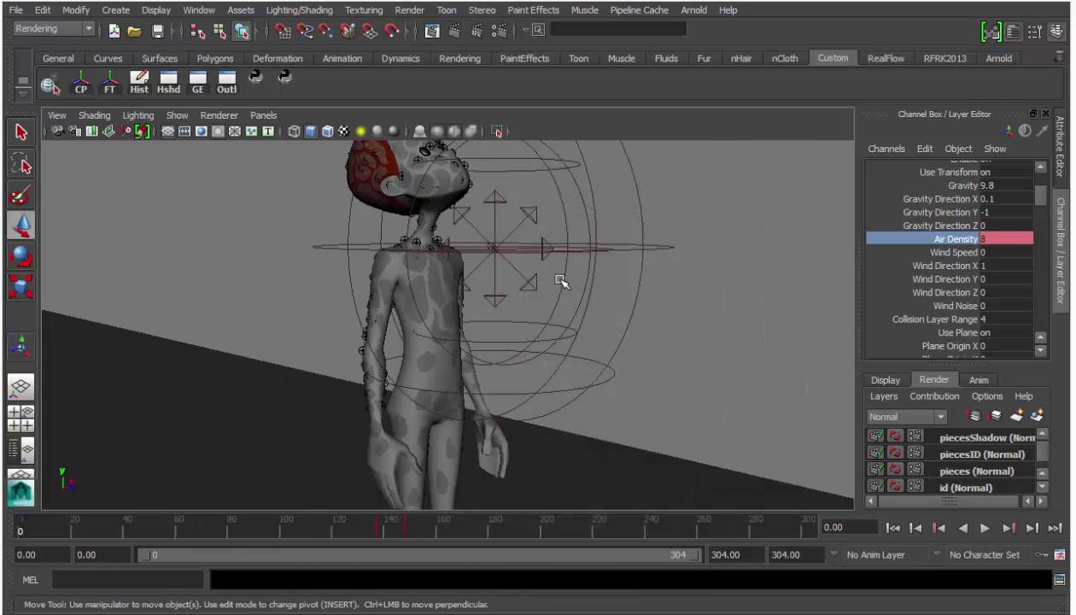
# - Select the headFX, upperBody and loverBody groups together in the Outliner
pyautogui.click(410, 309)
pyautogui.keyDown('alt'); pyautogui.moveTo(410, 309); pyautogui.dragTo(420, 329); pyautogui.keyUp('alt')
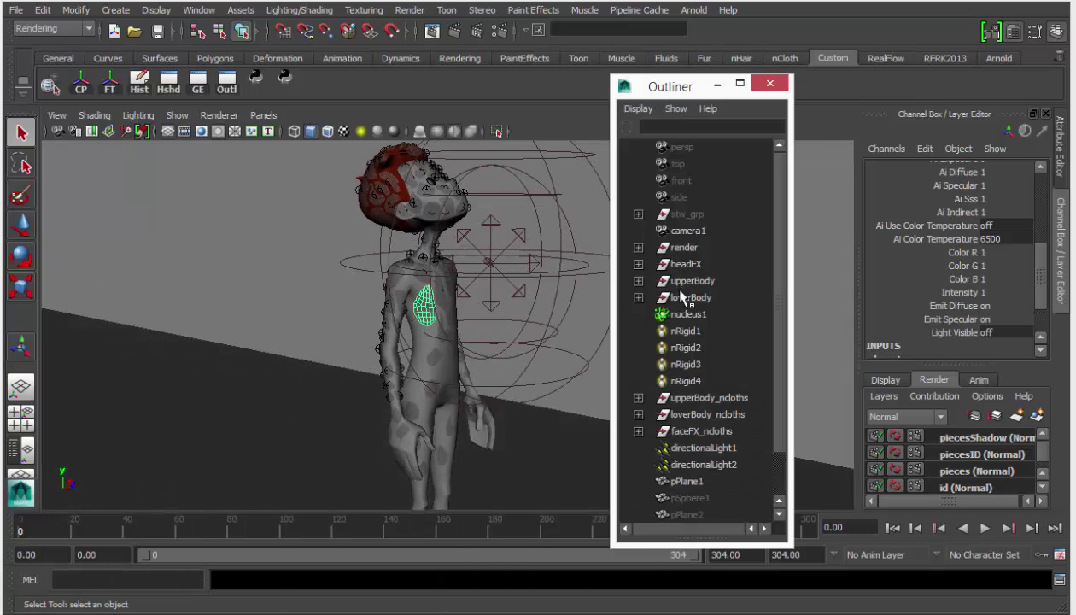
pyautogui.moveTo(683, 296); pyautogui.dragTo(692, 264)
# - Examine the selected patches over the head, torso and legs from several angles
pyautogui.keyDown('alt'); pyautogui.moveTo(560, 286); pyautogui.dragTo(541, 275); pyautogui.keyUp('alt')
pyautogui.keyDown('alt'); pyautogui.moveTo(541, 274); pyautogui.dragTo(409, 306, button='right'); pyautogui.keyUp('alt')
pyautogui.keyDown('alt'); pyautogui.moveTo(427, 327); pyautogui.dragTo(435, 289, button='middle'); pyautogui.keyUp('alt')
pyautogui.moveTo(435, 289)
pyautogui.keyDown('alt'); pyautogui.mouseDown()
pyautogui.moveTo(419, 309)
pyautogui.moveTo(428, 327)
pyautogui.moveTo(445, 295)
pyautogui.mouseUp(); pyautogui.keyUp('alt')
pyautogui.keyDown('alt'); pyautogui.moveTo(480, 284); pyautogui.dragTo(500, 283, button='right'); pyautogui.keyUp('alt')
pyautogui.keyDown('alt'); pyautogui.moveTo(447, 249); pyautogui.dragTo(451, 289, button='middle'); pyautogui.keyUp('alt')
pyautogui.keyDown('alt'); pyautogui.moveTo(461, 289); pyautogui.dragTo(513, 306, button='right'); pyautogui.keyUp('alt')
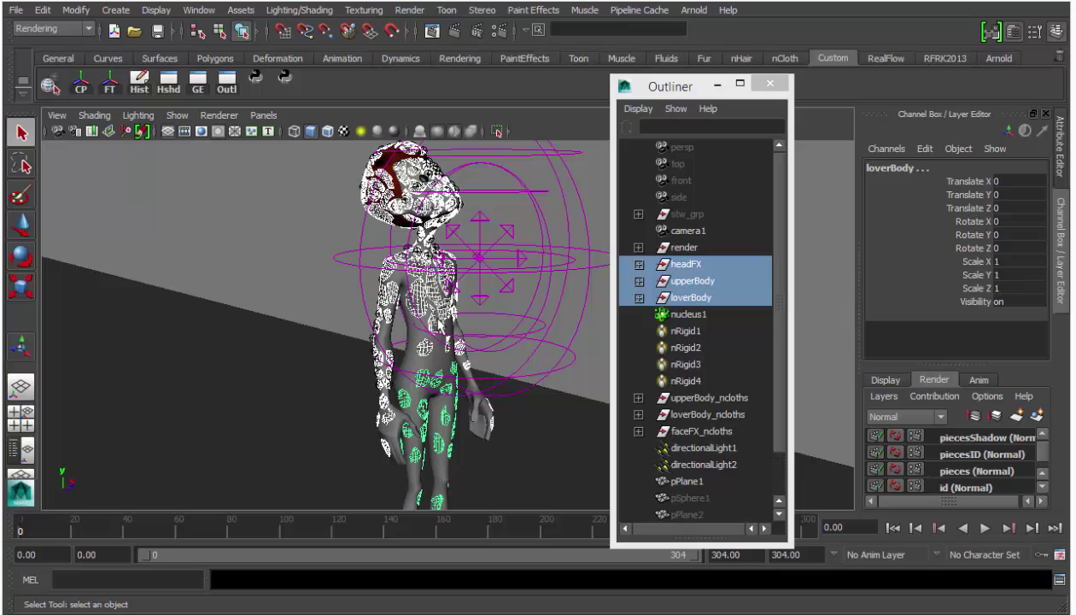
pyautogui.keyDown('alt'); pyautogui.moveTo(429, 297); pyautogui.dragTo(402, 295, button='right'); pyautogui.keyUp('alt')
pyautogui.keyDown('alt'); pyautogui.moveTo(452, 299); pyautogui.dragTo(466, 305); pyautogui.keyUp('alt')
pyautogui.keyDown('alt'); pyautogui.moveTo(468, 306); pyautogui.dragTo(443, 291, button='middle'); pyautogui.keyUp('alt')
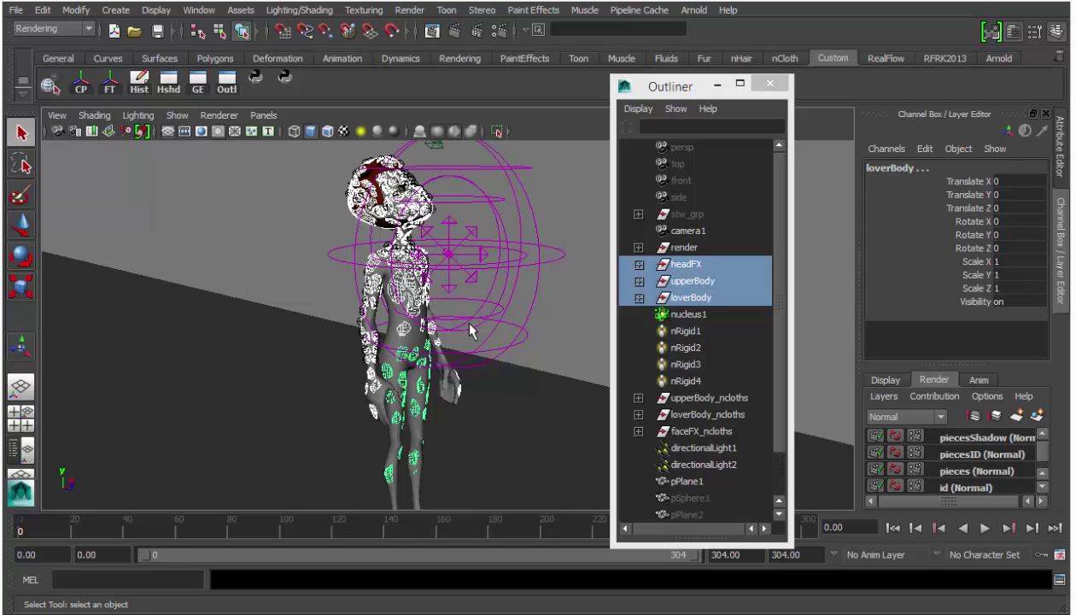
pyautogui.moveTo(450, 292)
pyautogui.keyDown('alt'); pyautogui.mouseDown()
pyautogui.moveTo(434, 286)
pyautogui.moveTo(442, 284)
pyautogui.mouseUp(); pyautogui.keyUp('alt')
pyautogui.keyDown('alt'); pyautogui.moveTo(523, 276); pyautogui.dragTo(496, 249); pyautogui.keyUp('alt')
pyautogui.keyDown('alt'); pyautogui.moveTo(496, 249); pyautogui.dragTo(486, 245, button='middle'); pyautogui.keyUp('alt')
pyautogui.keyDown('alt'); pyautogui.moveTo(486, 244); pyautogui.dragTo(480, 289, button='right'); pyautogui.keyUp('alt')
pyautogui.moveTo(480, 289)
pyautogui.keyDown('alt'); pyautogui.mouseDown(button='middle')
pyautogui.moveTo(475, 275)
pyautogui.moveTo(468, 299)
pyautogui.mouseUp(button='middle'); pyautogui.keyUp('alt')
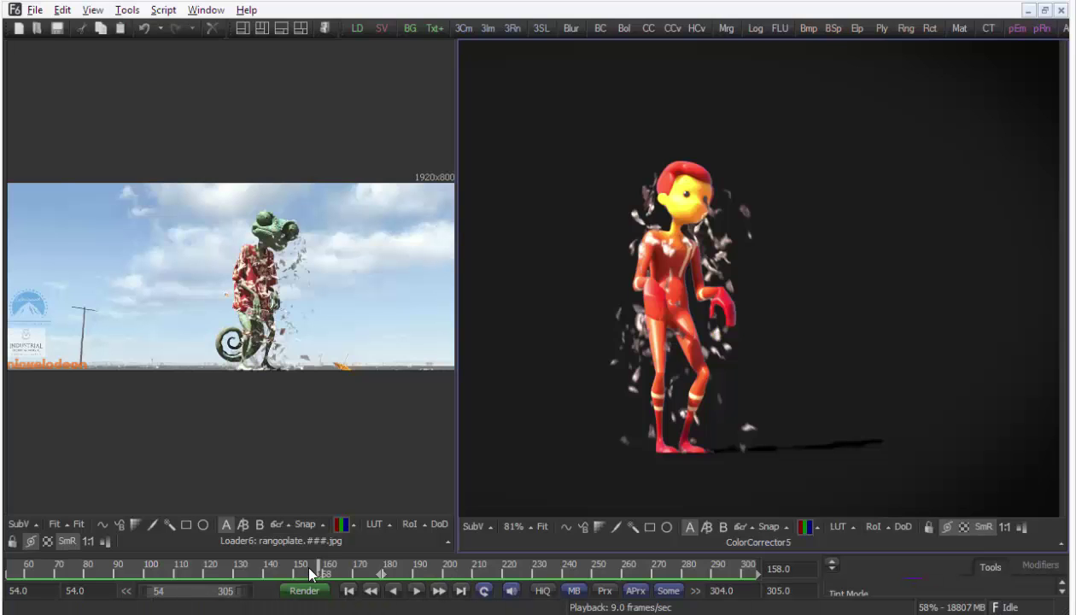
# - Review the Fusion composite from frame 158 to 276, and compare it with the torso and hip patches in Maya
pyautogui.moveTo(311, 574); pyautogui.dragTo(672, 569)
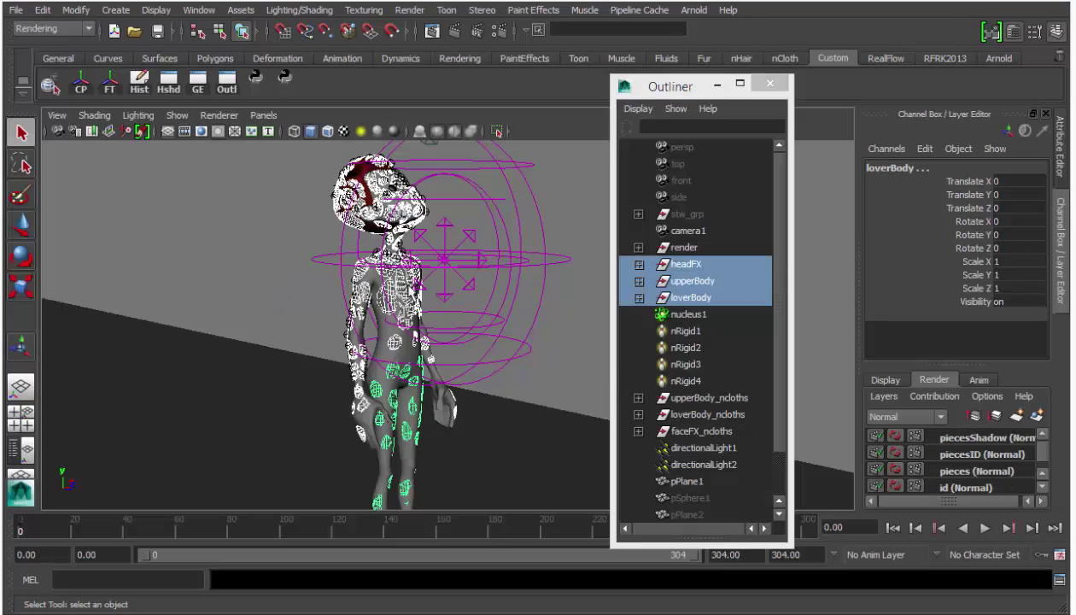
pyautogui.keyDown('alt'); pyautogui.moveTo(487, 297); pyautogui.dragTo(564, 306, button='right'); pyautogui.keyUp('alt')
pyautogui.keyDown('alt'); pyautogui.moveTo(377, 255); pyautogui.dragTo(448, 326, button='middle'); pyautogui.keyUp('alt')
pyautogui.keyDown('alt'); pyautogui.moveTo(449, 328); pyautogui.dragTo(476, 350); pyautogui.keyUp('alt')
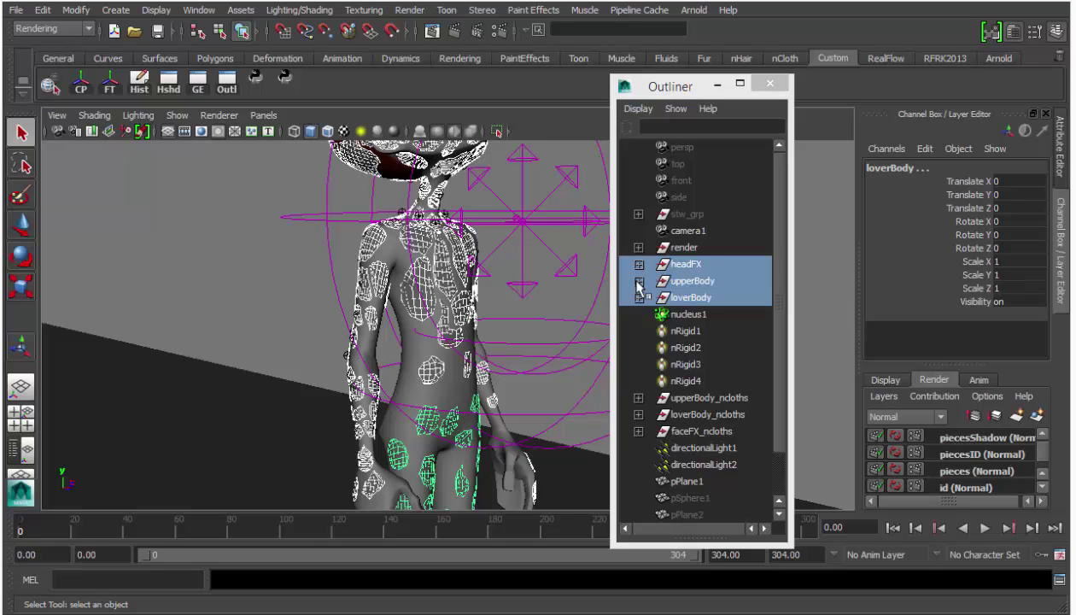
pyautogui.keyDown('alt'); pyautogui.moveTo(564, 285); pyautogui.dragTo(448, 282); pyautogui.keyUp('alt')
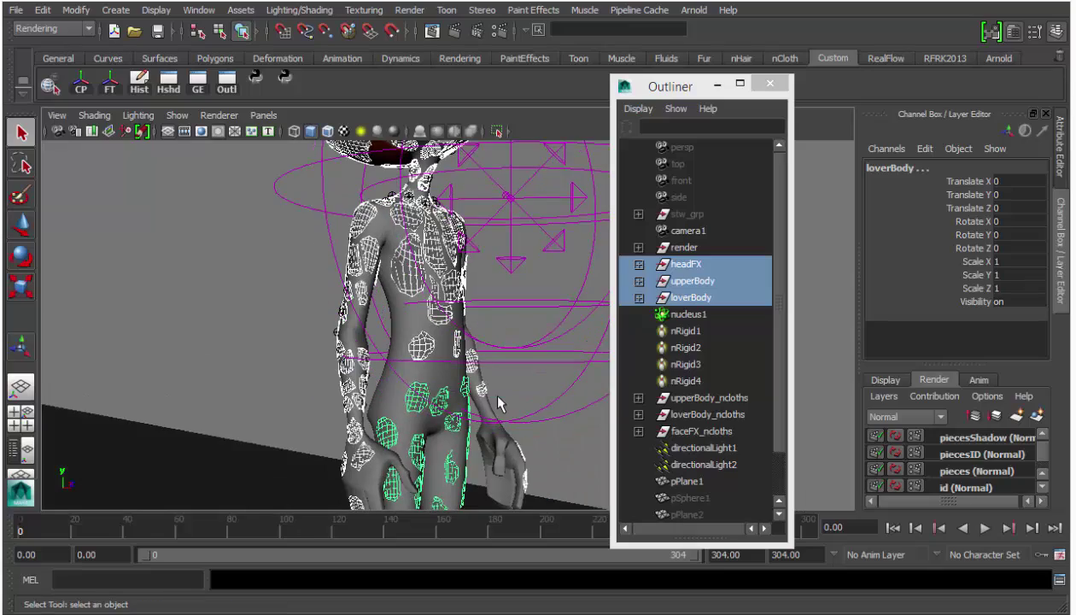
pyautogui.hotkey('alt', 'Tab')
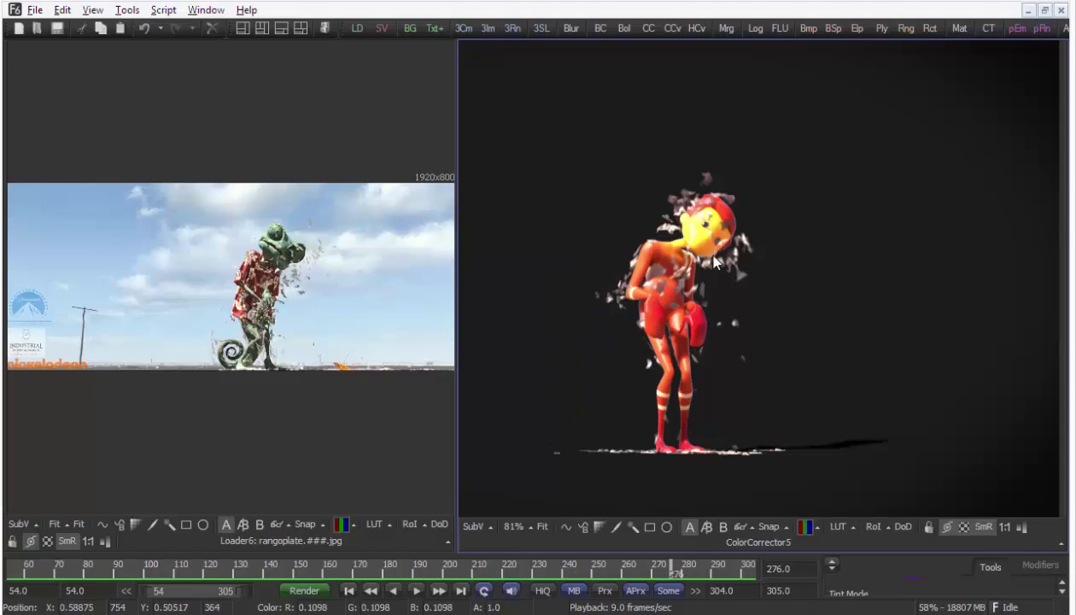
pyautogui.hotkey('alt', 'Tab')
pyautogui.keyDown('alt'); pyautogui.moveTo(565, 351); pyautogui.dragTo(590, 350, button='right'); pyautogui.keyUp('alt')
pyautogui.keyDown('alt'); pyautogui.moveTo(488, 340); pyautogui.dragTo(442, 282, button='middle'); pyautogui.keyUp('alt')
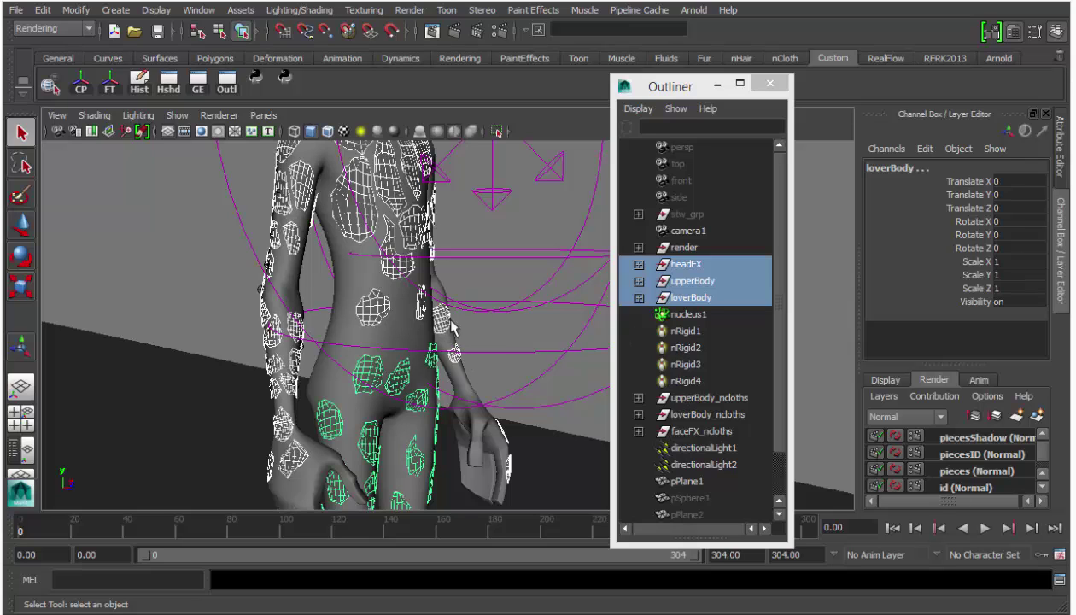
# - Expand the loverBody_ncloths group, select nCloth142 and examine its Input Mesh Attract curve in the Graph Editor
pyautogui.click(638, 415)
pyautogui.scroll(-5, 726, 406)
pyautogui.click(726, 397)
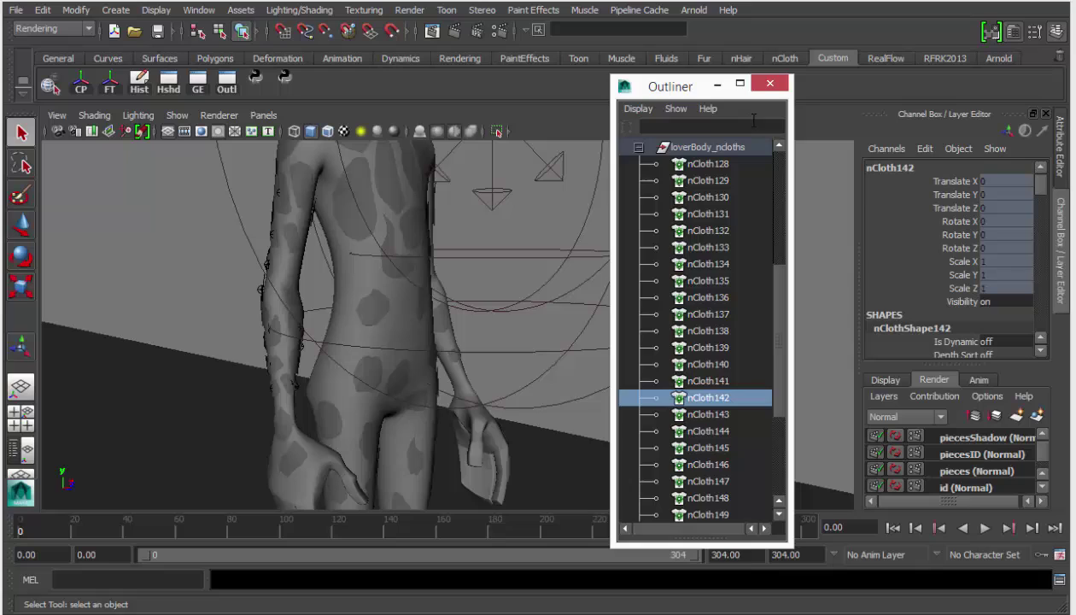
pyautogui.click(719, 88)
pyautogui.moveTo(612, 225); pyautogui.dragTo(616, 168)
pyautogui.press('f')
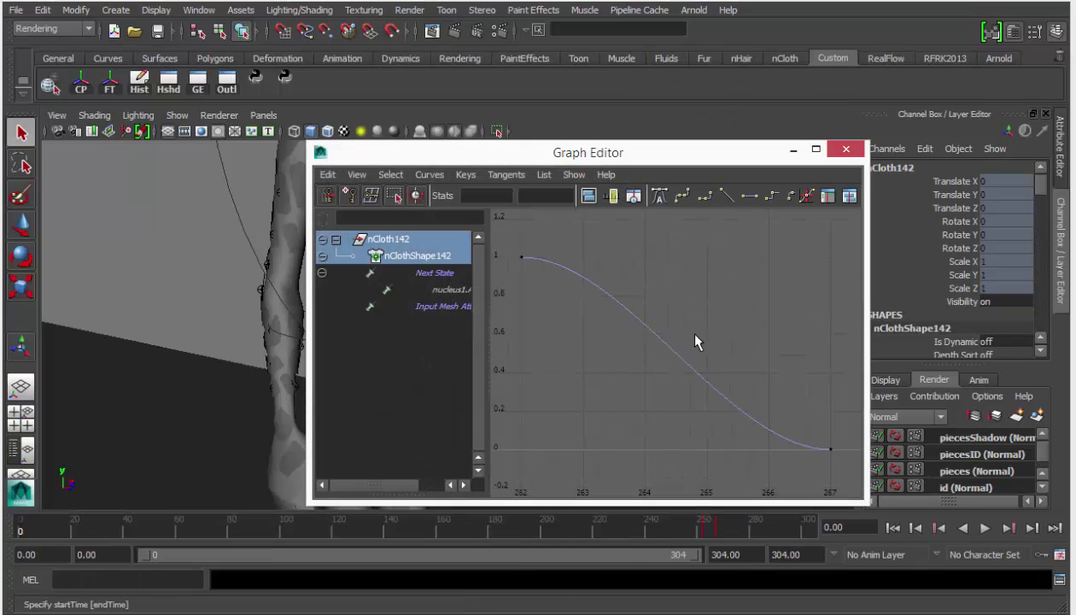
pyautogui.keyDown('alt'); pyautogui.moveTo(670, 335); pyautogui.dragTo(744, 319, button='middle'); pyautogui.keyUp('alt')
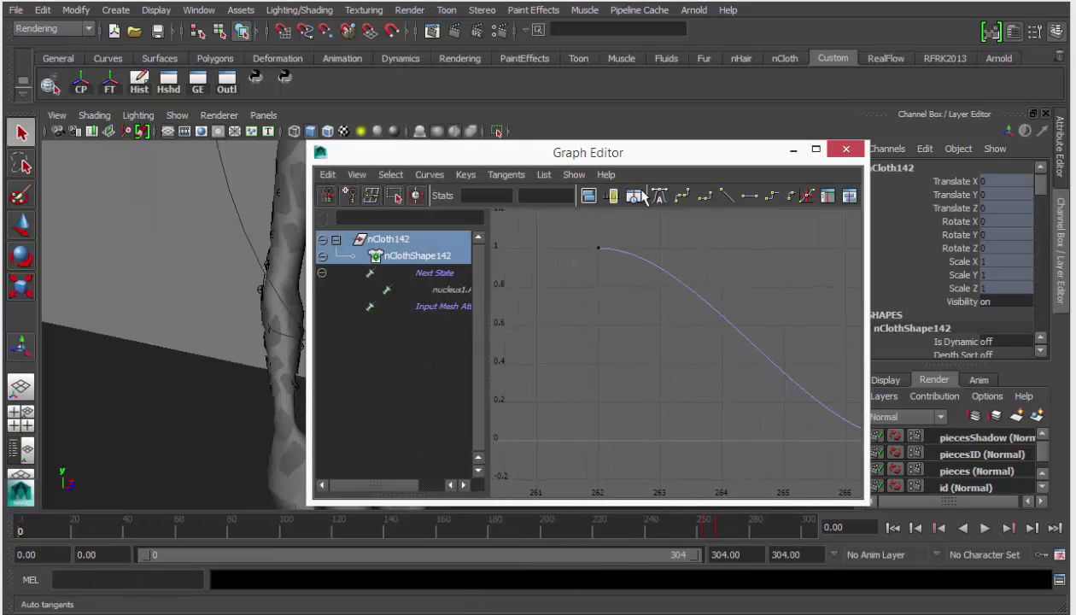
pyautogui.moveTo(662, 155); pyautogui.dragTo(807, 106)
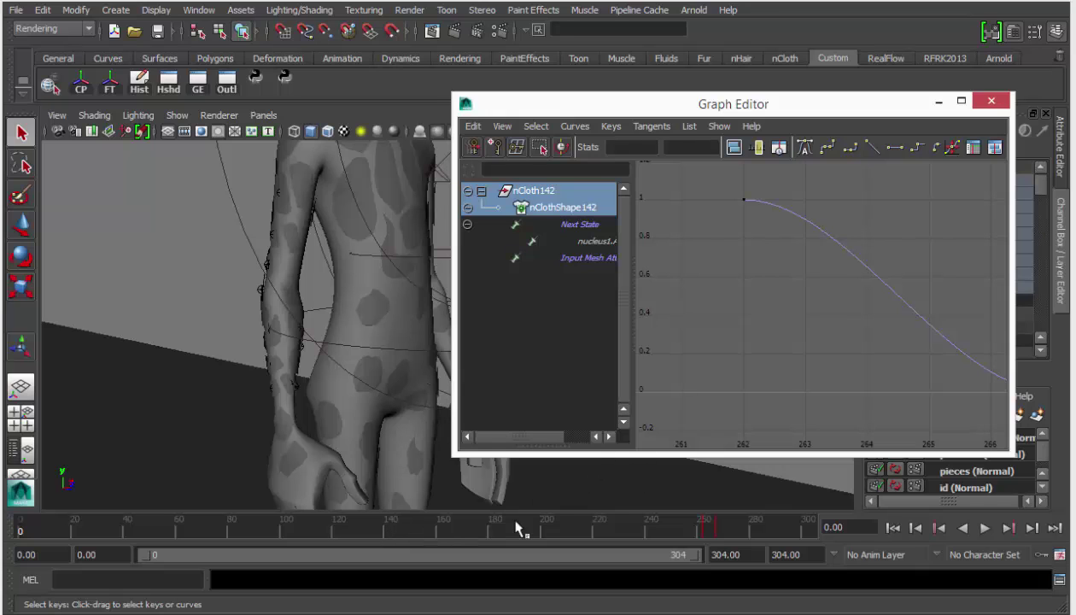
# - Switch to the Fusion composite, review the second break-off between frames 276 and 259, and return to Maya
pyautogui.hotkey('alt', 'Tab')
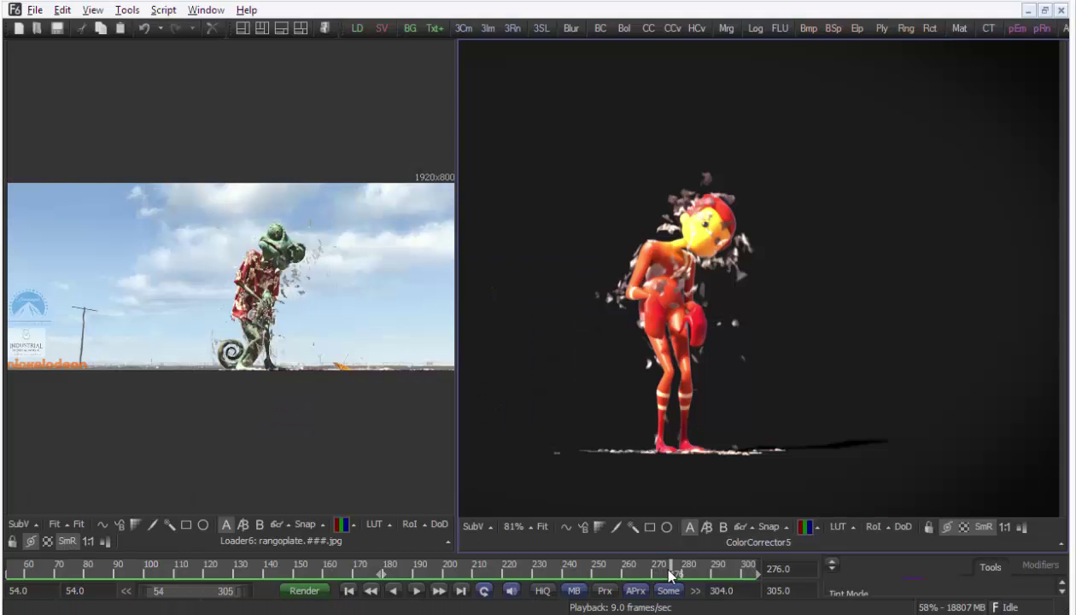
pyautogui.moveTo(671, 575); pyautogui.dragTo(621, 581)
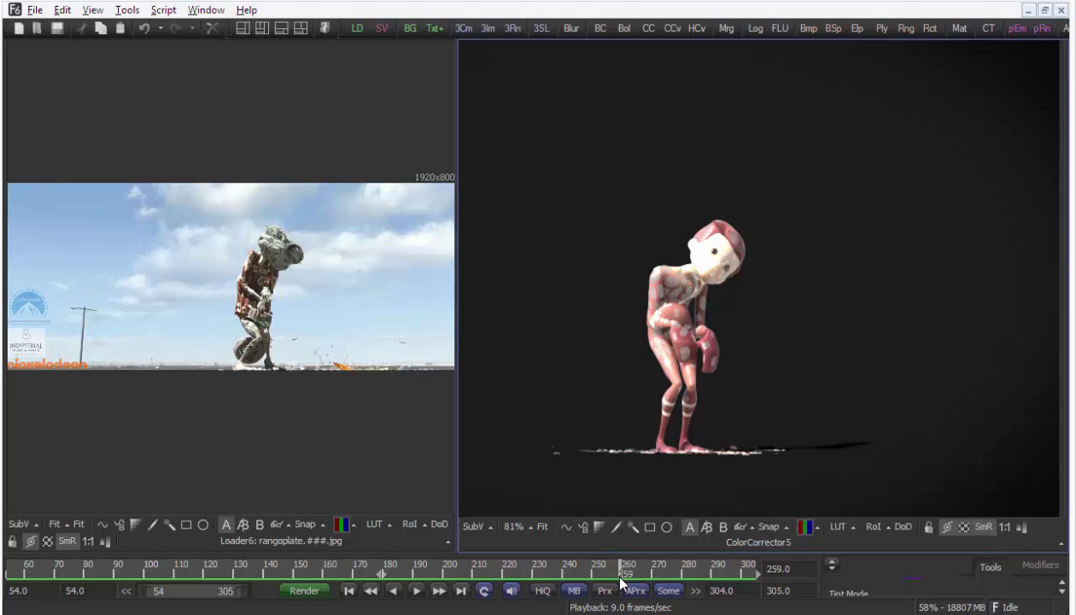
pyautogui.moveTo(622, 580); pyautogui.dragTo(629, 580)
pyautogui.hotkey('alt', 'Tab')
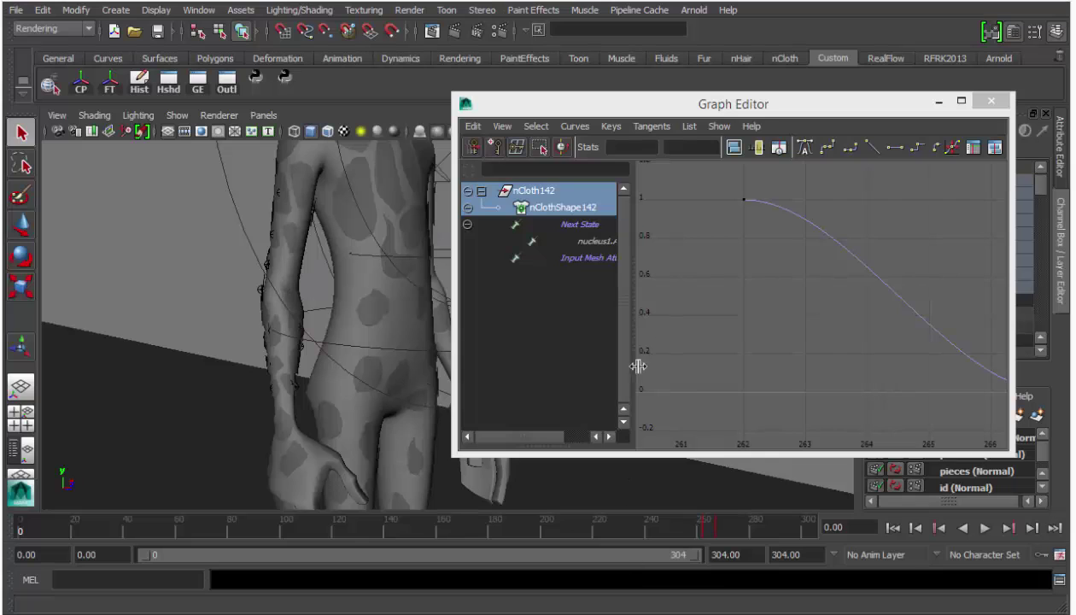
# - Frame nCloth142's curve in the Graph Editor, and select nCloth129 through nCloth146 in the loverBody_ncloths group
pyautogui.press('a')
pyautogui.moveTo(897, 106); pyautogui.dragTo(468, 136)
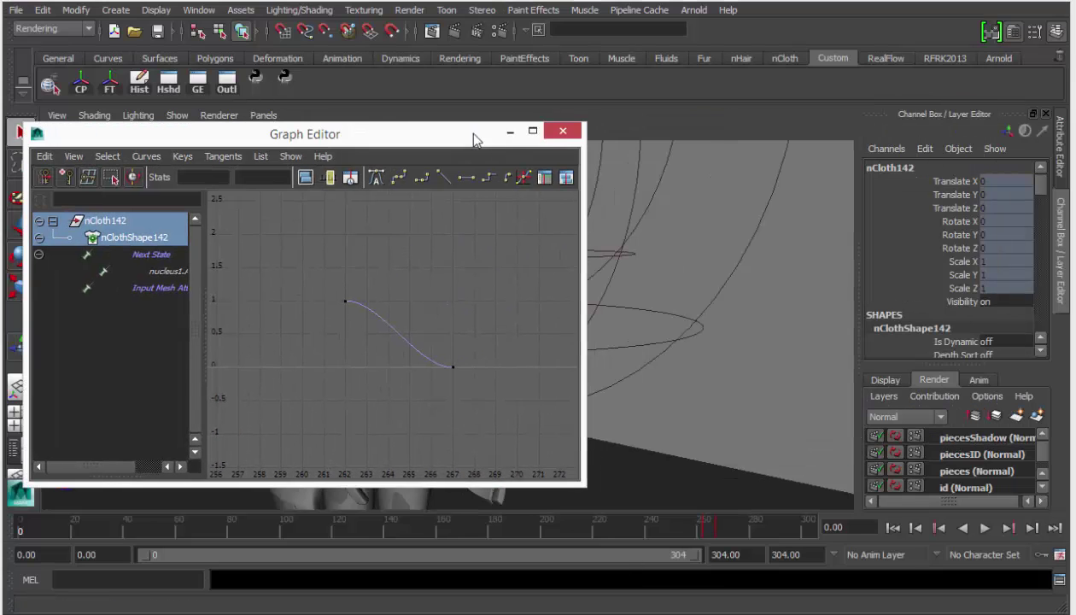
pyautogui.hotkey('alt', 'Tab')
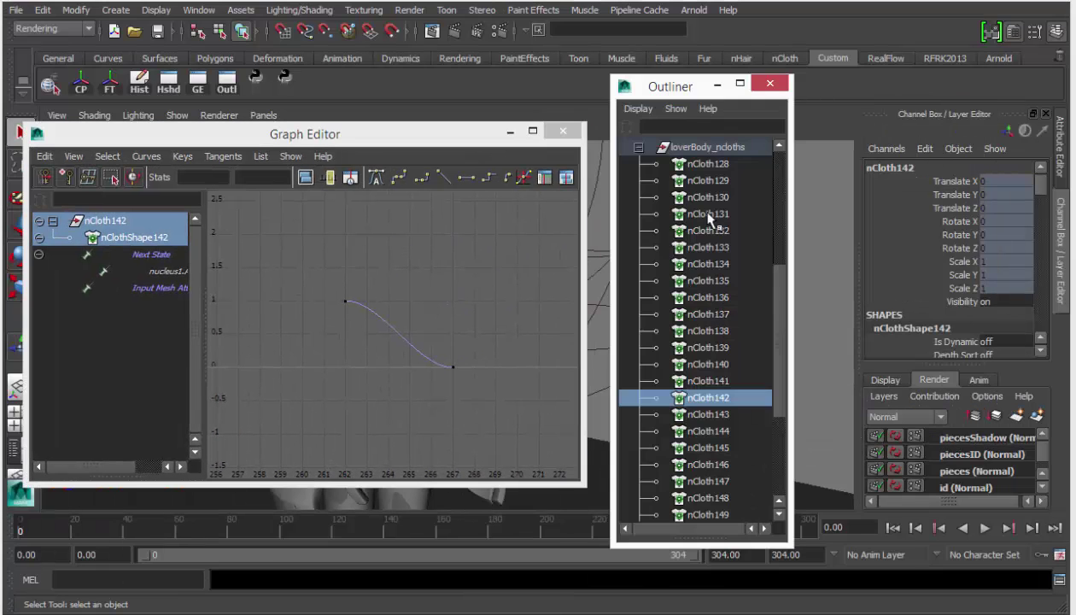
pyautogui.moveTo(708, 181); pyautogui.dragTo(687, 468)
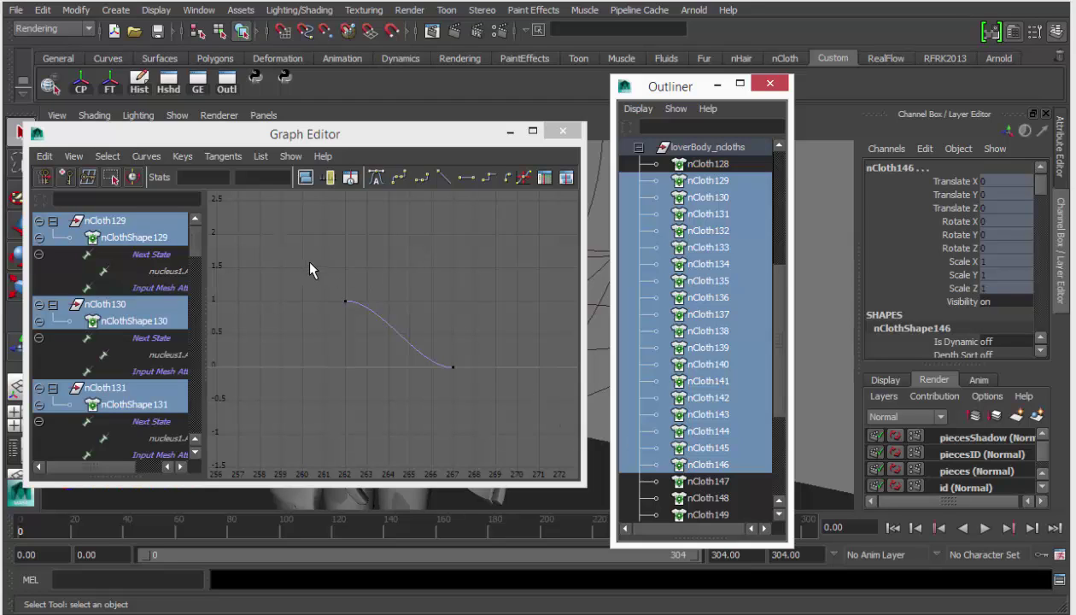
# - Move both Input Mesh Attract keys of the selected nCloths to frames 274 and 279, and close the Graph Editor and Outliner
pyautogui.moveTo(308, 260); pyautogui.dragTo(478, 392)
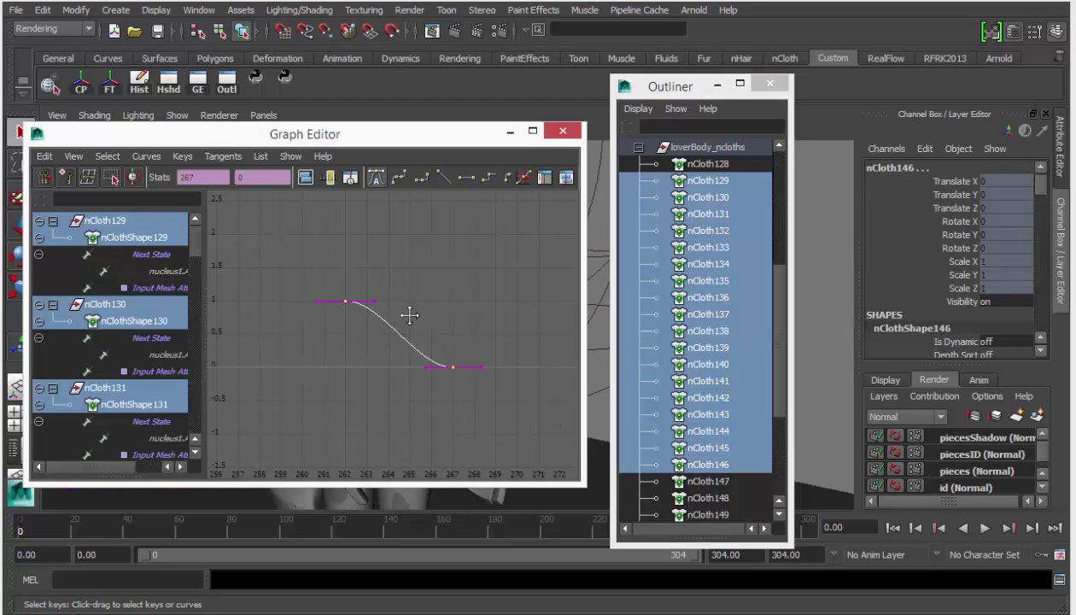
pyautogui.keyDown('alt'); pyautogui.moveTo(411, 315); pyautogui.dragTo(397, 316, button='middle'); pyautogui.keyUp('alt')
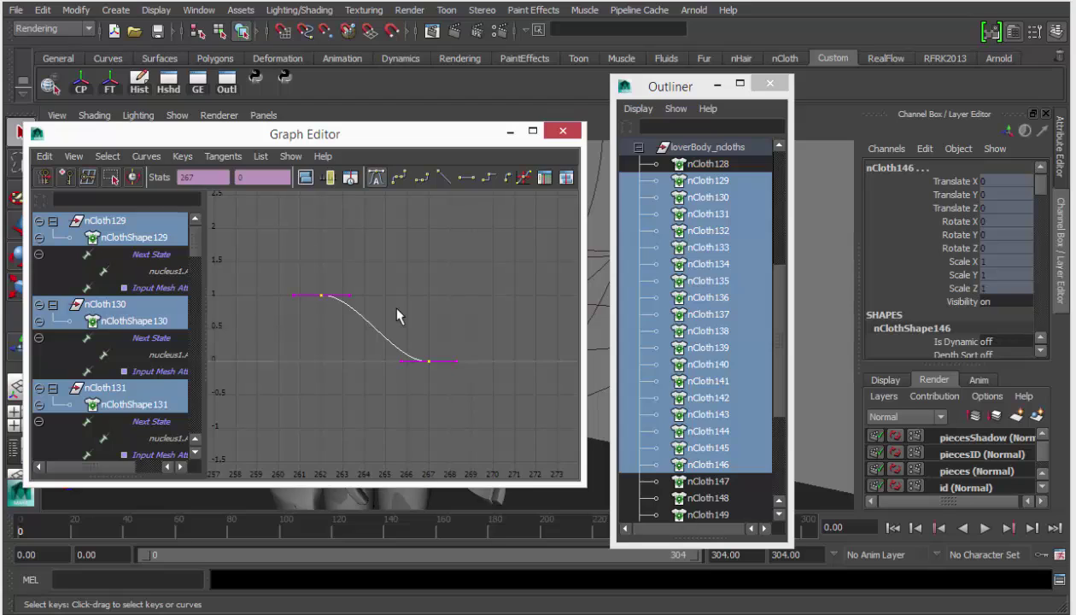
pyautogui.press('w')
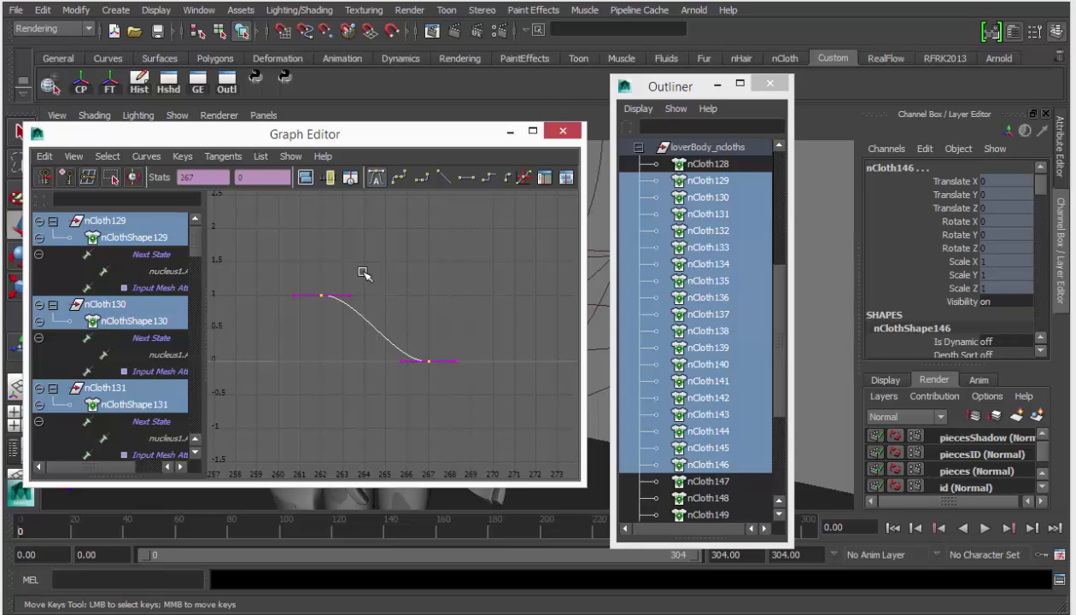
pyautogui.moveTo(357, 272); pyautogui.dragTo(387, 269, button='middle')
pyautogui.keyDown('alt'); pyautogui.moveTo(357, 333); pyautogui.dragTo(420, 321, button='middle'); pyautogui.keyUp('alt')
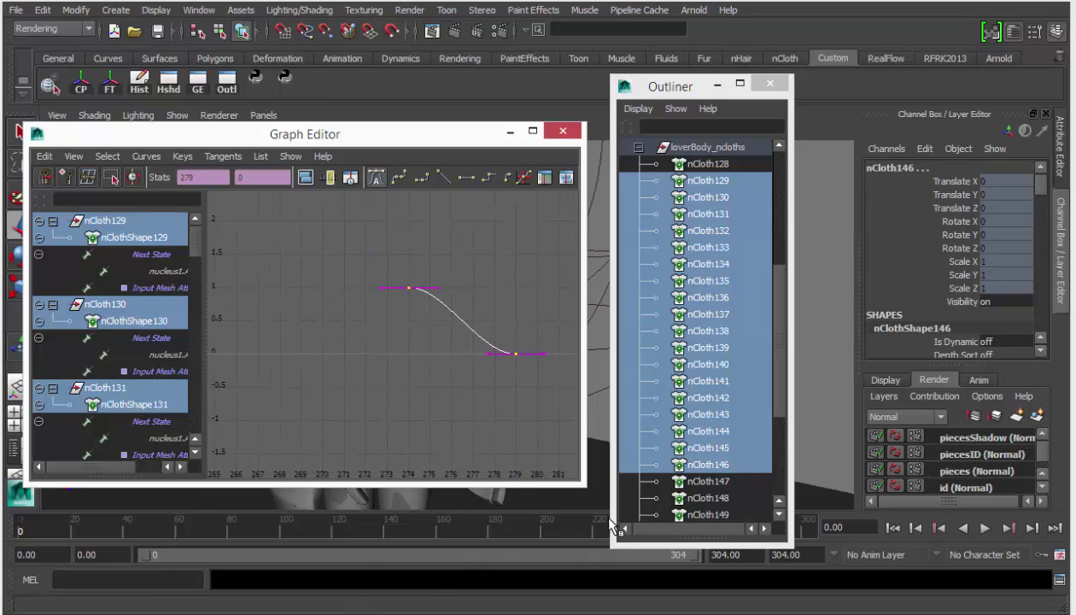
pyautogui.click(563, 131)
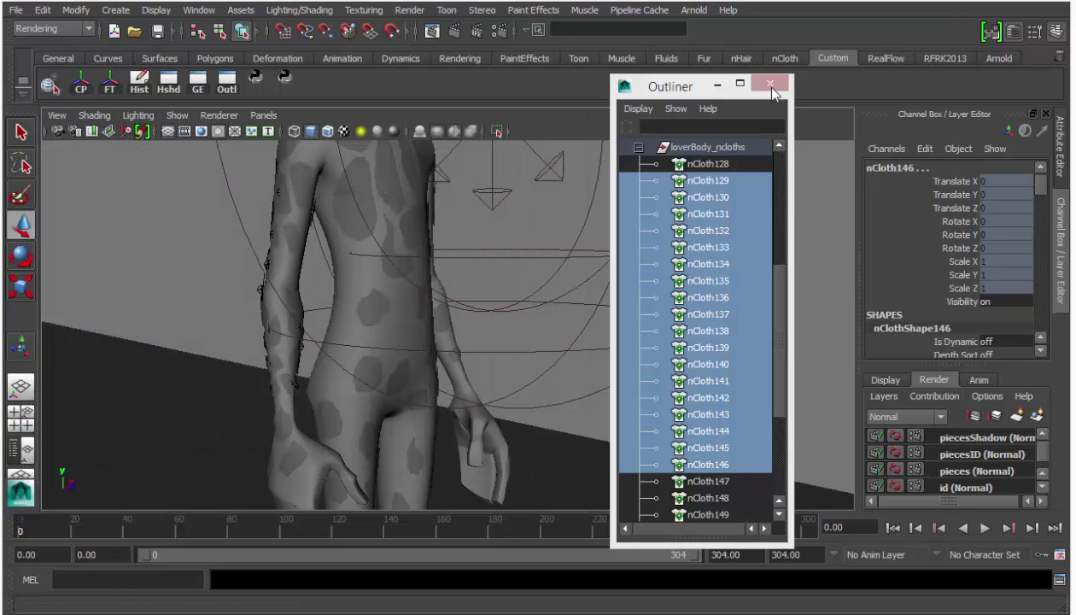
pyautogui.click(770, 85)
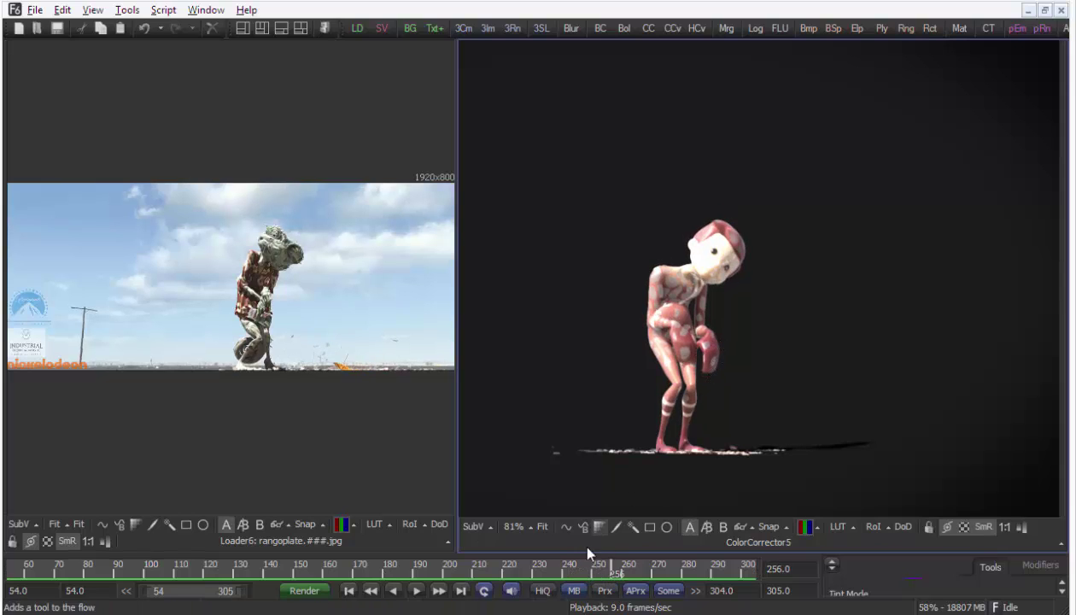
# - Switch to the Fusion composite, review the animation from frame 54 to about frame 245, and return to Maya
pyautogui.moveTo(538, 569); pyautogui.dragTo(145, 591)
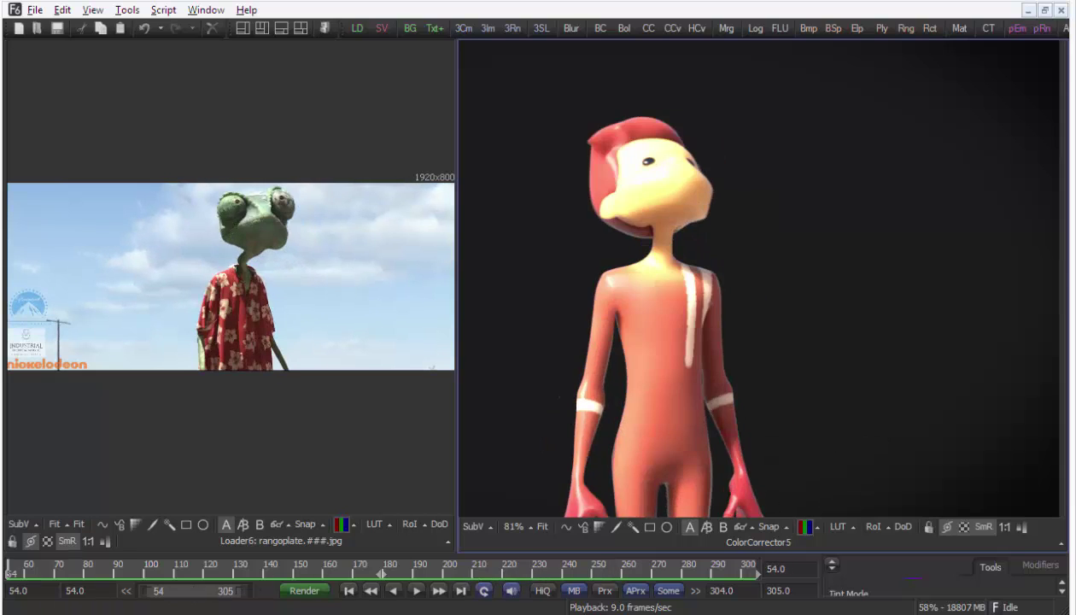
pyautogui.moveTo(280, 586); pyautogui.dragTo(576, 574)
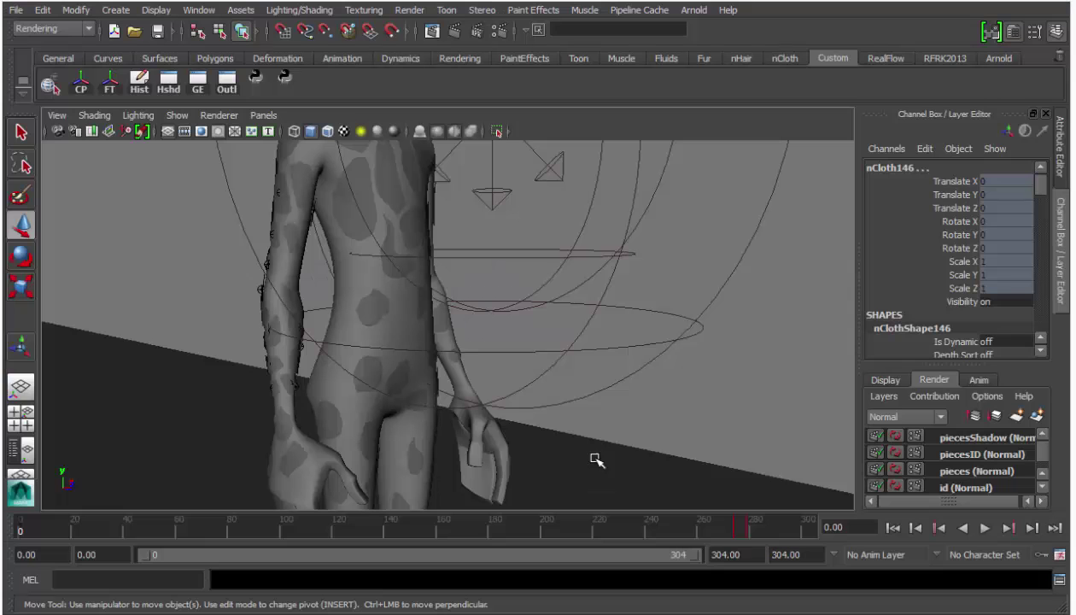
# - Examine the attributes of turbulenceField1 and volumeAxisField1 beside the character
pyautogui.click(681, 267)
pyautogui.keyDown('alt'); pyautogui.moveTo(683, 269); pyautogui.dragTo(570, 269, button='right'); pyautogui.keyUp('alt')
pyautogui.keyDown('alt'); pyautogui.moveTo(570, 269); pyautogui.dragTo(726, 264); pyautogui.keyUp('alt')
pyautogui.press('w')
pyautogui.hotkey('ctrl', 'a')
pyautogui.scroll(-5, 773, 305)
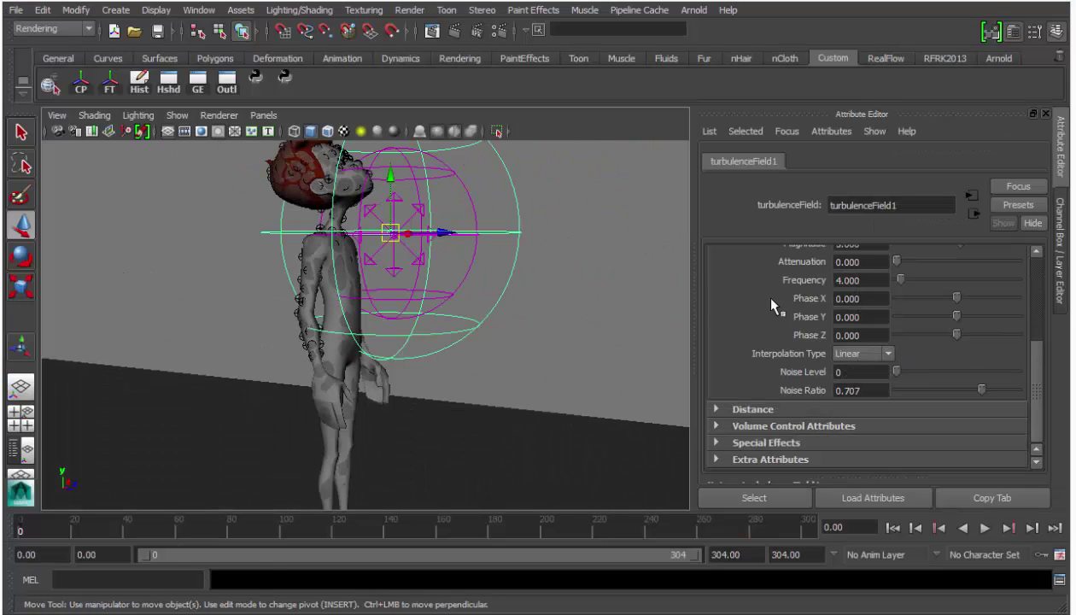
pyautogui.click(470, 268)
pyautogui.scroll(-6, 737, 308)
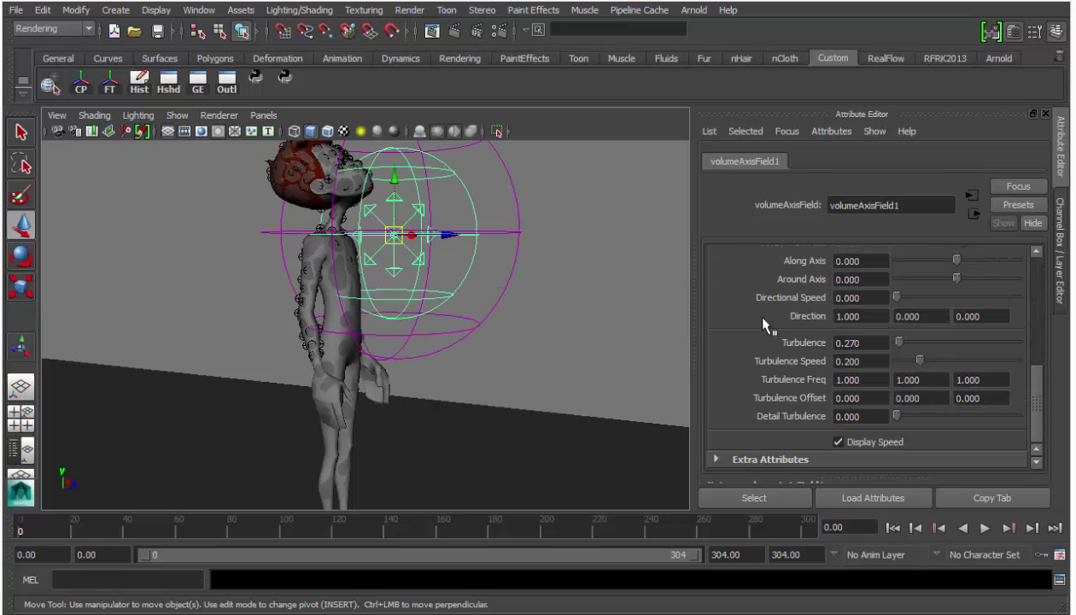
# - Examine the placement of the turbulence and volume axis fields around the character from several angles
pyautogui.keyDown('alt'); pyautogui.moveTo(531, 308); pyautogui.dragTo(455, 295); pyautogui.keyUp('alt')
pyautogui.keyDown('alt'); pyautogui.moveTo(455, 295); pyautogui.dragTo(418, 296, button='right'); pyautogui.keyUp('alt')
pyautogui.press('q')
pyautogui.click(517, 313)
pyautogui.keyDown('alt'); pyautogui.moveTo(518, 312); pyautogui.dragTo(376, 281); pyautogui.keyUp('alt')
pyautogui.keyDown('alt'); pyautogui.moveTo(376, 282); pyautogui.dragTo(434, 226, button='middle'); pyautogui.keyUp('alt')
pyautogui.keyDown('alt'); pyautogui.moveTo(434, 256); pyautogui.dragTo(471, 231, button='right'); pyautogui.keyUp('alt')
pyautogui.keyDown('alt'); pyautogui.moveTo(473, 243); pyautogui.dragTo(461, 331, button='middle'); pyautogui.keyUp('alt')
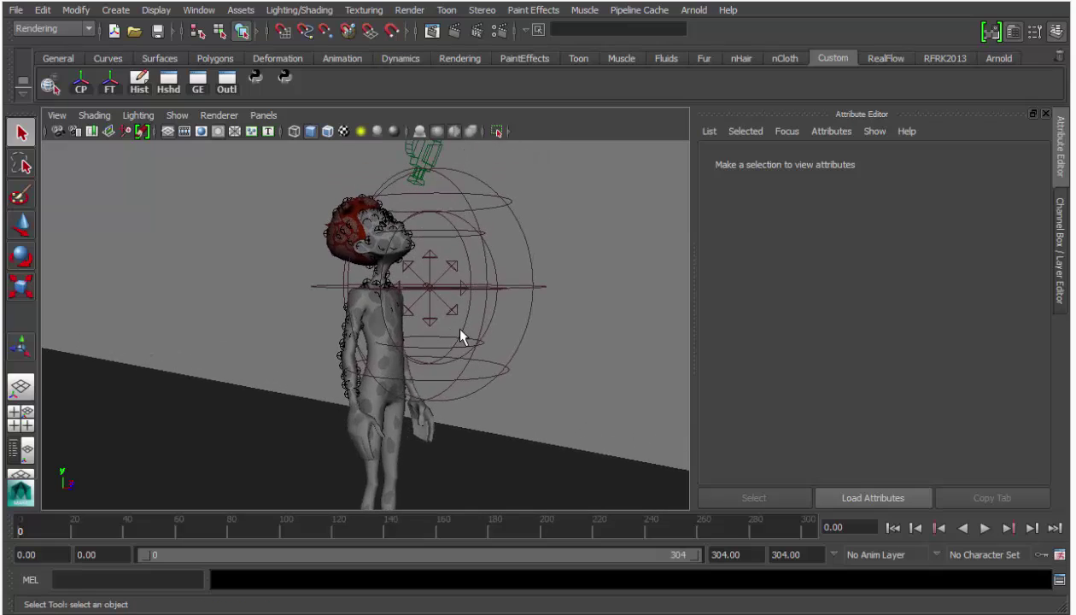
pyautogui.click(473, 269)
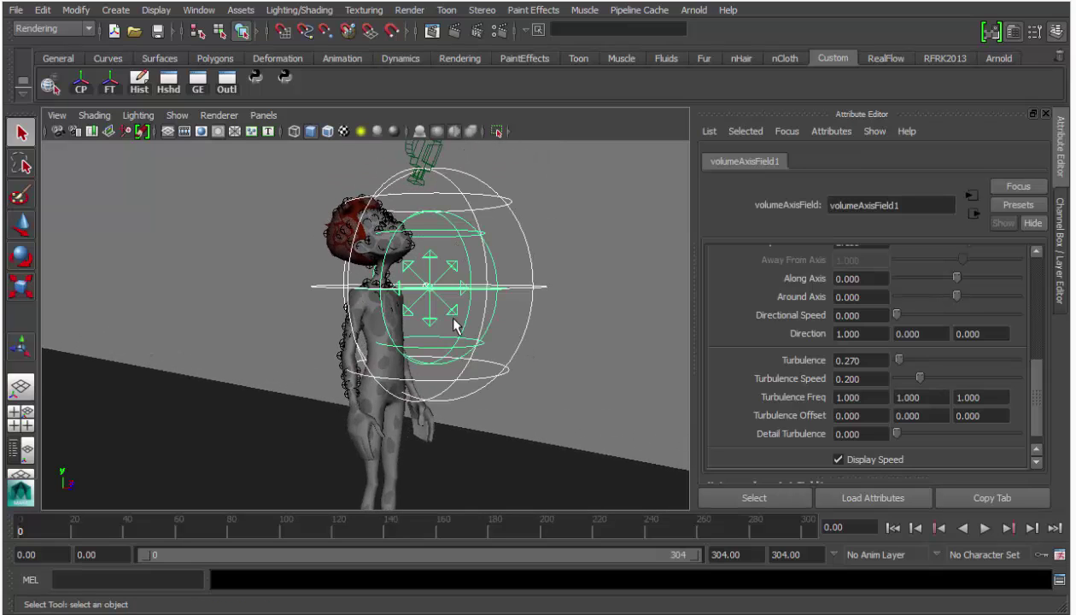
pyautogui.keyDown('alt'); pyautogui.moveTo(443, 260); pyautogui.dragTo(414, 236); pyautogui.keyUp('alt')
pyautogui.keyDown('alt'); pyautogui.moveTo(413, 236); pyautogui.dragTo(586, 248, button='right'); pyautogui.keyUp('alt')
pyautogui.keyDown('alt'); pyautogui.moveTo(586, 249); pyautogui.dragTo(448, 263); pyautogui.keyUp('alt')
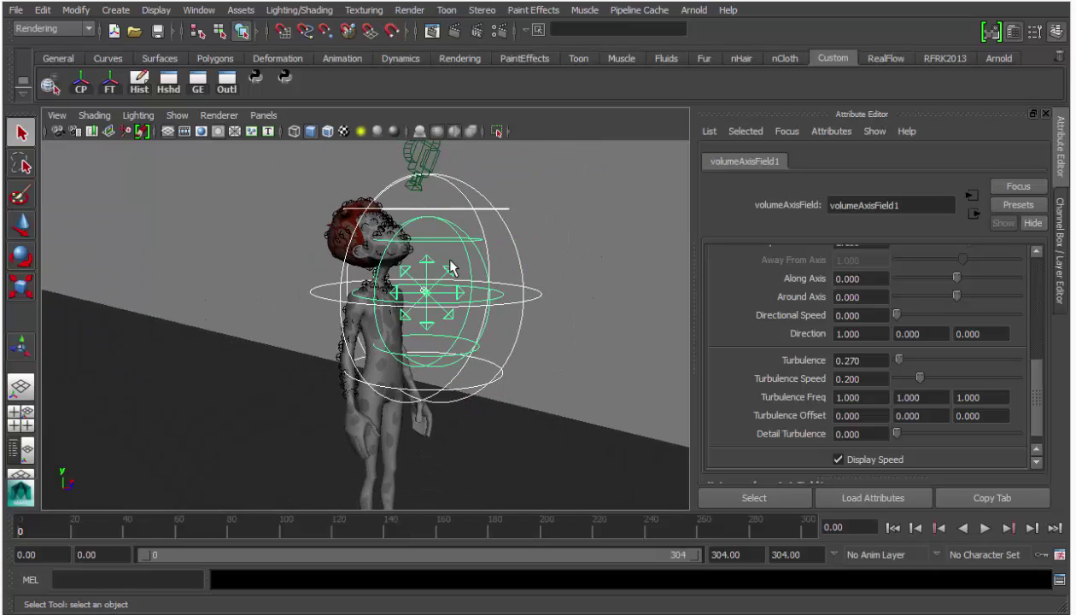
pyautogui.keyDown('alt'); pyautogui.moveTo(448, 263); pyautogui.dragTo(395, 258, button='right'); pyautogui.keyUp('alt')
pyautogui.keyDown('alt'); pyautogui.moveTo(444, 330); pyautogui.dragTo(505, 312); pyautogui.keyUp('alt')
pyautogui.click(493, 305)
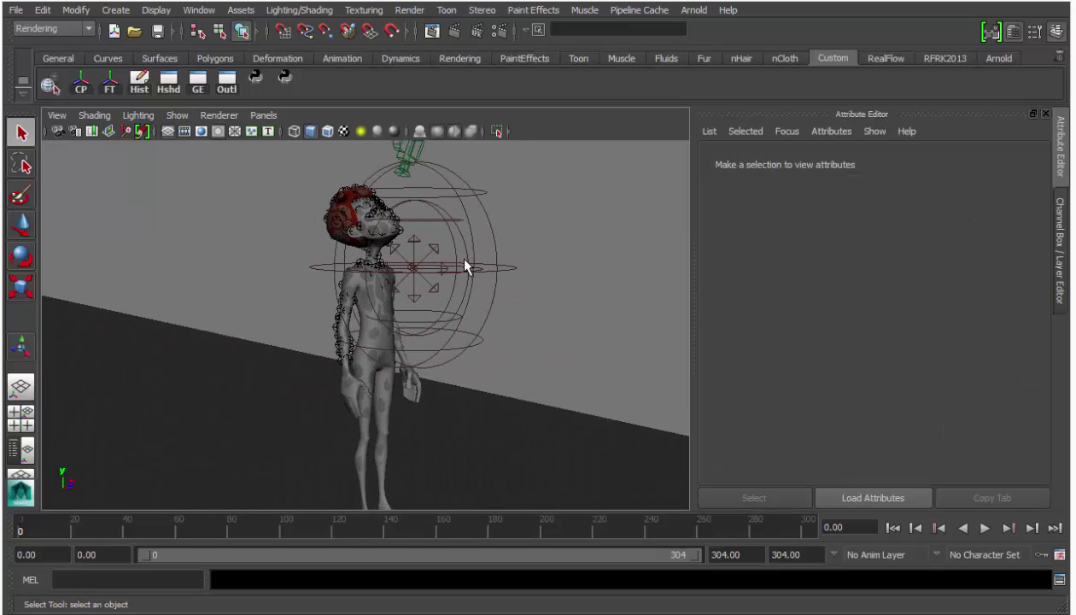
pyautogui.keyDown('alt'); pyautogui.moveTo(498, 295); pyautogui.dragTo(452, 291); pyautogui.keyUp('alt')
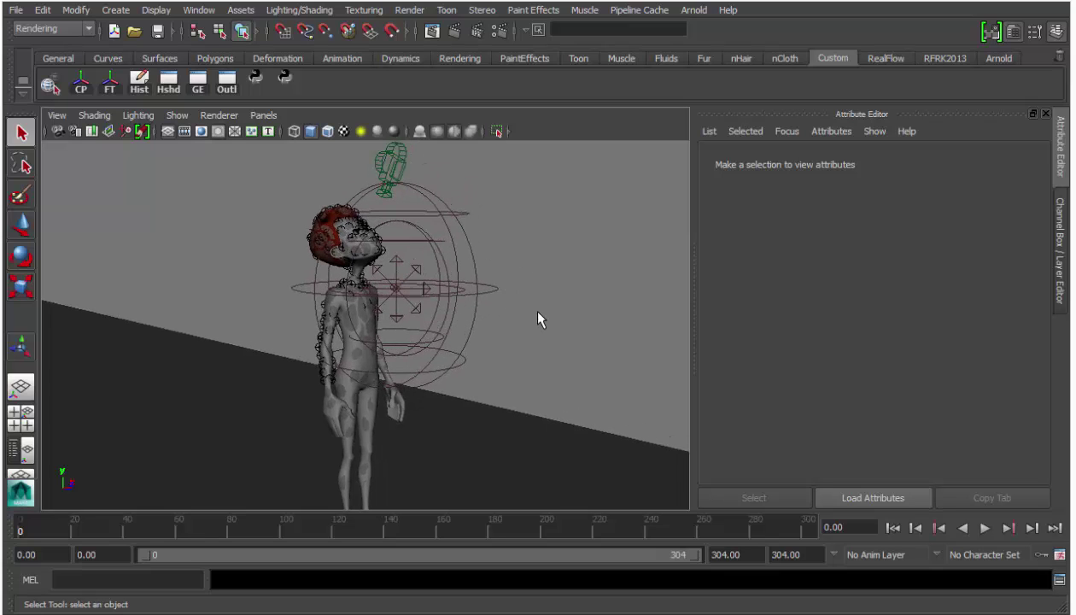
pyautogui.keyDown('alt'); pyautogui.moveTo(537, 314); pyautogui.dragTo(668, 284); pyautogui.keyUp('alt')
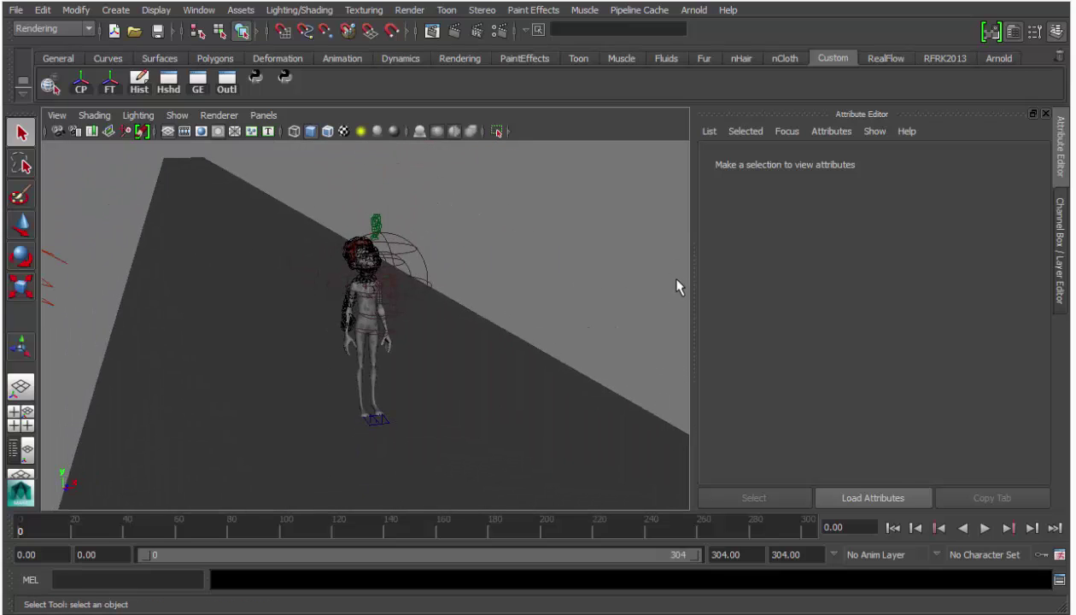
# - Show the Channel Box in place of the Attribute Editor, and enlarge the render layer list to show every layer
pyautogui.hotkey('ctrl', 'a')
pyautogui.moveTo(920, 366); pyautogui.dragTo(913, 231)
pyautogui.keyDown('alt'); pyautogui.moveTo(474, 316); pyautogui.dragTo(476, 322, button='middle'); pyautogui.keyUp('alt')
pyautogui.keyDown('alt'); pyautogui.moveTo(476, 322); pyautogui.dragTo(709, 340, button='right'); pyautogui.keyUp('alt')
pyautogui.keyDown('alt'); pyautogui.moveTo(709, 340); pyautogui.dragTo(687, 285, button='middle'); pyautogui.keyUp('alt')
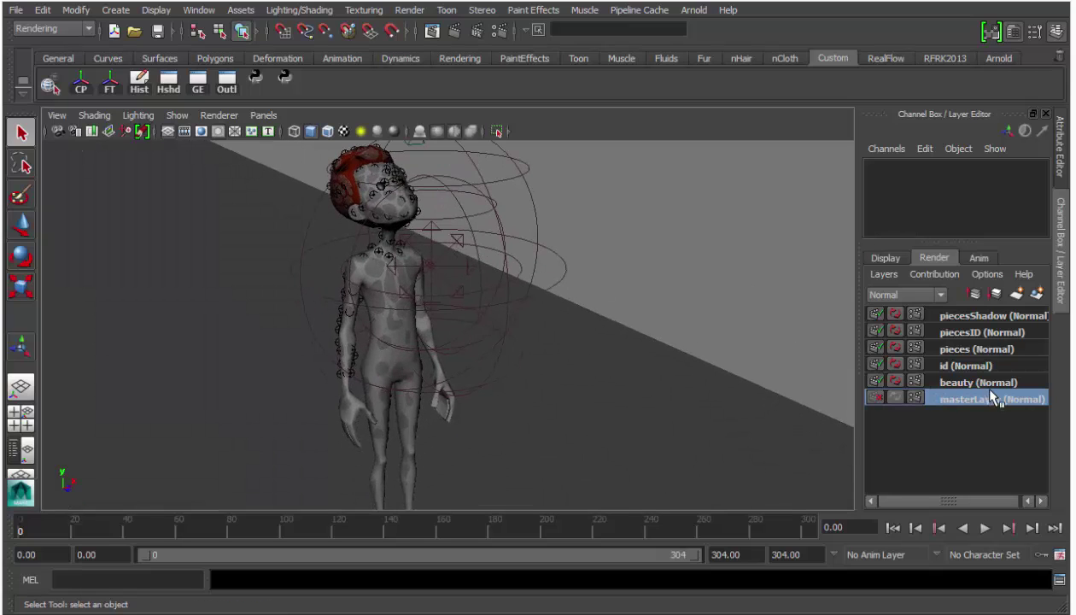
pyautogui.keyDown('alt'); pyautogui.moveTo(448, 355); pyautogui.dragTo(675, 342, button='right'); pyautogui.keyUp('alt')
# - Display the beauty, id and pieces render layers in turn to examine how each one shades the body
pyautogui.click(953, 381)
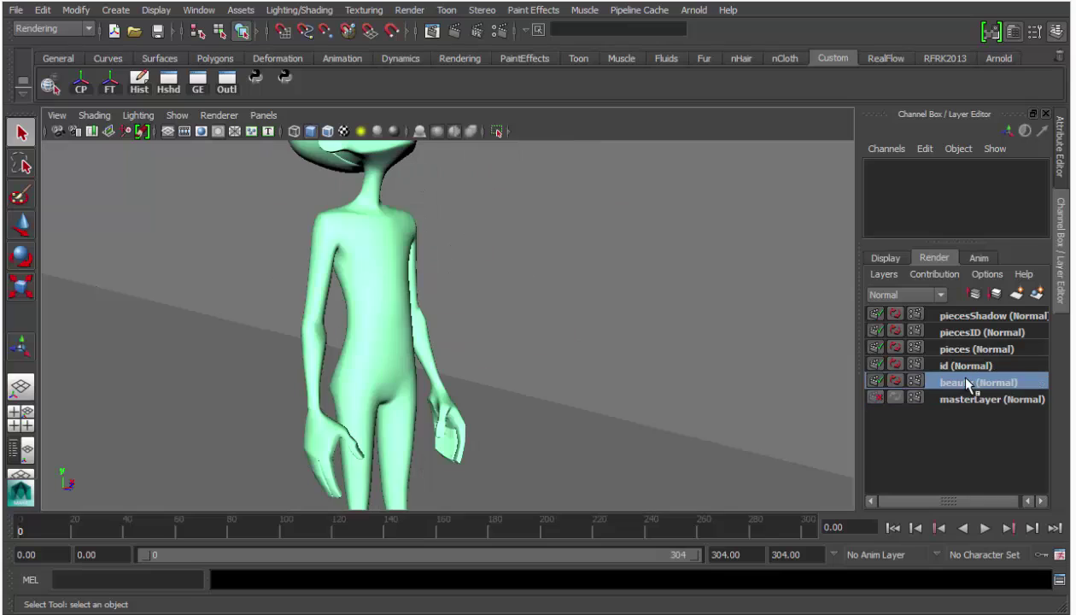
pyautogui.moveTo(572, 329)
pyautogui.keyDown('alt'); pyautogui.mouseDown(button='right')
pyautogui.moveTo(589, 329)
pyautogui.moveTo(430, 299)
pyautogui.mouseUp(button='right'); pyautogui.keyUp('alt')
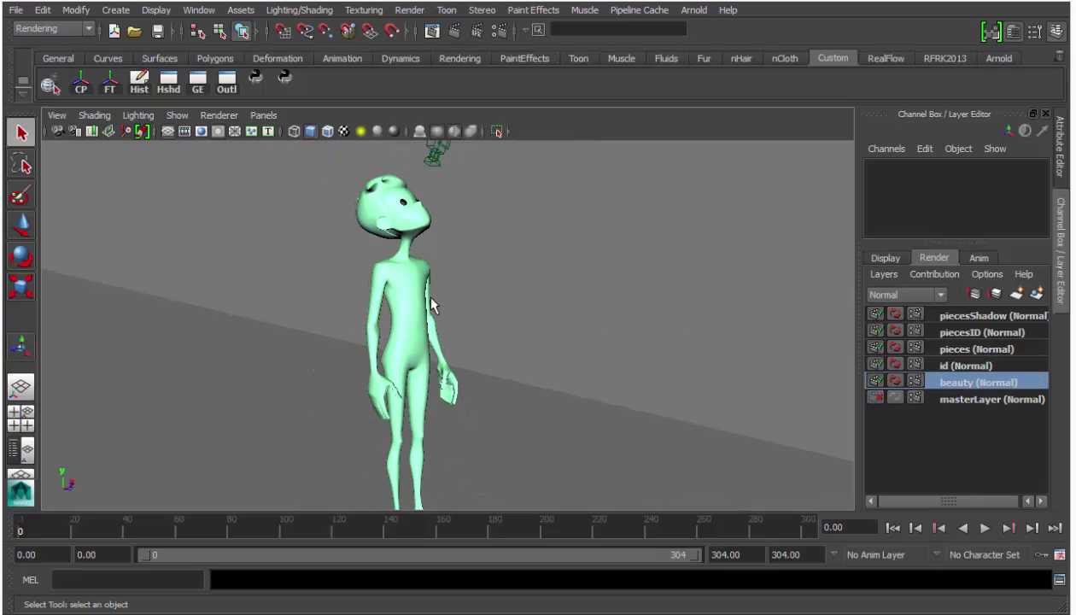
pyautogui.click(984, 367)
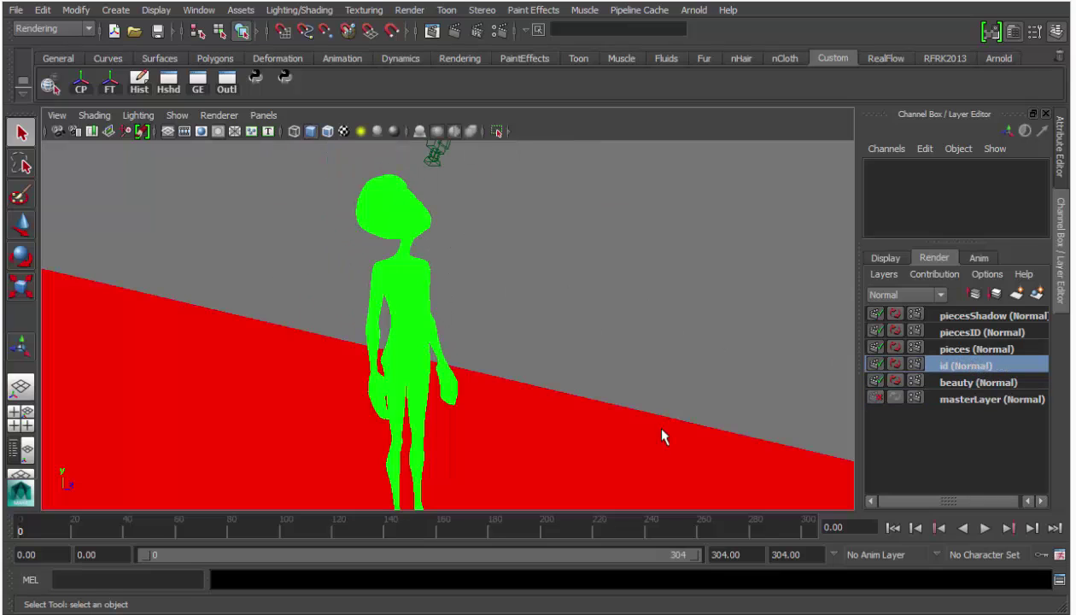
pyautogui.click(976, 349)
pyautogui.keyDown('alt'); pyautogui.moveTo(495, 392); pyautogui.dragTo(497, 323, button='middle'); pyautogui.keyUp('alt')
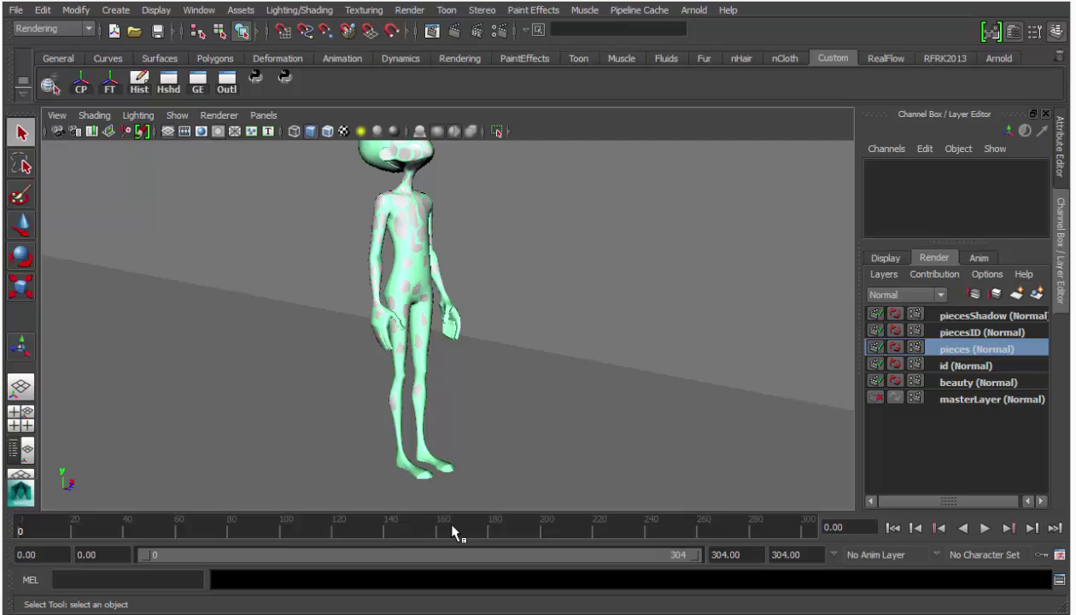
# - Examine the piecesID render layer with the fallen patches at frame 243, and display the piecesShadow layer
pyautogui.click(945, 329)
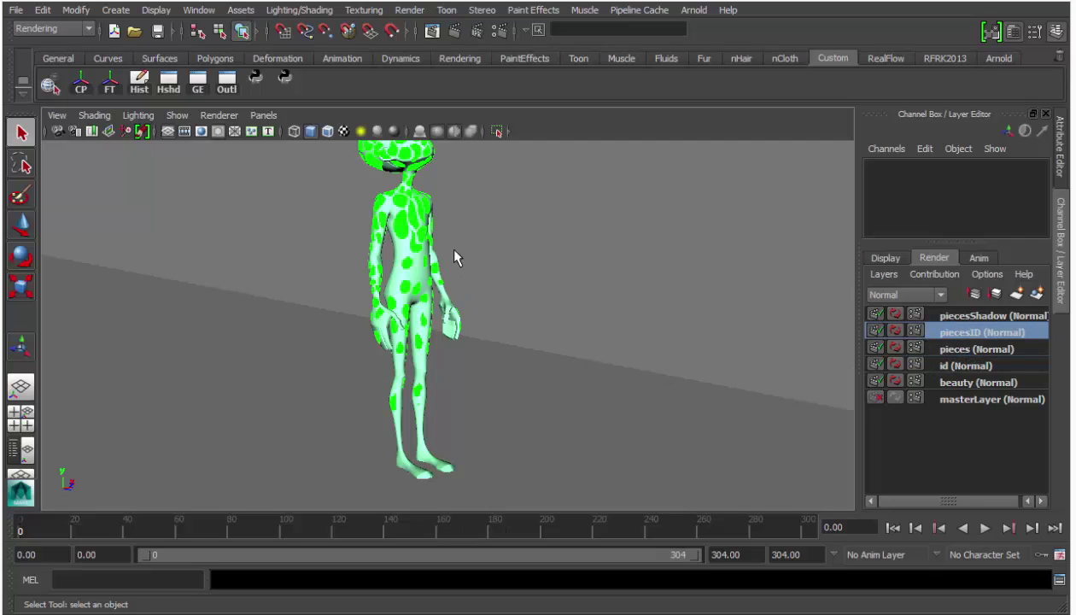
pyautogui.click(416, 224)
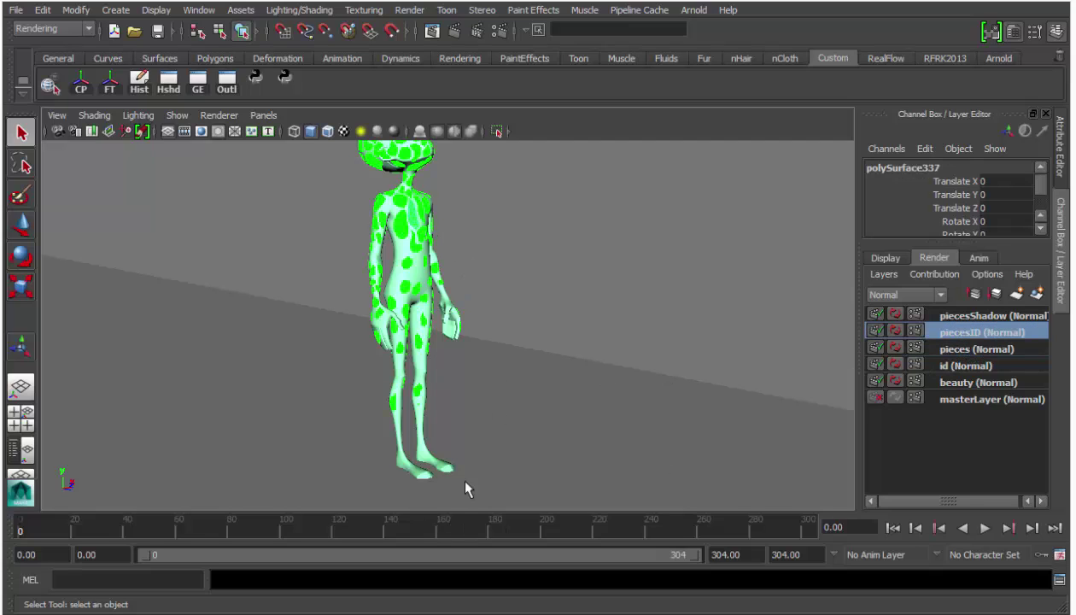
pyautogui.click(490, 528)
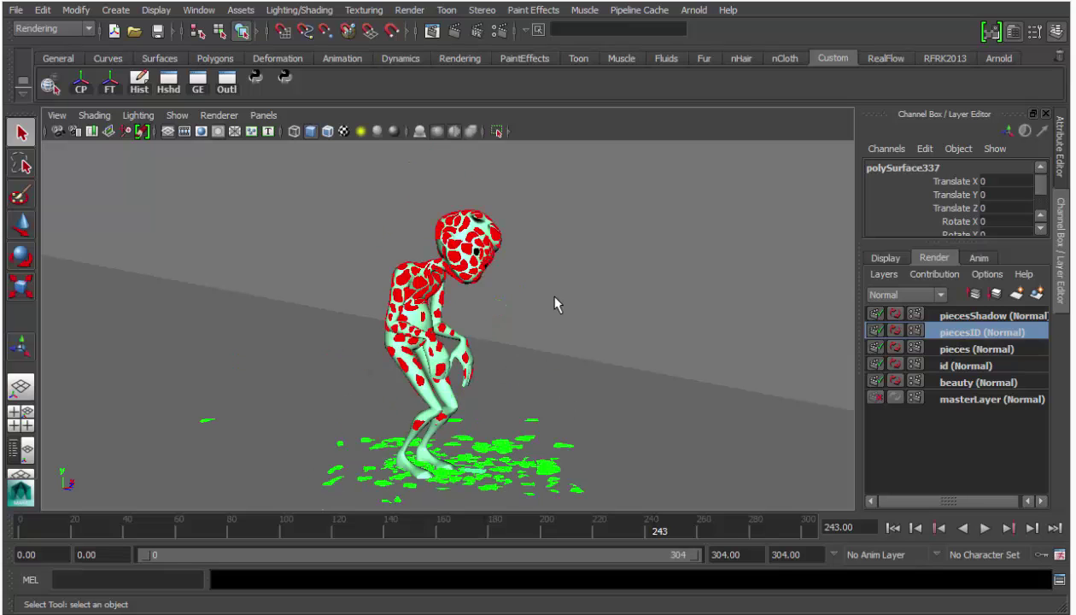
pyautogui.keyDown('alt'); pyautogui.moveTo(530, 368); pyautogui.dragTo(720, 347); pyautogui.keyUp('alt')
pyautogui.keyDown('alt'); pyautogui.moveTo(720, 347); pyautogui.dragTo(642, 350, button='right'); pyautogui.keyUp('alt')
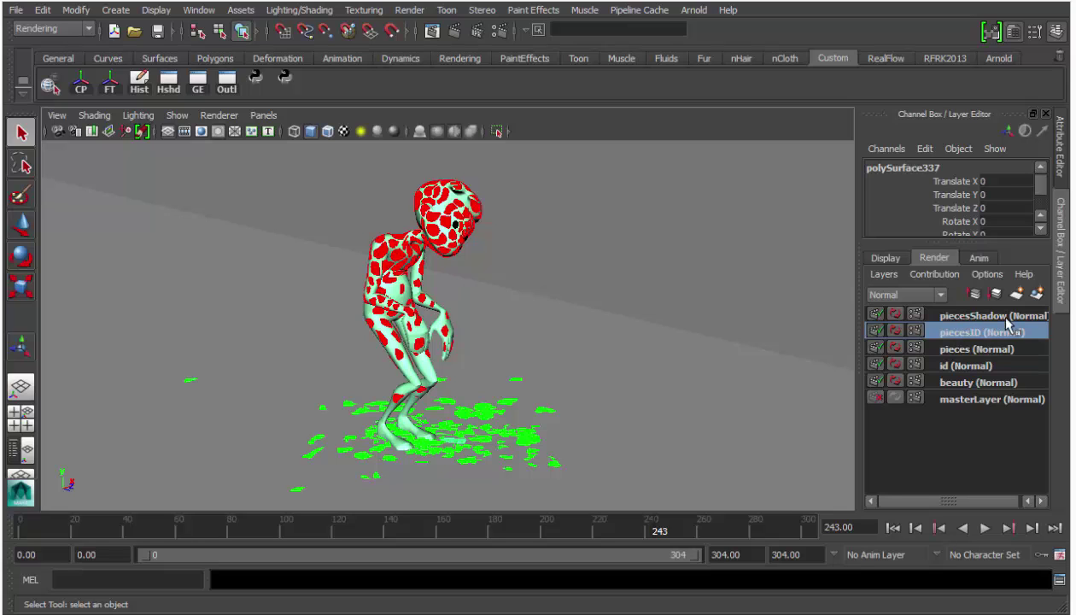
pyautogui.click(968, 316)
pyautogui.click(657, 259)
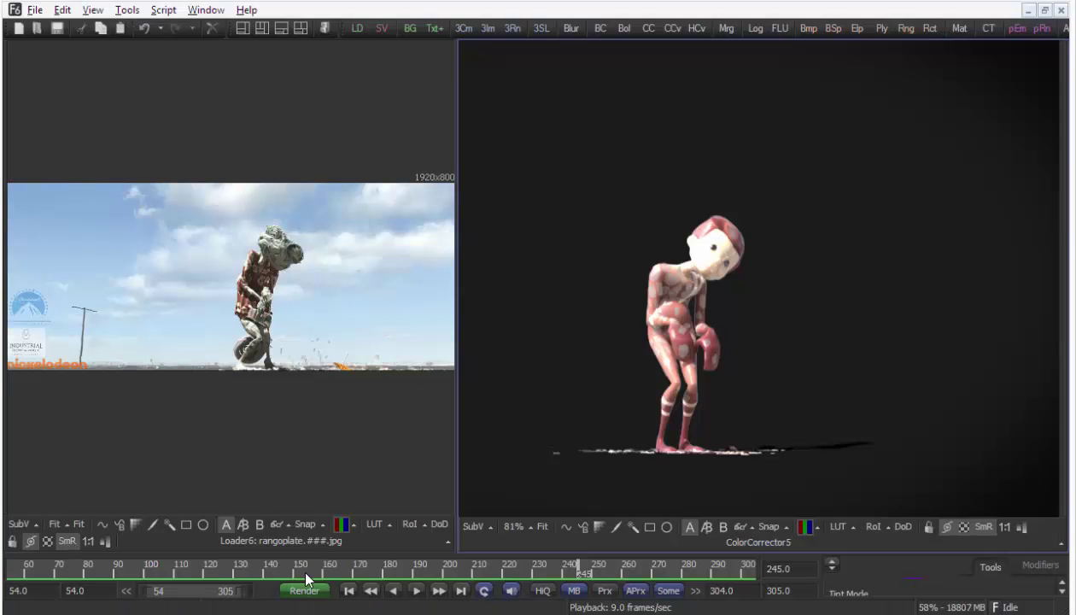
# - Switch to the Fusion composite, reveal the node flow and locate the body's render and color correction nodes
pyautogui.moveTo(316, 554); pyautogui.dragTo(230, 405)
pyautogui.moveTo(231, 406); pyautogui.dragTo(684, 389, button='middle')
pyautogui.moveTo(94, 444); pyautogui.dragTo(453, 468, button='middle')
pyautogui.moveTo(92, 469); pyautogui.dragTo(518, 381, button='middle')
pyautogui.moveTo(359, 355); pyautogui.dragTo(309, 475, button='middle')
pyautogui.moveTo(483, 468); pyautogui.dragTo(396, 440, button='middle')
# - Load ColorCorrector1 into the reference plate's viewer, frame the character and go to frame 54
pyautogui.moveTo(378, 496); pyautogui.dragTo(344, 312)
pyautogui.moveTo(276, 490); pyautogui.dragTo(496, 440, button='middle')
pyautogui.moveTo(449, 488); pyautogui.dragTo(289, 283)
pyautogui.moveTo(285, 287); pyautogui.dragTo(324, 295, button='middle')
pyautogui.keyDown('ctrl'); pyautogui.scroll(3, 356, 281); pyautogui.keyUp('ctrl')
pyautogui.keyDown('ctrl'); pyautogui.scroll(-1, 353, 277); pyautogui.keyUp('ctrl')
pyautogui.moveTo(470, 561); pyautogui.dragTo(12, 562)
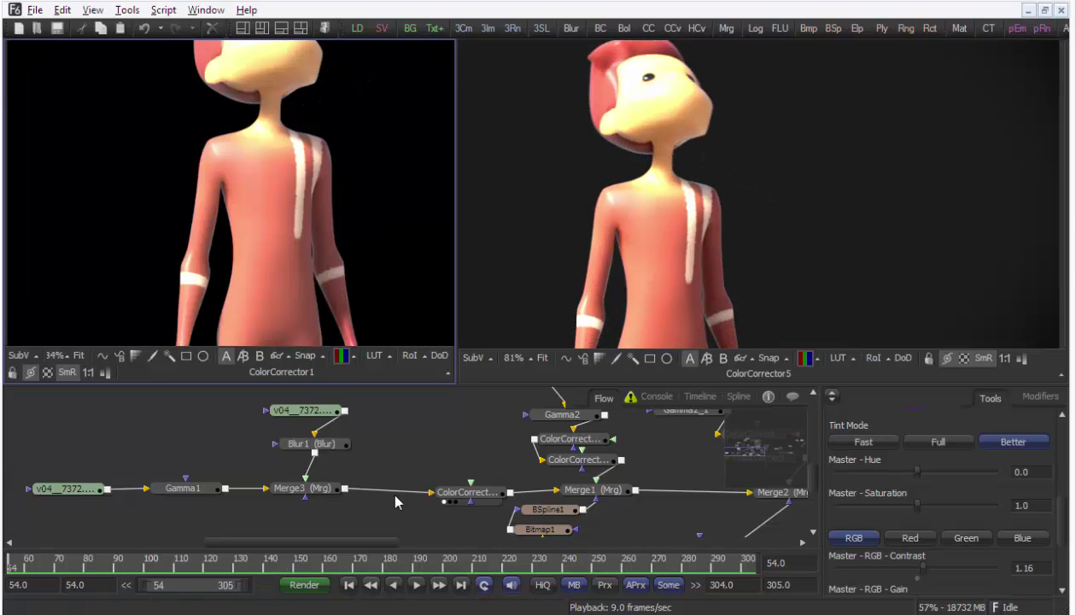
# - Open ColorCorrector1's settings and play the animation from frame 54 to 89 to review its animated saturation
pyautogui.click(487, 493)
pyautogui.press('space')
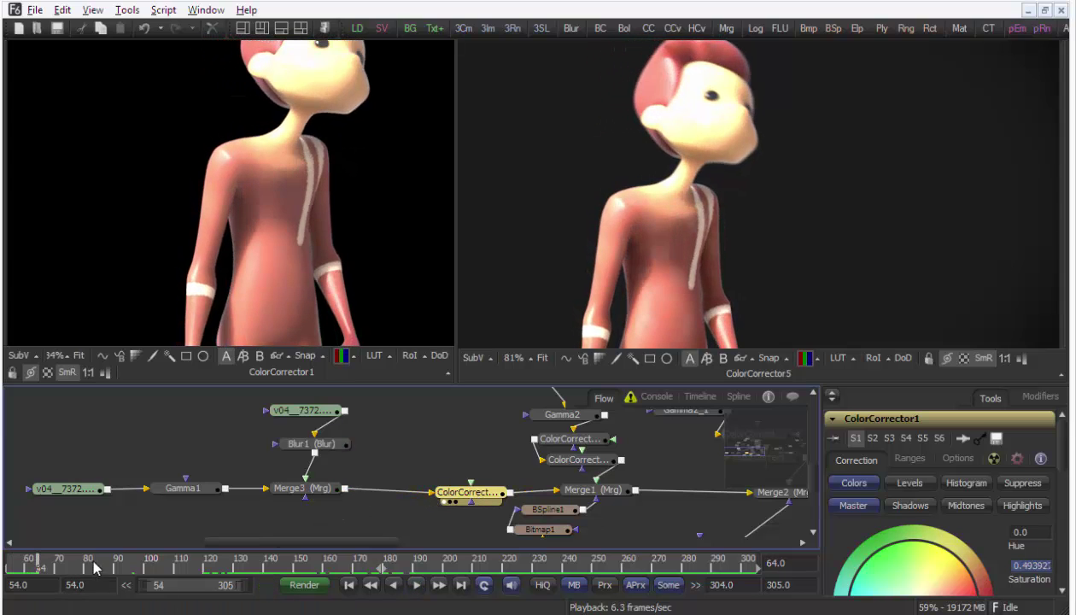
pyautogui.press('space')
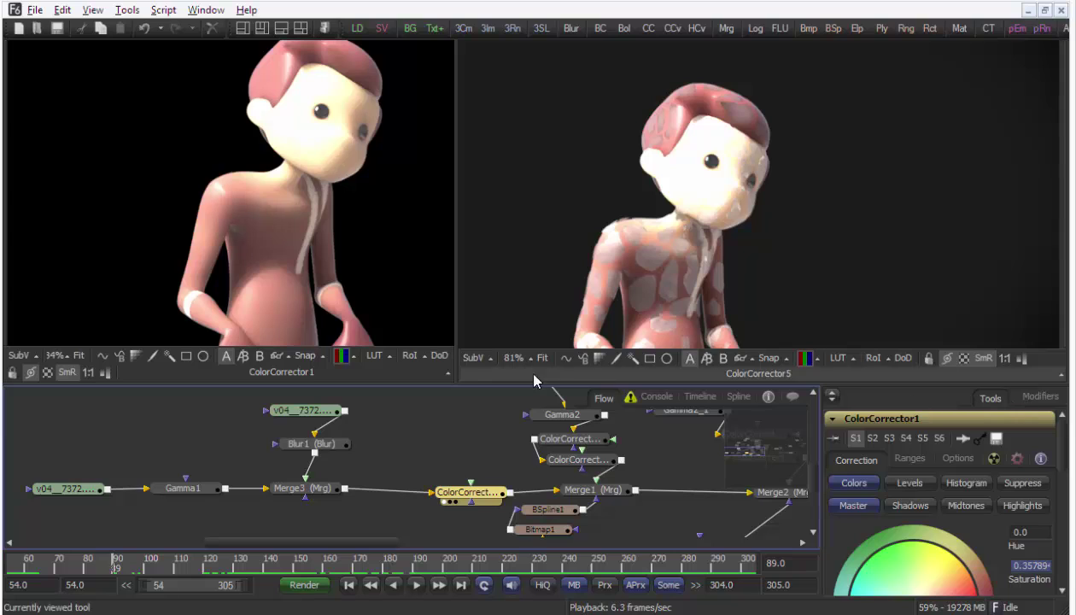
# - Switch to a single-viewer layout, shift the ColorCorrector1 node toward Merge3, and play the animation from frame 89
pyautogui.click(242, 28)
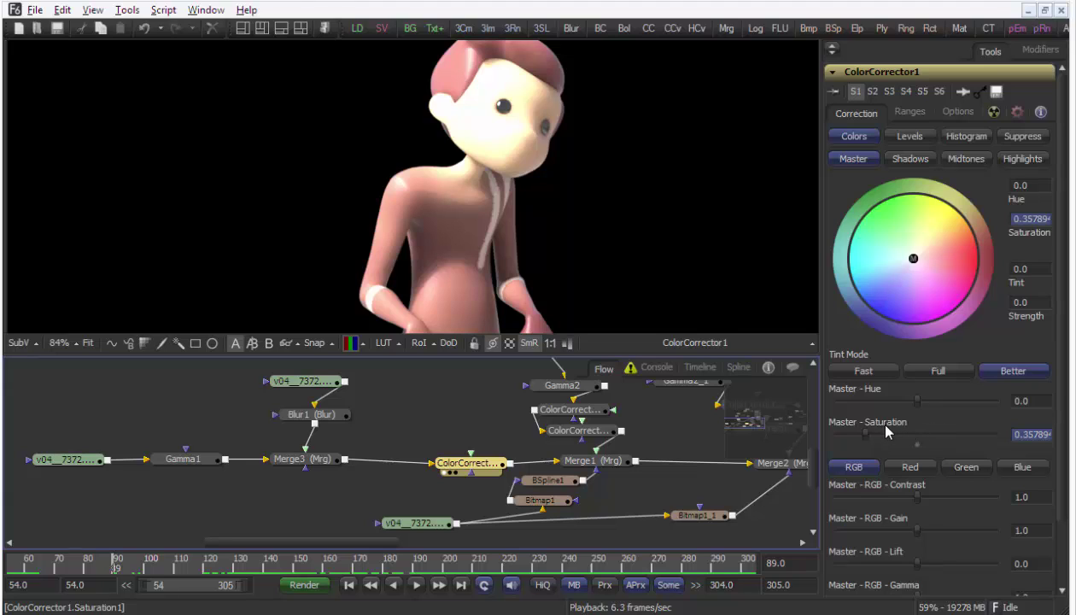
pyautogui.moveTo(487, 472); pyautogui.dragTo(461, 472)
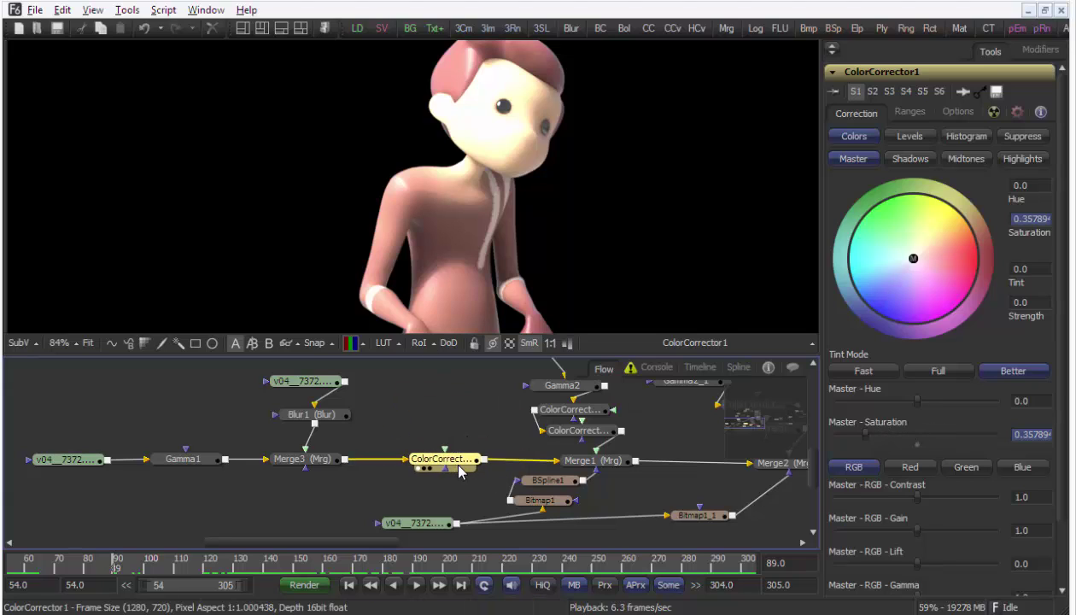
pyautogui.press('space')
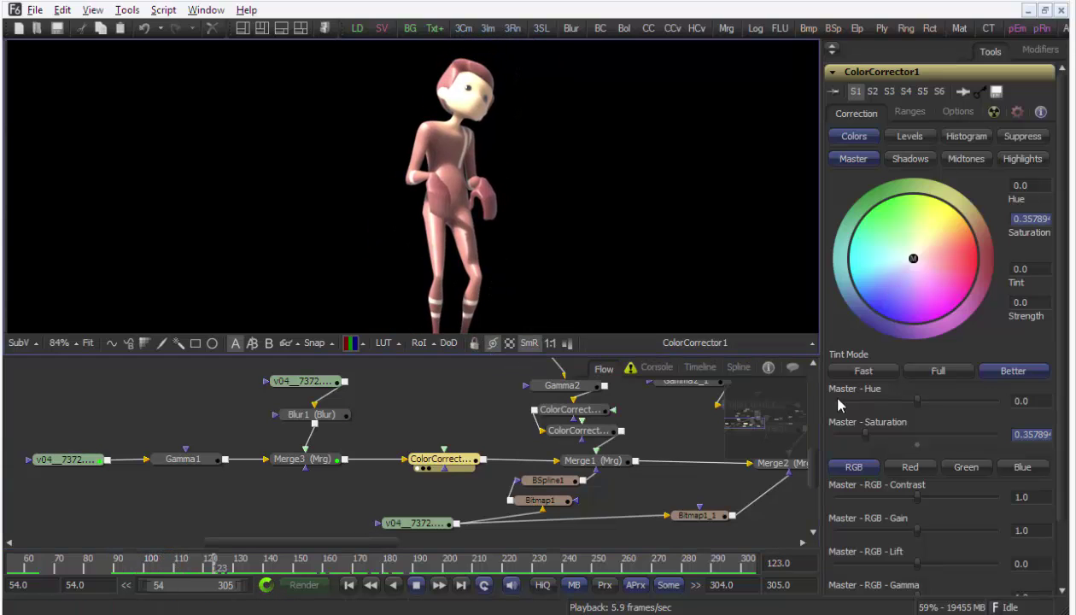
# - Scrub back from frame 150 to review ColorCorrector1's animated saturation, and restore the two-viewer layout to compare it with ColorCorrector5
pyautogui.doubleClick(863, 433)
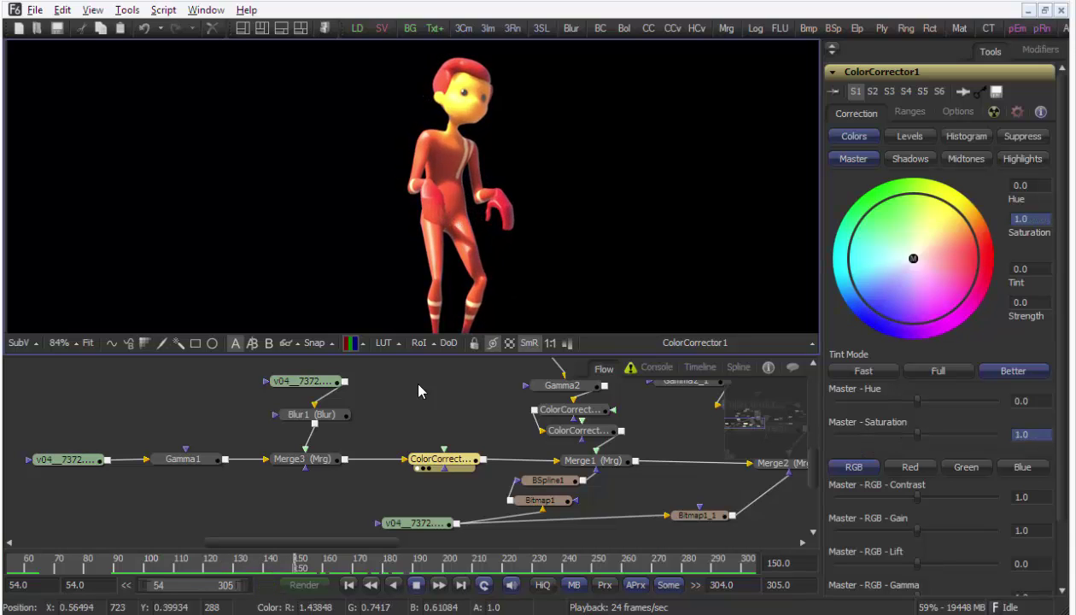
pyautogui.moveTo(299, 561); pyautogui.dragTo(252, 572)
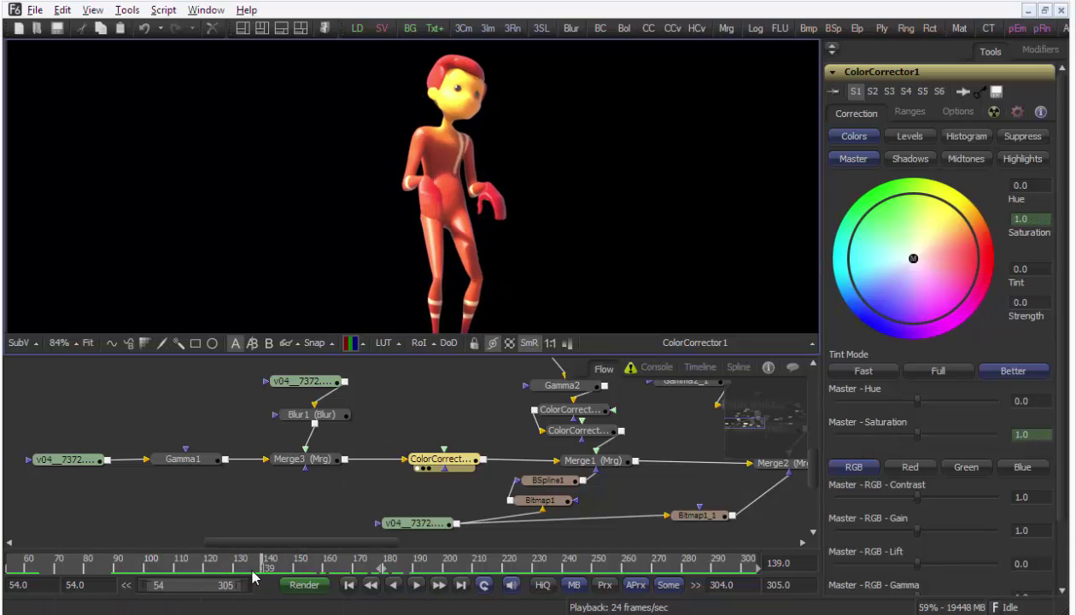
pyautogui.click(263, 29)
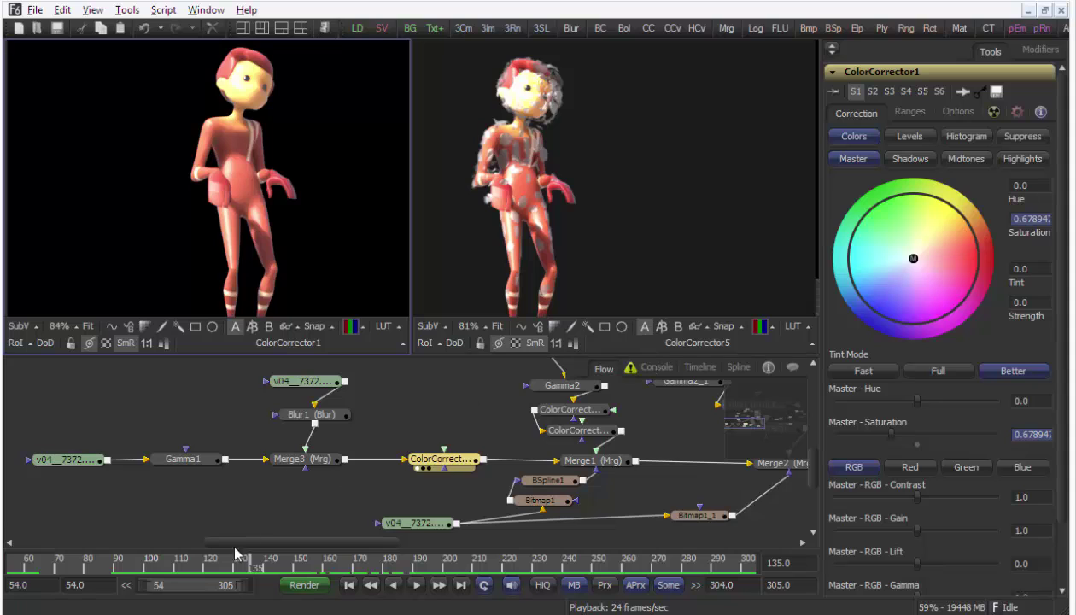
pyautogui.moveTo(238, 554); pyautogui.dragTo(416, 574)
# - Locate the rangoplate loader in the node flow and load it into the first viewer in place of ColorCorrector1
pyautogui.moveTo(483, 441); pyautogui.dragTo(333, 399, button='middle')
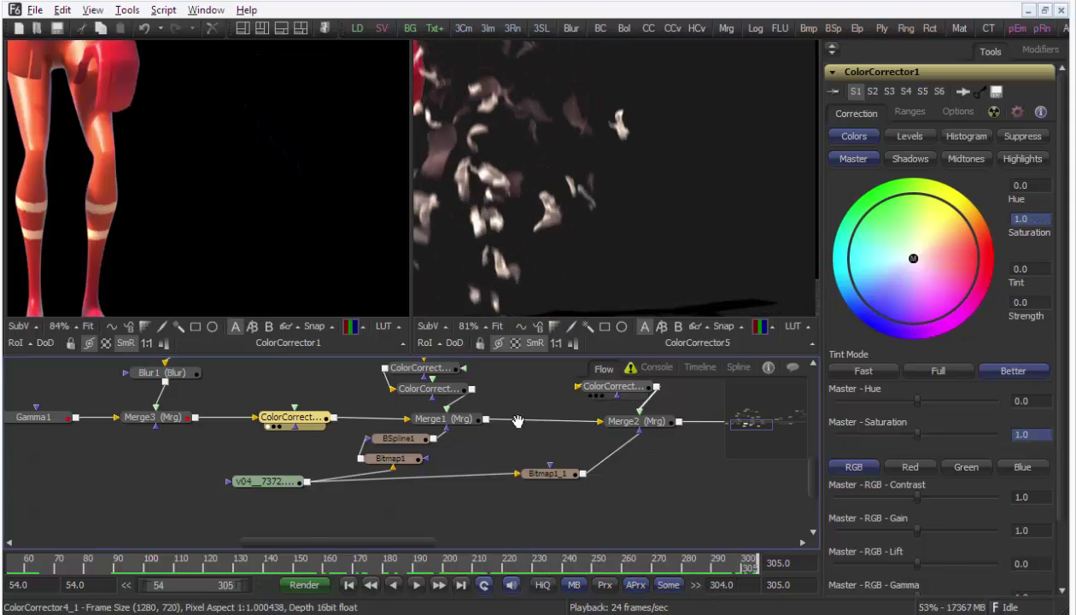
pyautogui.moveTo(518, 420); pyautogui.dragTo(451, 560, button='middle')
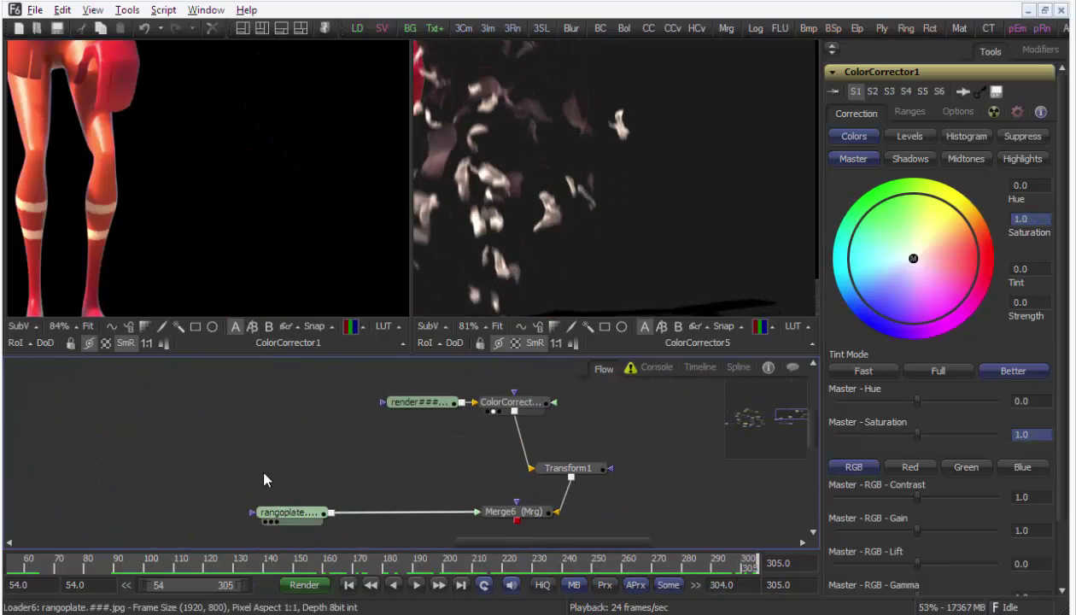
pyautogui.press('1')
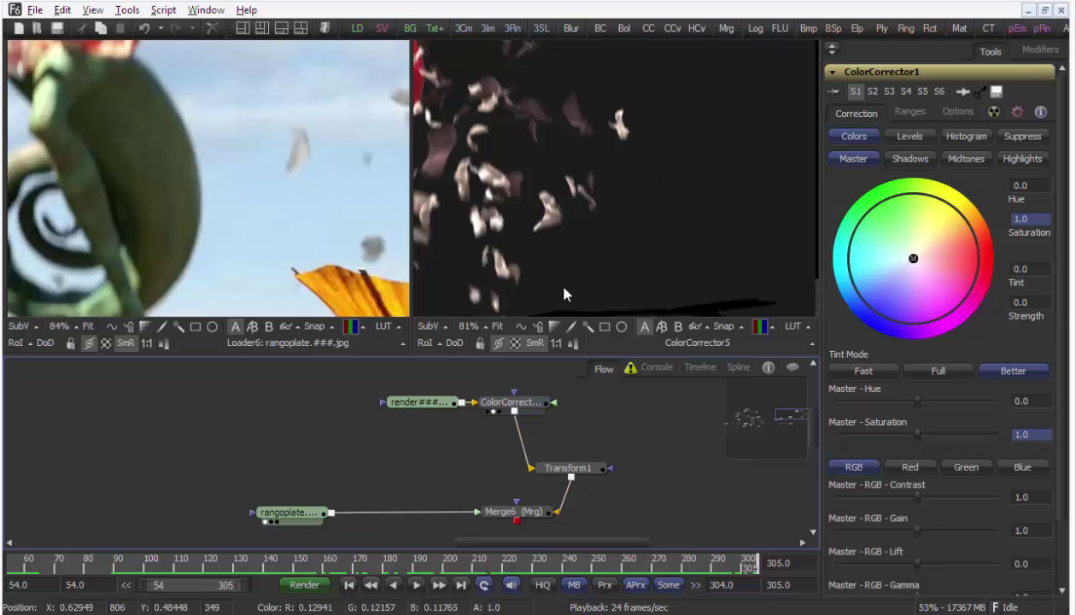
# - Enlarge both viewers, fit the rangoplate reference and the ColorCorrector5 composite to them, and play the animation side by side
pyautogui.click(831, 49)
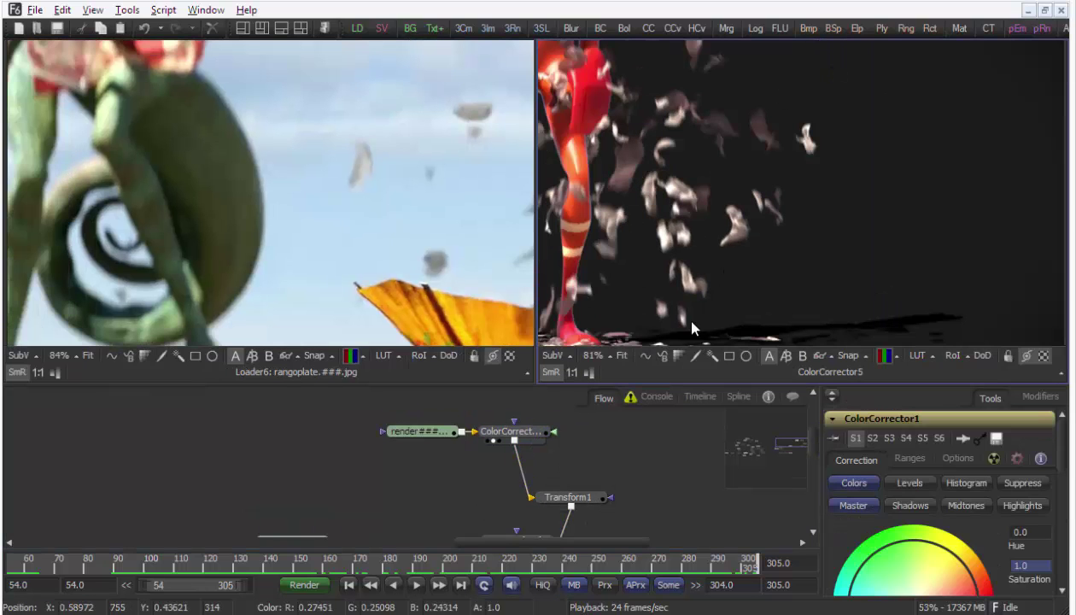
pyautogui.moveTo(610, 379); pyautogui.dragTo(442, 546)
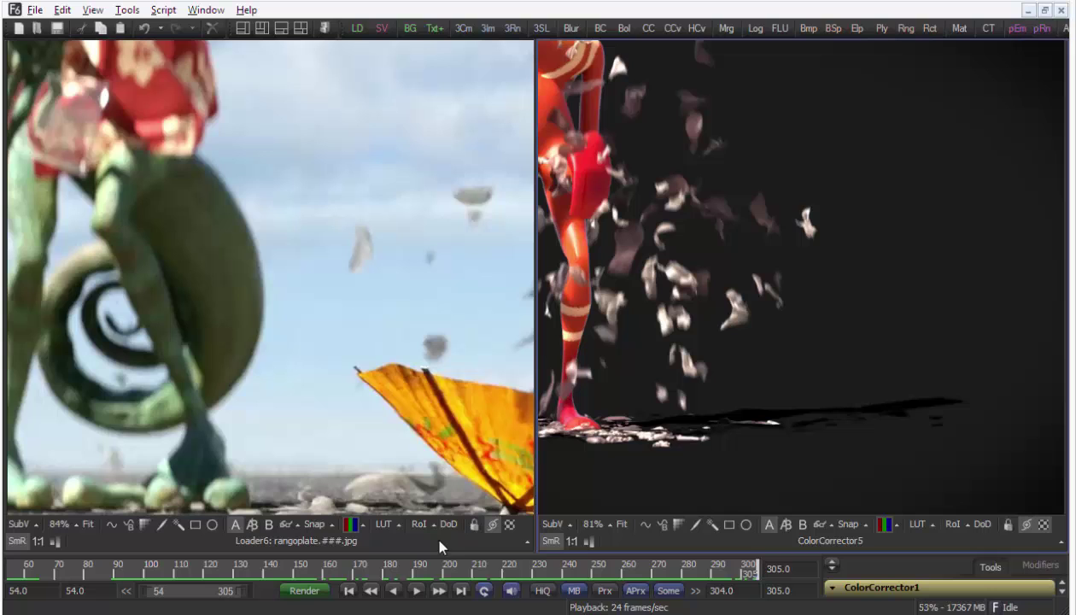
pyautogui.click(89, 524)
pyautogui.click(618, 524)
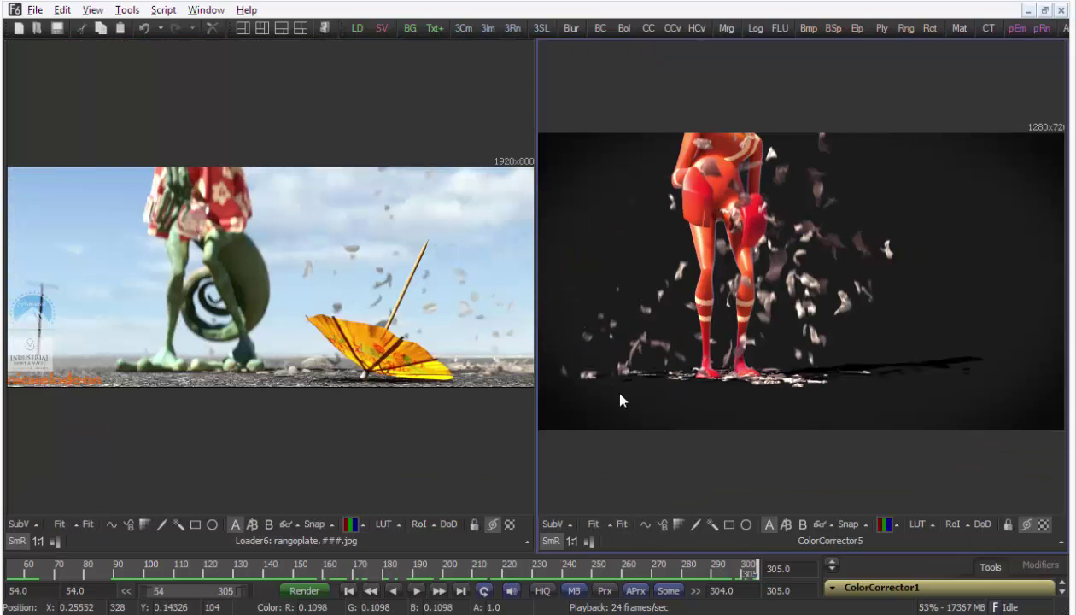
pyautogui.press('space')
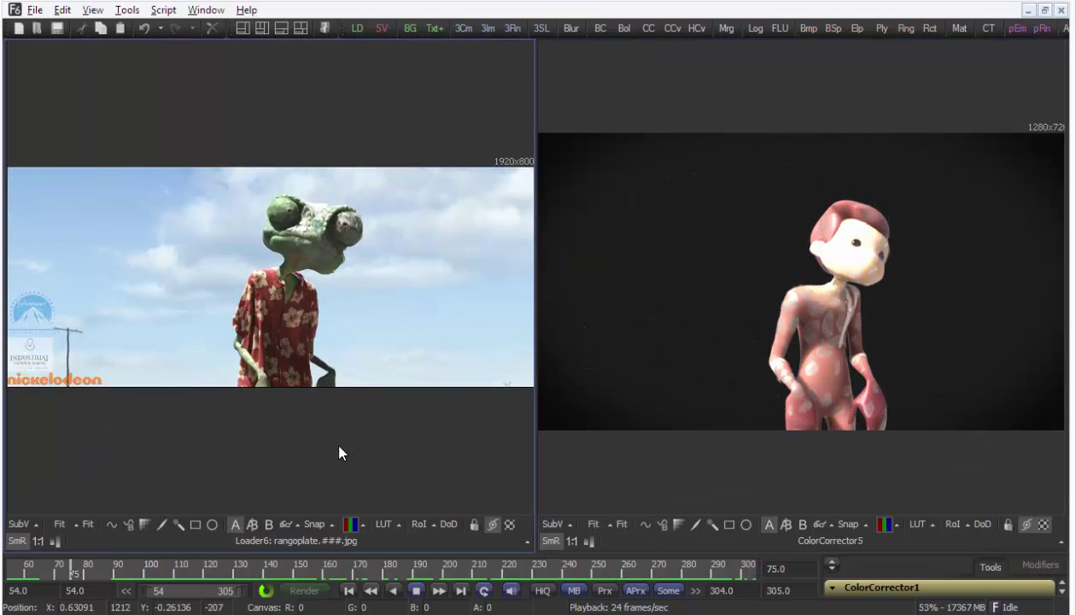